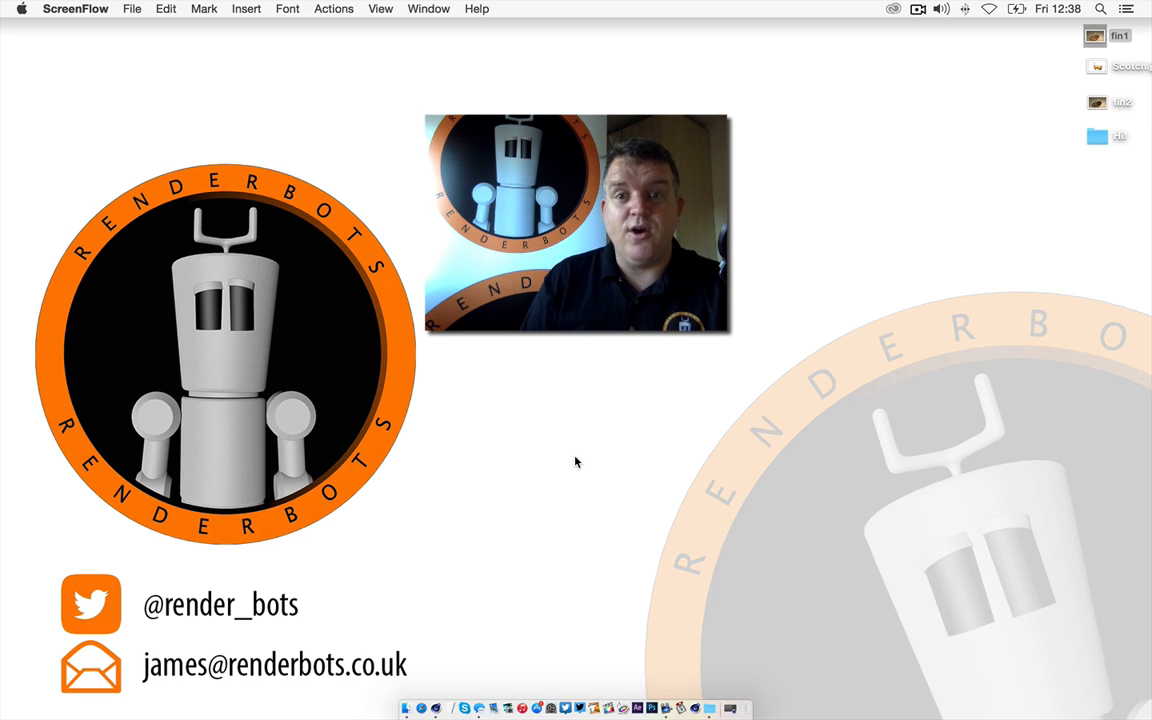
# - Preview the fin1 image from the desktop and enlarge the preview to examine the finished whisky glass render
pyautogui.click(1095, 37)
pyautogui.press('space')
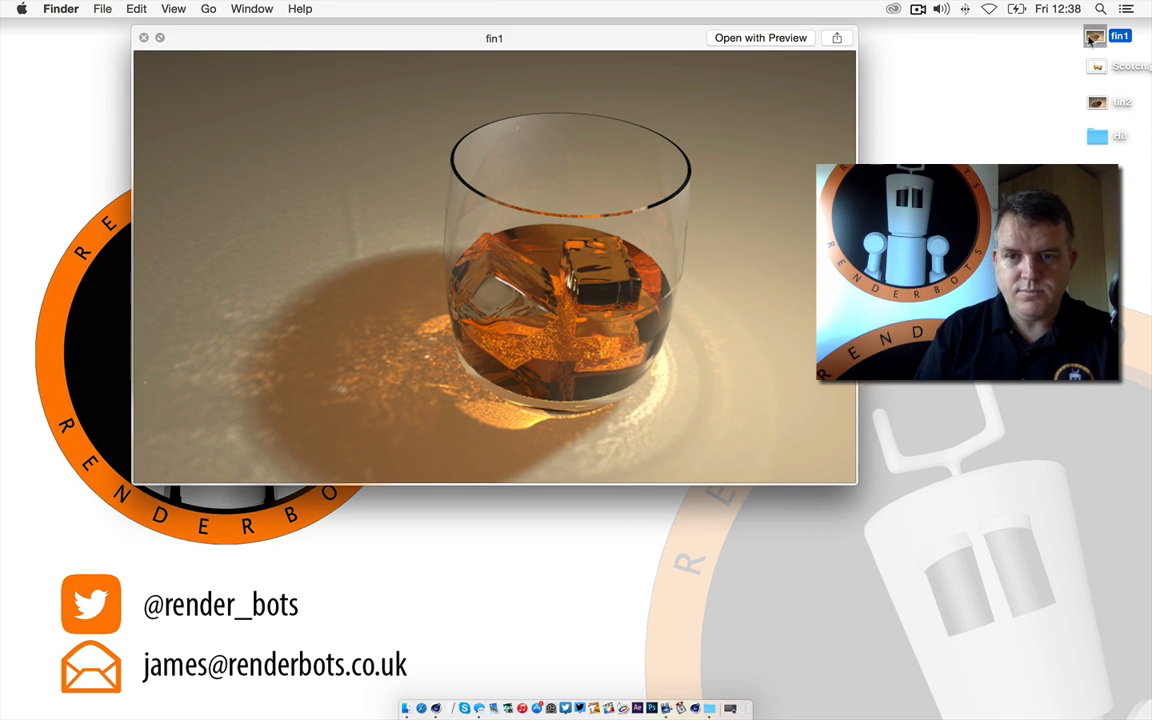
pyautogui.moveTo(855, 481); pyautogui.dragTo(1027, 685)
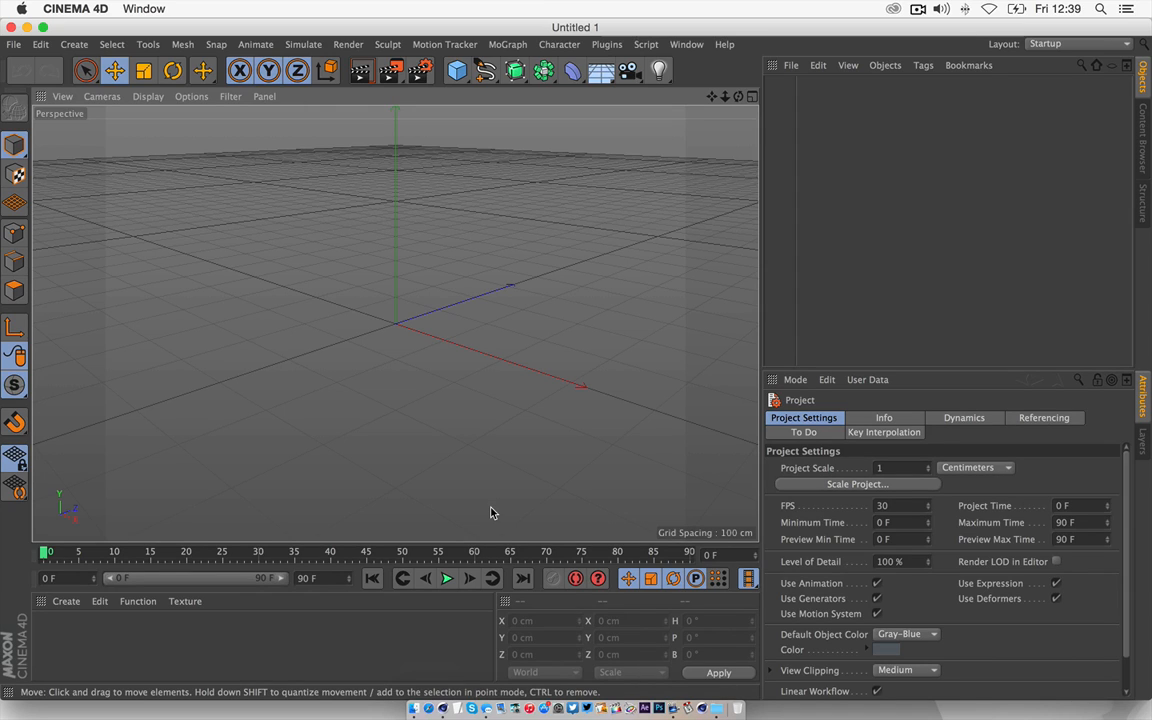
# - Maximize the Front view and open its viewport configuration settings
pyautogui.click(752, 101)
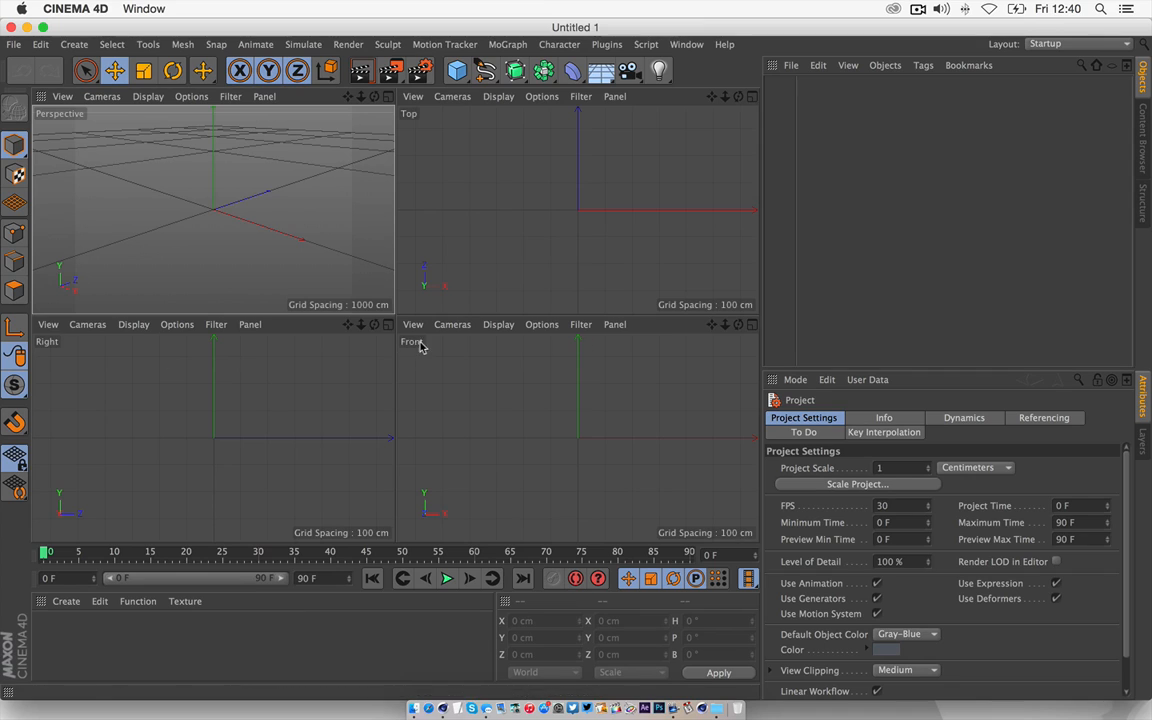
pyautogui.click(753, 329)
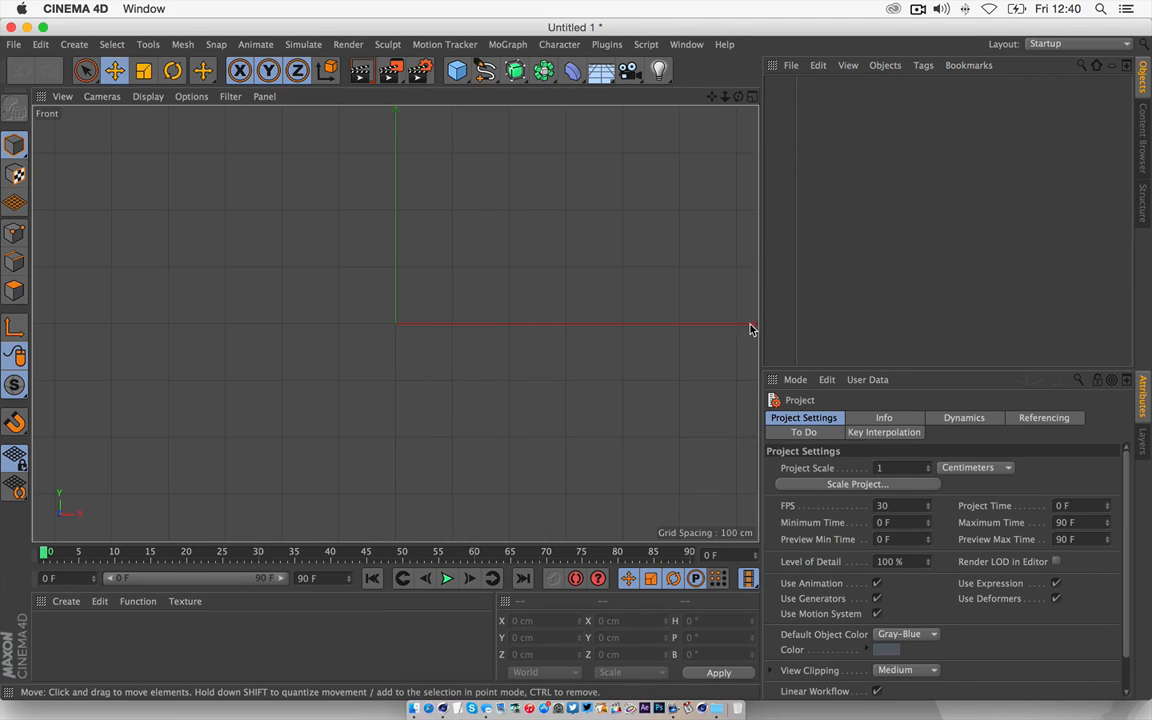
pyautogui.click(191, 98)
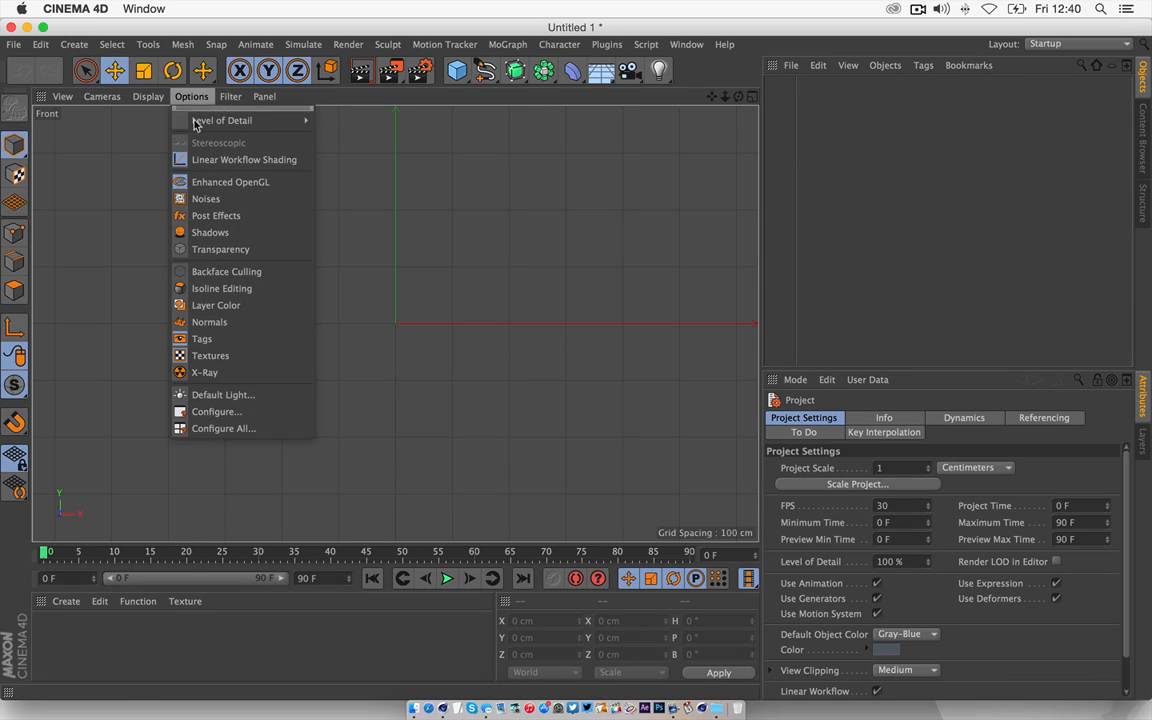
pyautogui.click(224, 429)
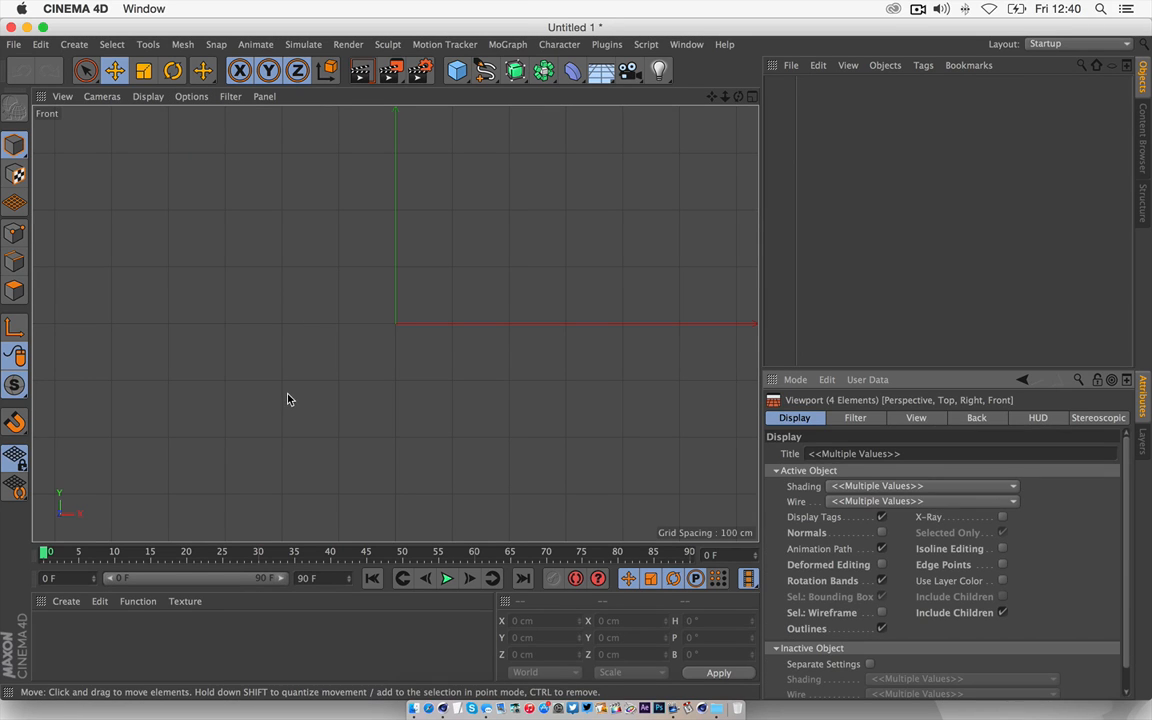
pyautogui.click(191, 96)
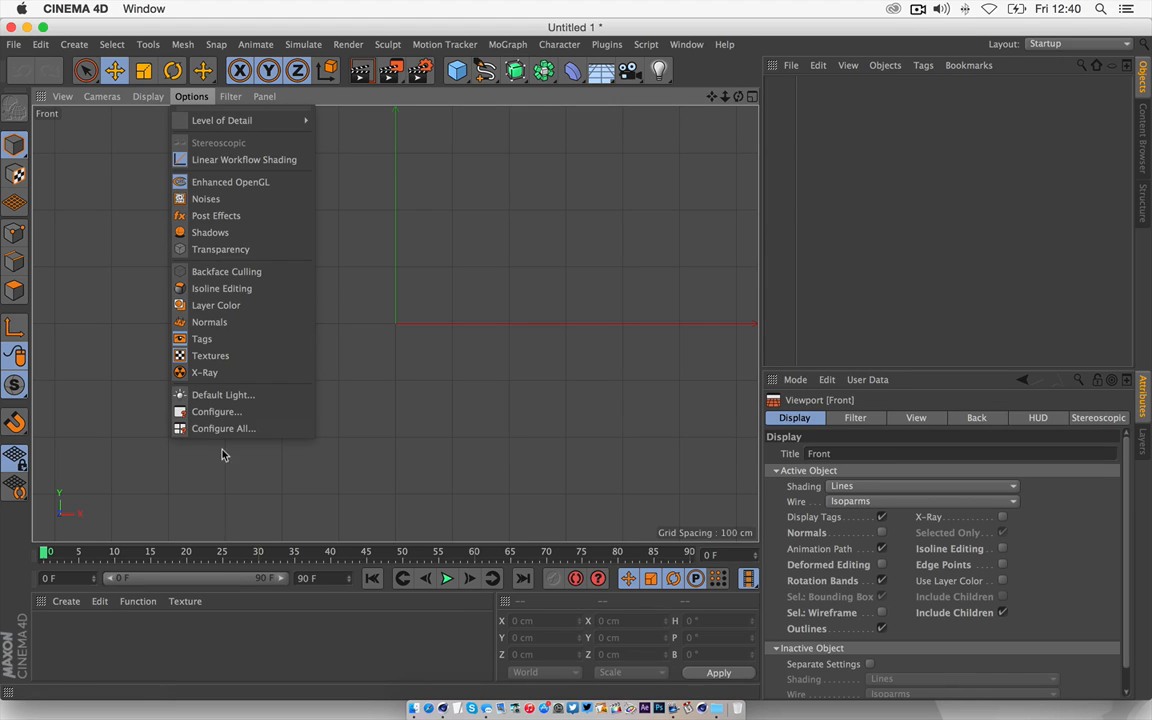
pyautogui.click(392, 448)
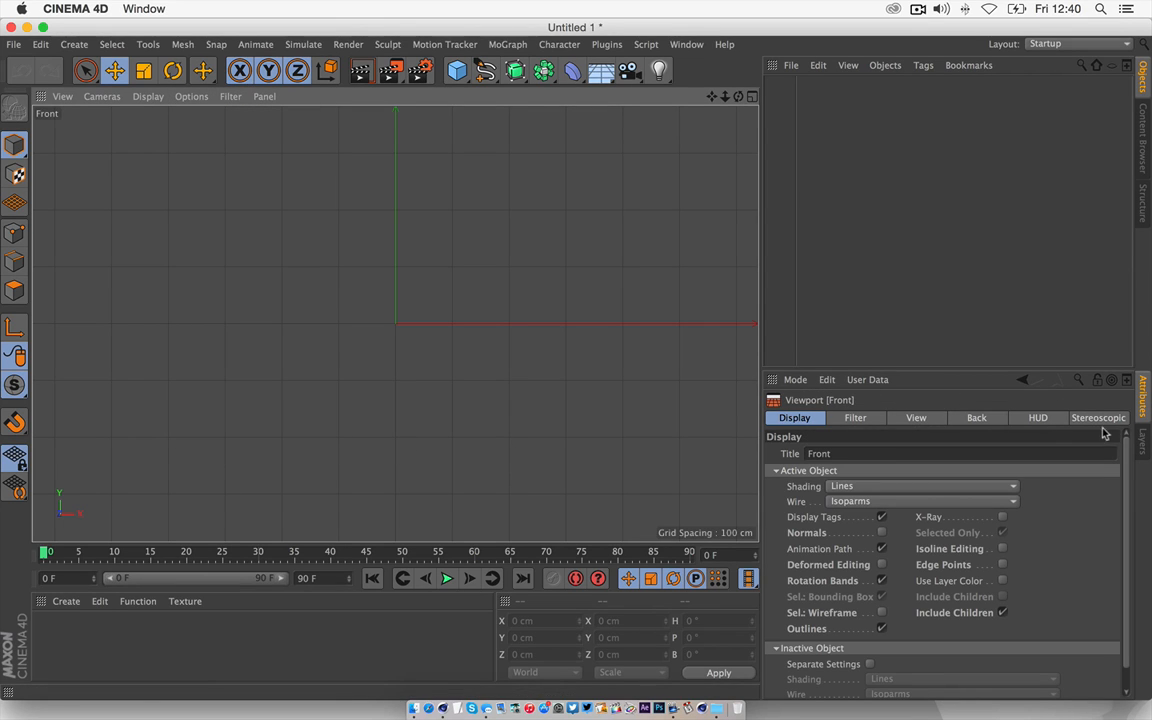
# - Load Scotch.jpg from the Desktop as the Front view's background image
pyautogui.click(982, 420)
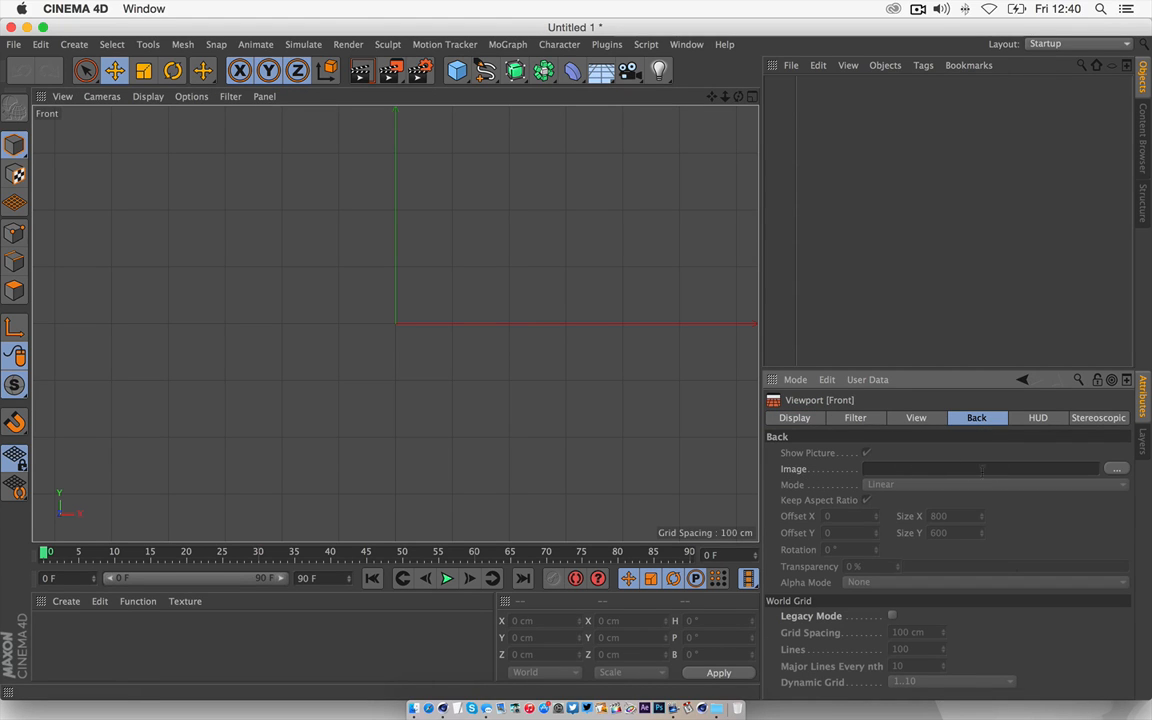
pyautogui.click(1117, 469)
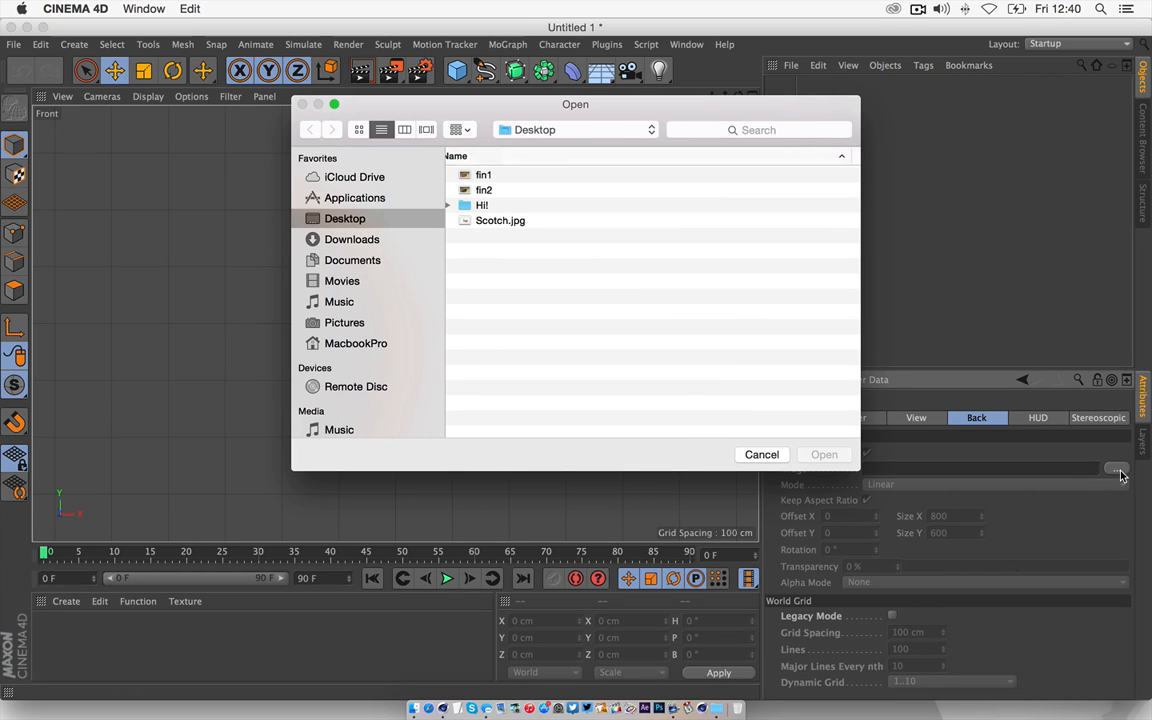
pyautogui.click(493, 222)
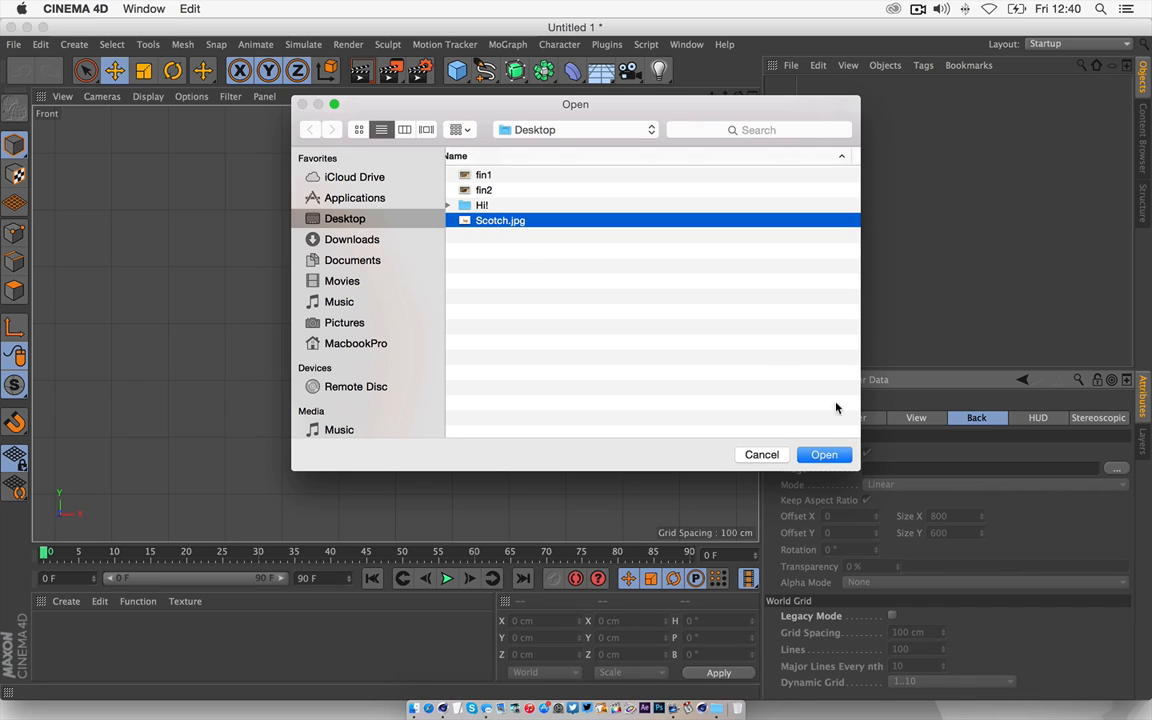
pyautogui.click(826, 455)
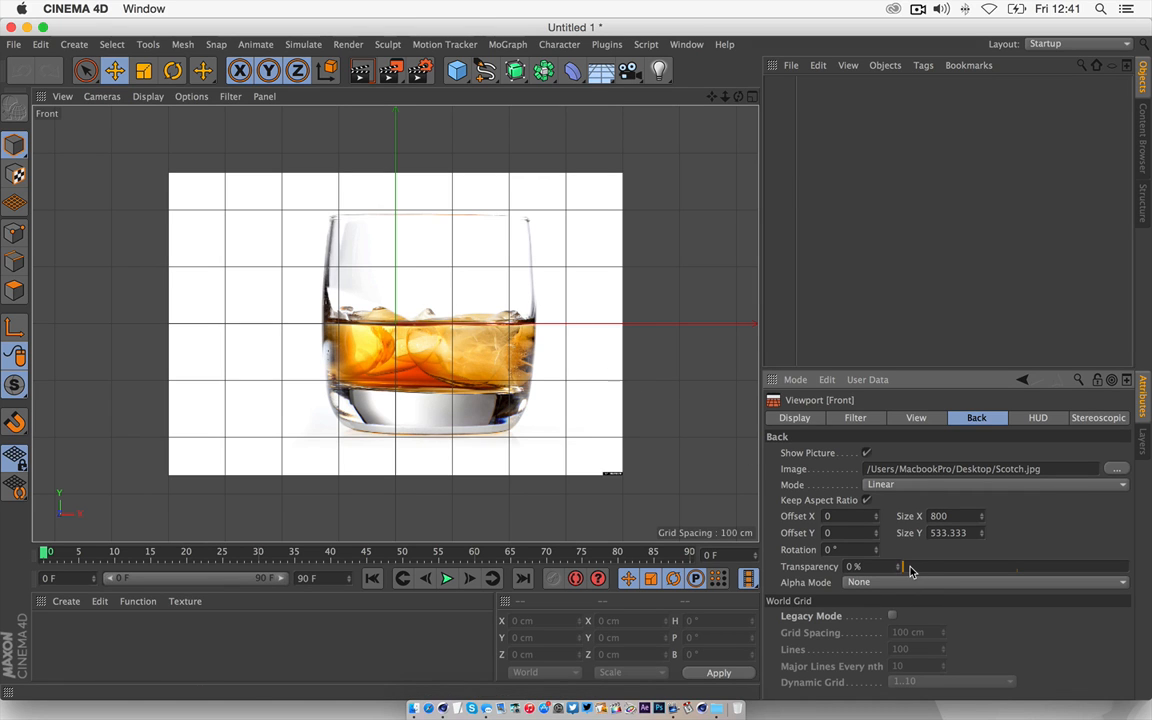
# - Set the background image's transparency to 95%, its Offset X to -65 and its rotation to -1°
pyautogui.moveTo(902, 567); pyautogui.dragTo(1122, 567)
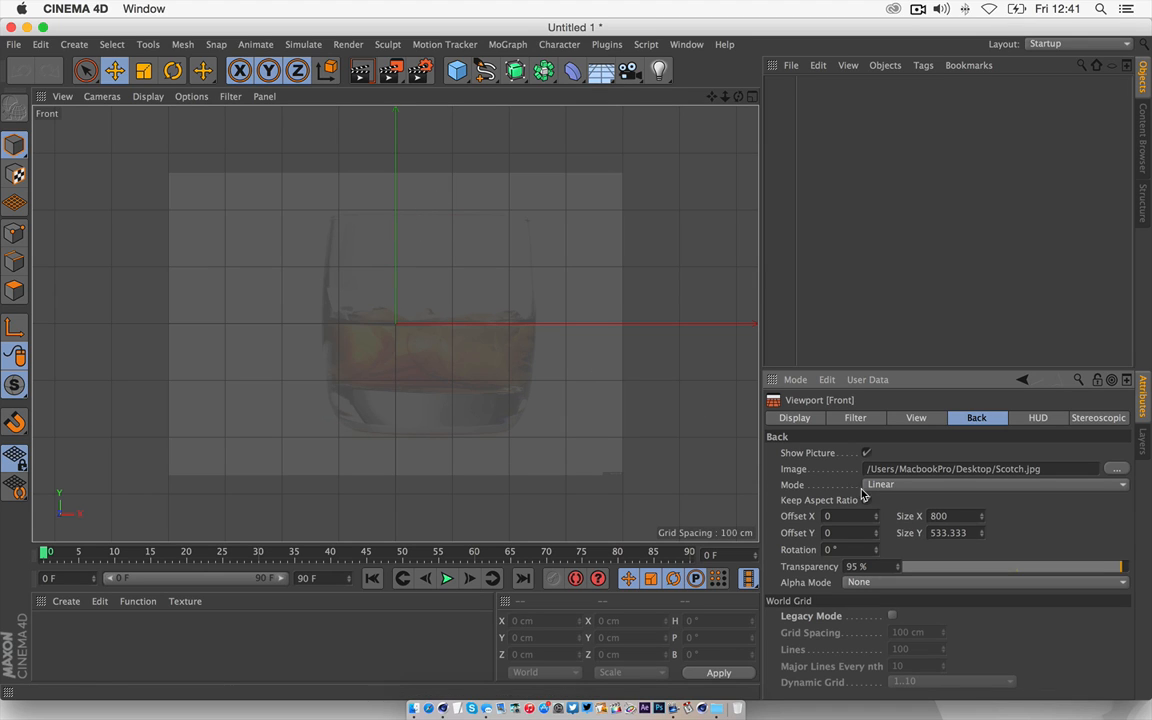
pyautogui.moveTo(876, 516)
pyautogui.mouseDown()
pyautogui.moveTo(876, 533)
pyautogui.moveTo(876, 495)
pyautogui.moveTo(876, 539)
pyautogui.mouseUp()
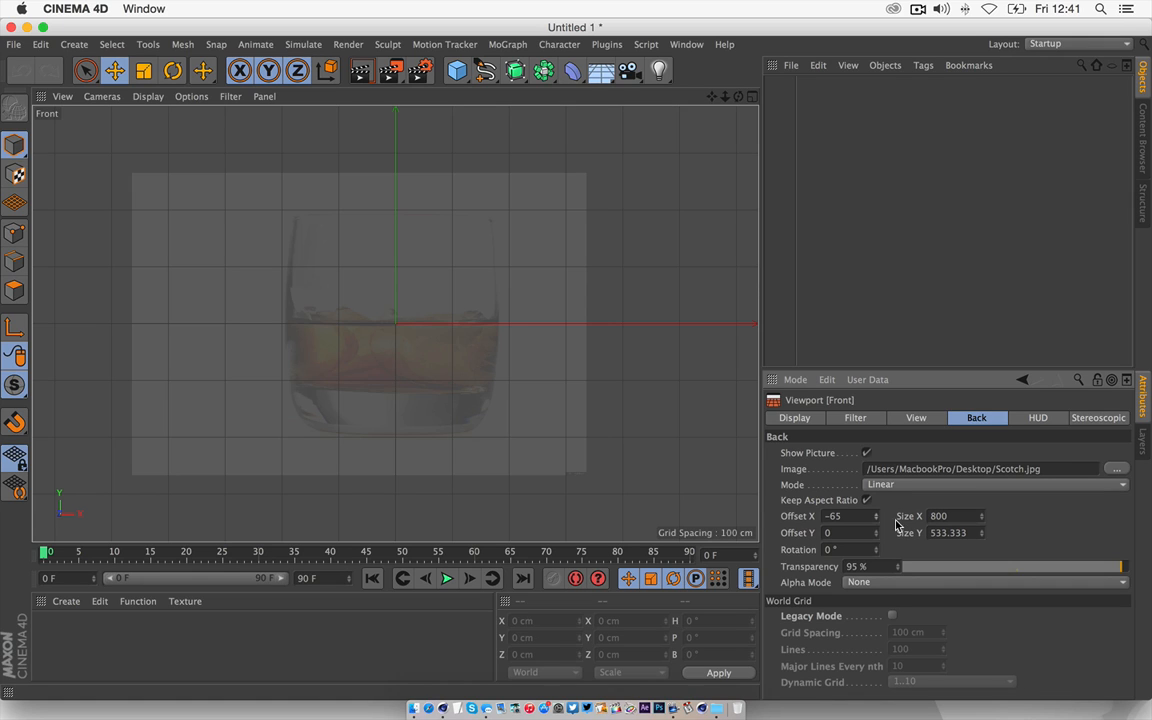
pyautogui.moveTo(875, 553); pyautogui.dragTo(877, 558)
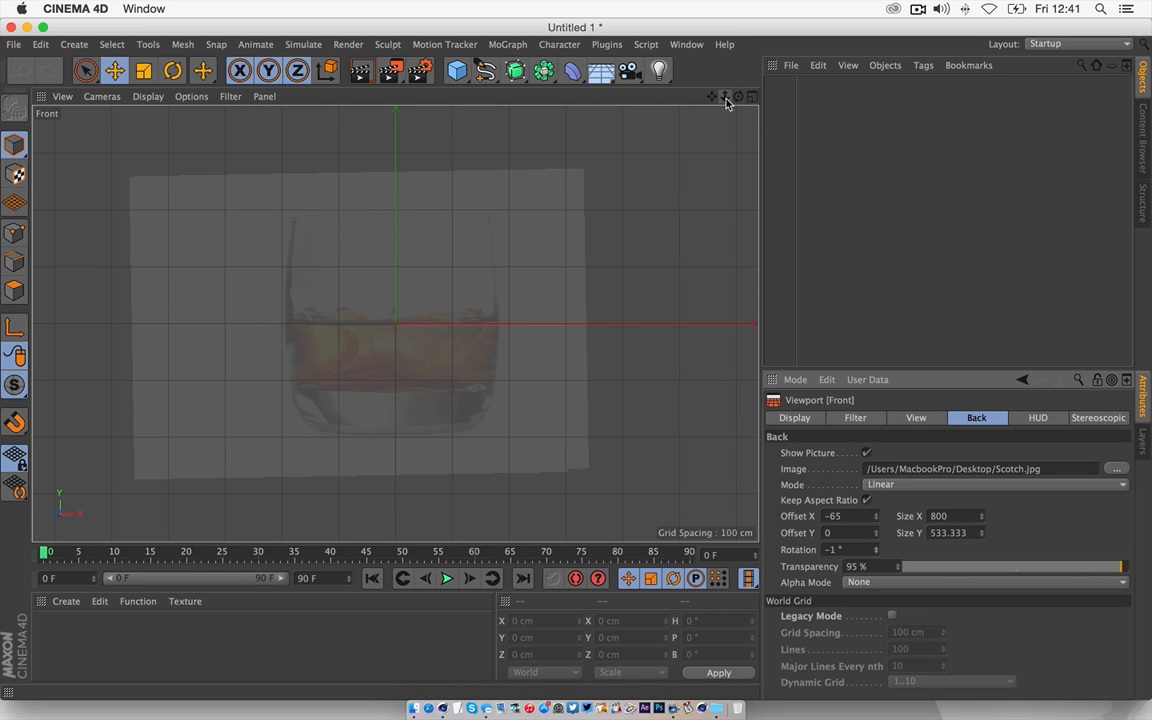
# - Start a Bezier spline along the glass's base with points at about X 0 and X 100 cm, levelling the second at Y -193.763 cm
pyautogui.moveTo(726, 98); pyautogui.dragTo(395, 323)
pyautogui.moveTo(725, 97); pyautogui.dragTo(395, 323)
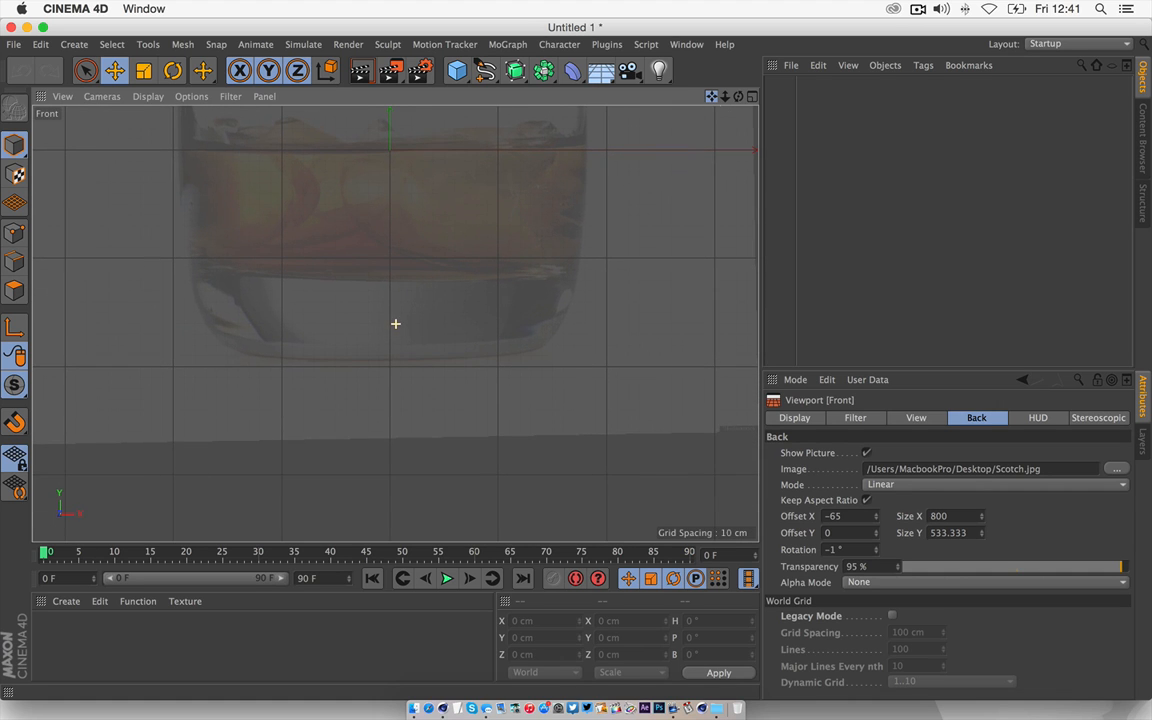
pyautogui.moveTo(725, 97); pyautogui.dragTo(596, 356)
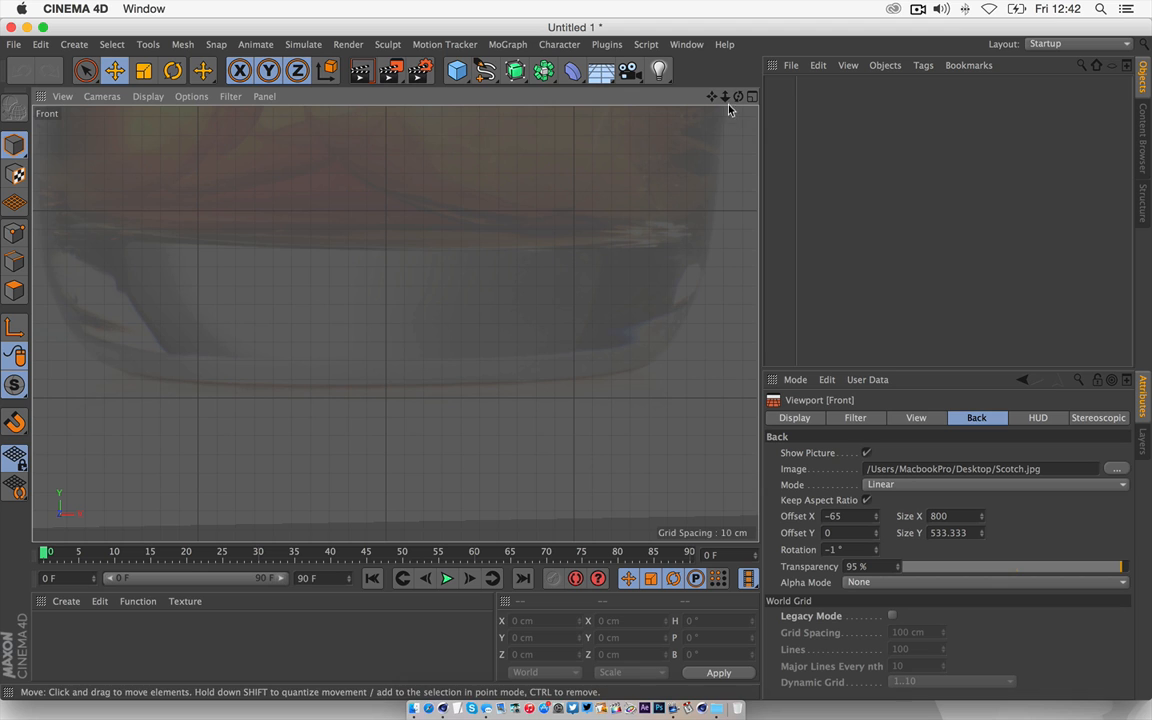
pyautogui.moveTo(724, 96); pyautogui.dragTo(395, 323)
pyautogui.scroll(-2, 395, 323)
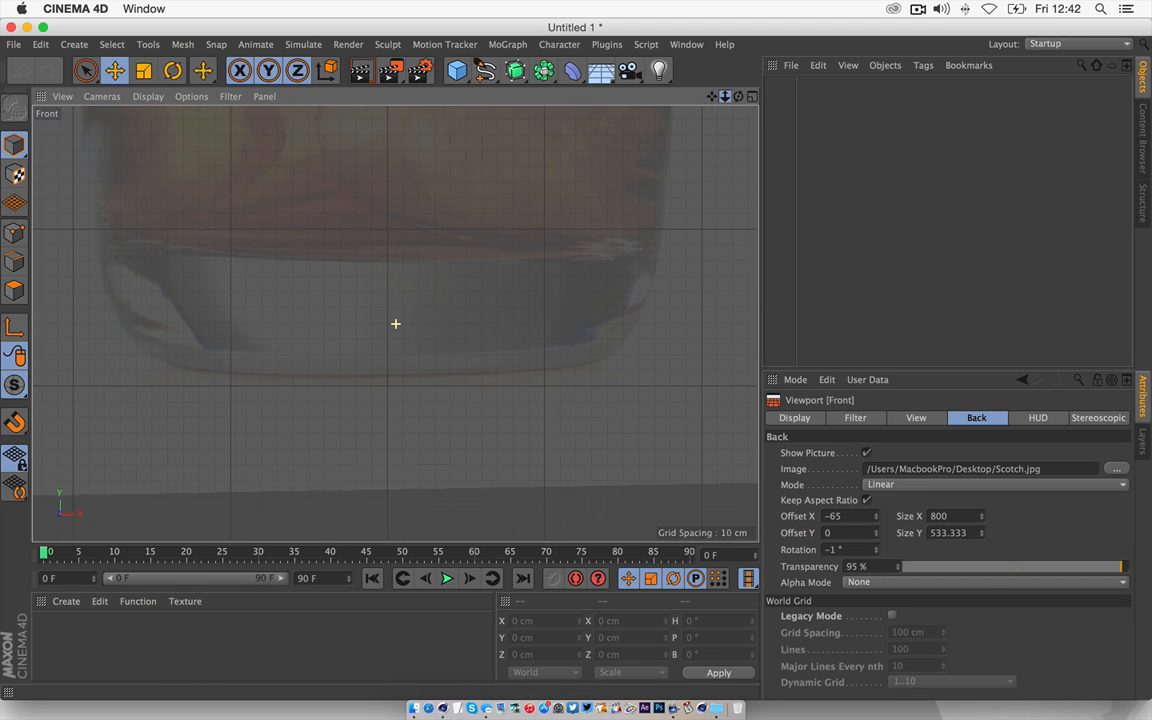
pyautogui.scroll(-3, 395, 323)
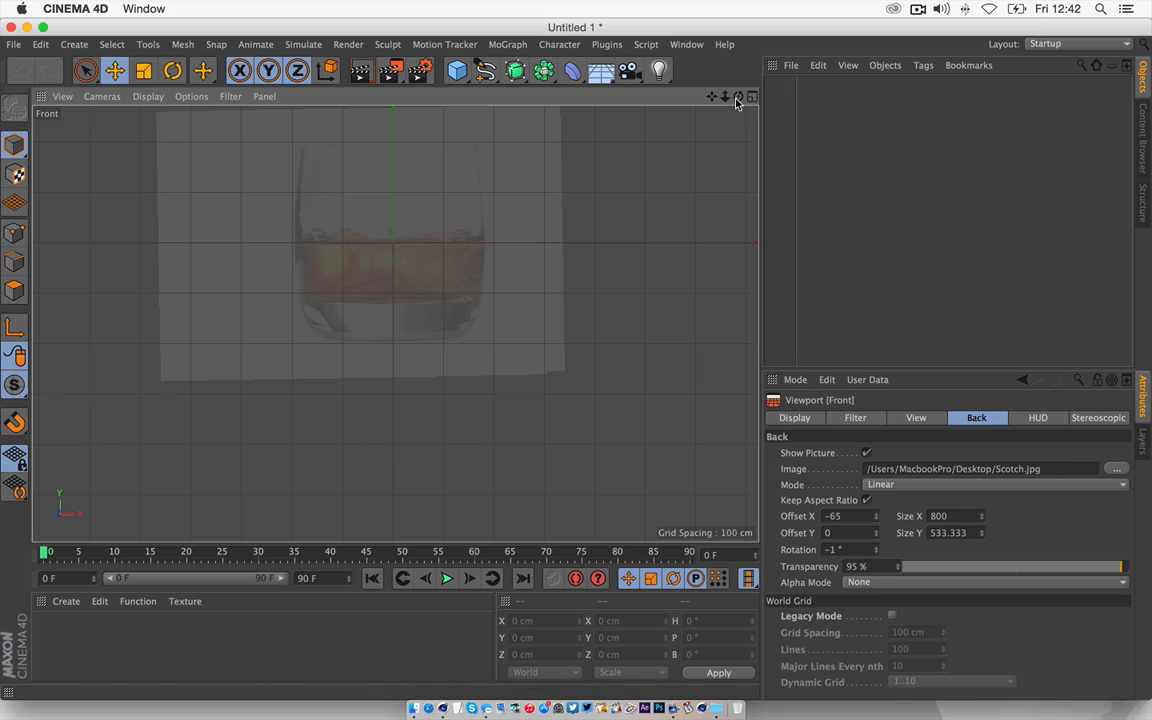
pyautogui.moveTo(725, 97); pyautogui.dragTo(850, 97)
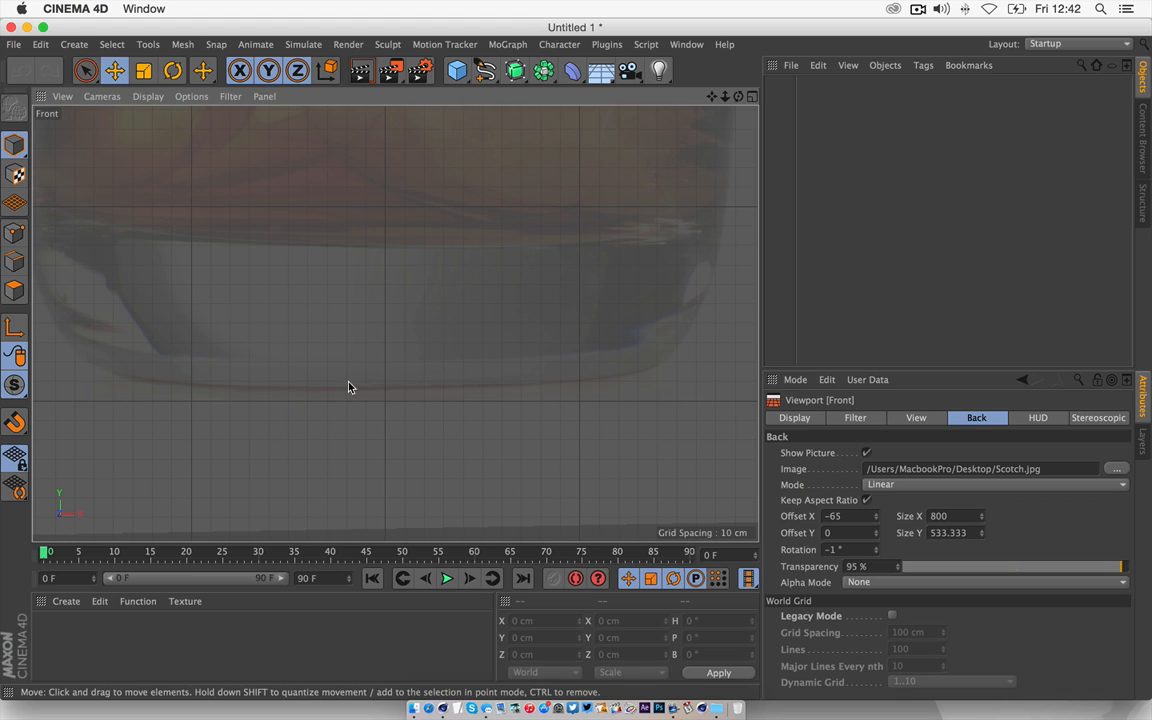
pyautogui.click(487, 74)
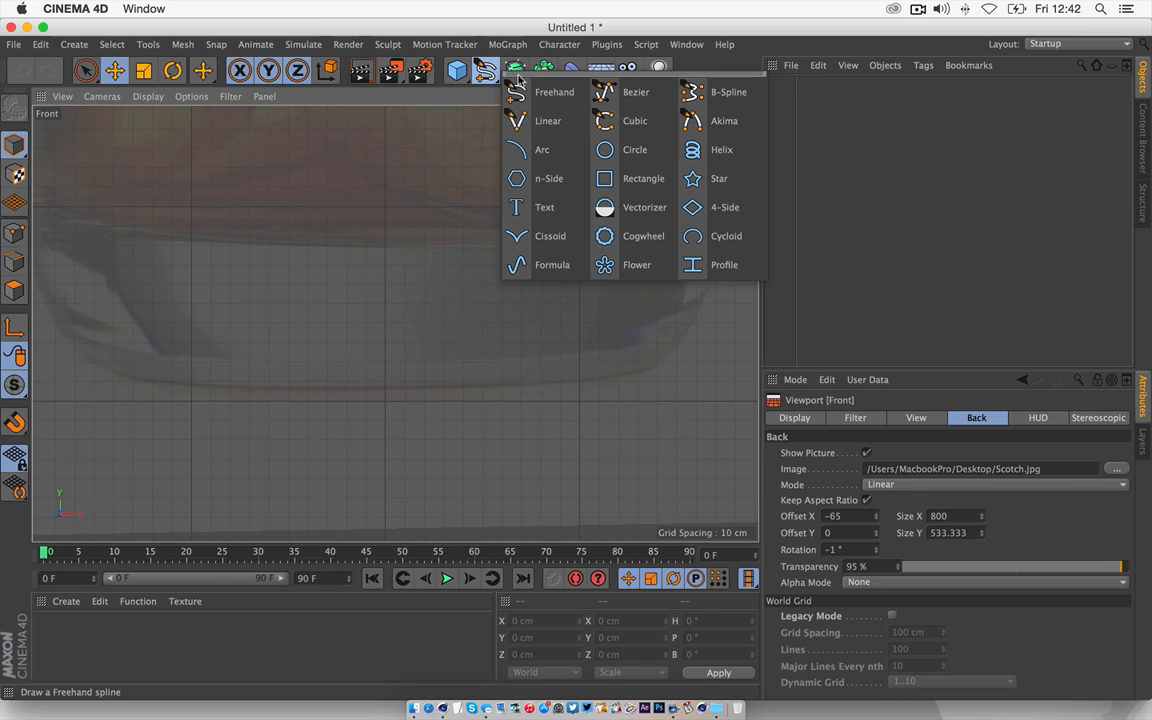
pyautogui.click(636, 94)
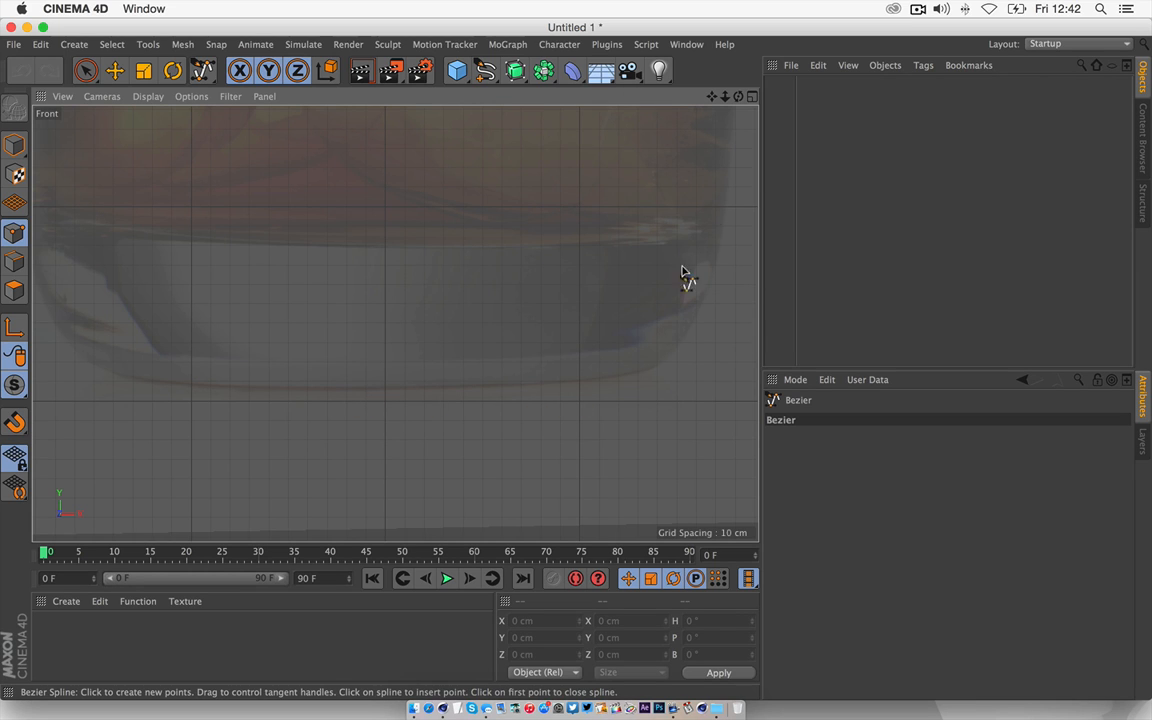
pyautogui.click(385, 389)
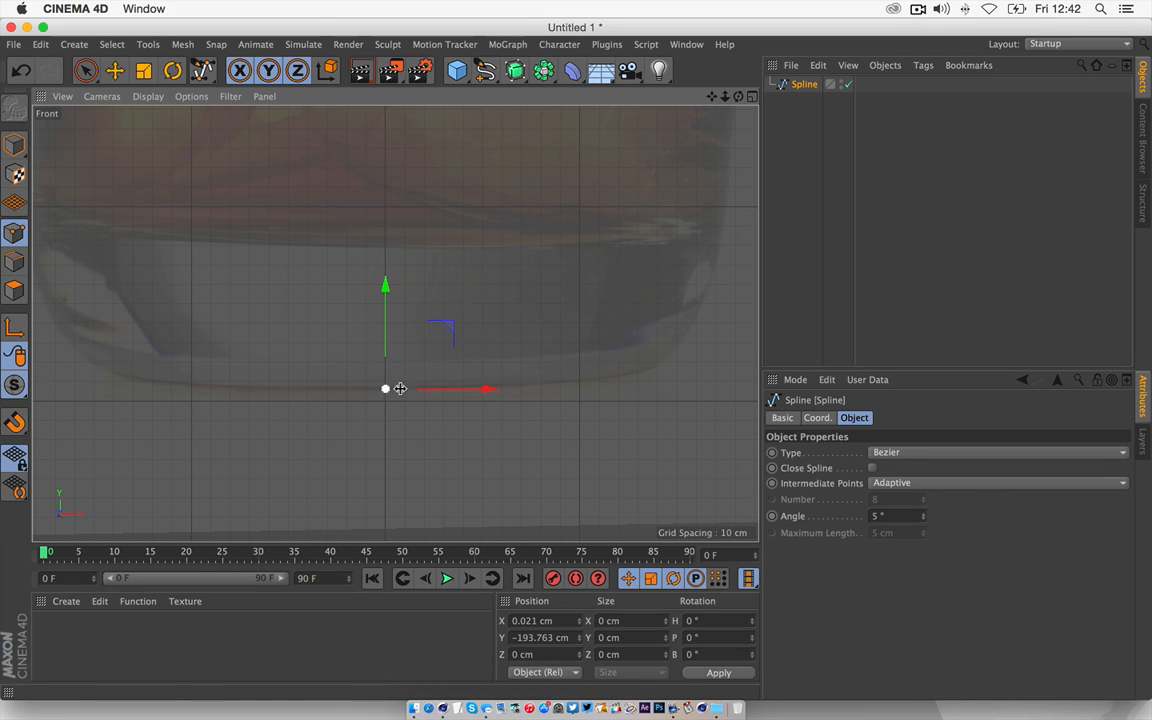
pyautogui.click(580, 386)
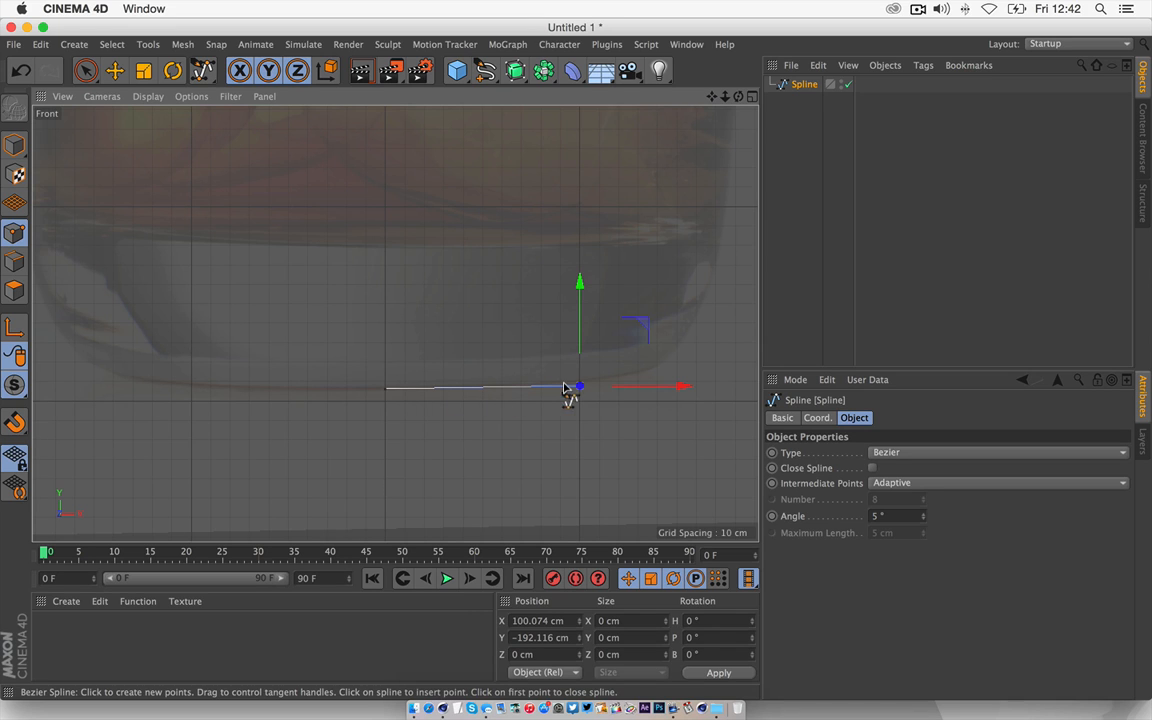
pyautogui.moveTo(575, 285); pyautogui.dragTo(576, 289)
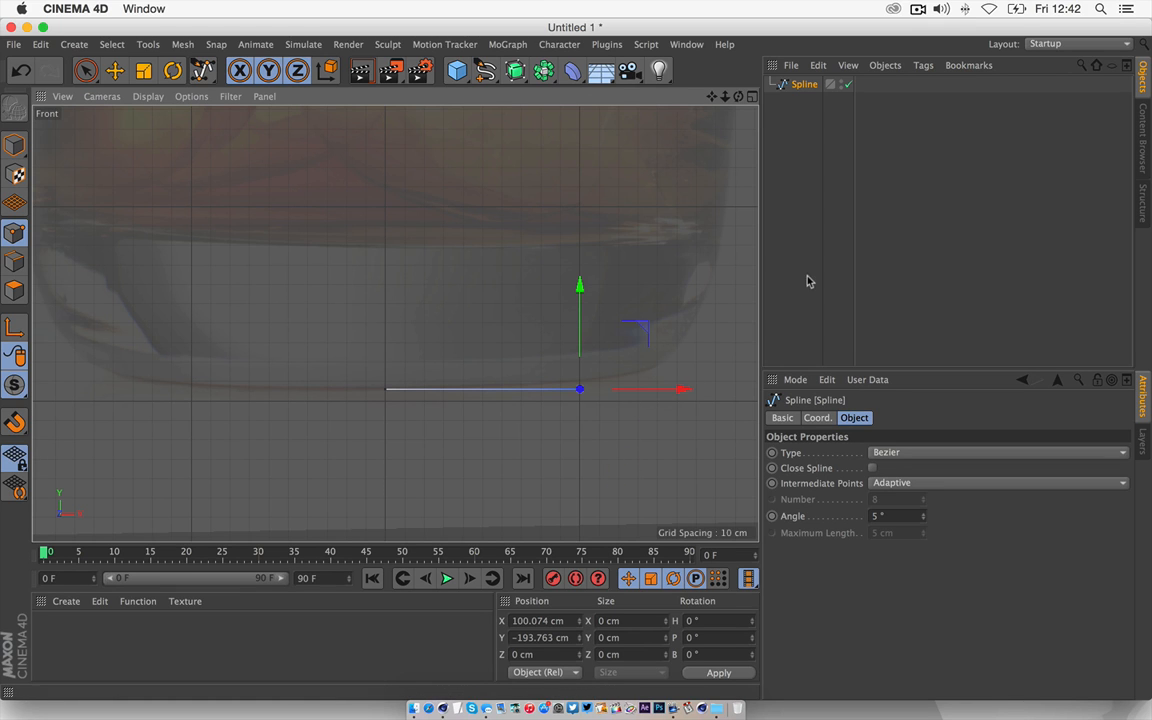
# - Extend the spline around the glass's lower corner with points at about (130, -194), (150, -179) and (161, -157) cm
pyautogui.moveTo(711, 96); pyautogui.dragTo(800, 127)
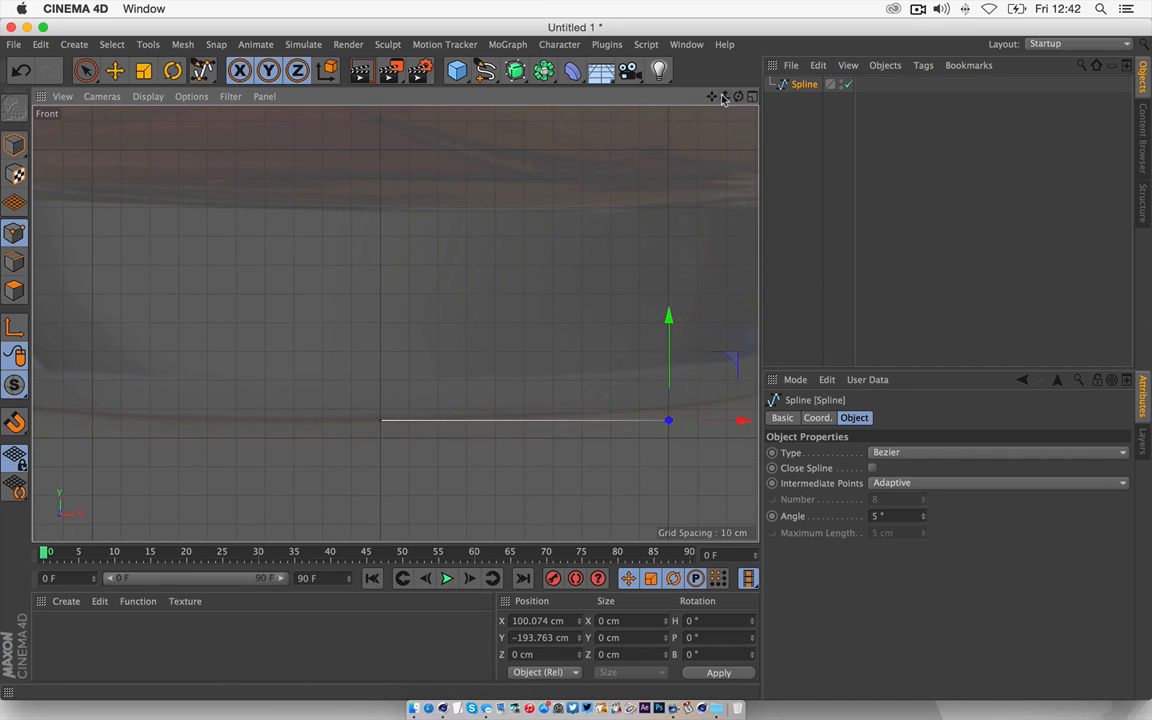
pyautogui.moveTo(711, 97); pyautogui.dragTo(530, 78)
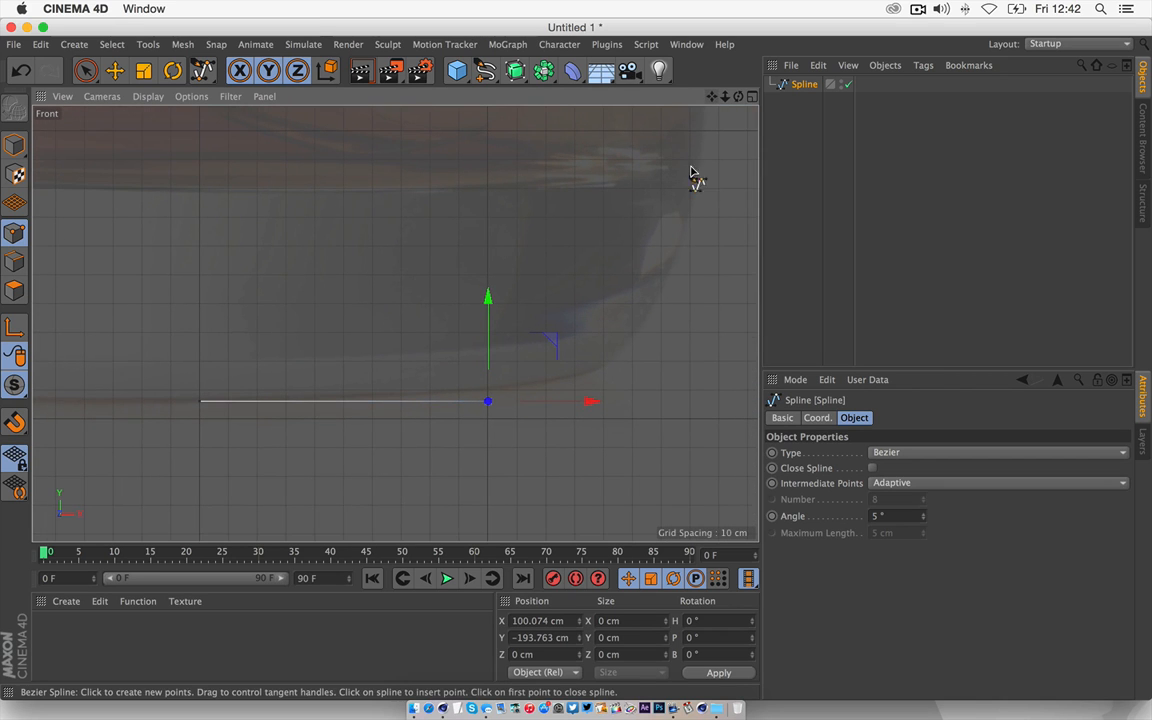
pyautogui.moveTo(724, 96); pyautogui.dragTo(395, 323)
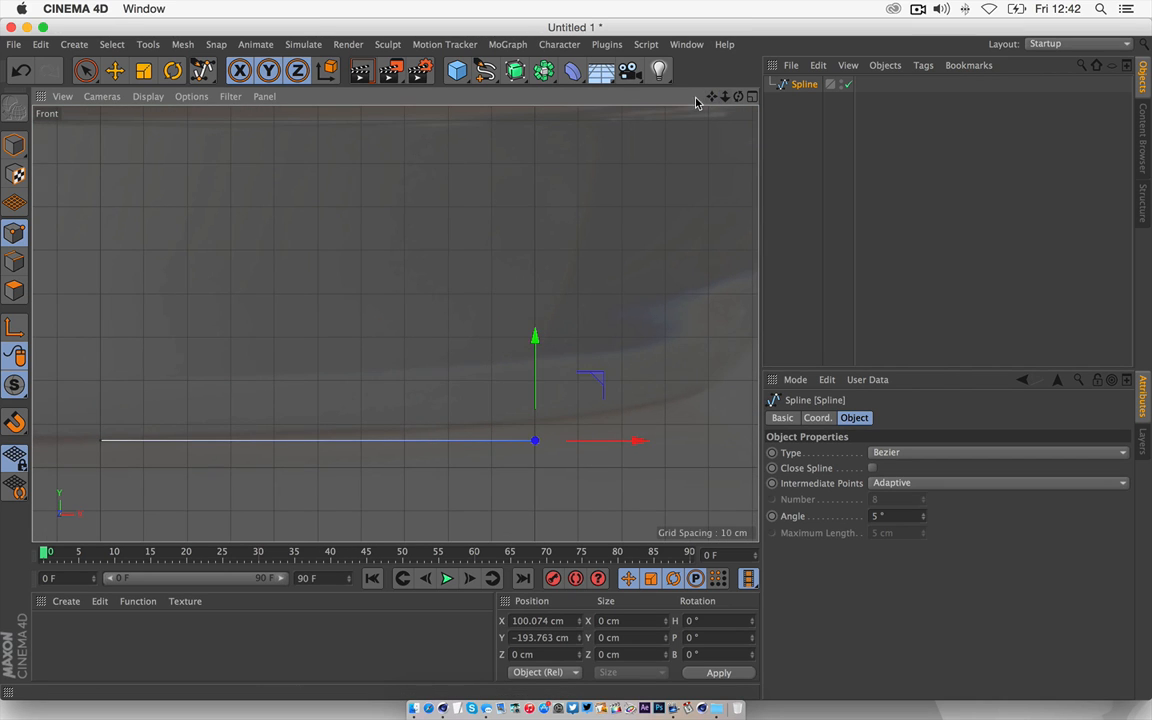
pyautogui.moveTo(697, 103); pyautogui.dragTo(689, 170)
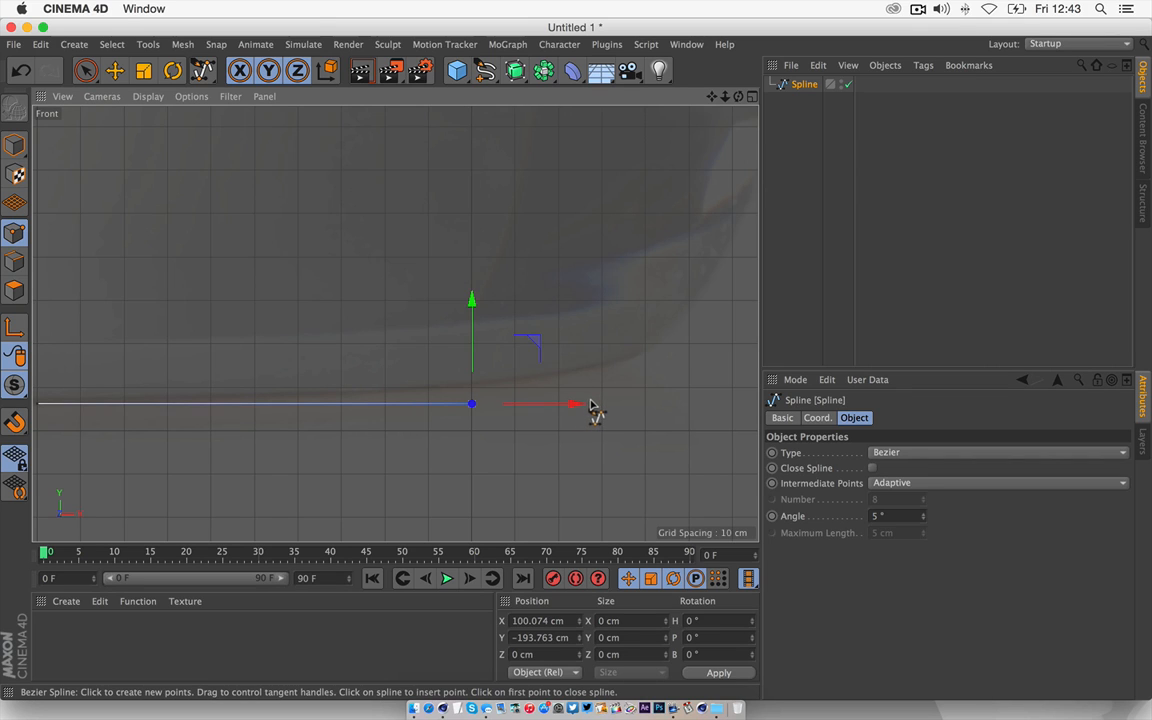
pyautogui.click(600, 404)
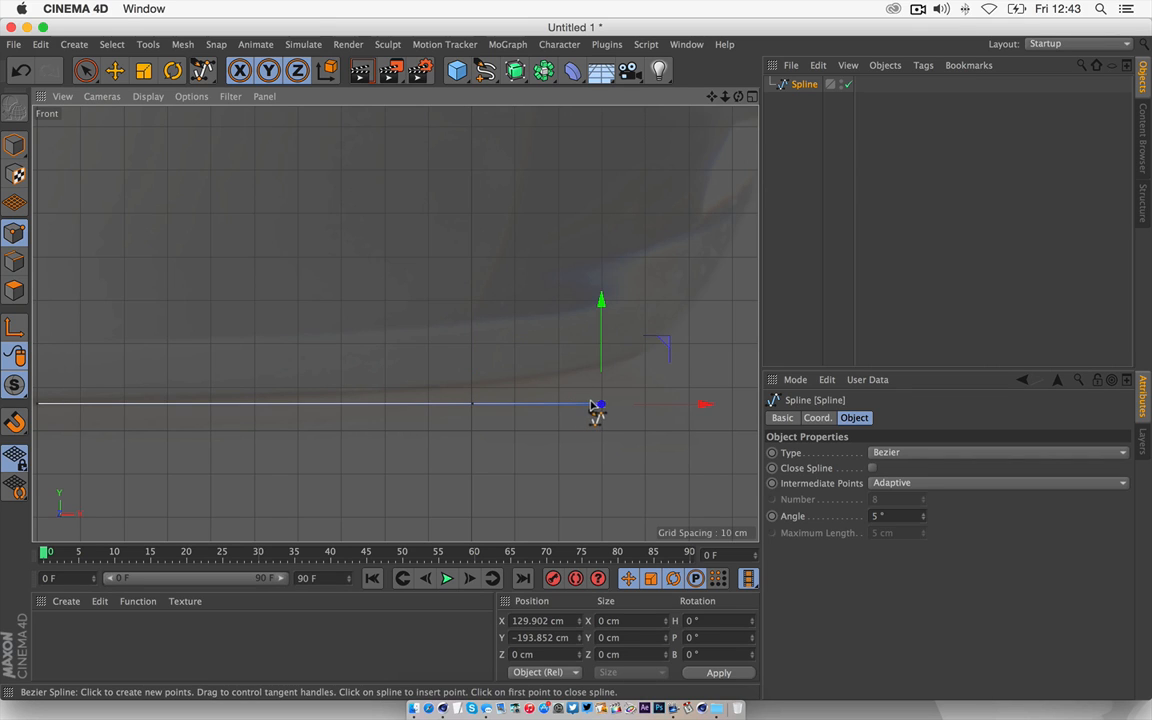
pyautogui.click(688, 342)
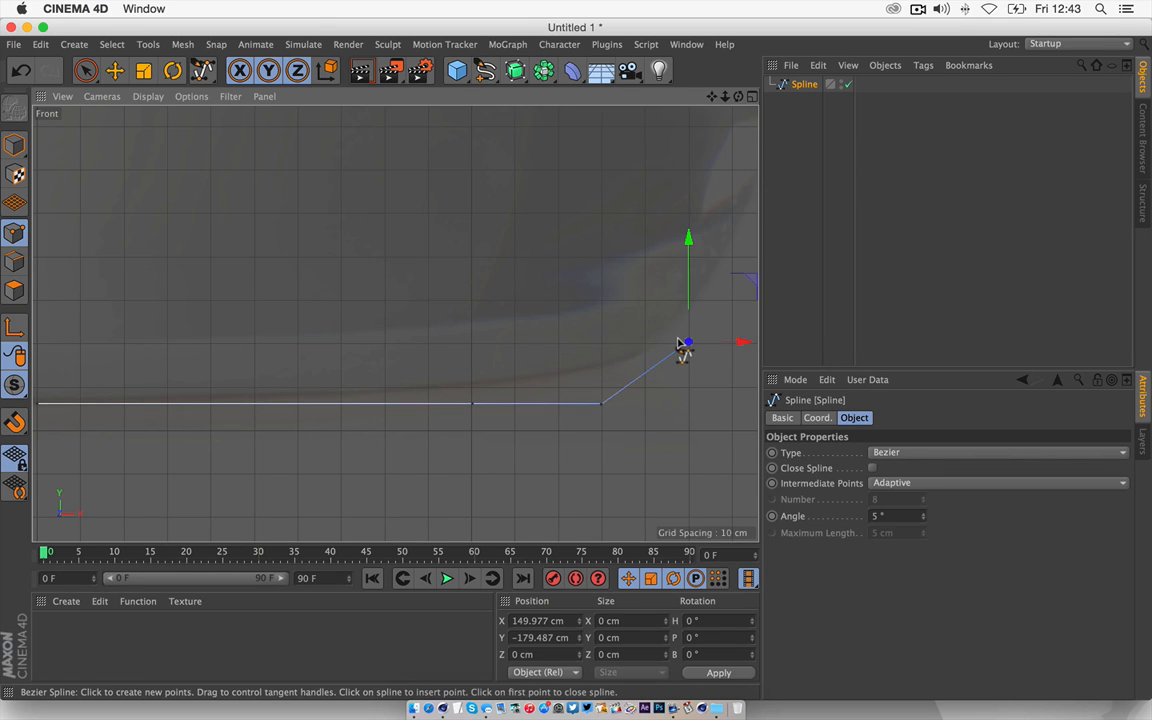
pyautogui.click(732, 250)
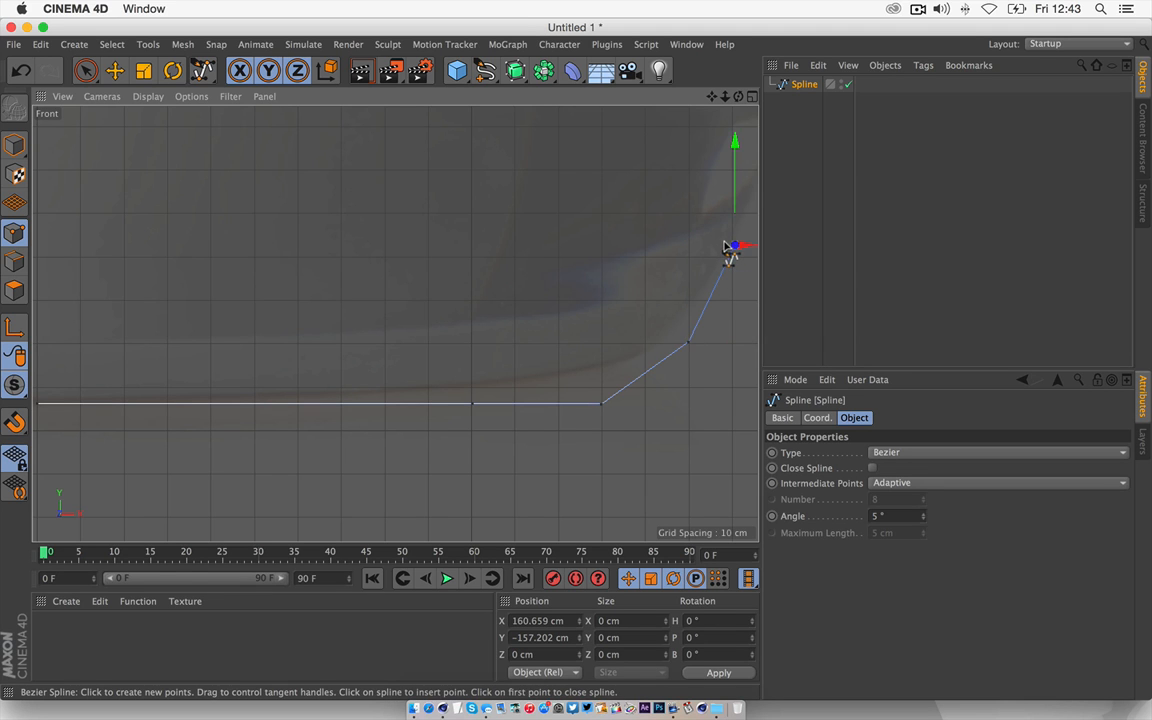
# - Extend the spline up the glass's lower outer wall with points at about (172, -122), (178, -81) and (181, -45) cm
pyautogui.scroll(-1, 395, 323)
pyautogui.moveTo(726, 97); pyautogui.dragTo(680, 169)
pyautogui.click(578, 268)
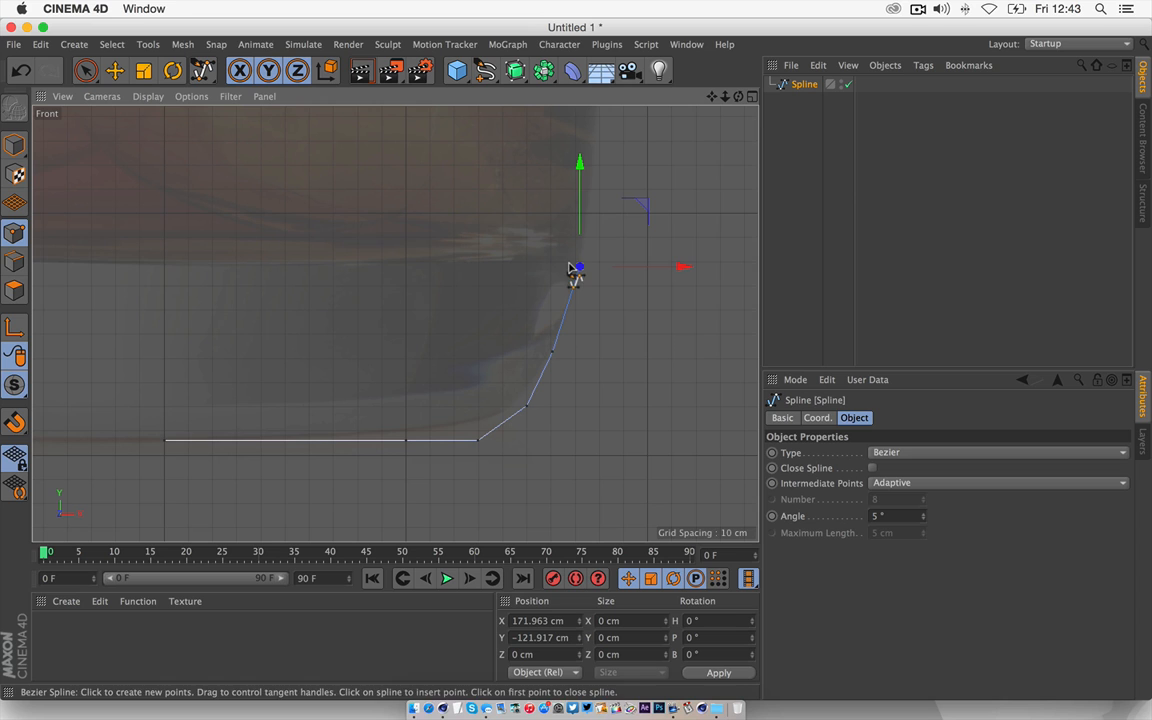
pyautogui.click(593, 167)
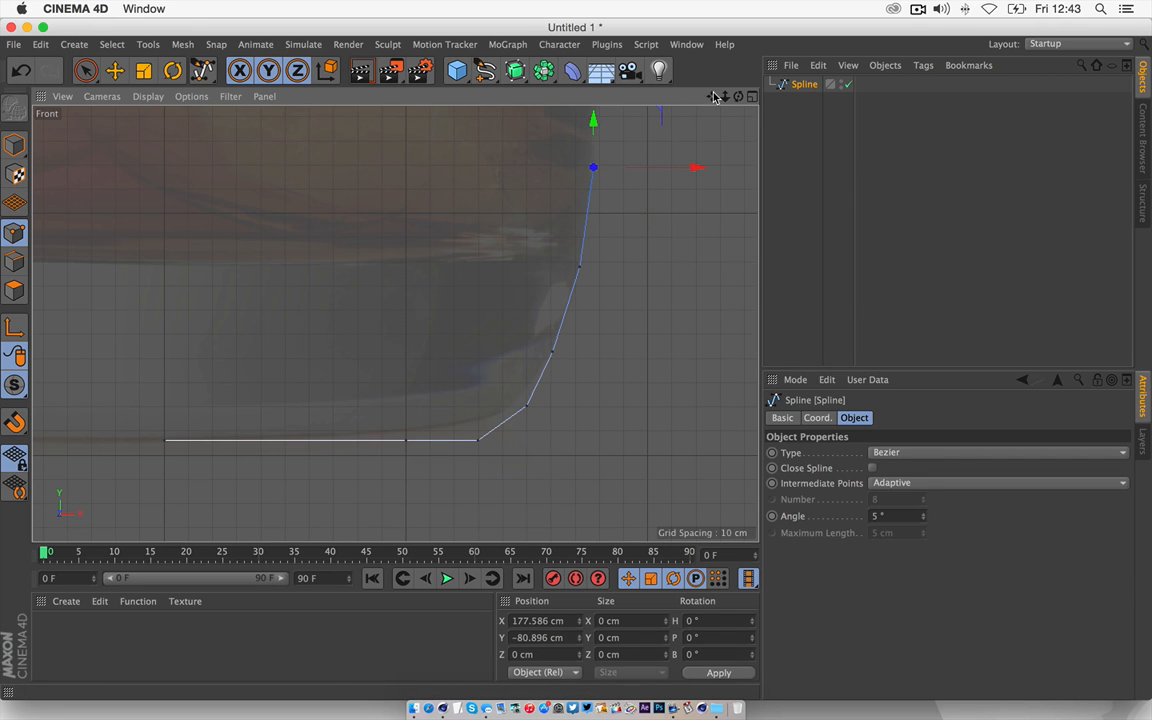
pyautogui.moveTo(712, 97); pyautogui.dragTo(690, 250)
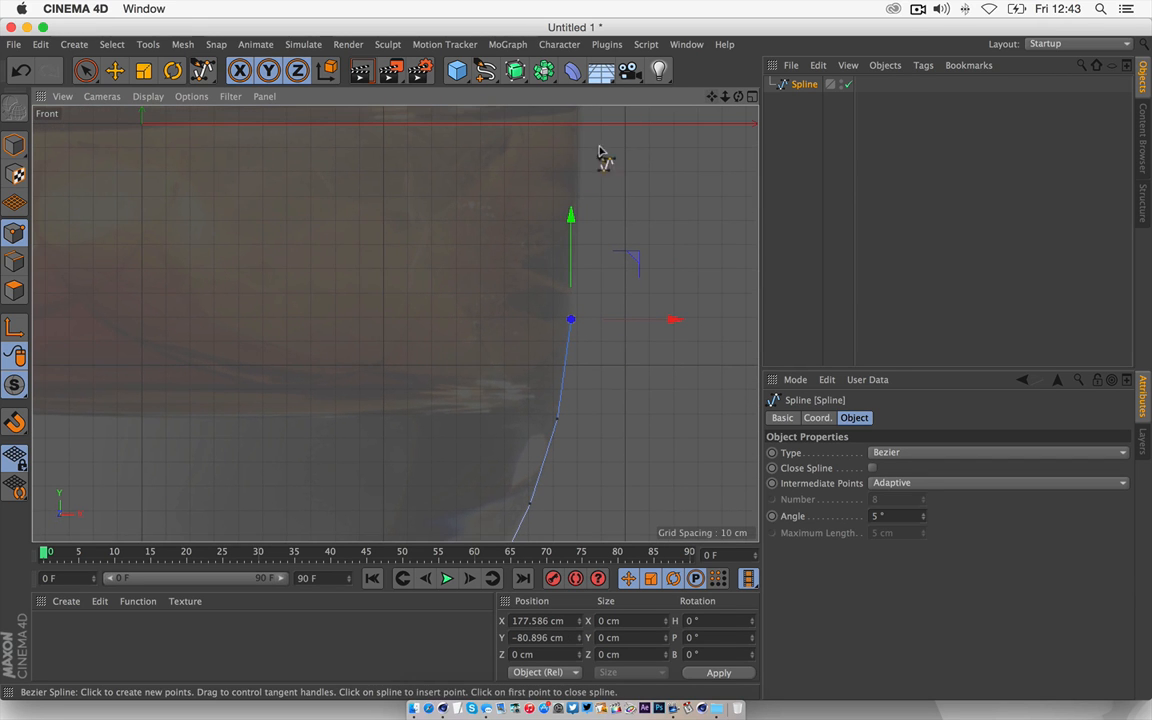
pyautogui.click(574, 234)
# - Continue the outer wall upward with spline points at about (182, -9), (180, 46) and (171, 139) cm
pyautogui.scroll(3, 396, 322)
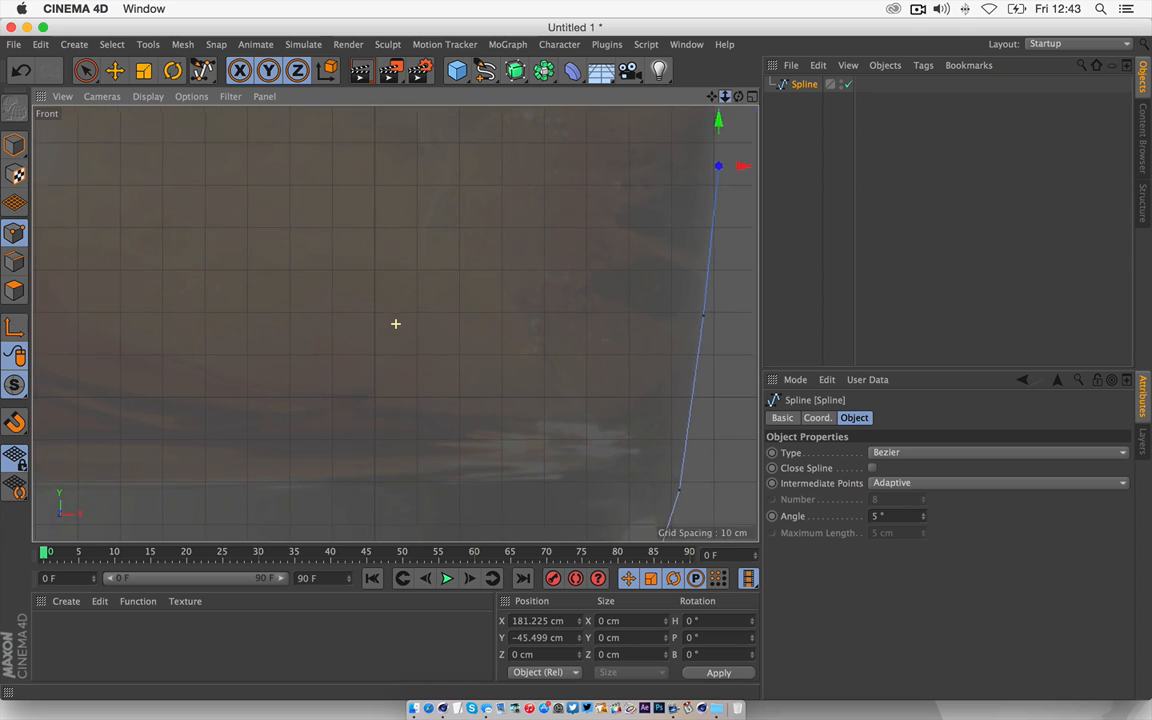
pyautogui.moveTo(725, 97); pyautogui.dragTo(527, 230)
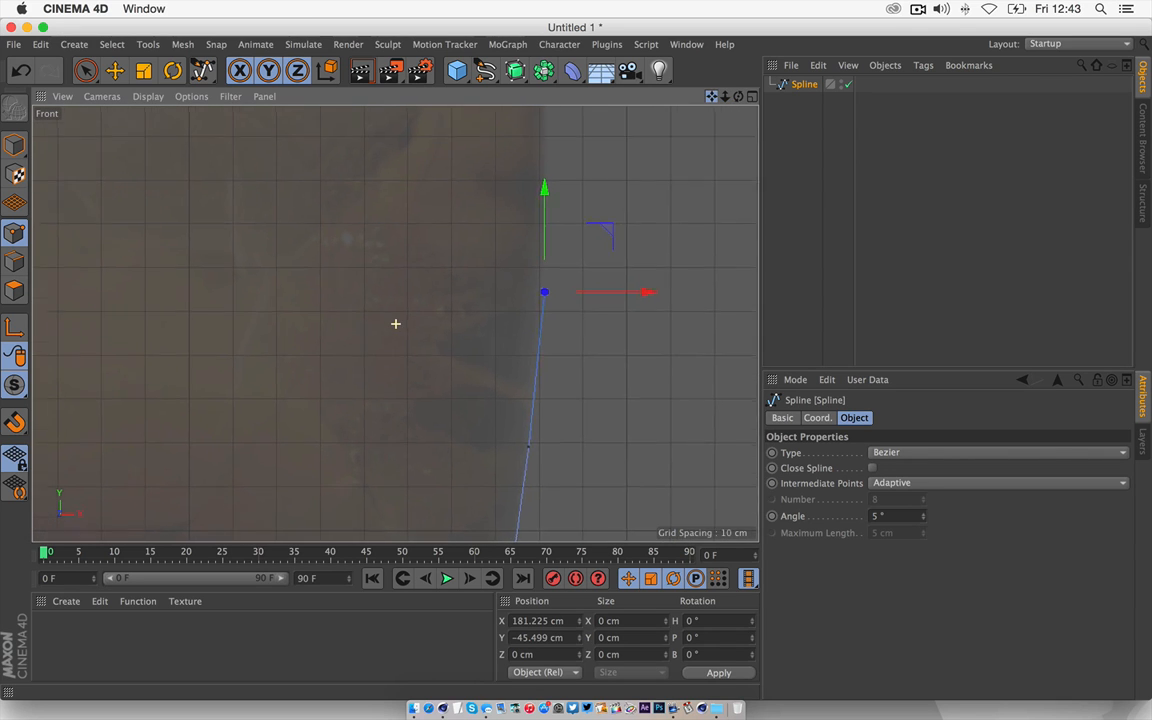
pyautogui.click(545, 140)
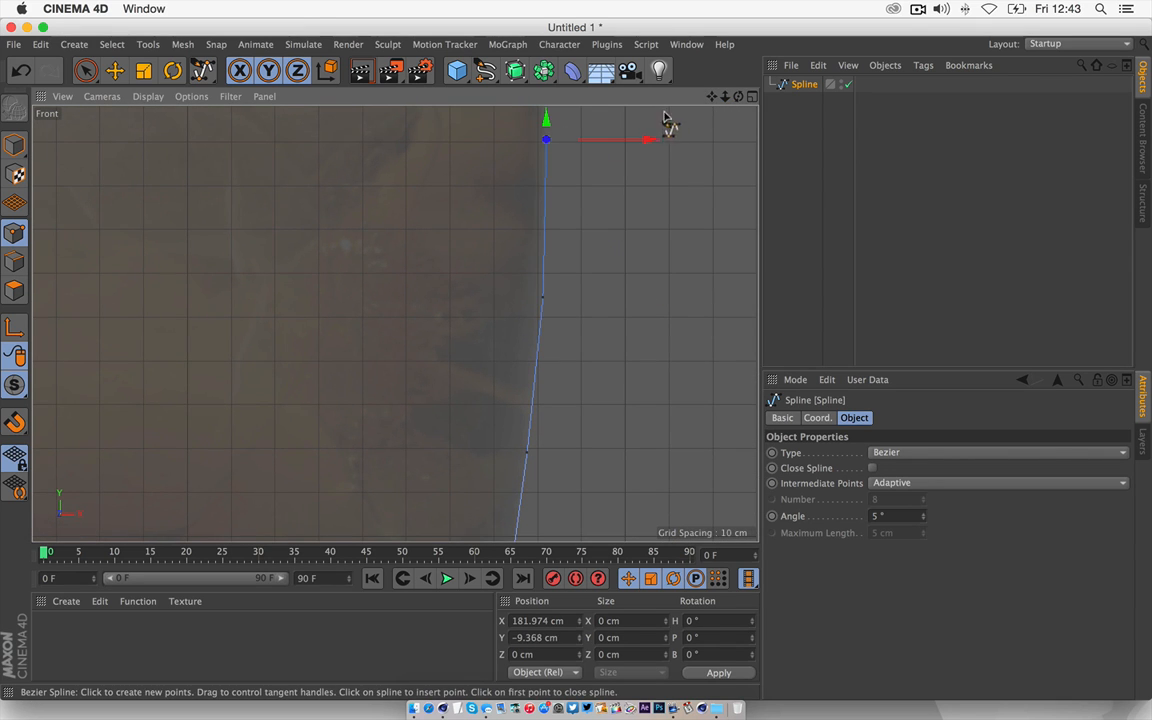
pyautogui.moveTo(725, 97); pyautogui.dragTo(766, 311)
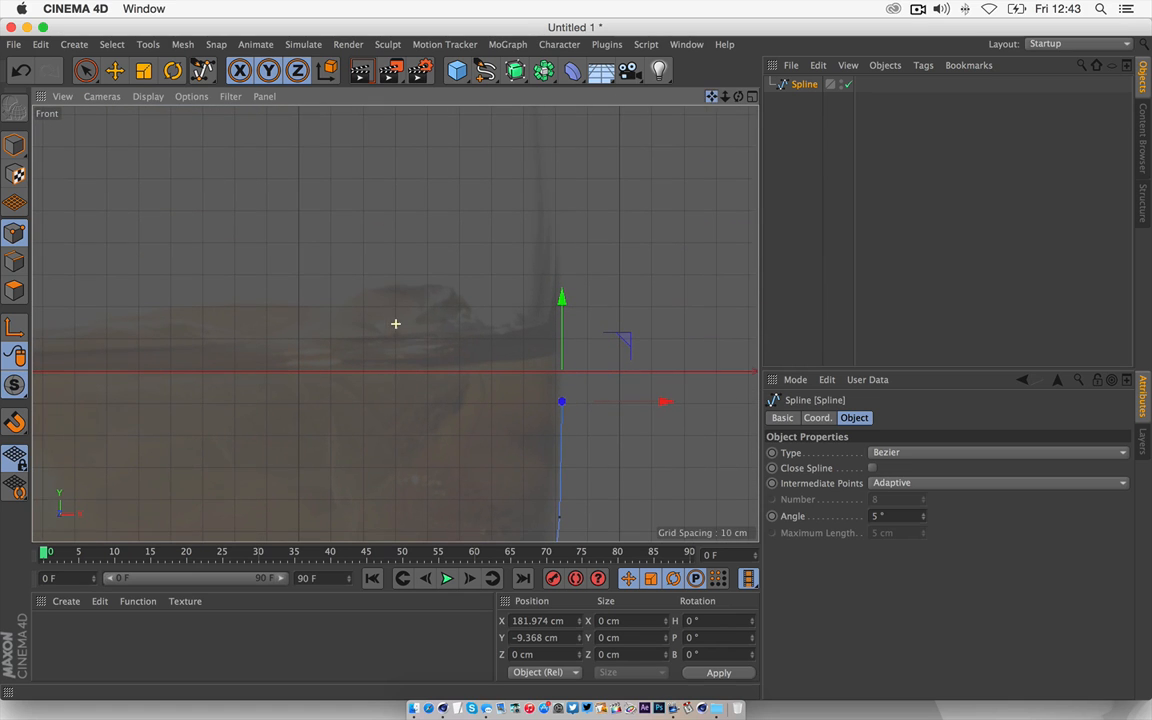
pyautogui.click(542, 222)
pyautogui.moveTo(724, 98); pyautogui.dragTo(770, 249)
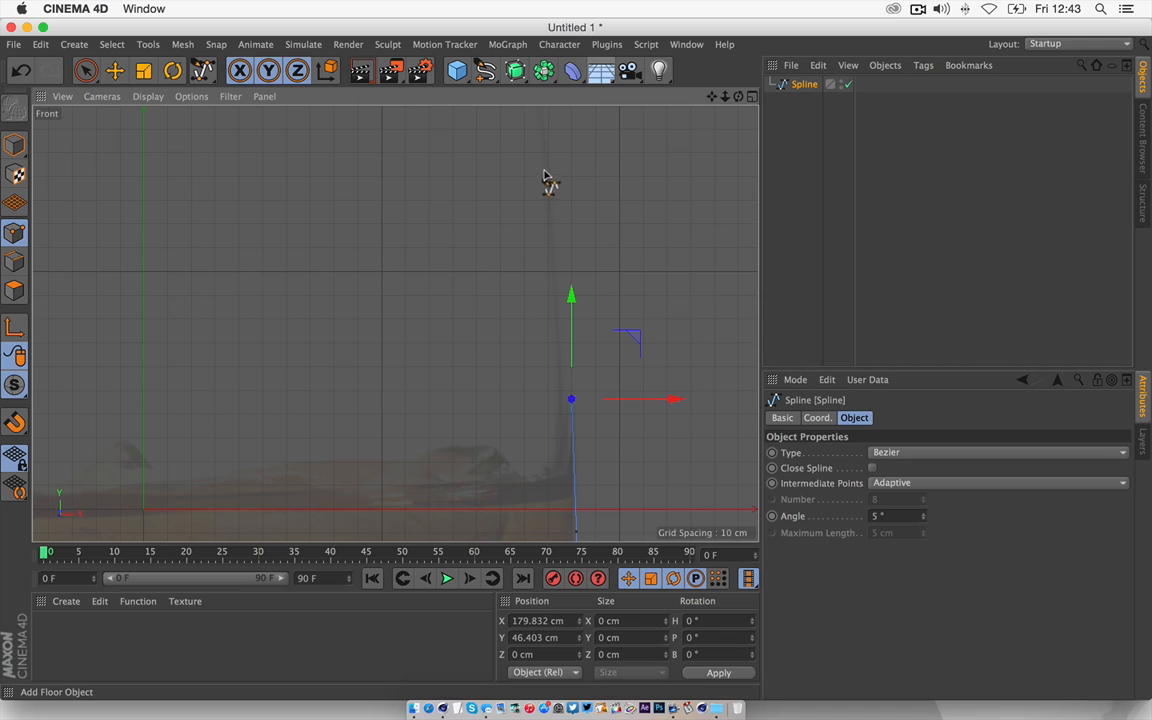
pyautogui.click(550, 178)
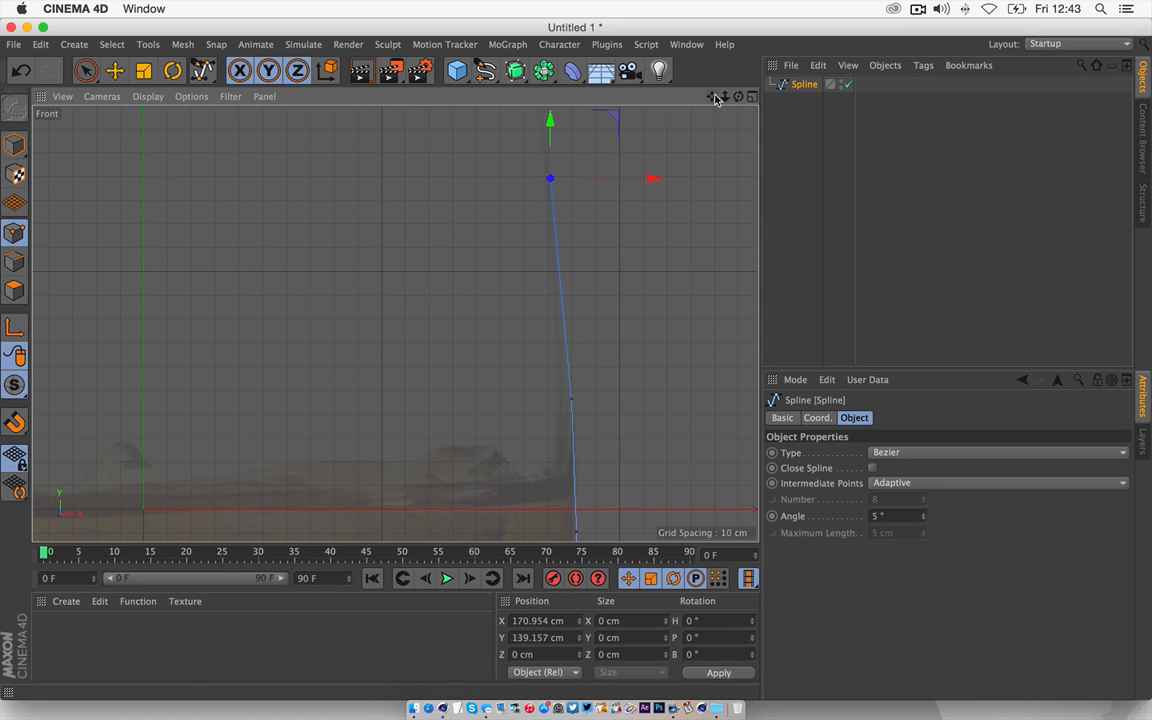
# - Add the outer rim point at the top of the glass and adjust it to about X 165.4, Y 192.3 cm
pyautogui.moveTo(712, 97); pyautogui.dragTo(723, 238)
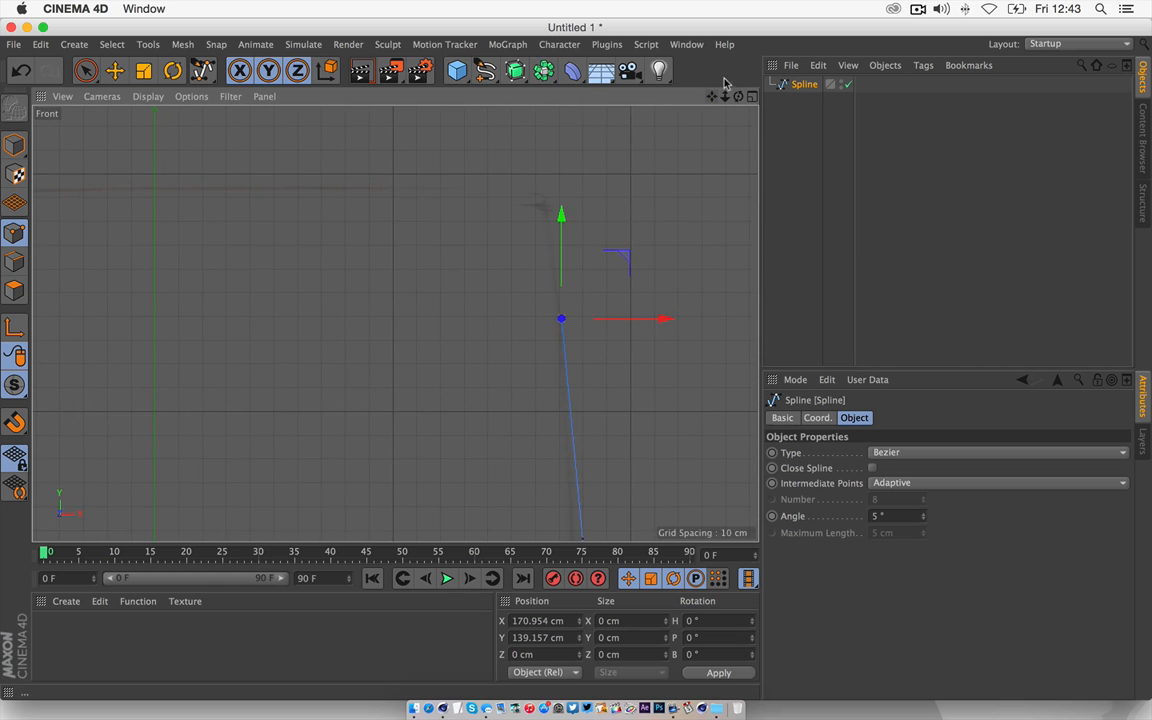
pyautogui.moveTo(712, 97)
pyautogui.mouseDown()
pyautogui.moveTo(739, 91)
pyautogui.moveTo(715, 81)
pyautogui.moveTo(712, 100)
pyautogui.moveTo(775, 95)
pyautogui.moveTo(635, 113)
pyautogui.mouseUp()
pyautogui.click(567, 151)
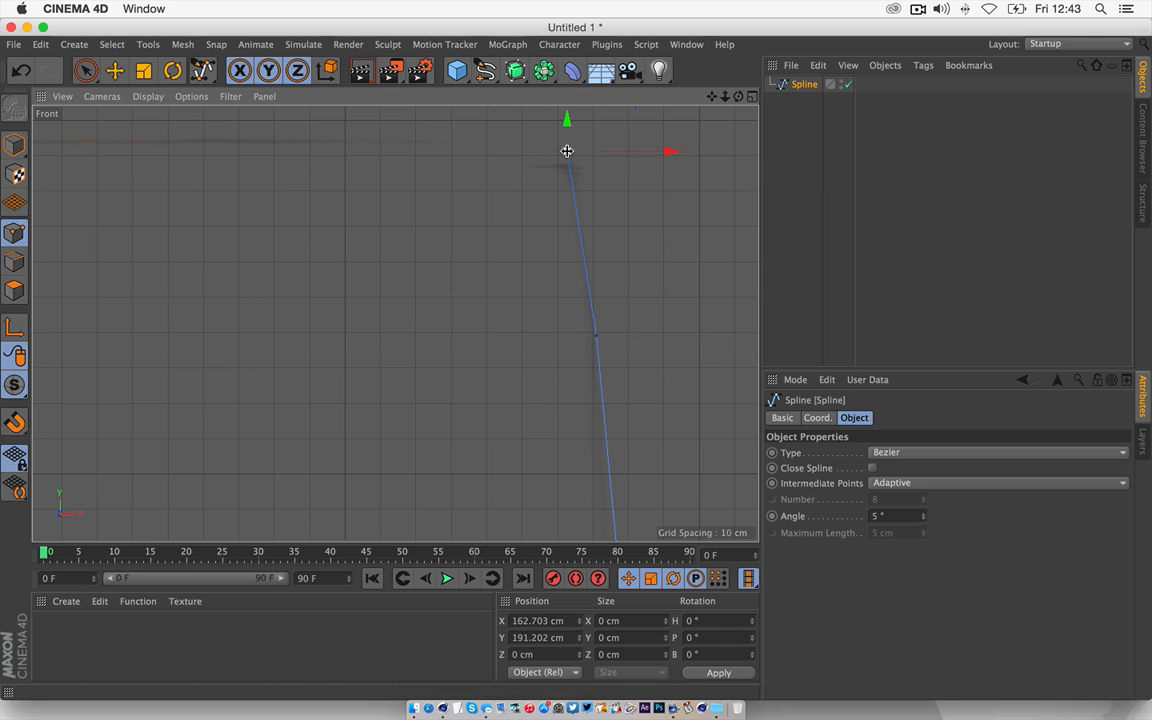
pyautogui.moveTo(663, 150); pyautogui.dragTo(662, 152)
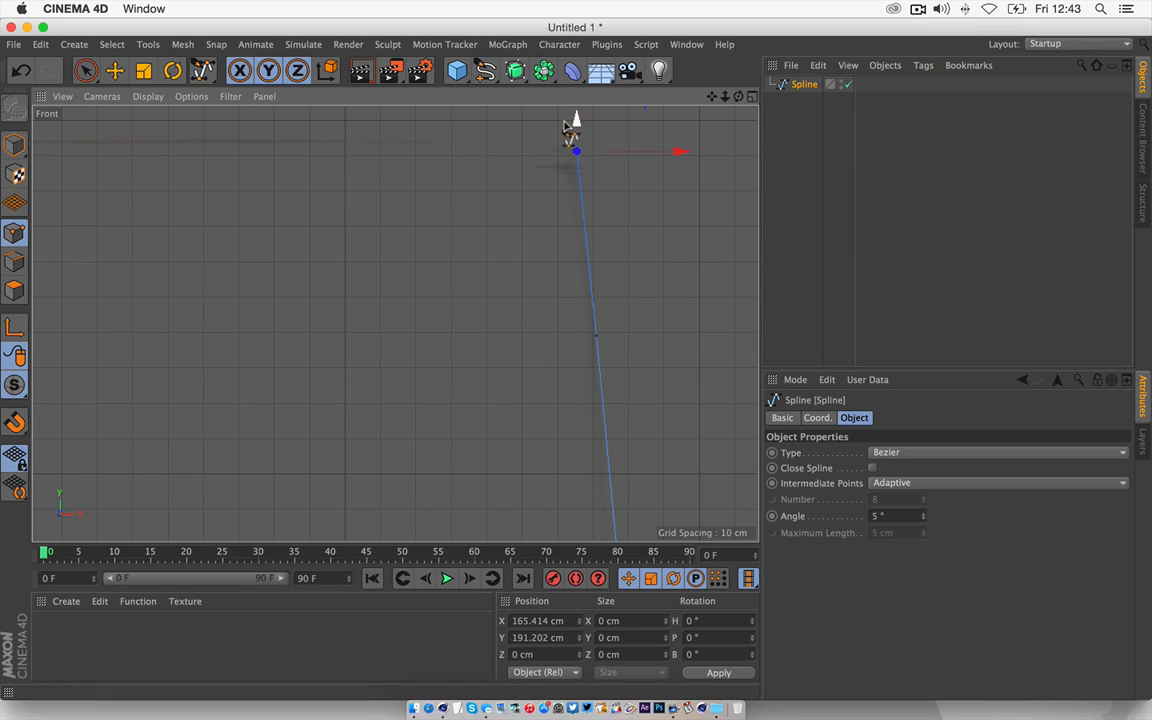
pyautogui.moveTo(573, 122); pyautogui.dragTo(572, 118)
# - Add an inner rim point level with the outer one, then start down the inner wall with a point at about (167, 139) cm
pyautogui.moveTo(725, 97); pyautogui.dragTo(768, 4)
pyautogui.moveTo(396, 324); pyautogui.dragTo(412, 383)
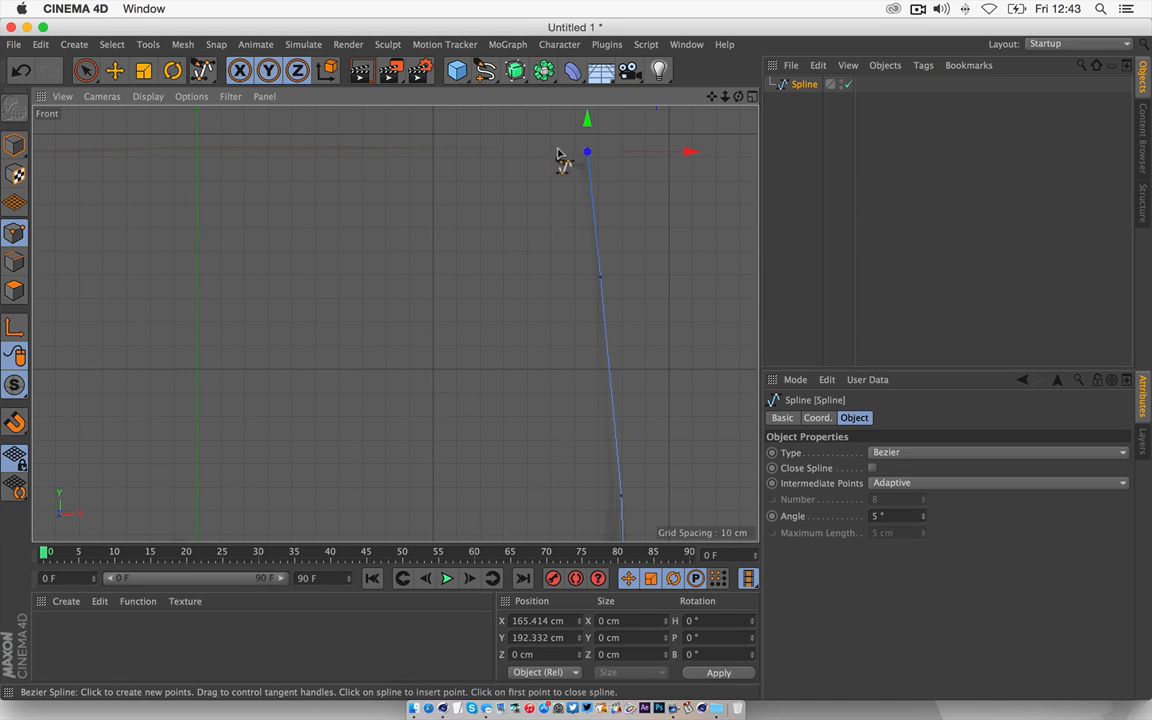
pyautogui.moveTo(711, 96); pyautogui.dragTo(374, 331)
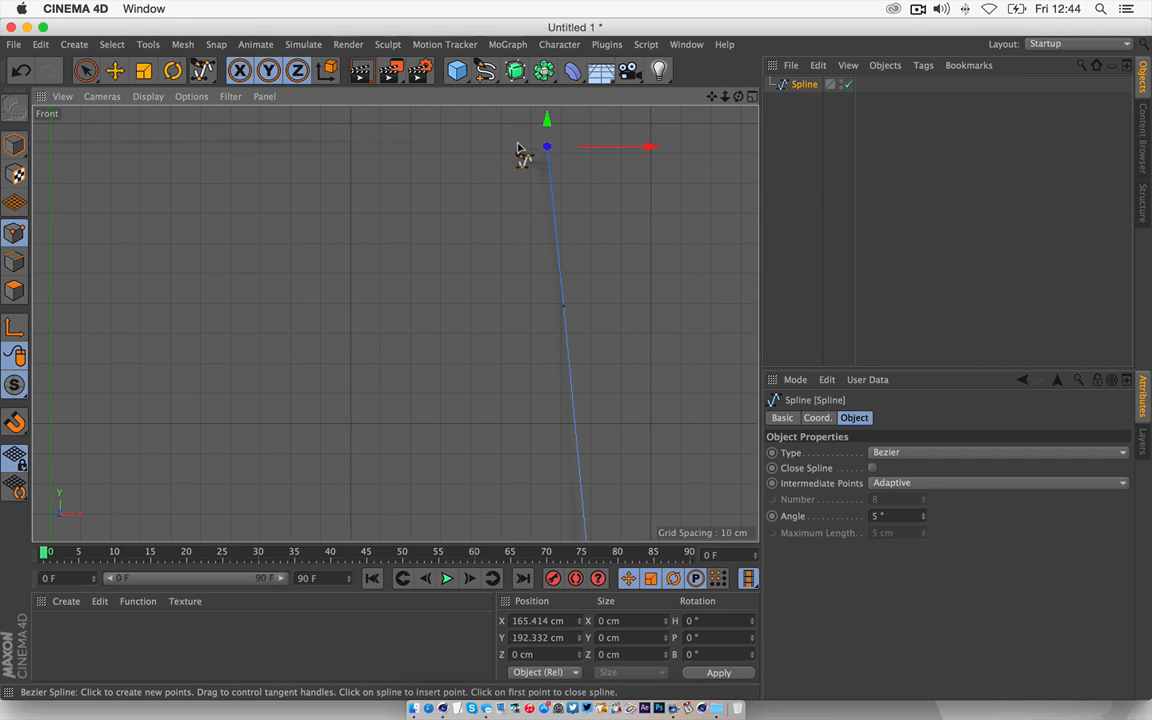
pyautogui.moveTo(547, 147); pyautogui.dragTo(533, 148)
pyautogui.keyDown('ctrl'); pyautogui.click(548, 308); pyautogui.keyUp('ctrl')
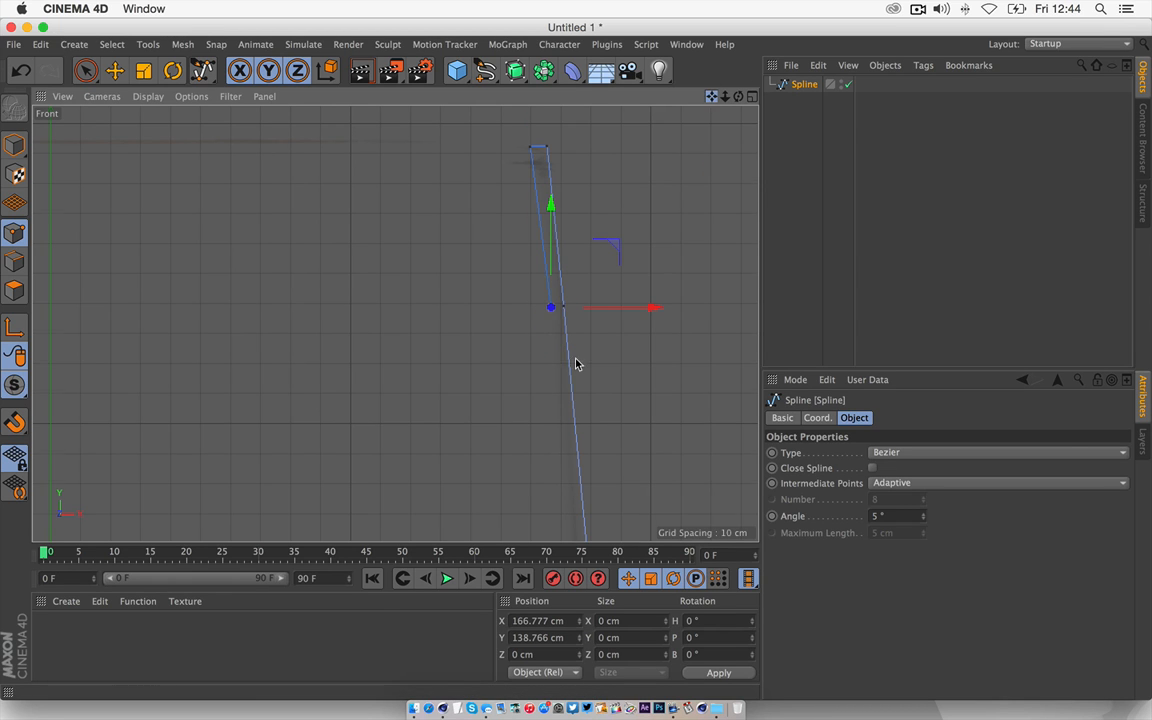
# - Continue down the inner wall with points at about (177, 46) and (179, -9) cm, just inside the matching outer points
pyautogui.moveTo(711, 96); pyautogui.dragTo(697, 1)
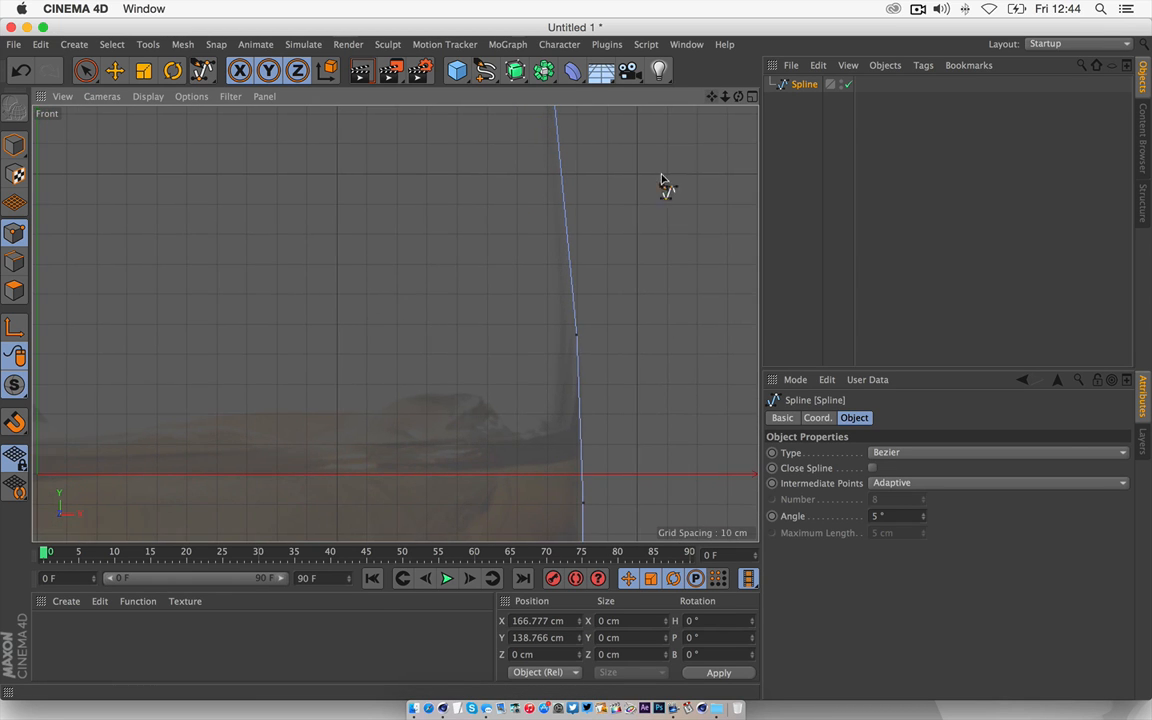
pyautogui.click(576, 334)
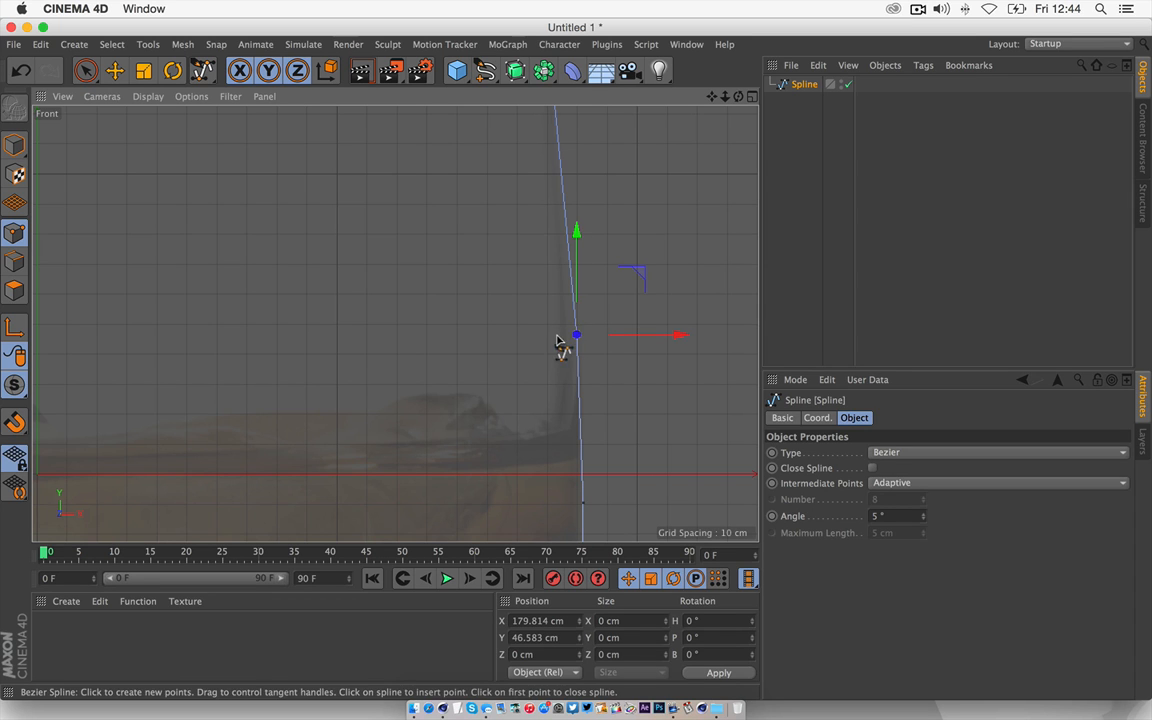
pyautogui.moveTo(725, 96); pyautogui.dragTo(607, 73)
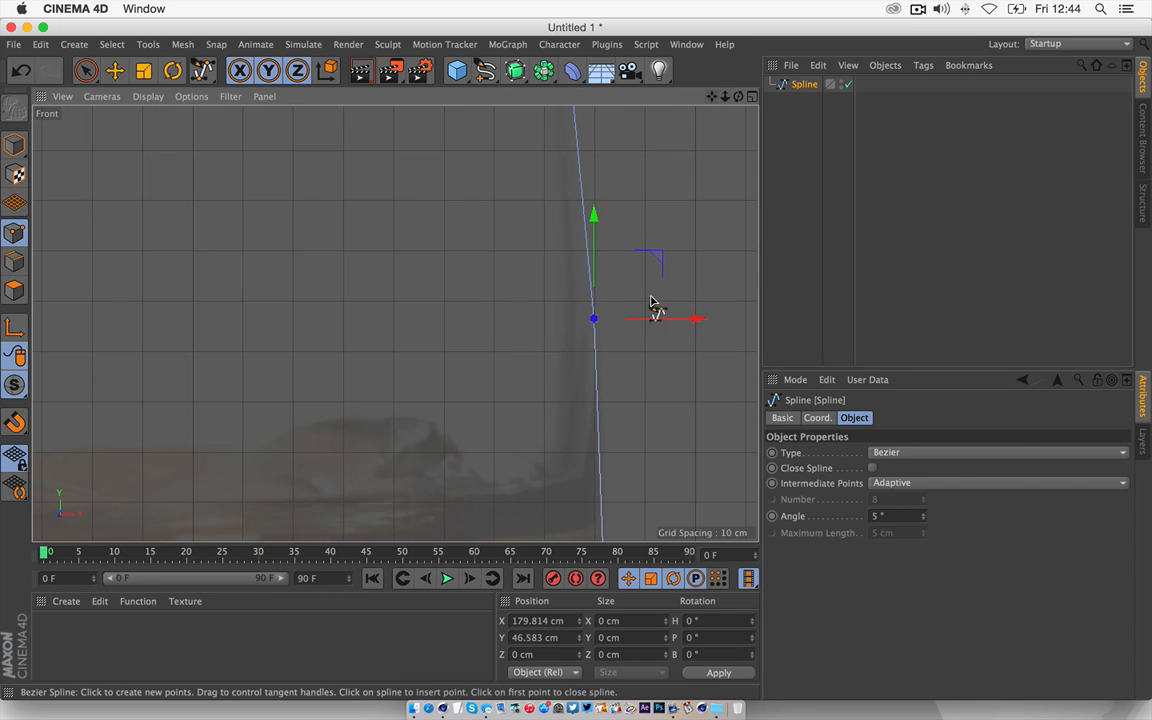
pyautogui.click(579, 319)
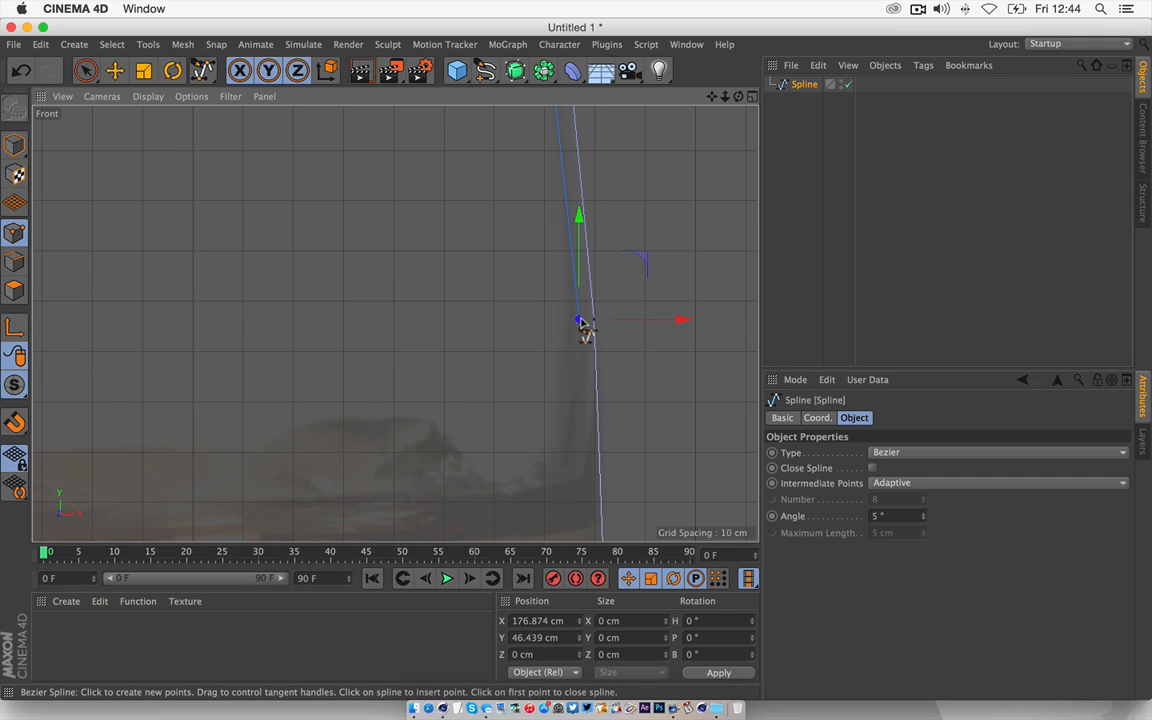
pyautogui.moveTo(712, 97); pyautogui.dragTo(720, 0)
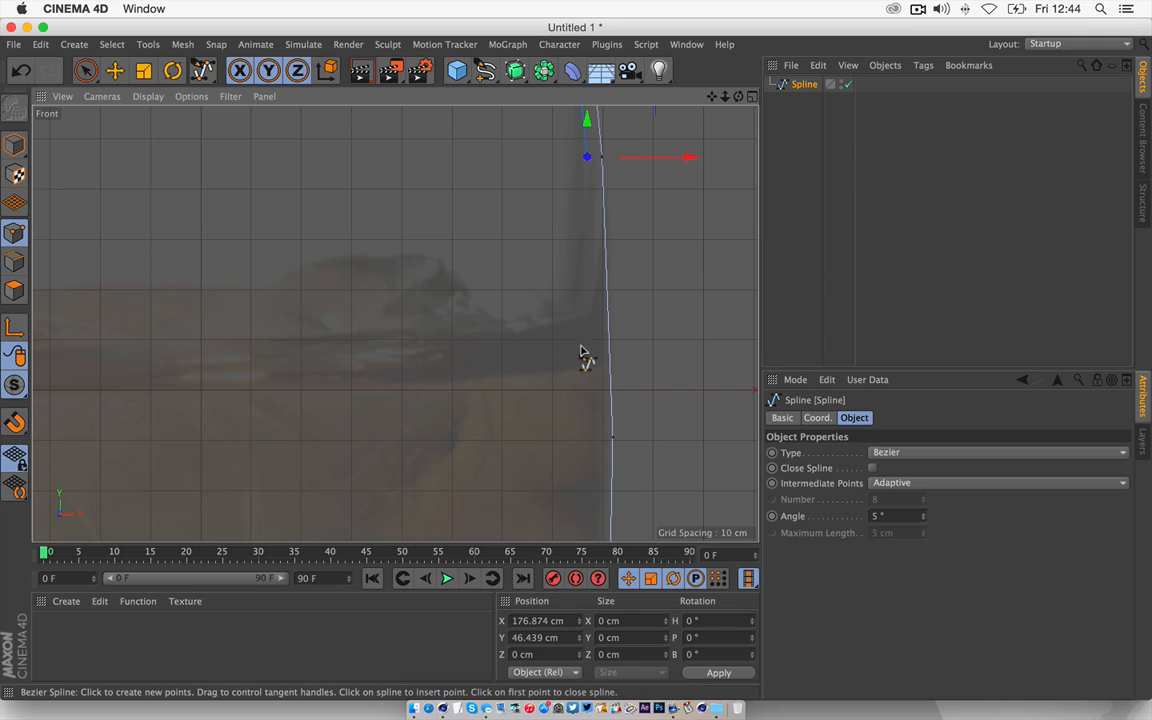
pyautogui.click(600, 437)
pyautogui.moveTo(702, 440); pyautogui.dragTo(697, 442)
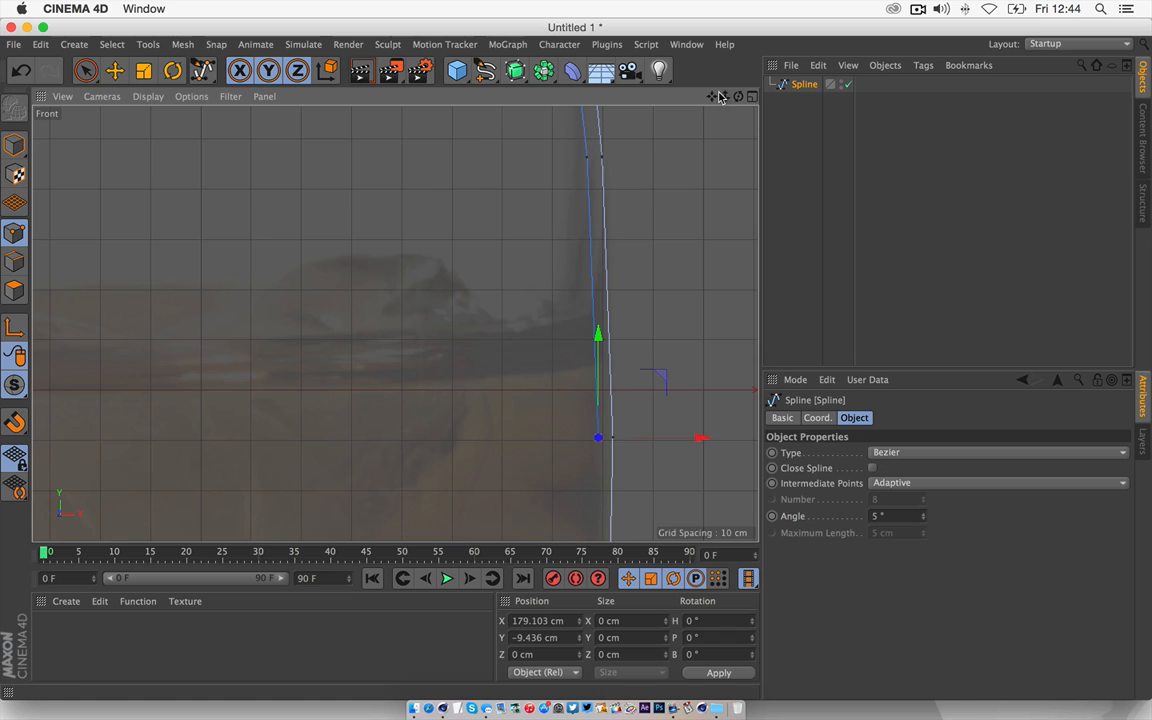
# - Trace the lower inner wall down to the inner floor's corner with points at about (179, -46), (176, -81) and (170, -117) cm
pyautogui.moveTo(725, 97); pyautogui.dragTo(652, 32)
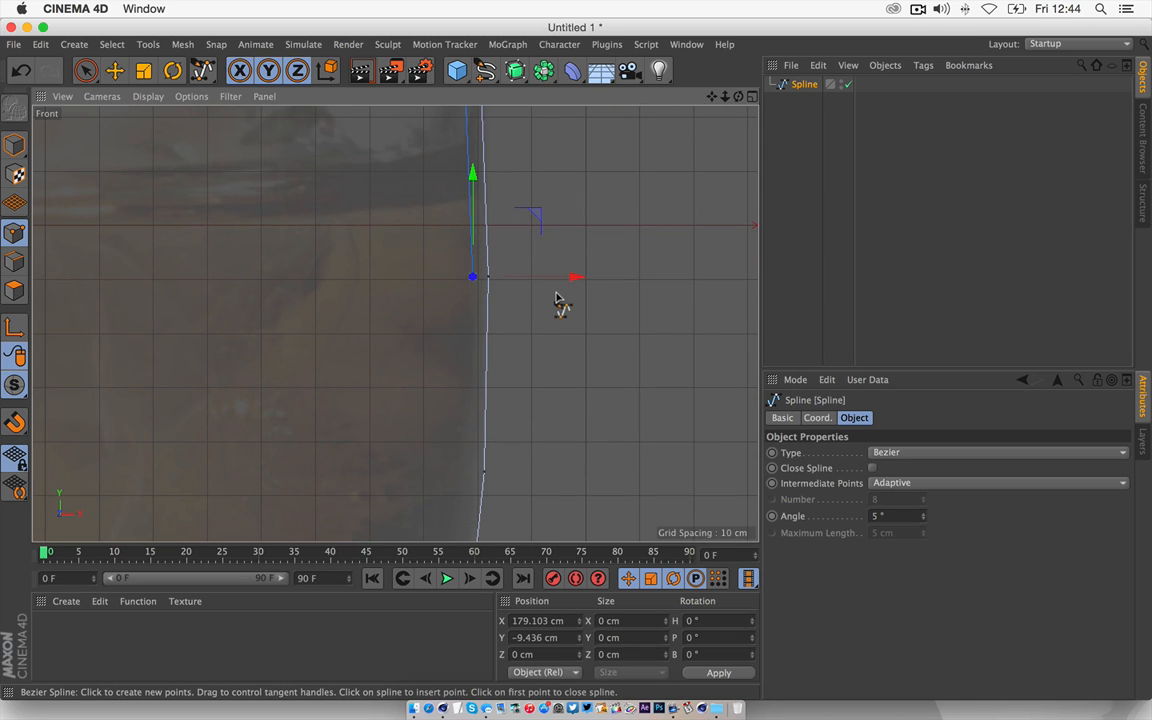
pyautogui.moveTo(712, 97); pyautogui.dragTo(718, 0)
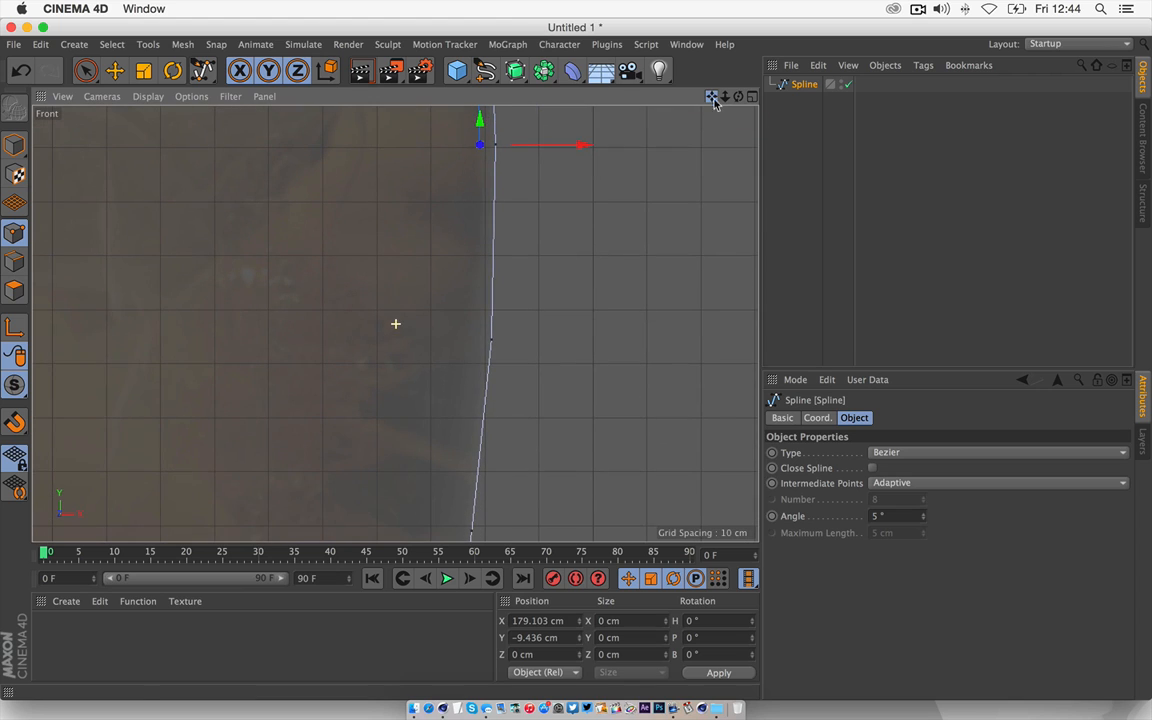
pyautogui.moveTo(472, 340); pyautogui.dragTo(576, 341)
pyautogui.moveTo(711, 96); pyautogui.dragTo(808, 0)
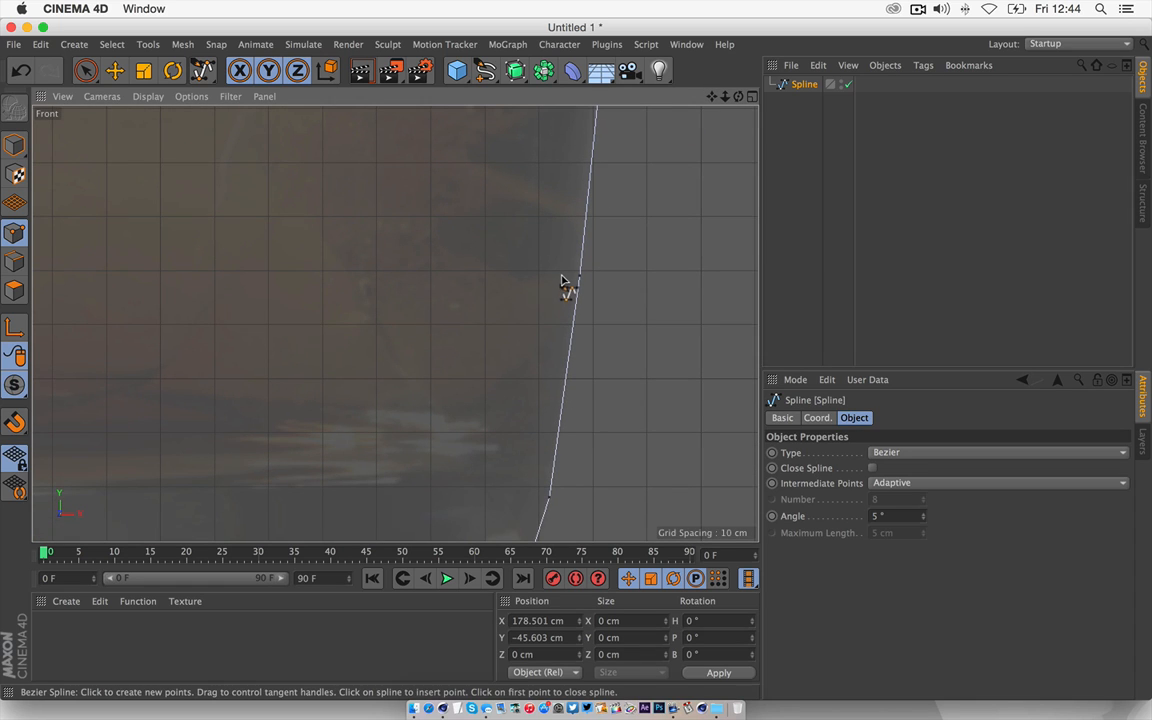
pyautogui.click(567, 275)
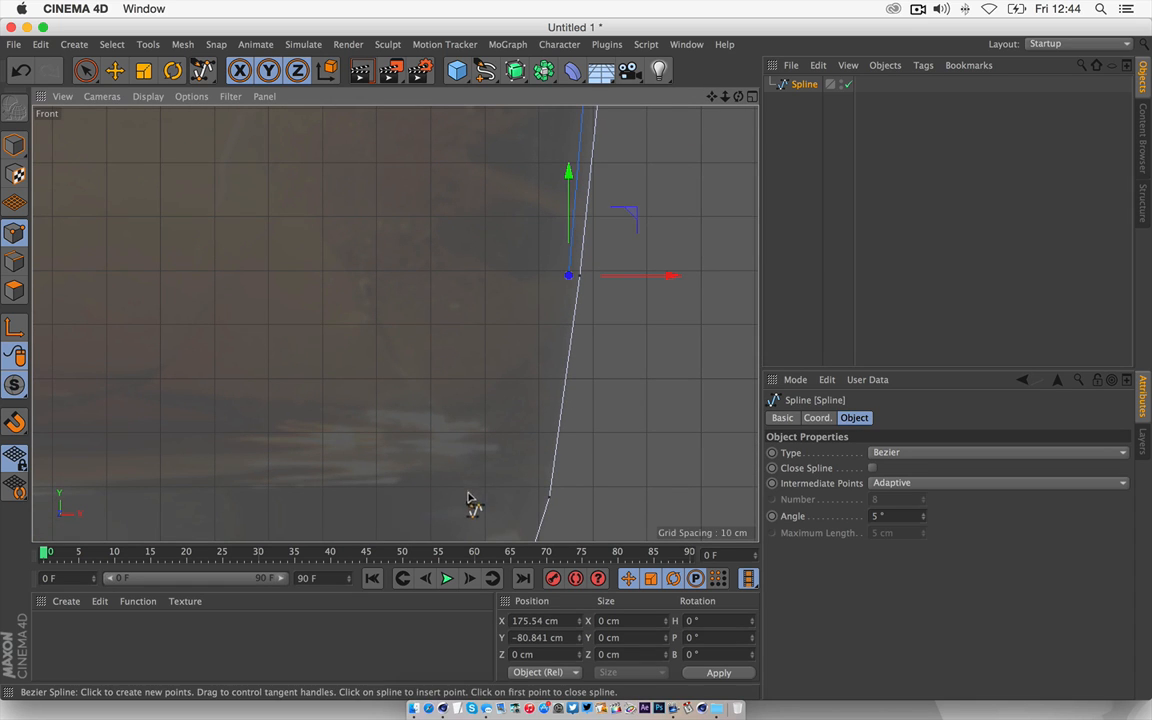
pyautogui.moveTo(712, 97); pyautogui.dragTo(790, 0)
pyautogui.click(610, 363)
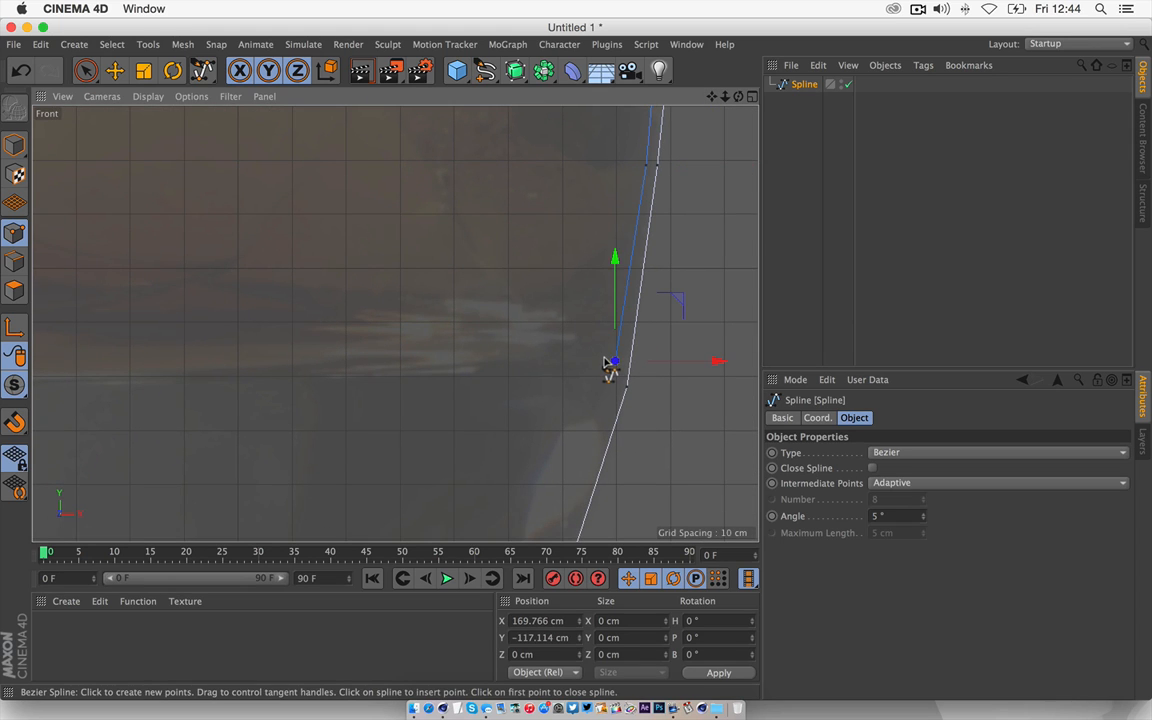
pyautogui.moveTo(693, 368); pyautogui.dragTo(715, 363)
# - Extend the spline inward along the glass's inner floor with points at about (136, -119), (104, -119) and (68, -120) cm
pyautogui.moveTo(710, 97); pyautogui.dragTo(807, 23)
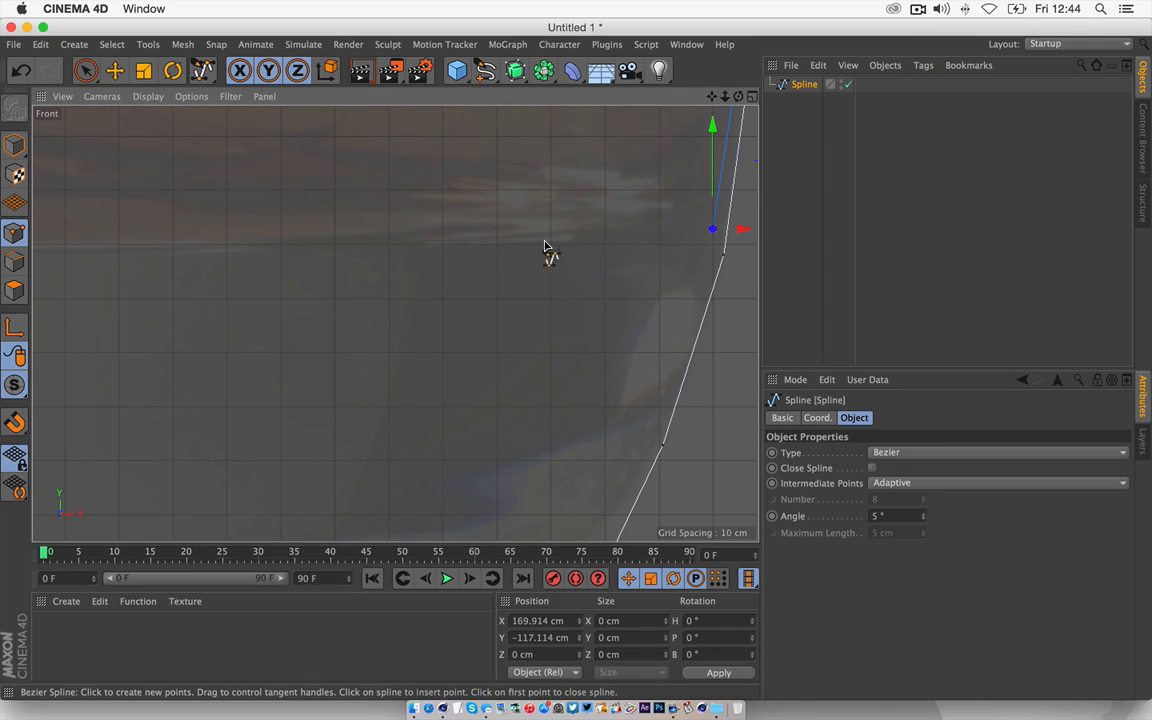
pyautogui.click(527, 241)
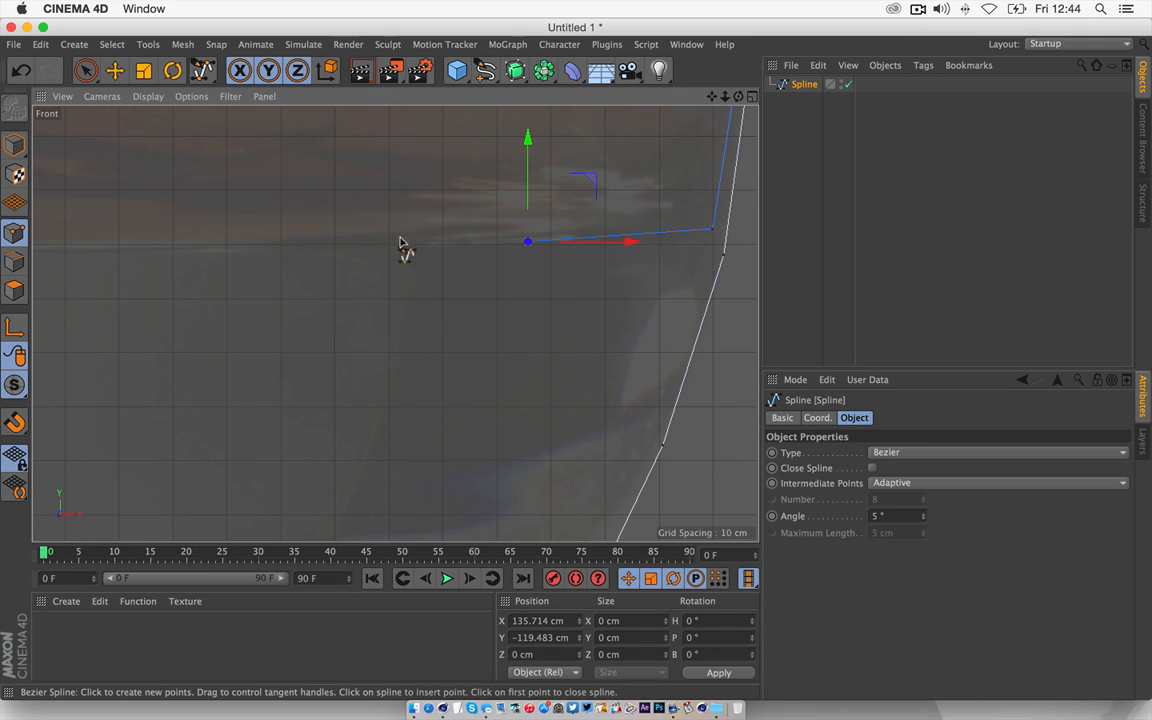
pyautogui.click(355, 241)
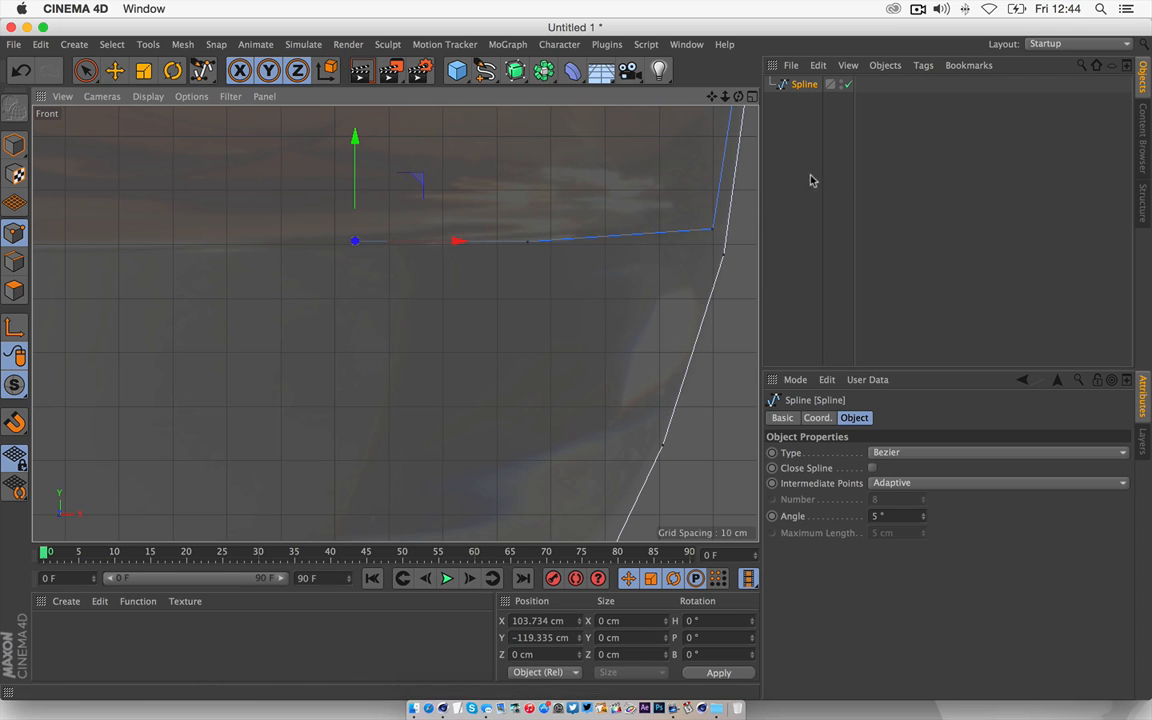
pyautogui.moveTo(712, 97); pyautogui.dragTo(924, 78)
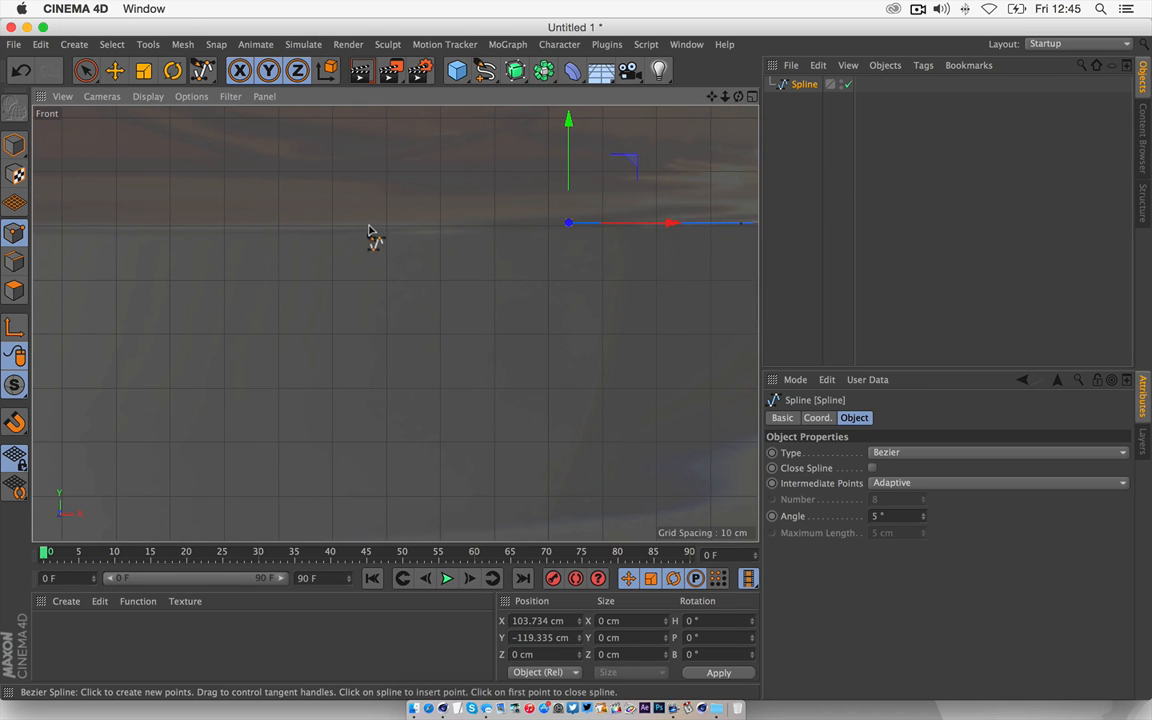
pyautogui.click(377, 226)
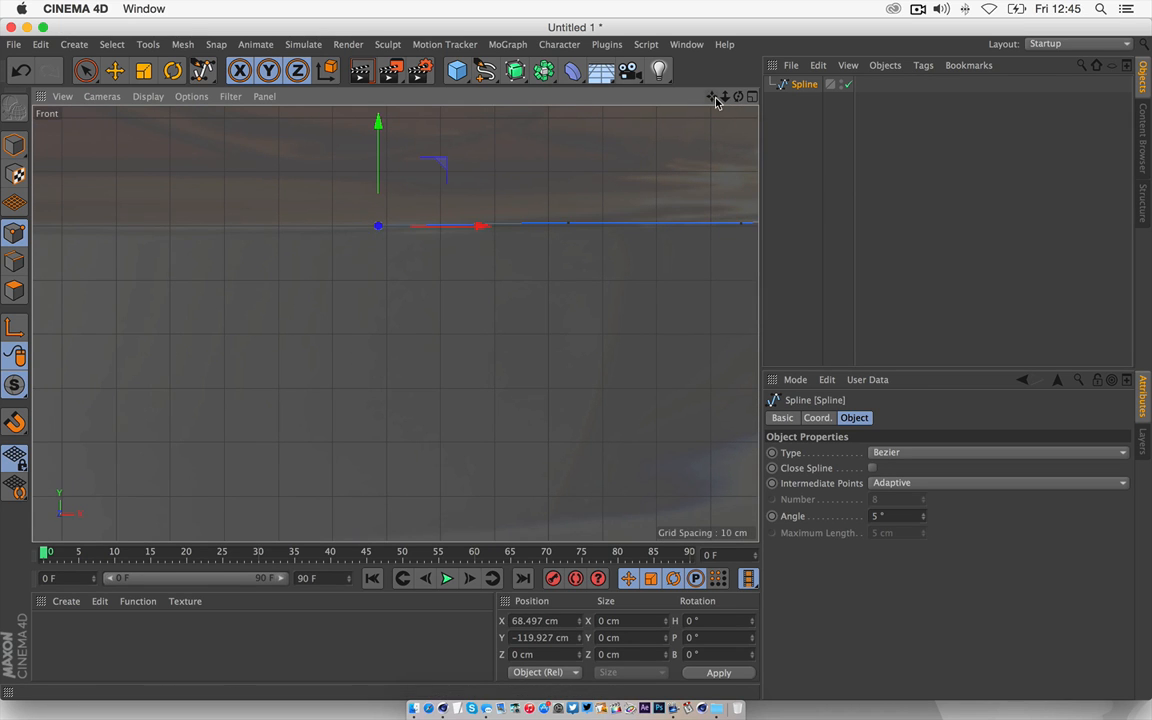
# - End the inner floor with a point on the glass's centre axis and raise it to about Y -120.1 cm
pyautogui.moveTo(712, 97); pyautogui.dragTo(943, 25)
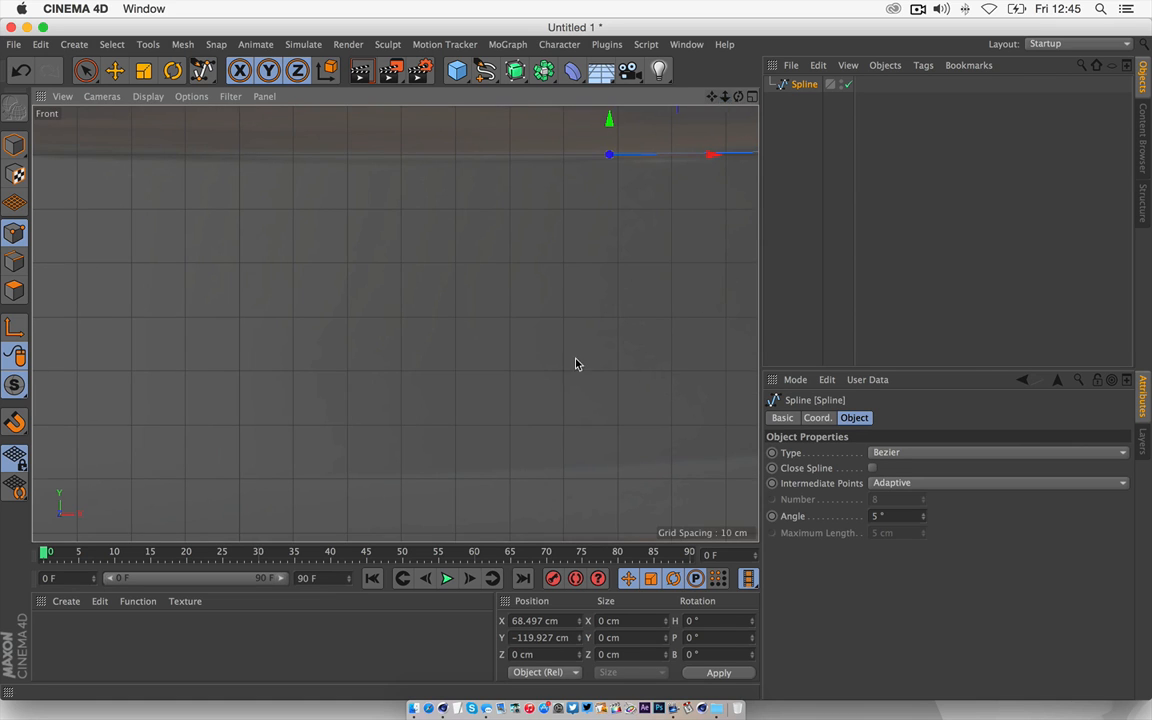
pyautogui.scroll(-4, 396, 324)
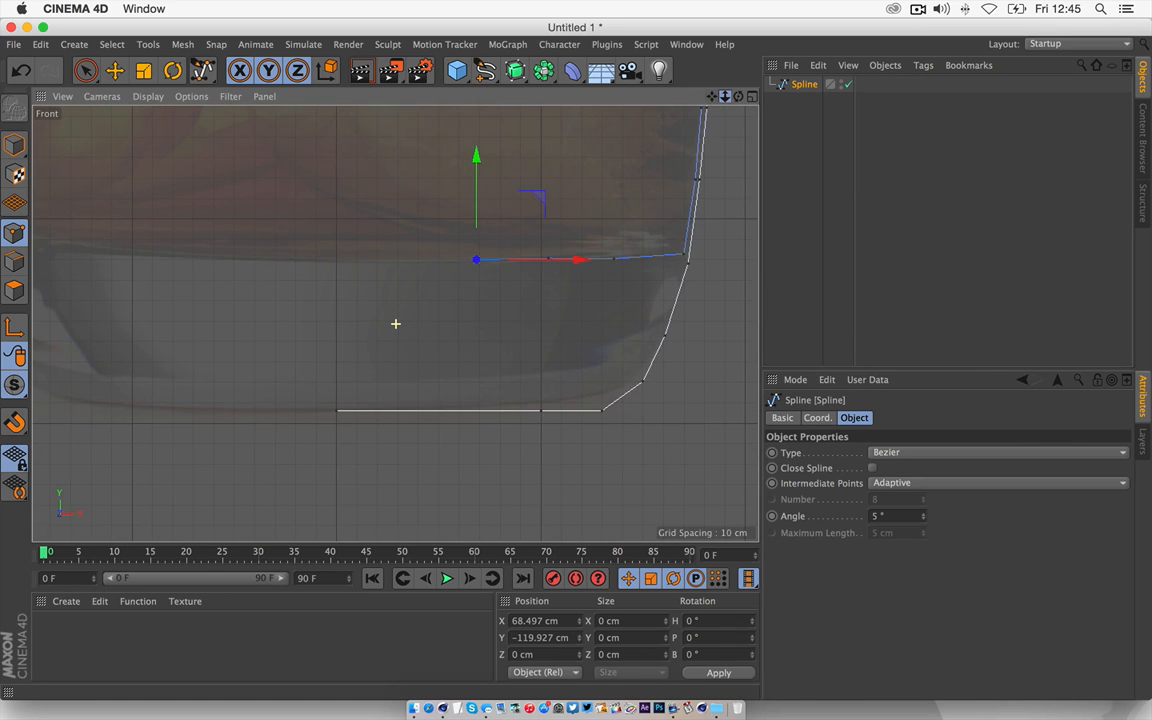
pyautogui.click(329, 253)
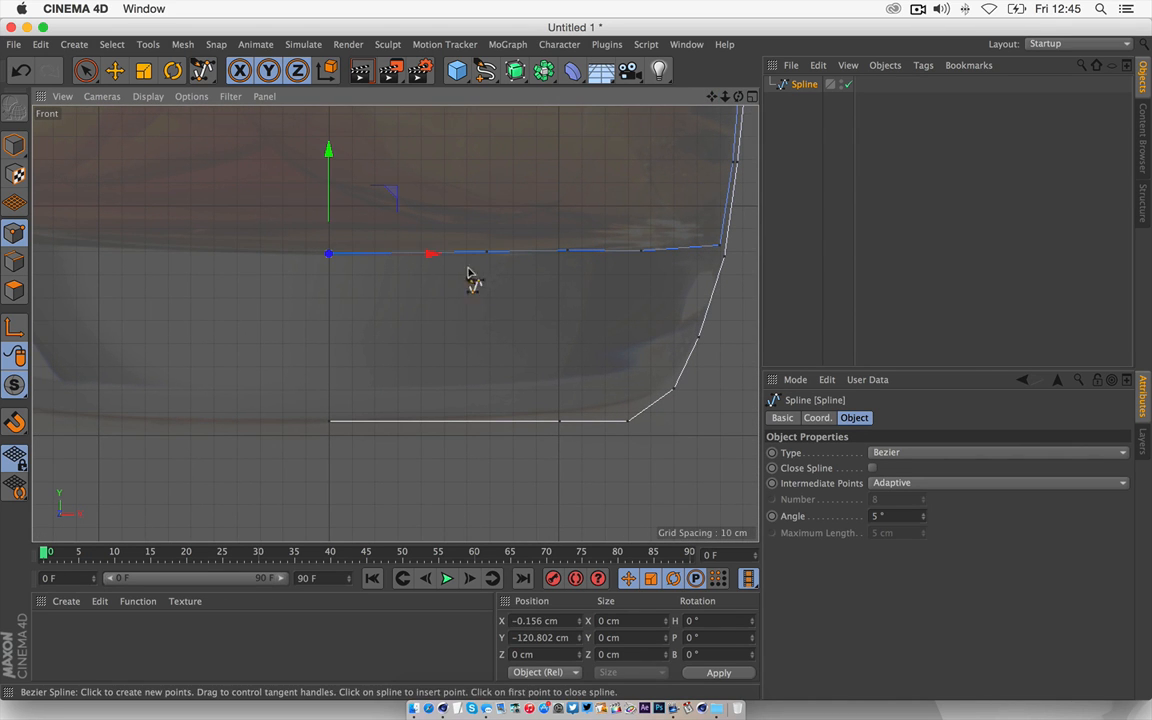
pyautogui.moveTo(318, 152); pyautogui.dragTo(317, 147)
pyautogui.moveTo(725, 97); pyautogui.dragTo(604, 102)
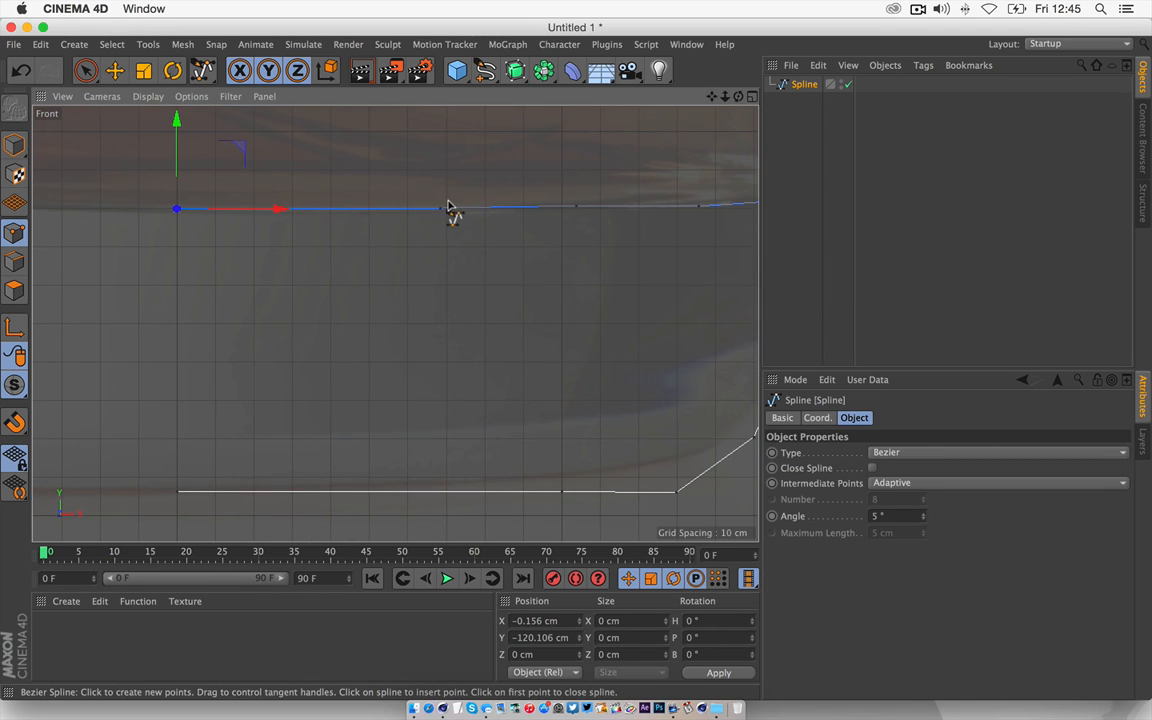
# - Adjust the heights of the inner-floor points near X 68 and X 104 cm, placing the latter at about Y -119.5 cm
pyautogui.click(437, 209)
pyautogui.moveTo(437, 143); pyautogui.dragTo(434, 134)
pyautogui.click(575, 207)
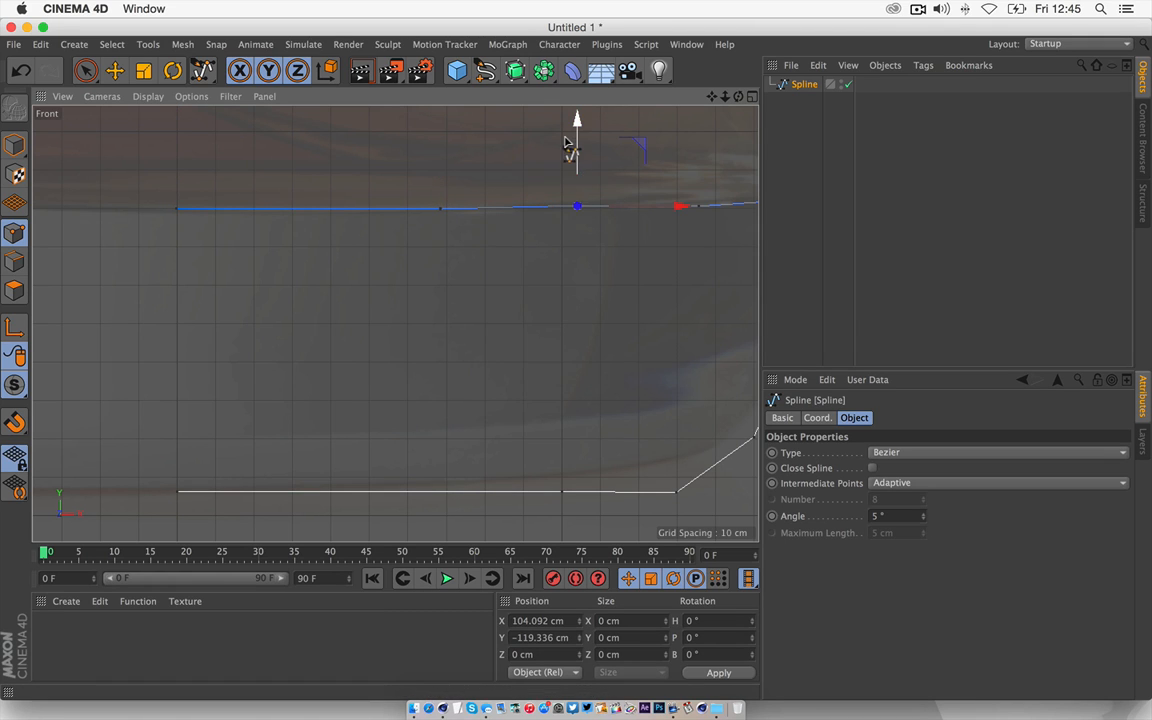
pyautogui.moveTo(572, 127); pyautogui.dragTo(571, 126)
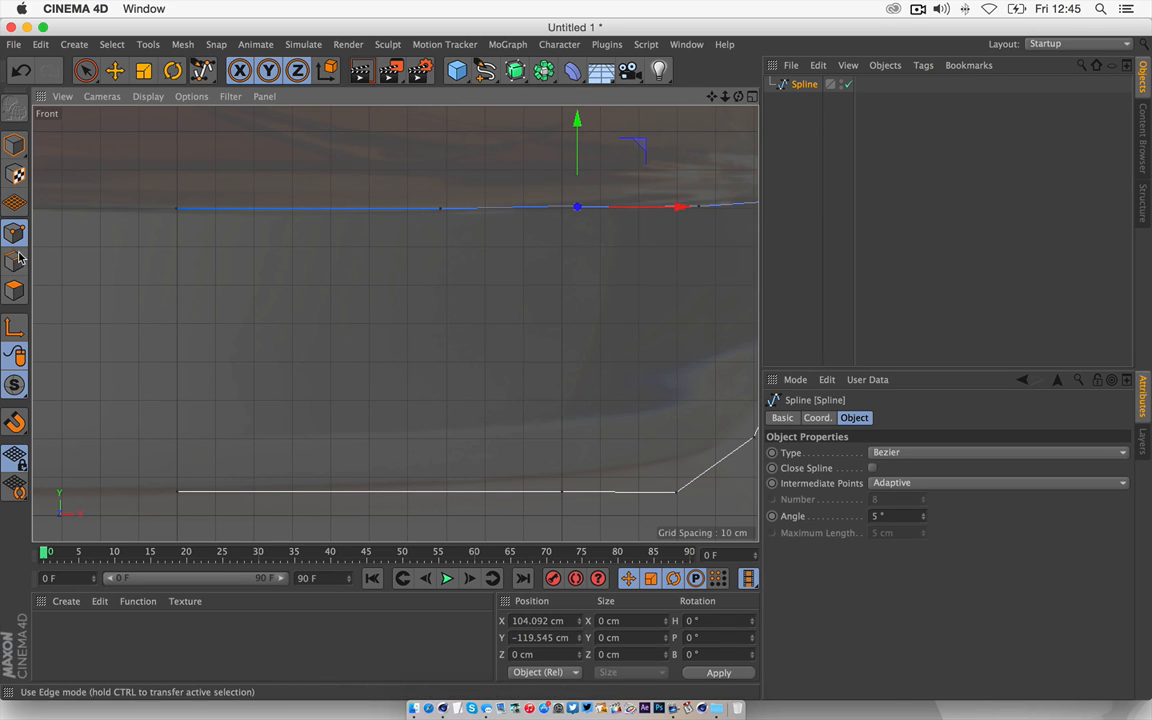
# - Lower the inner-floor points near X 68 and X 104 cm to about Y -120.03 and -120.06 cm with Live Selection
pyautogui.click(86, 71)
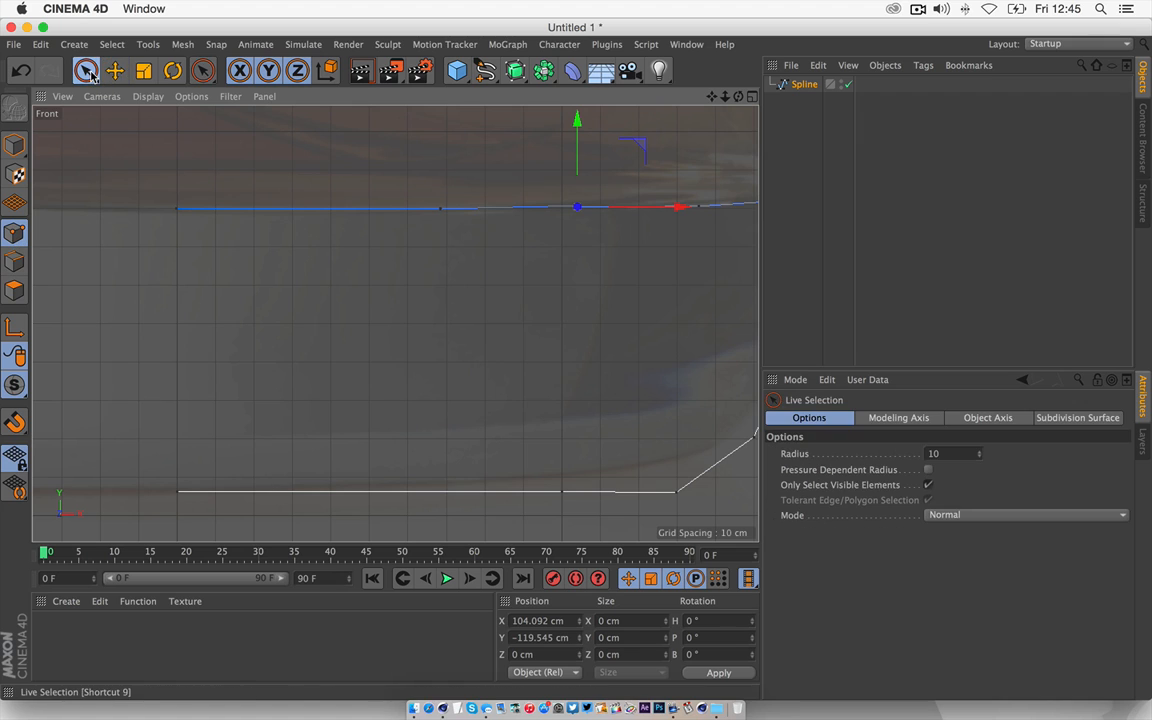
pyautogui.click(438, 208)
pyautogui.moveTo(437, 125); pyautogui.dragTo(440, 116)
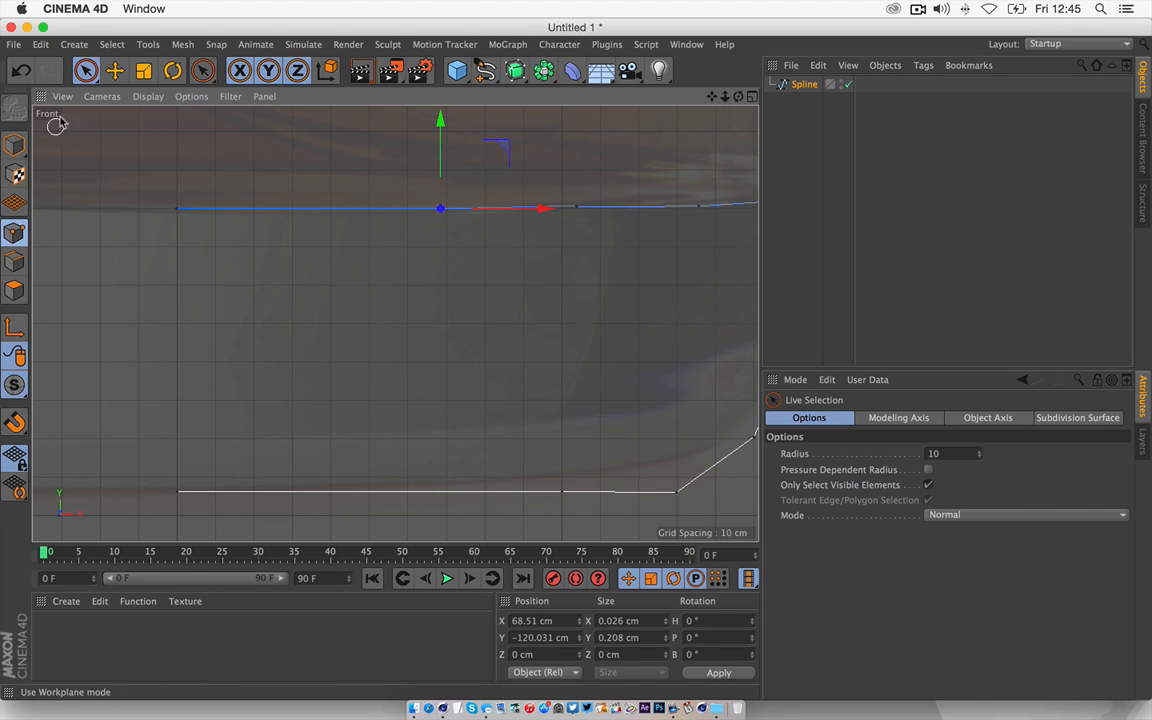
pyautogui.click(577, 207)
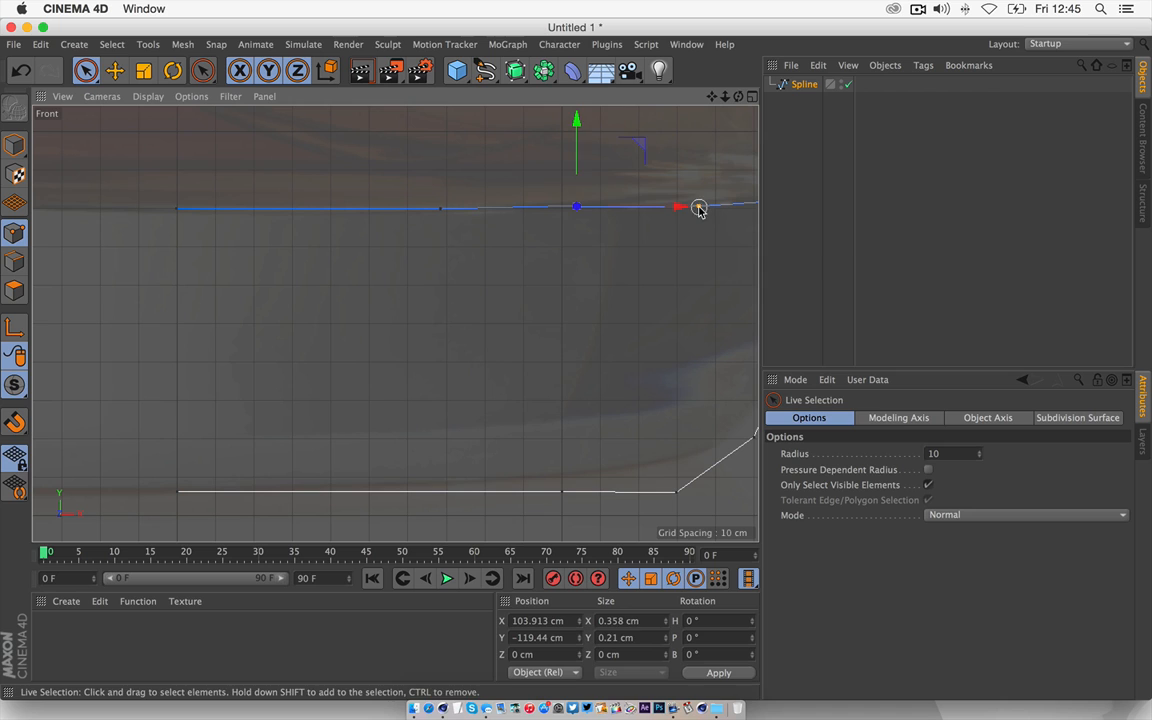
pyautogui.click(698, 207)
pyautogui.click(576, 207)
pyautogui.moveTo(576, 134); pyautogui.dragTo(576, 124)
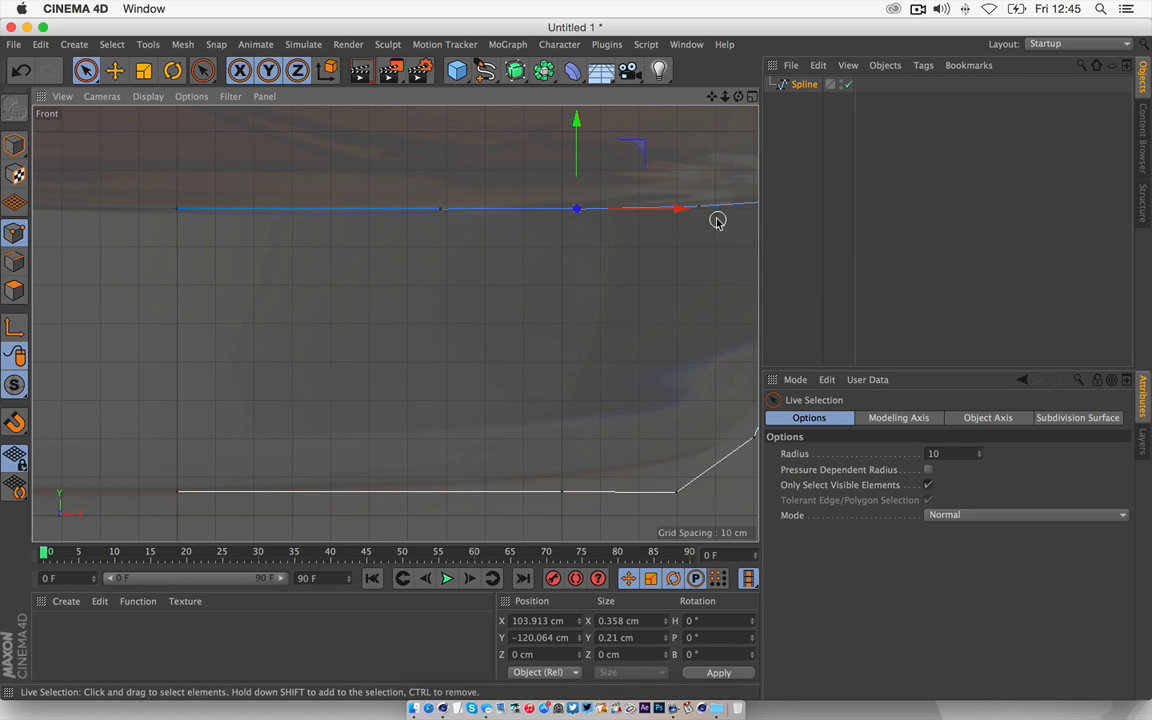
# - Add a Lathe object and make the profile spline its child to revolve it into the glass
pyautogui.moveTo(711, 97)
pyautogui.mouseDown()
pyautogui.moveTo(555, 123)
pyautogui.moveTo(698, 114)
pyautogui.mouseUp()
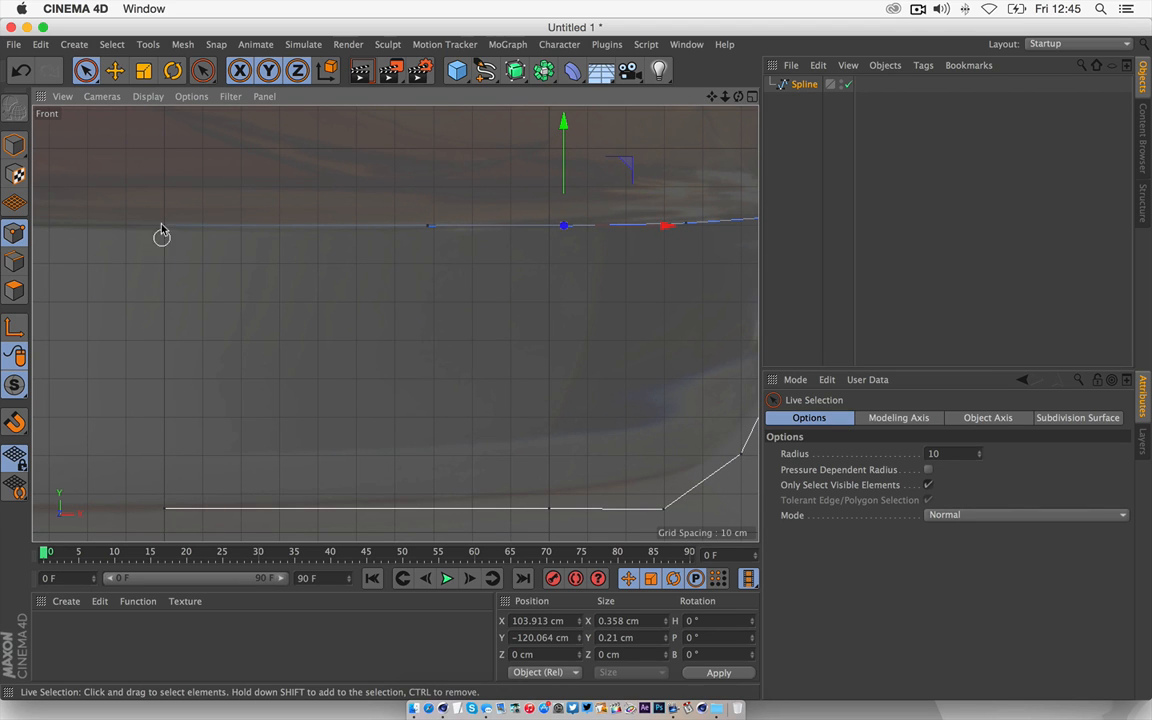
pyautogui.scroll(-10, 703, 104)
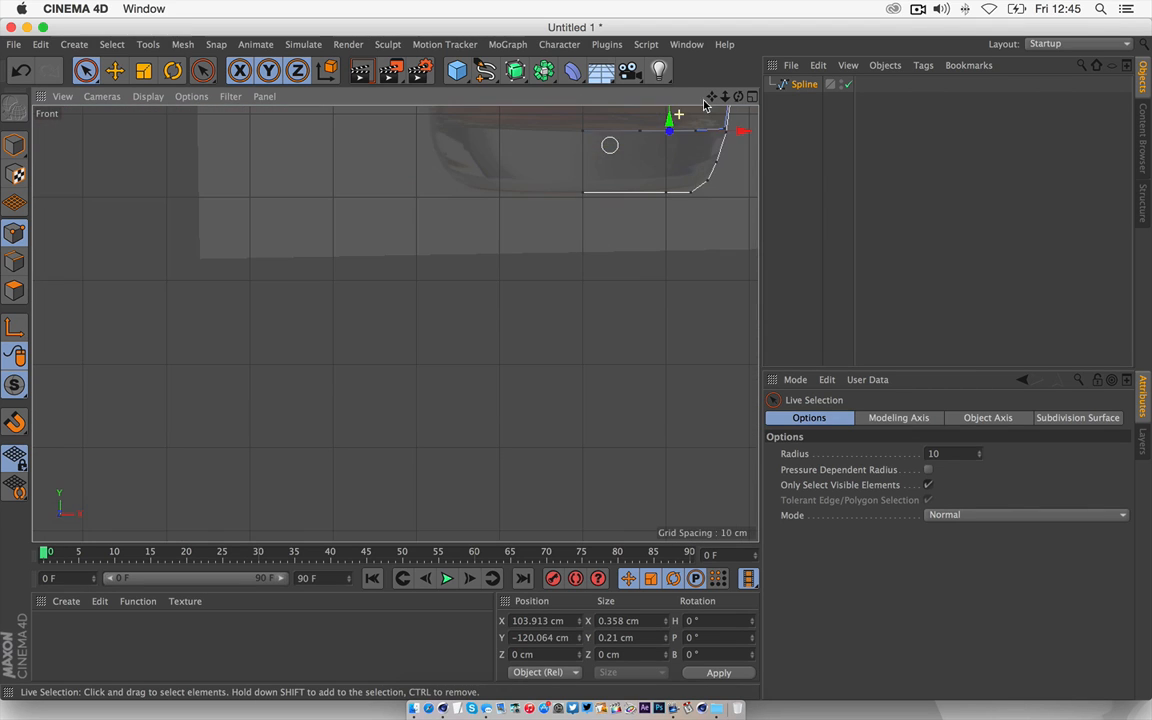
pyautogui.moveTo(711, 97); pyautogui.dragTo(498, 379)
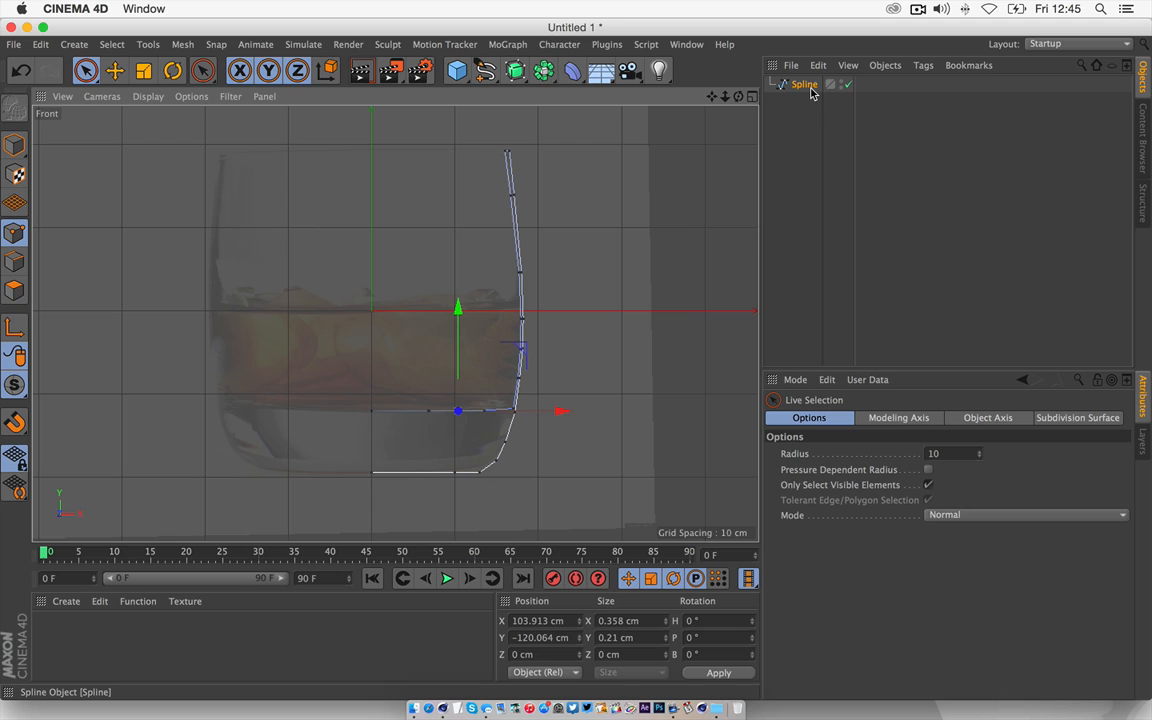
pyautogui.click(515, 71)
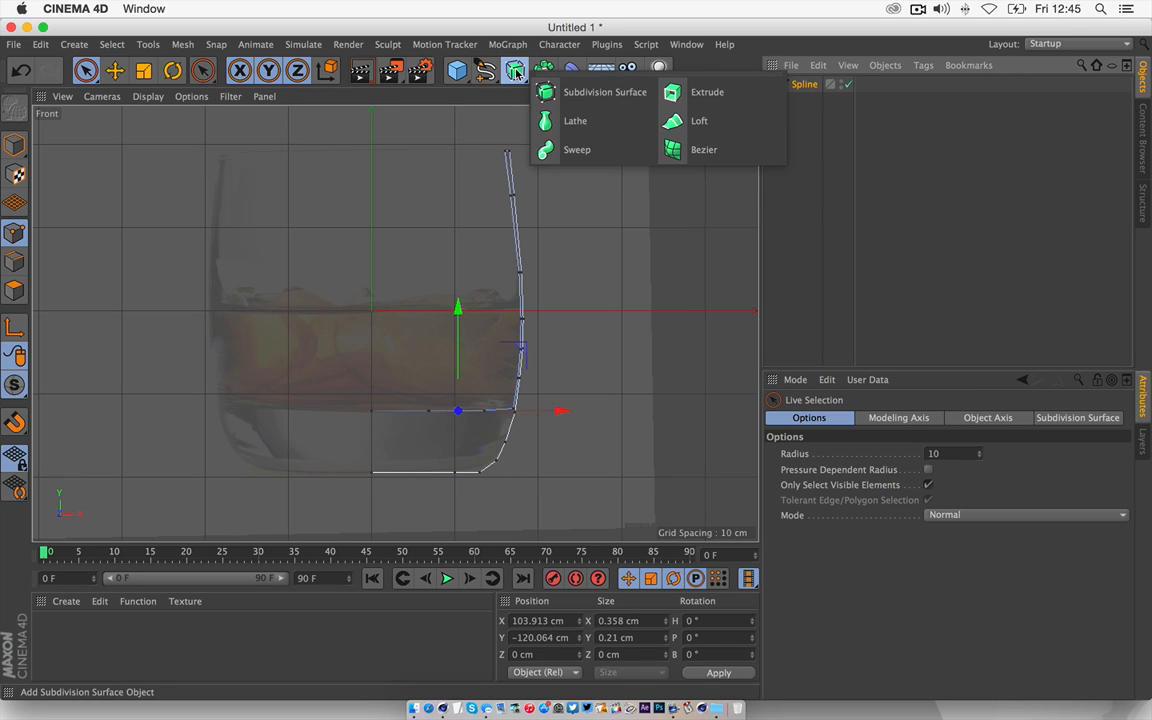
pyautogui.click(576, 121)
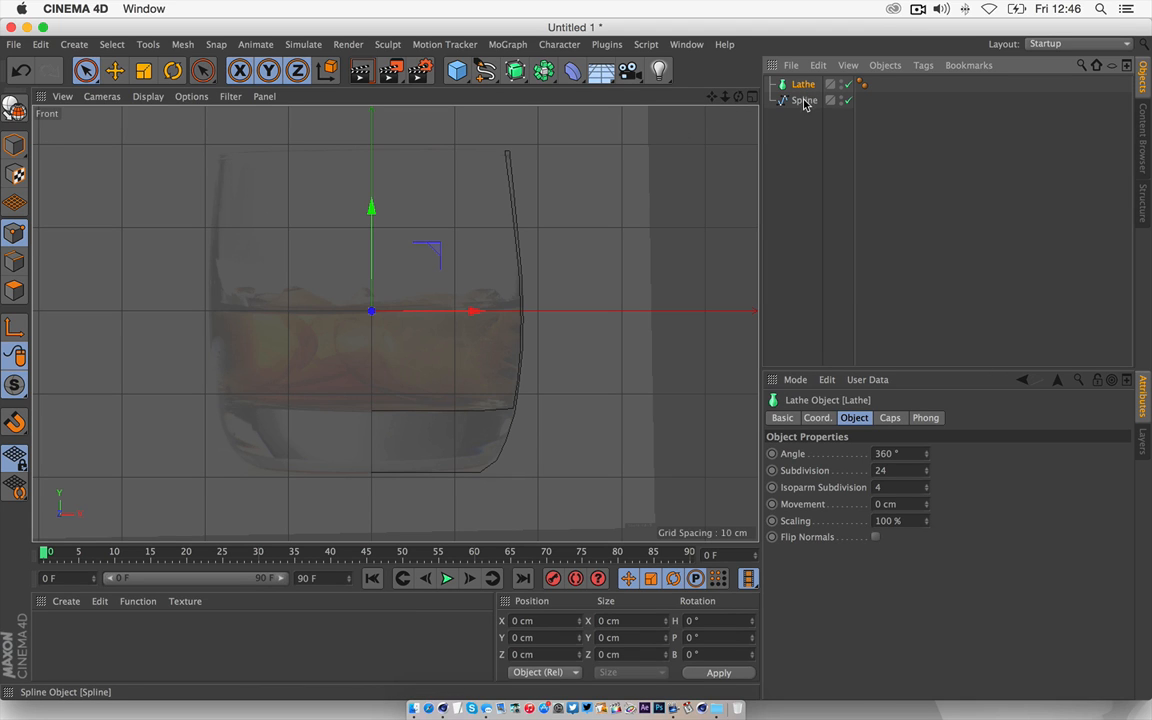
pyautogui.click(750, 97)
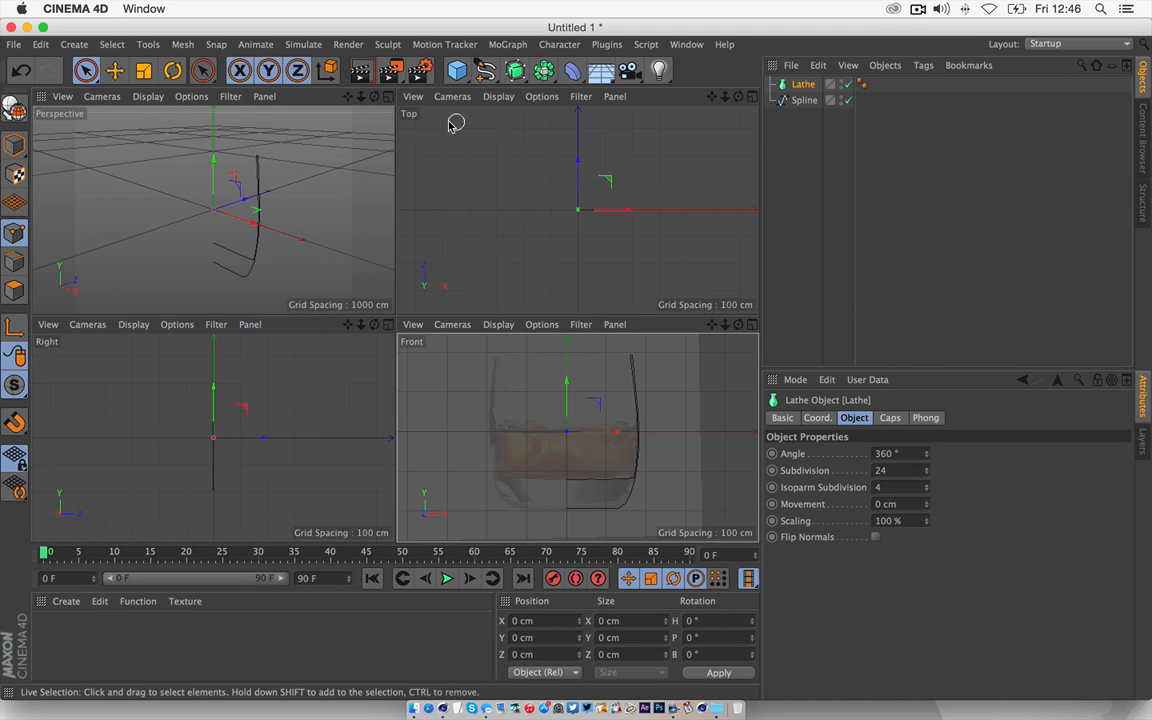
pyautogui.click(388, 98)
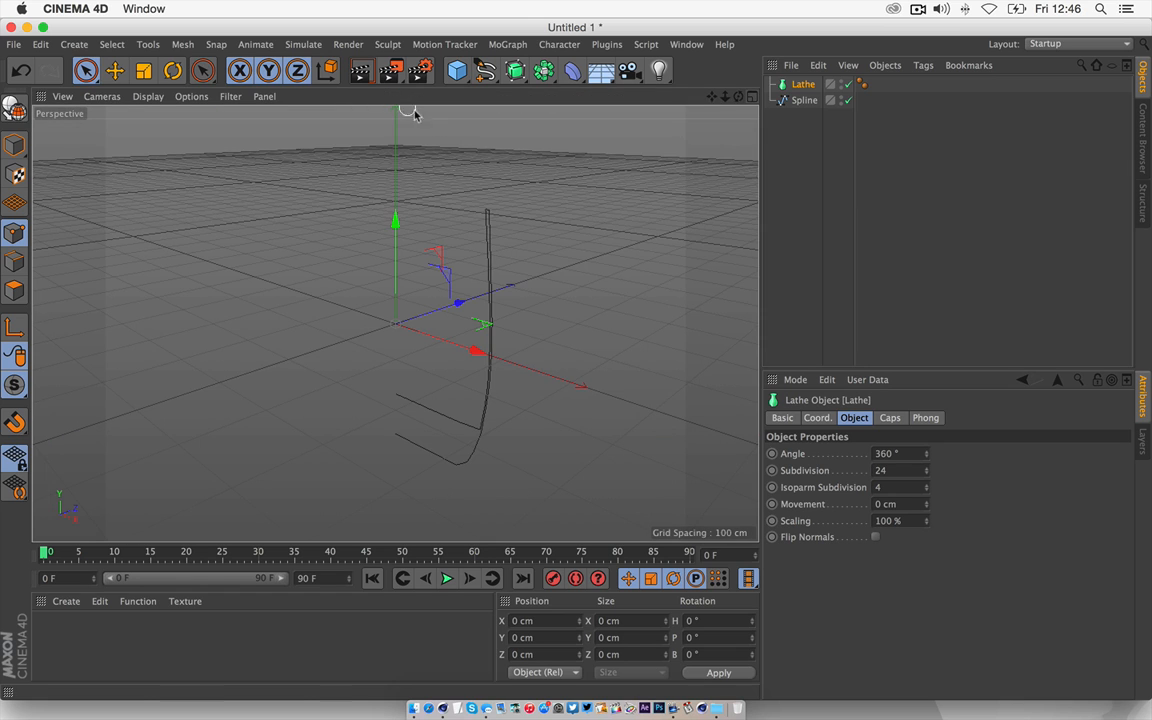
pyautogui.moveTo(739, 98); pyautogui.dragTo(797, 89)
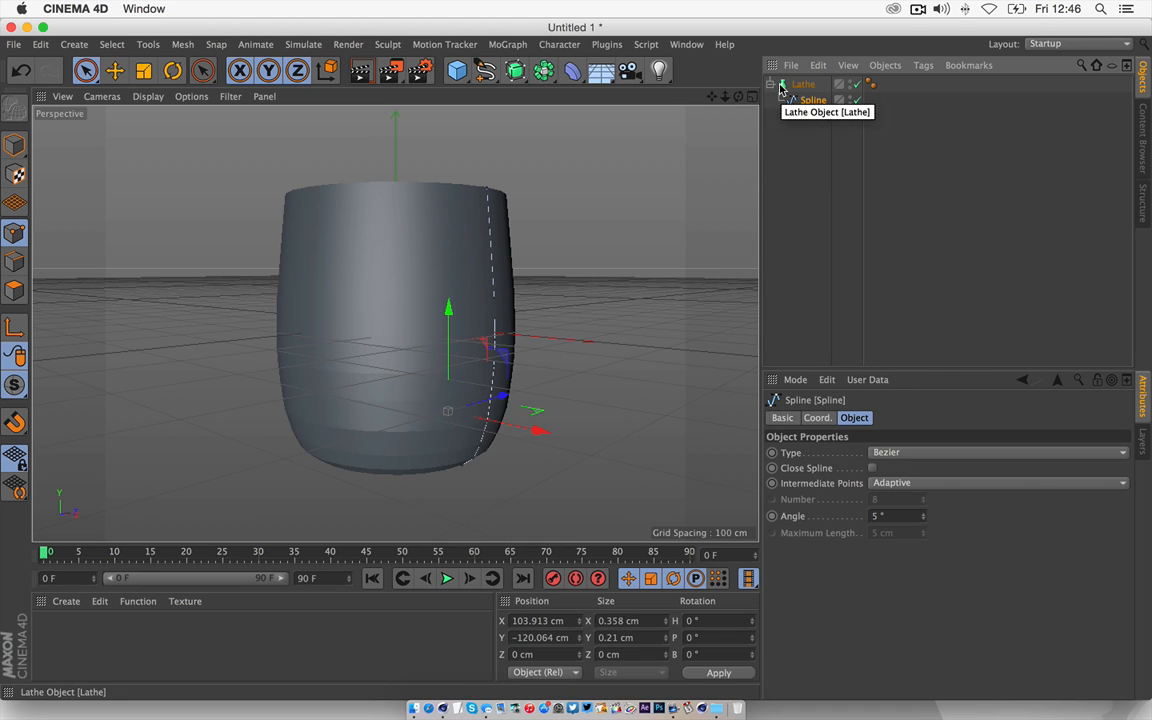
# - Display the glass in the perspective view with Gouraud Shading (Lines)
pyautogui.keyDown('alt'); pyautogui.moveTo(390, 318); pyautogui.dragTo(394, 324); pyautogui.keyUp('alt')
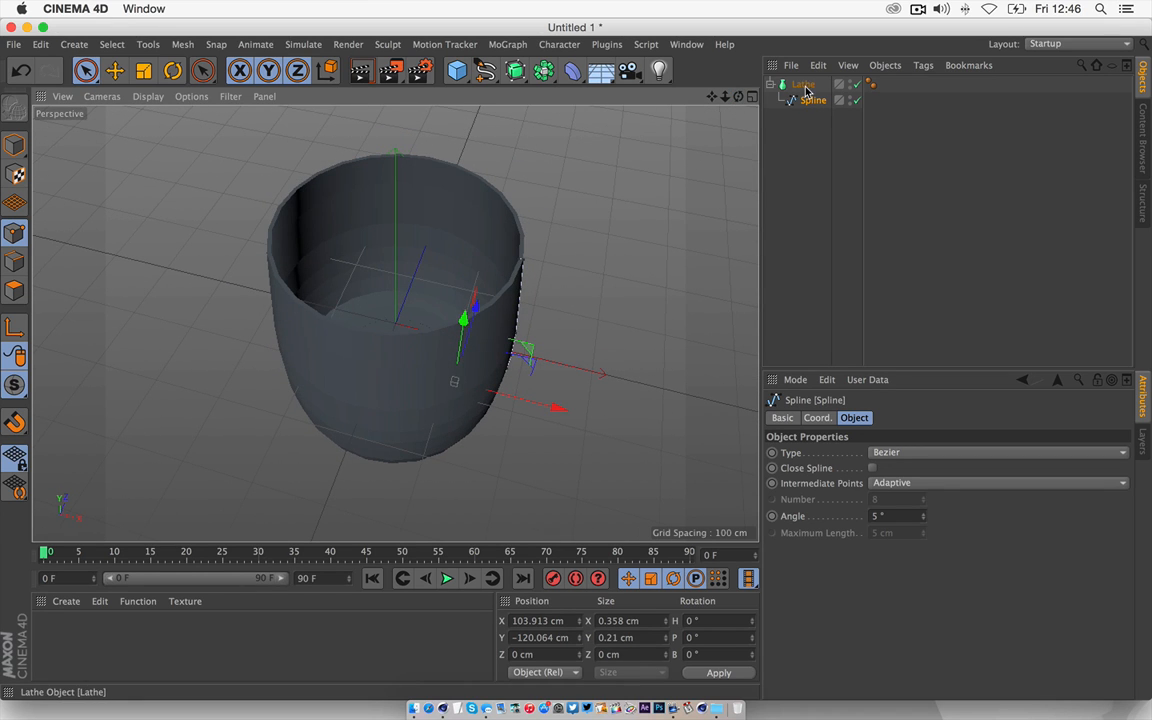
pyautogui.moveTo(738, 97); pyautogui.dragTo(738, 97)
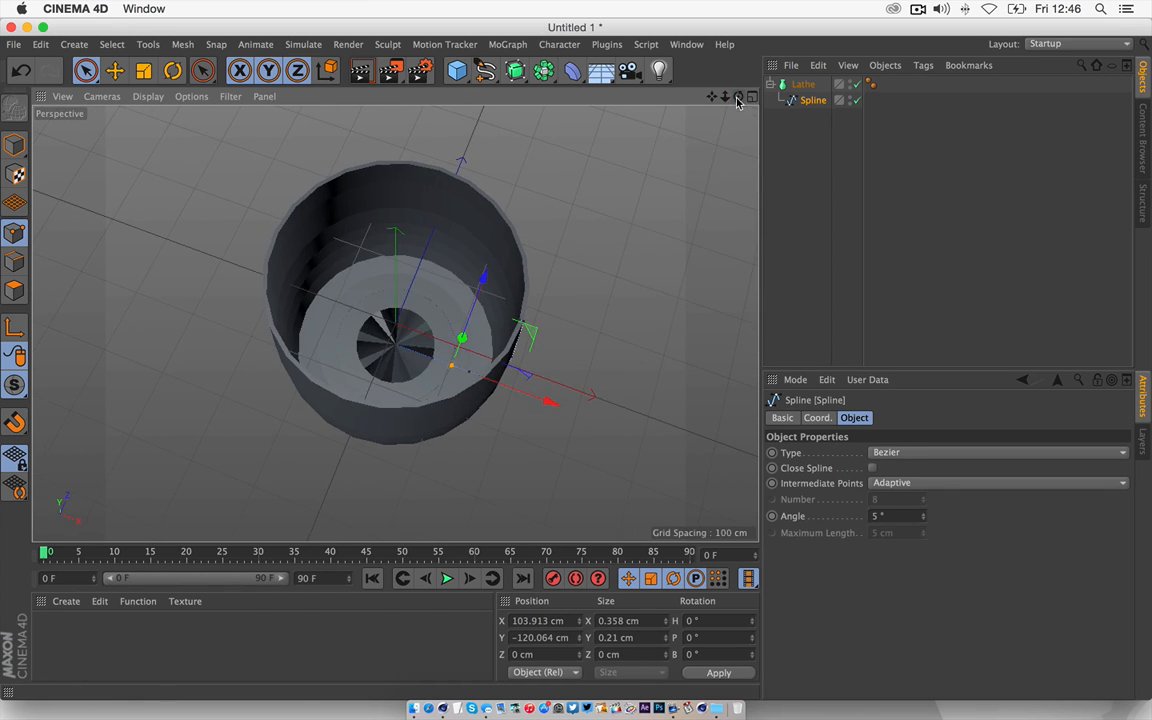
pyautogui.click(752, 96)
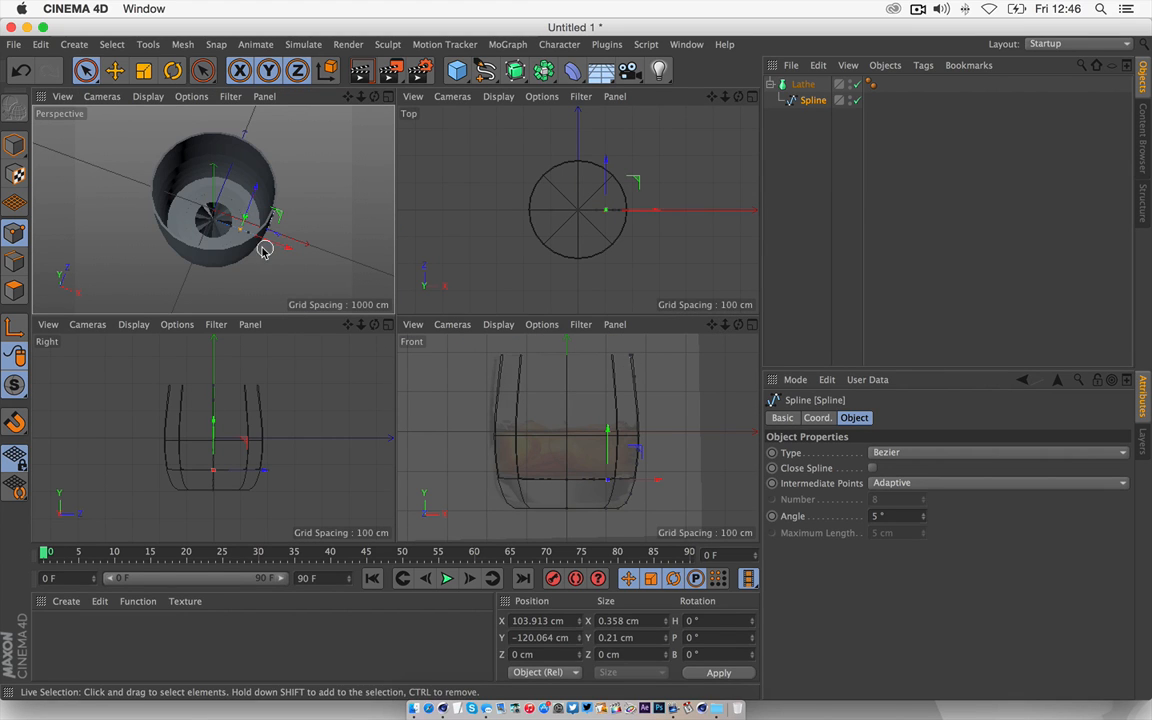
pyautogui.click(388, 97)
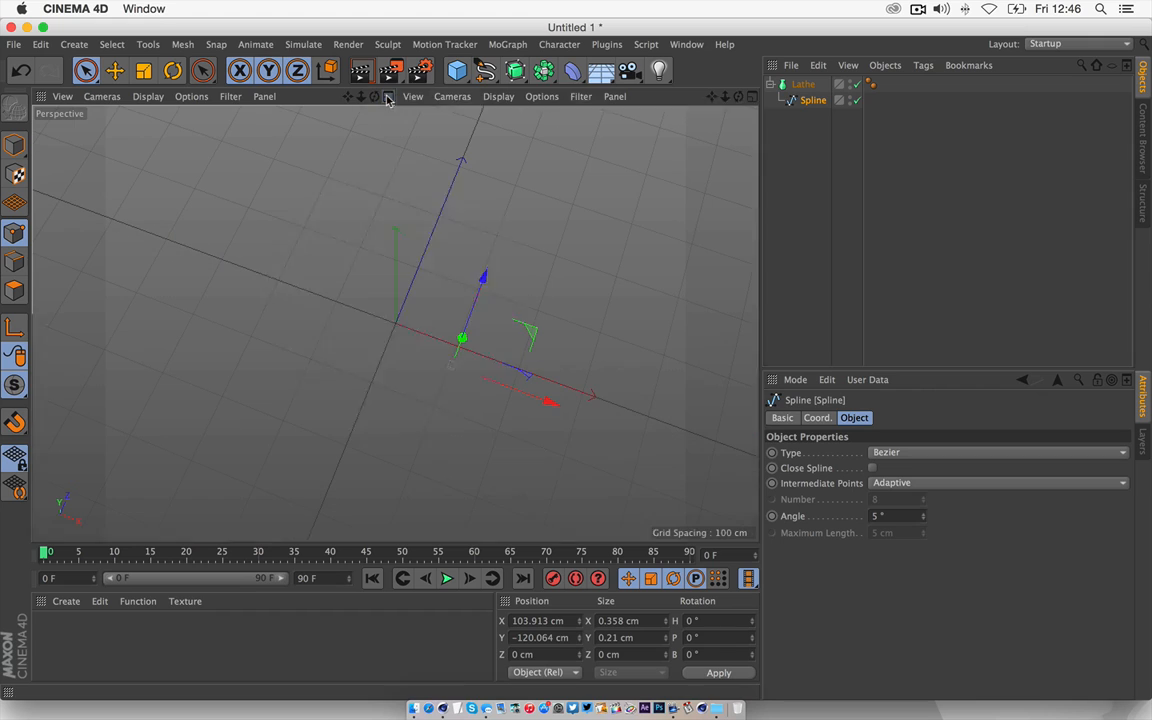
pyautogui.click(148, 97)
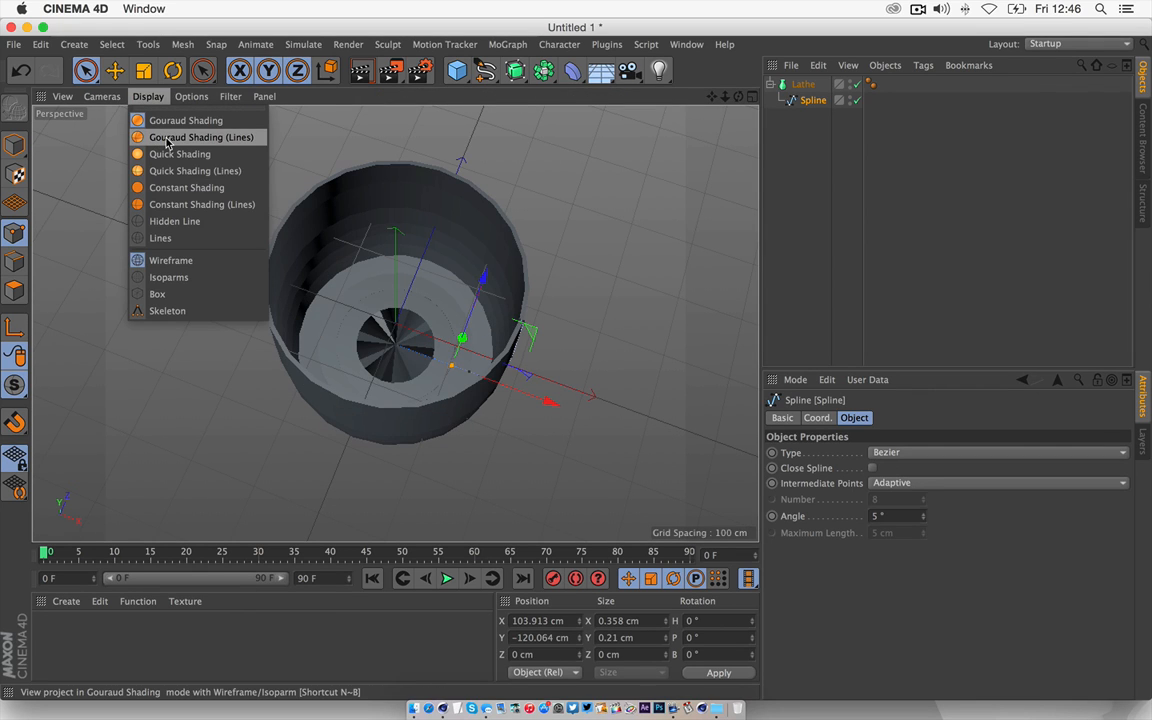
pyautogui.click(167, 140)
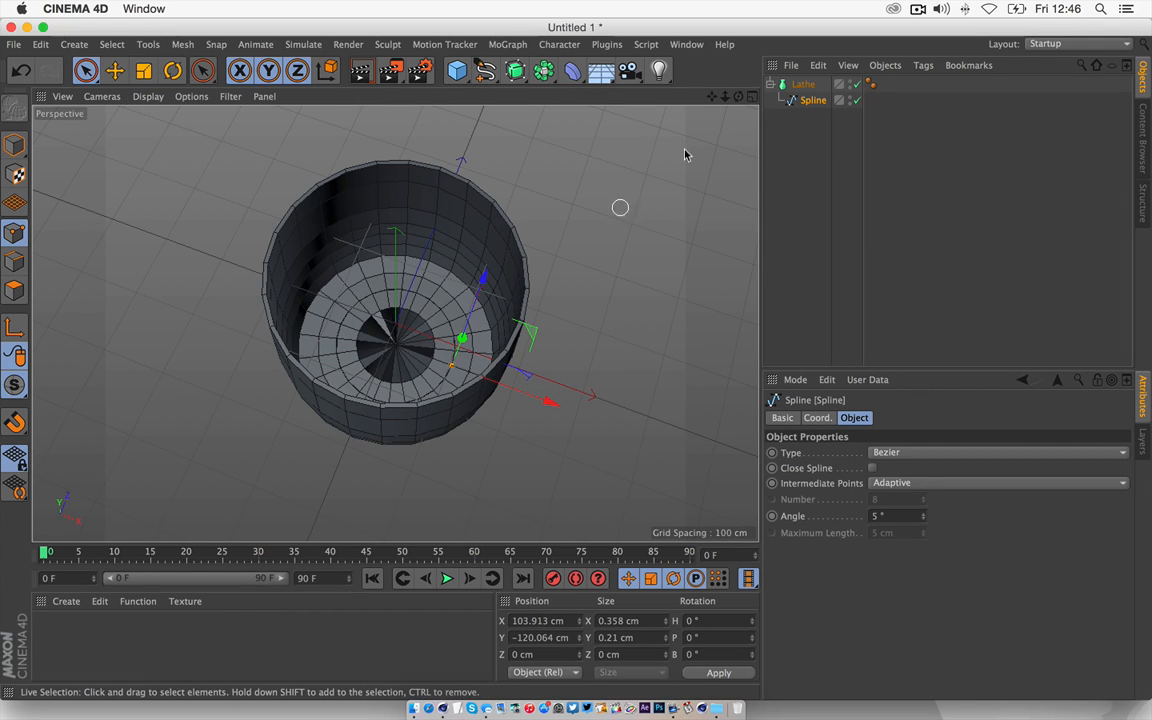
# - Try Gouraud shading with and without lines on the lathed glass in the Front view
pyautogui.moveTo(739, 96)
pyautogui.mouseDown()
pyautogui.moveTo(742, 120)
pyautogui.moveTo(744, 70)
pyautogui.moveTo(748, 118)
pyautogui.moveTo(752, 97)
pyautogui.mouseUp()
pyautogui.click(752, 96)
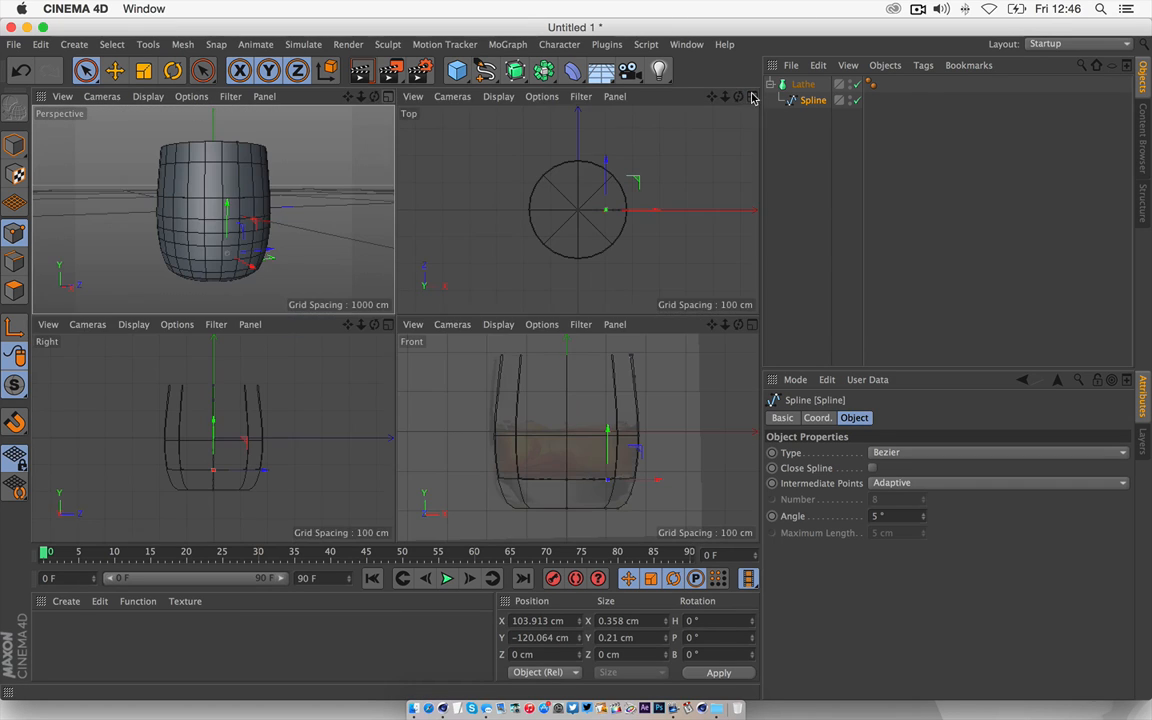
pyautogui.click(751, 324)
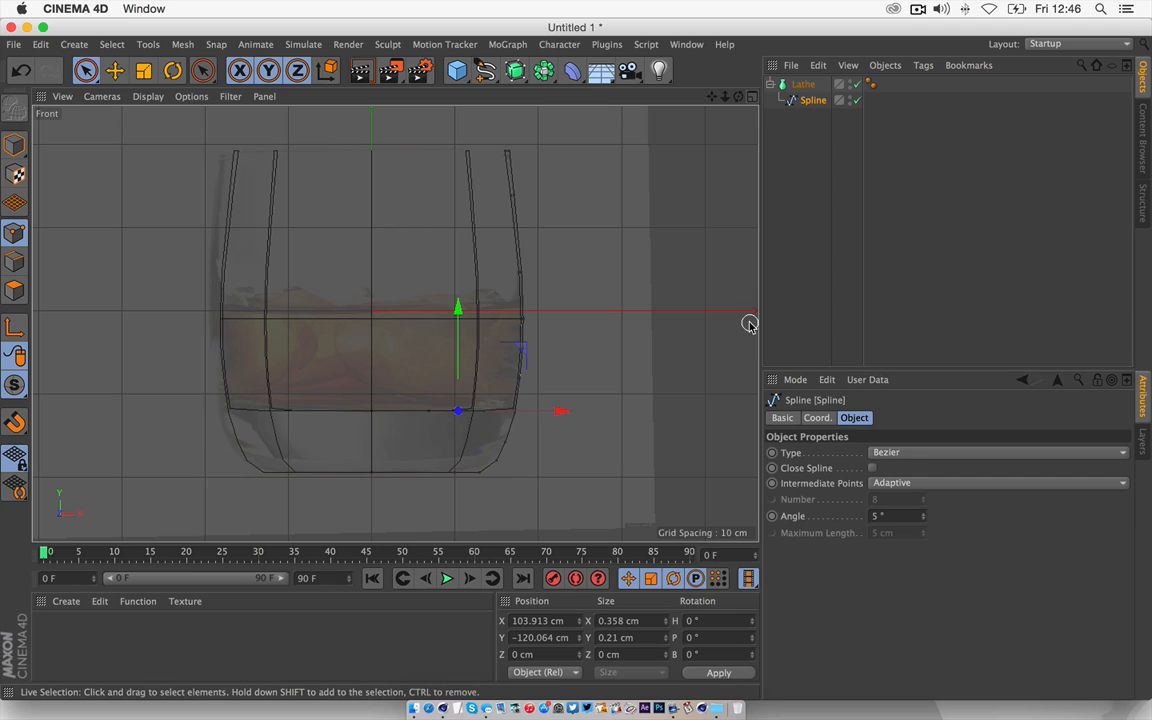
pyautogui.moveTo(717, 96); pyautogui.dragTo(404, 334)
pyautogui.click(191, 96)
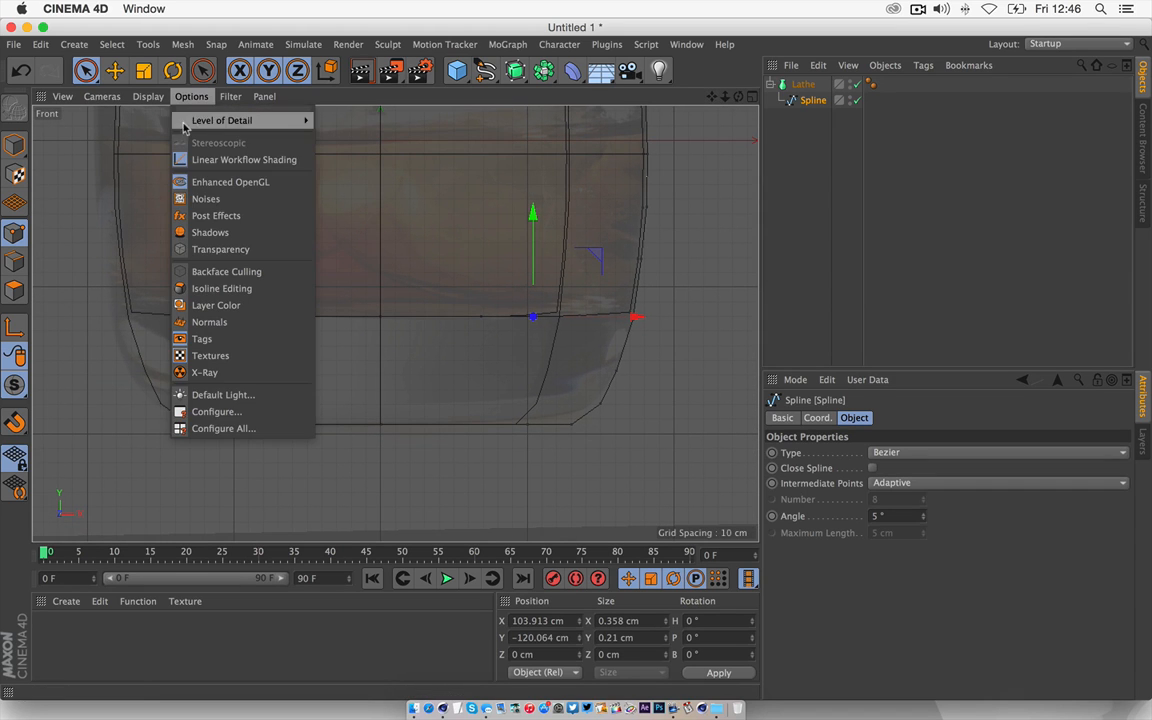
pyautogui.moveTo(222, 115)
pyautogui.click(156, 131)
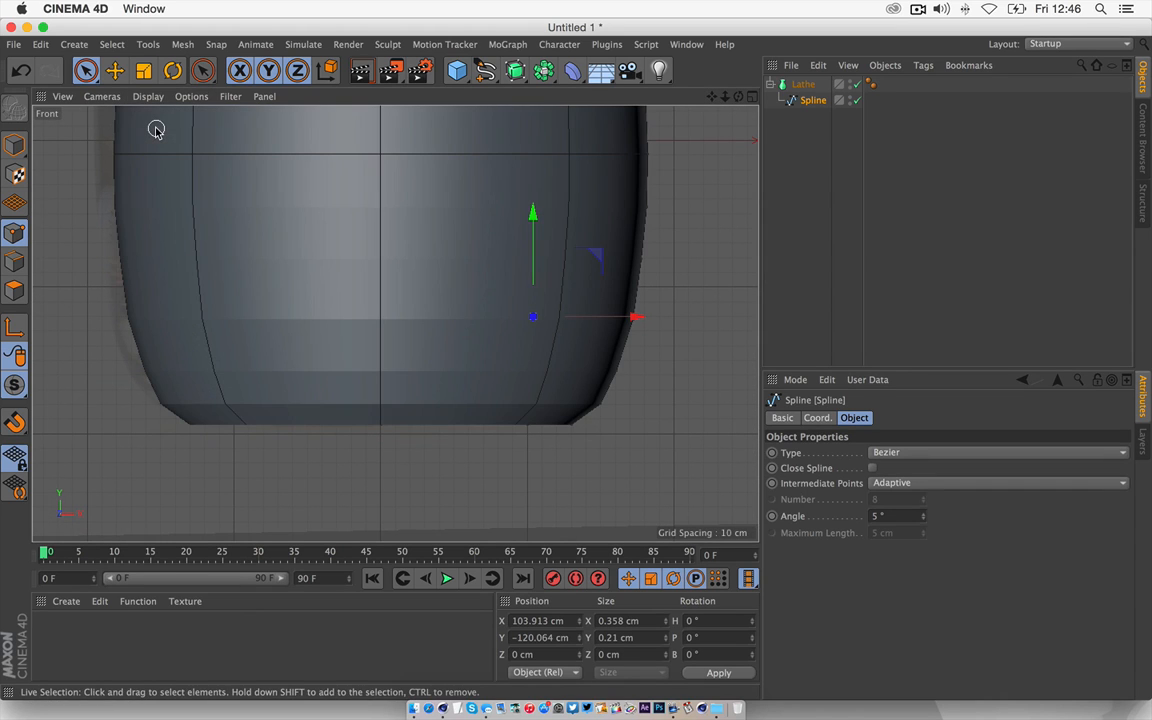
pyautogui.click(191, 96)
pyautogui.moveTo(148, 96)
pyautogui.click(172, 122)
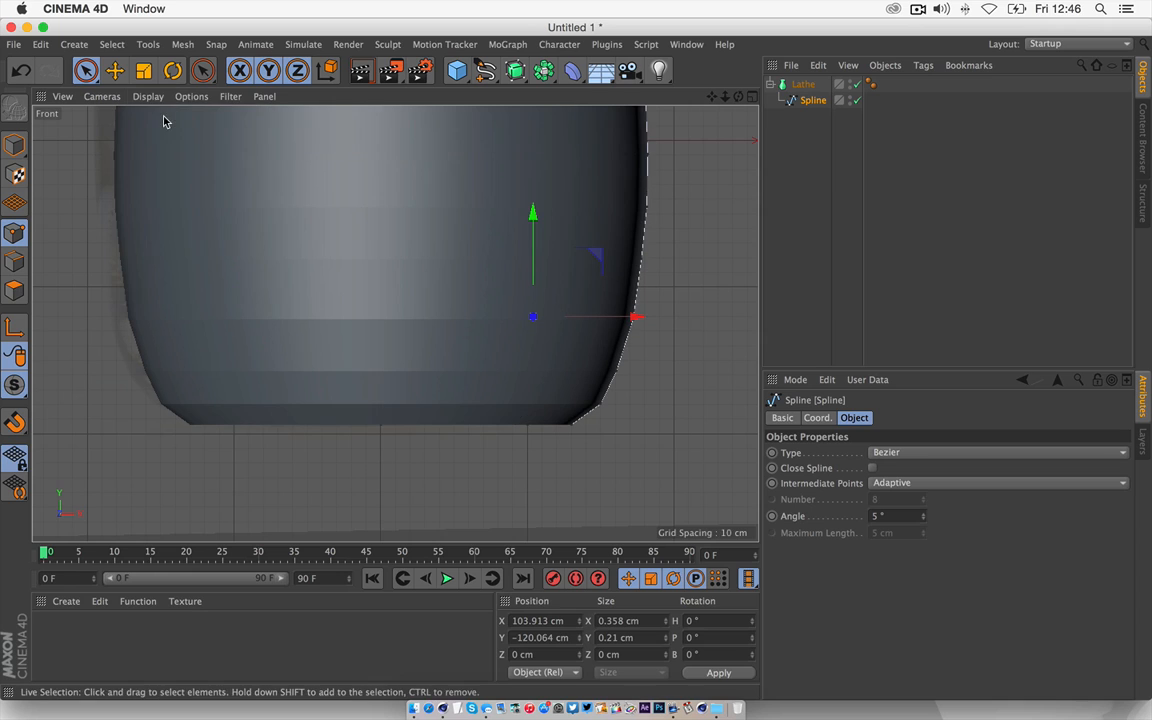
# - Try the Hidden Line display in the Front view, then return it to Lines
pyautogui.click(155, 97)
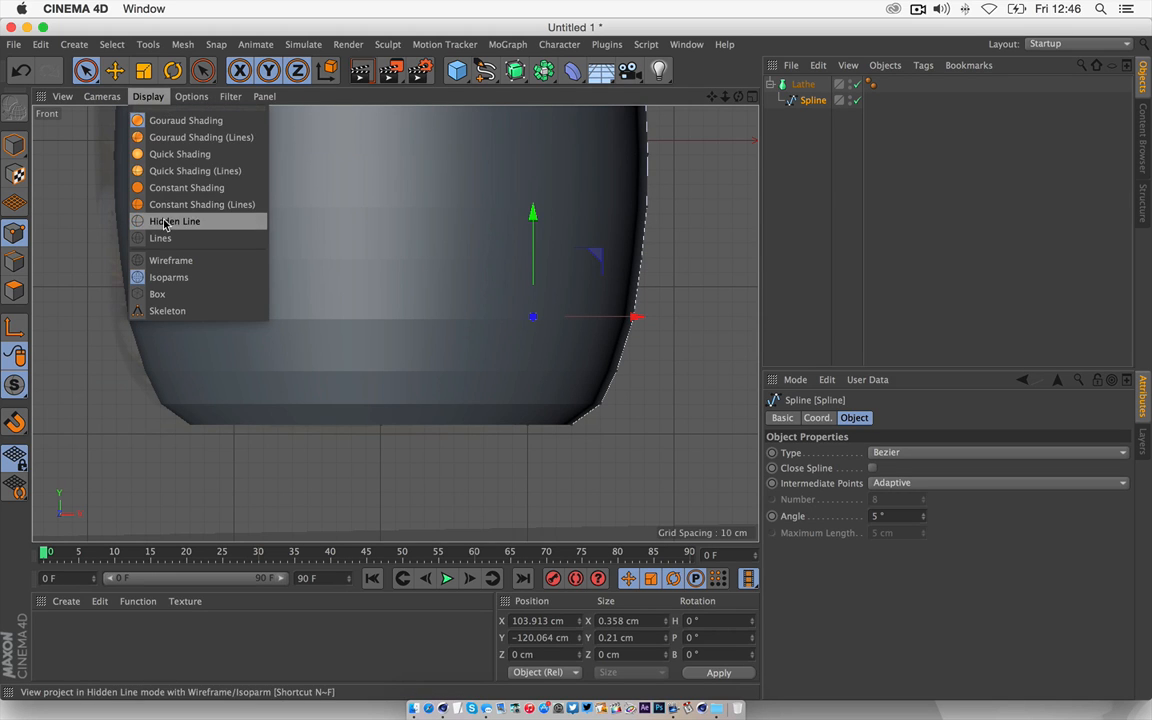
pyautogui.click(164, 221)
pyautogui.click(150, 96)
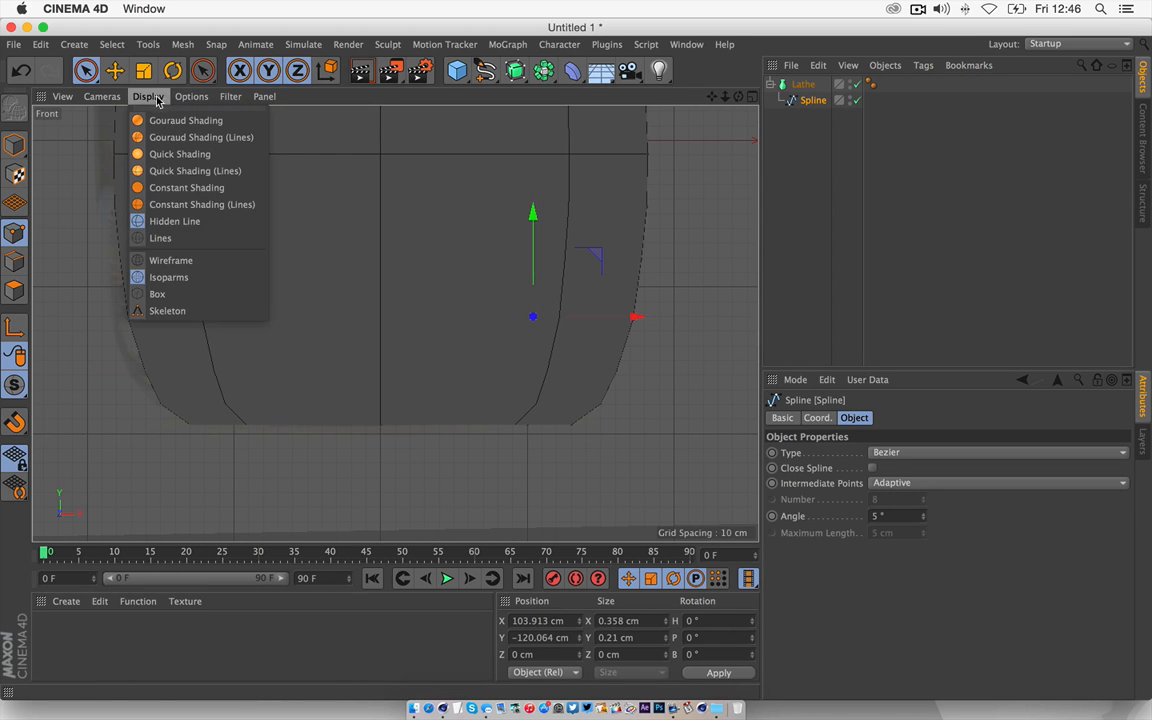
pyautogui.click(154, 236)
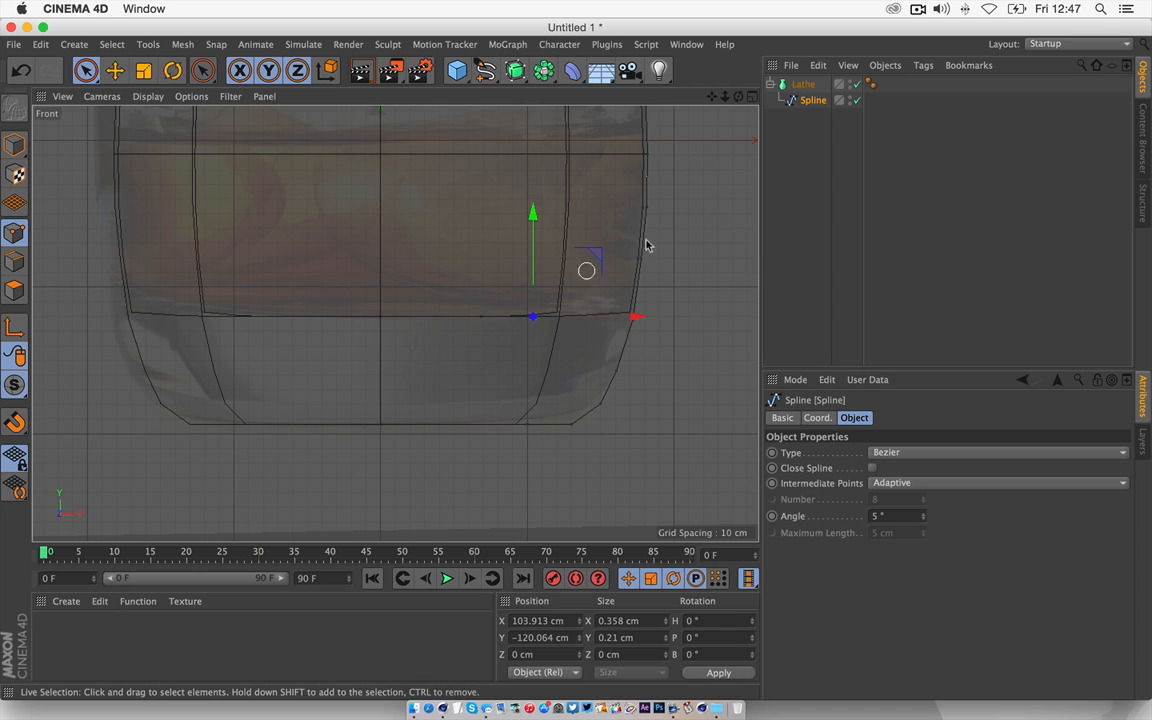
# - Take the profile spline out of the Lathe object and delete the Lathe
pyautogui.moveTo(738, 97)
pyautogui.mouseDown()
pyautogui.moveTo(762, 97)
pyautogui.moveTo(739, 97)
pyautogui.mouseUp()
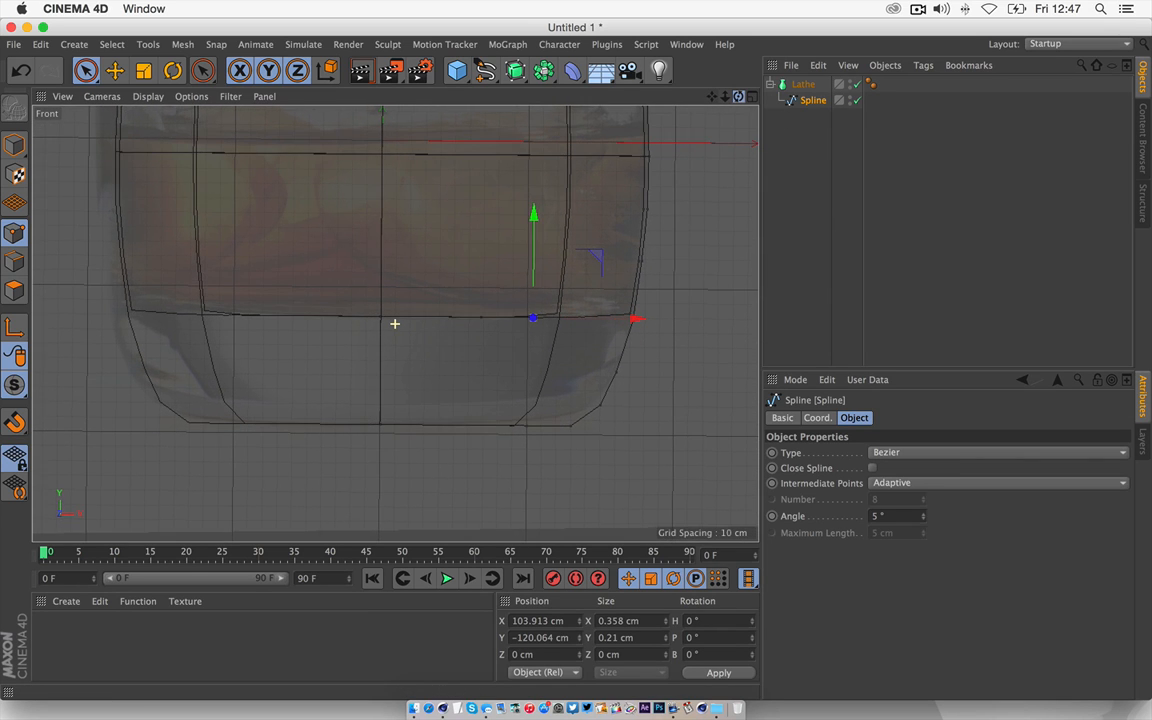
pyautogui.click(753, 97)
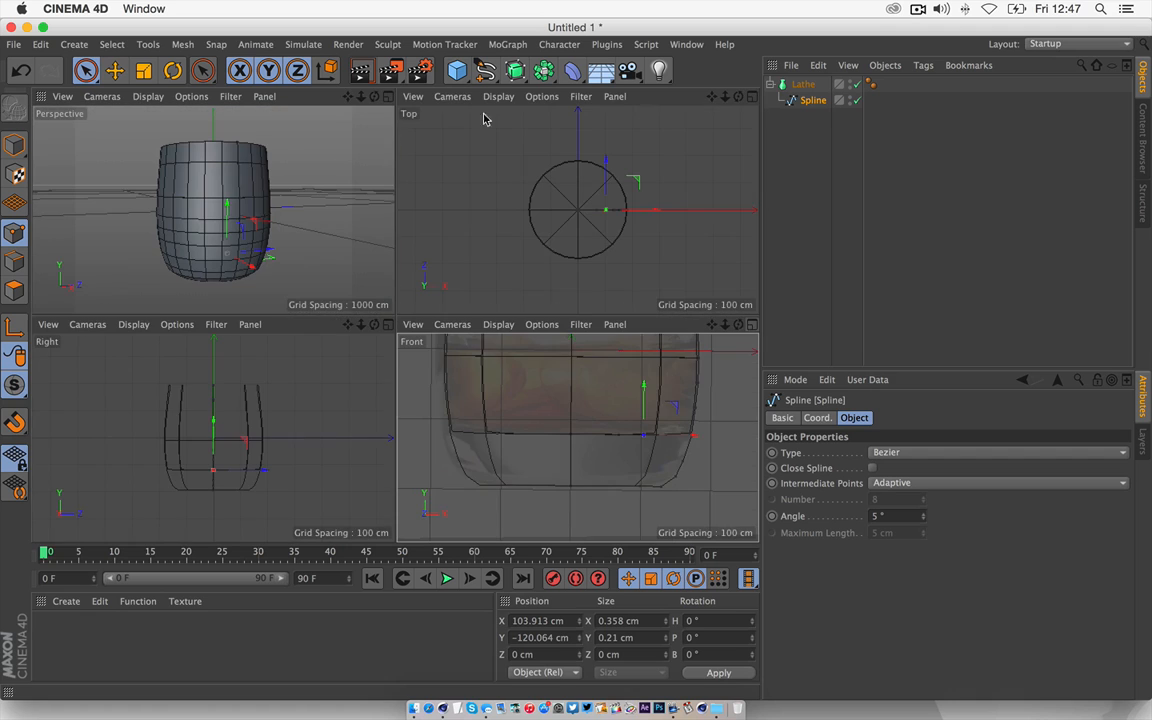
pyautogui.press('F1')
pyautogui.moveTo(738, 97)
pyautogui.mouseDown()
pyautogui.moveTo(700, 150)
pyautogui.moveTo(650, 152)
pyautogui.moveTo(640, 185)
pyautogui.moveTo(654, 128)
pyautogui.moveTo(742, 99)
pyautogui.mouseUp()
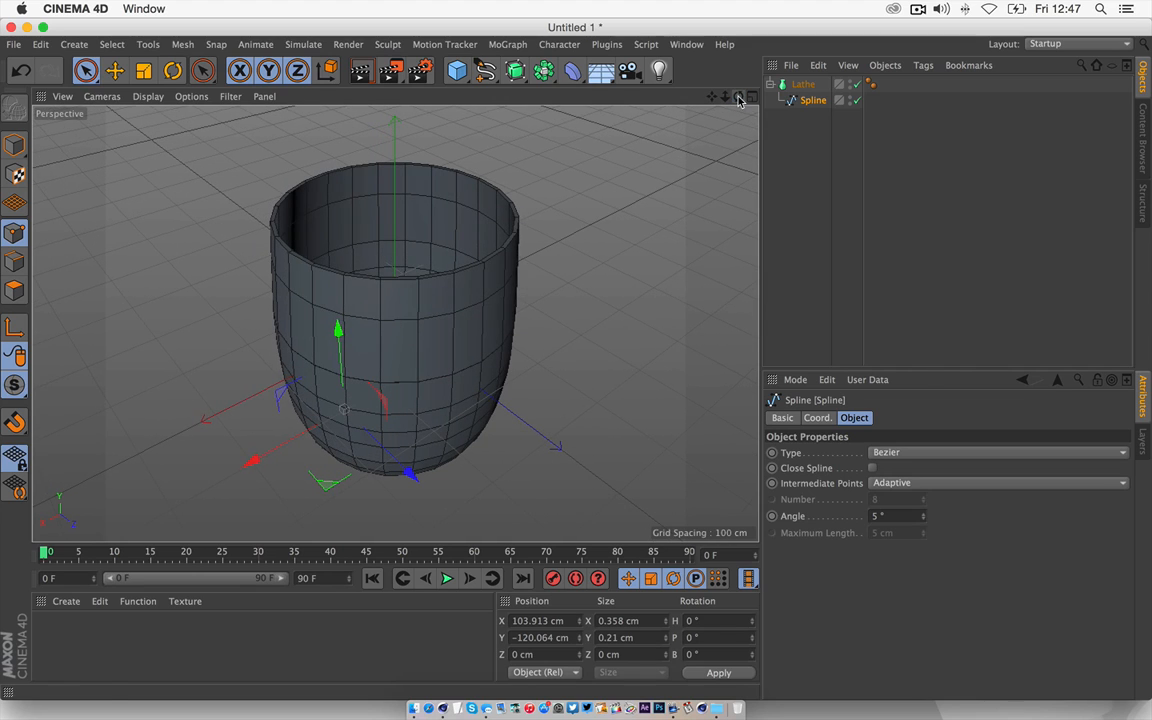
pyautogui.click(805, 85)
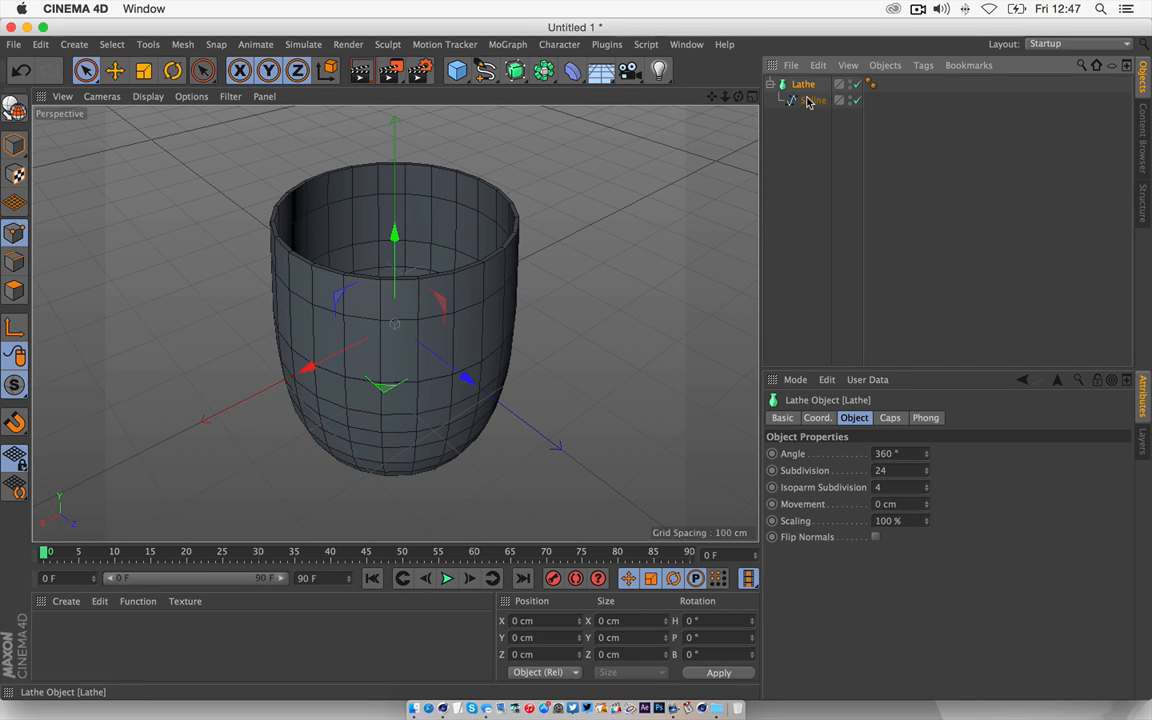
pyautogui.moveTo(790, 117); pyautogui.dragTo(795, 121)
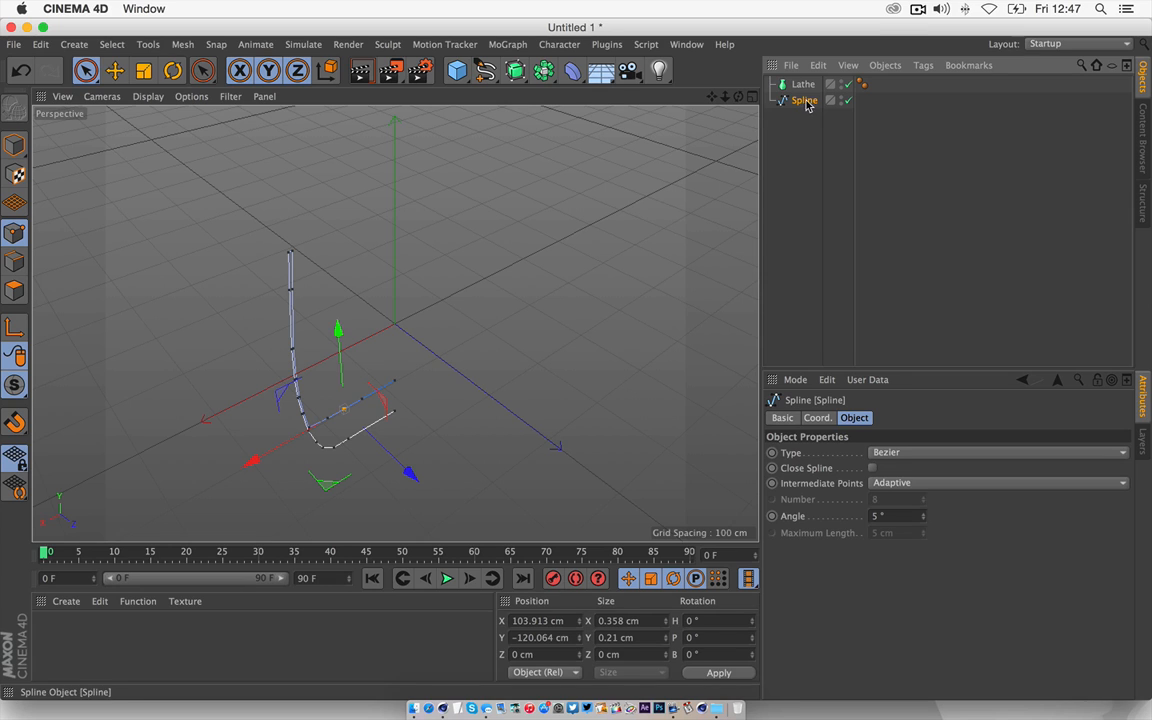
pyautogui.click(805, 86)
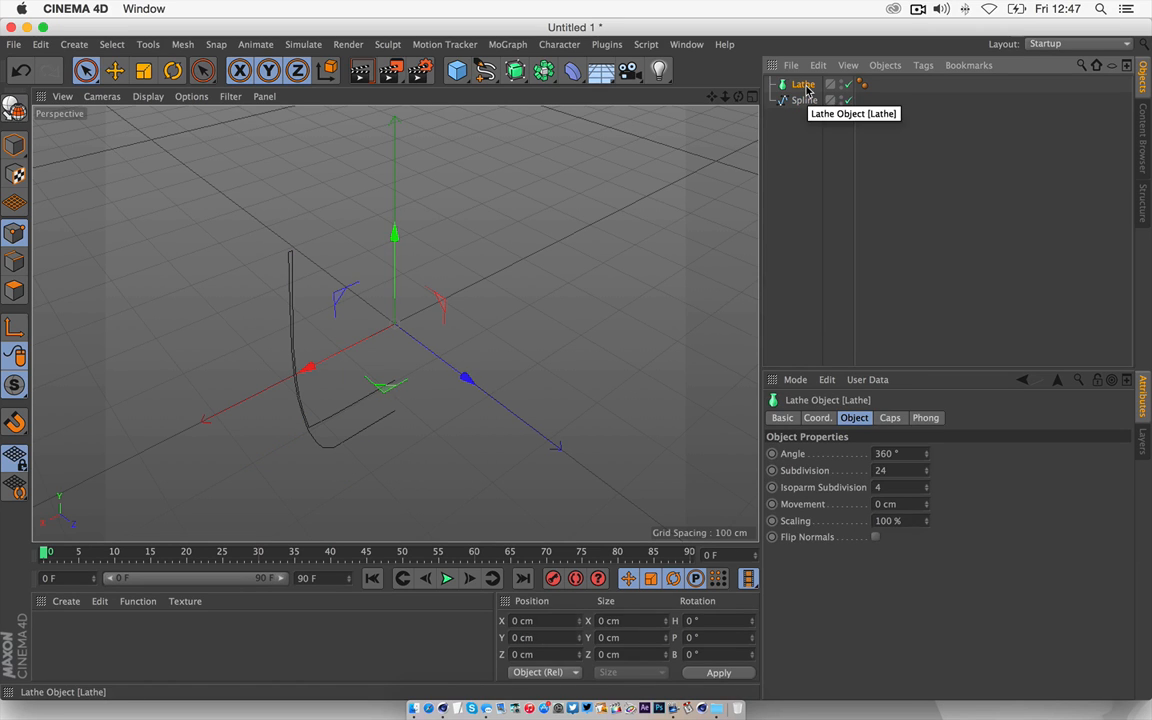
pyautogui.press('Delete')
pyautogui.click(752, 97)
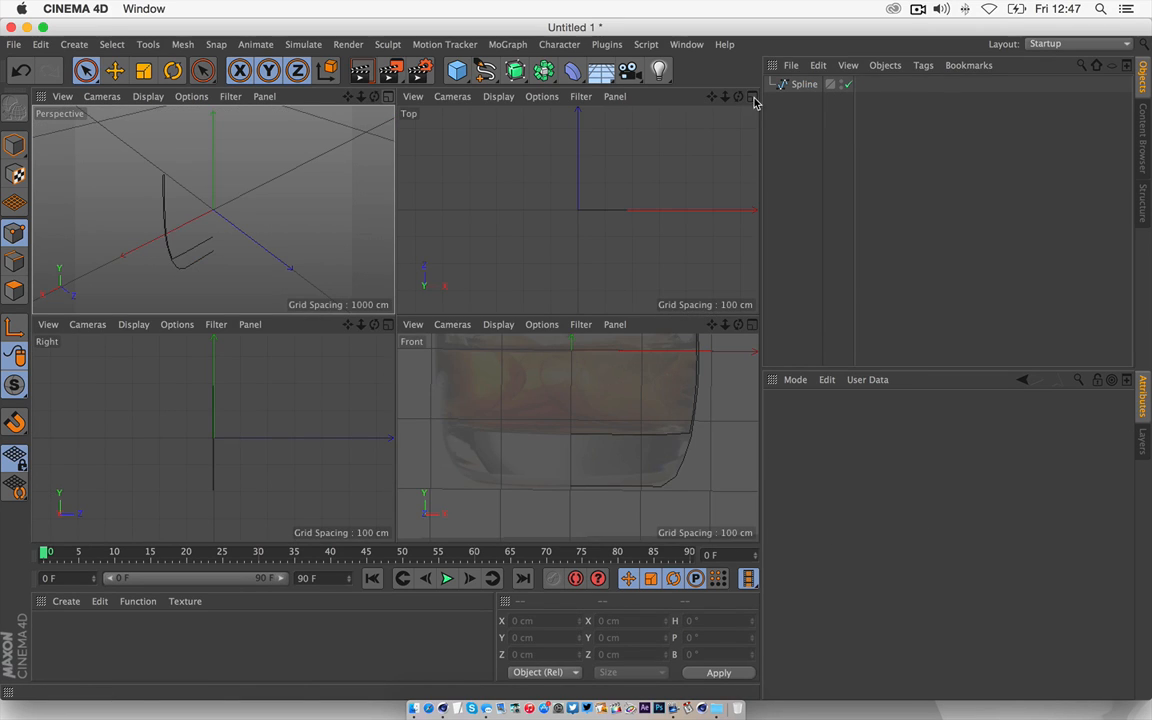
# - Maximise the Front view and rename the profile spline as Glass
pyautogui.click(752, 325)
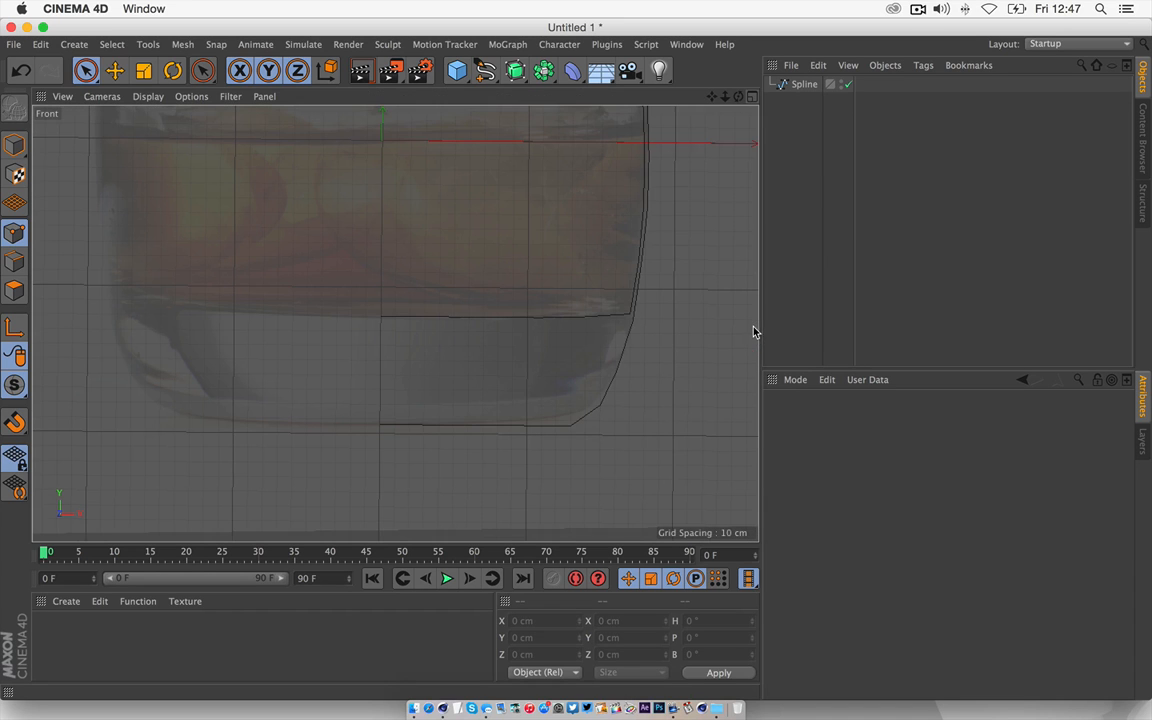
pyautogui.click(806, 85)
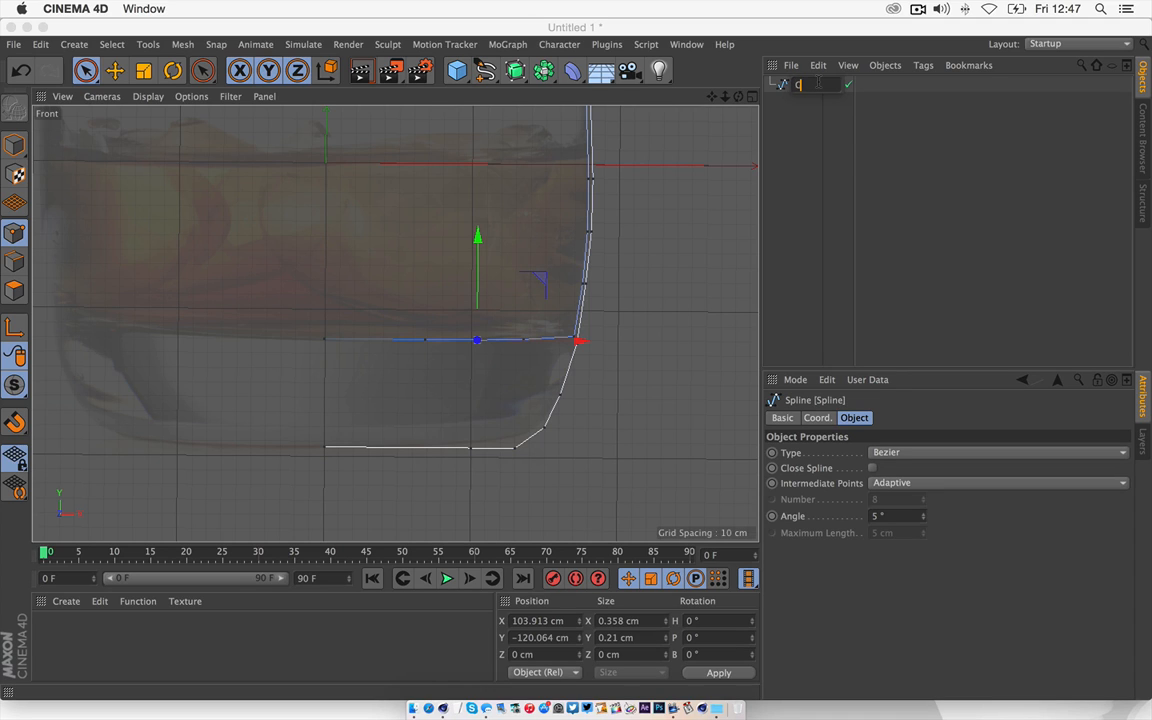
pyautogui.press('Return')
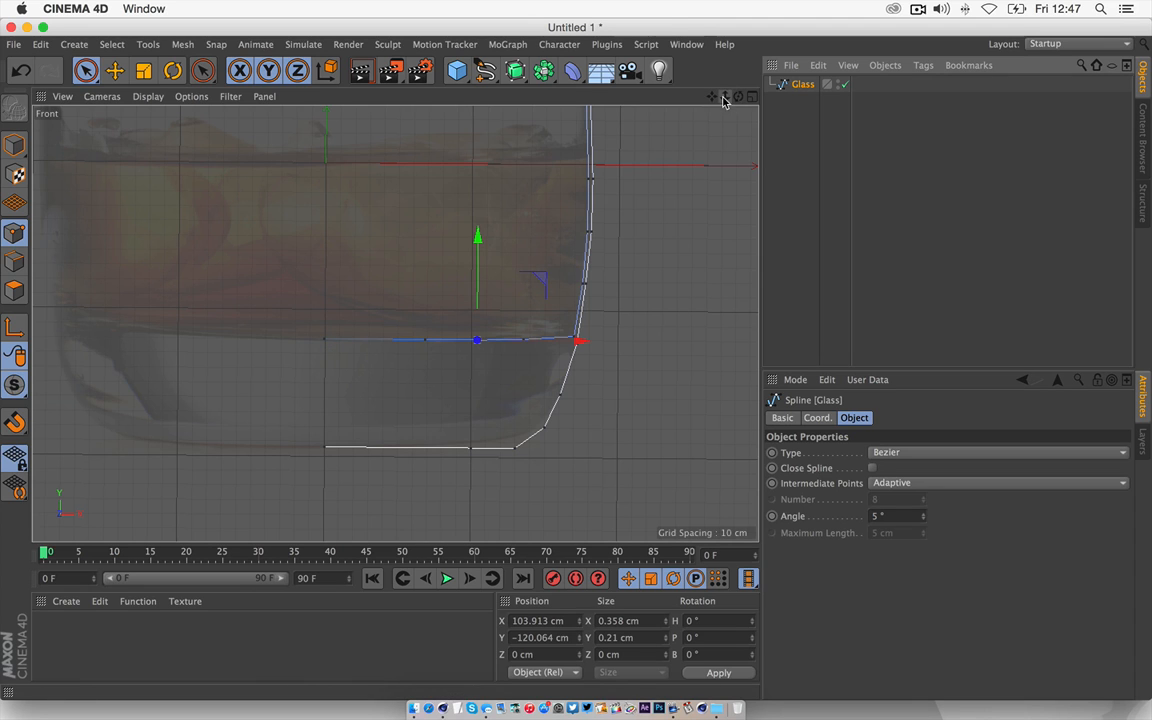
pyautogui.moveTo(725, 98); pyautogui.dragTo(667, 160)
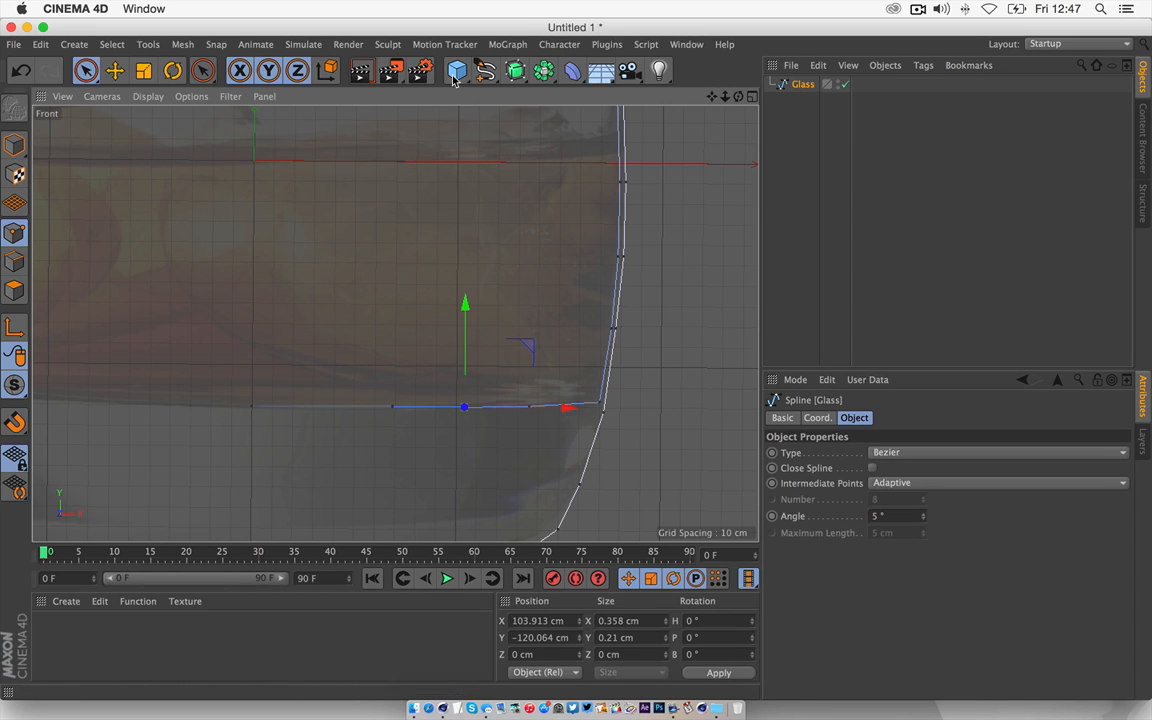
pyautogui.moveTo(456, 69); pyautogui.dragTo(785, 97)
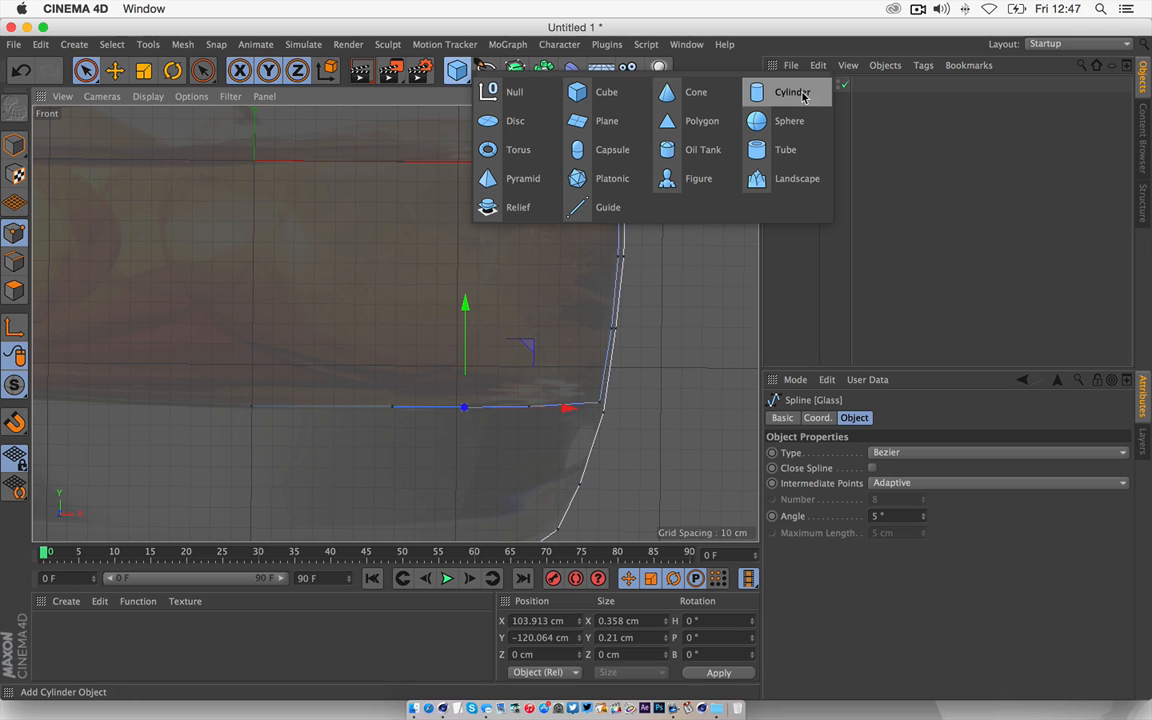
pyautogui.moveTo(794, 100); pyautogui.dragTo(676, 324)
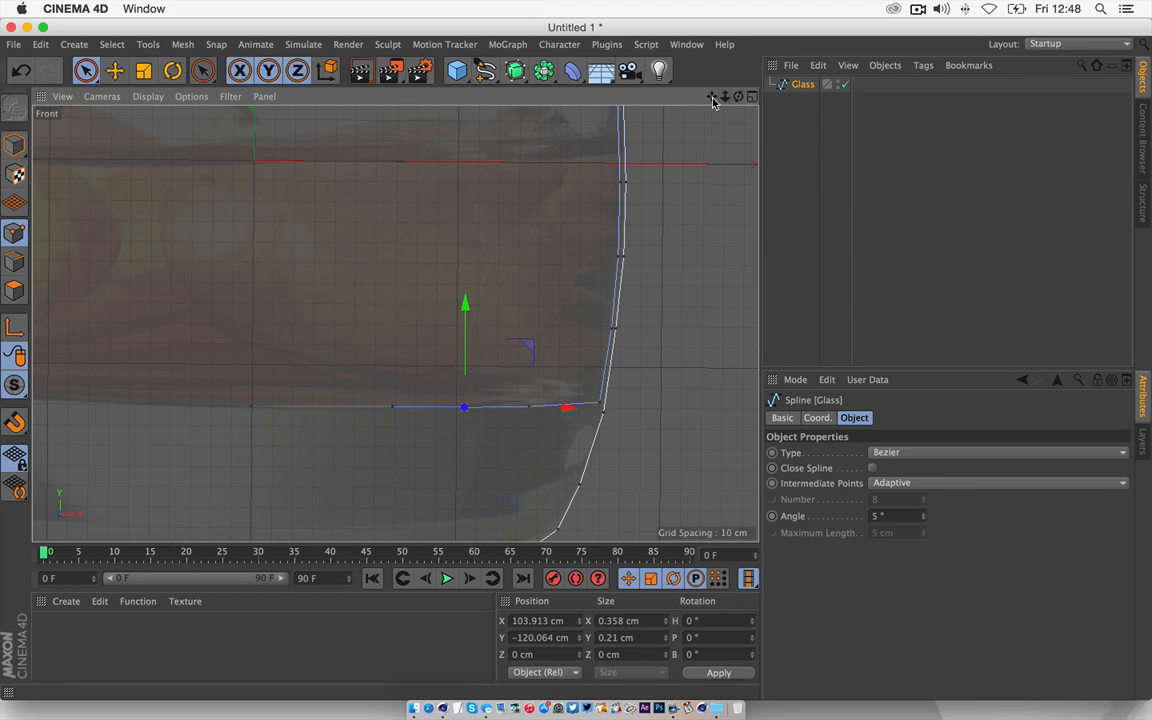
# - Start a new Bezier spline on the centre axis just above the glass's inner floor, at about X 0, Y -119.3 cm
pyautogui.moveTo(713, 97); pyautogui.dragTo(728, 119)
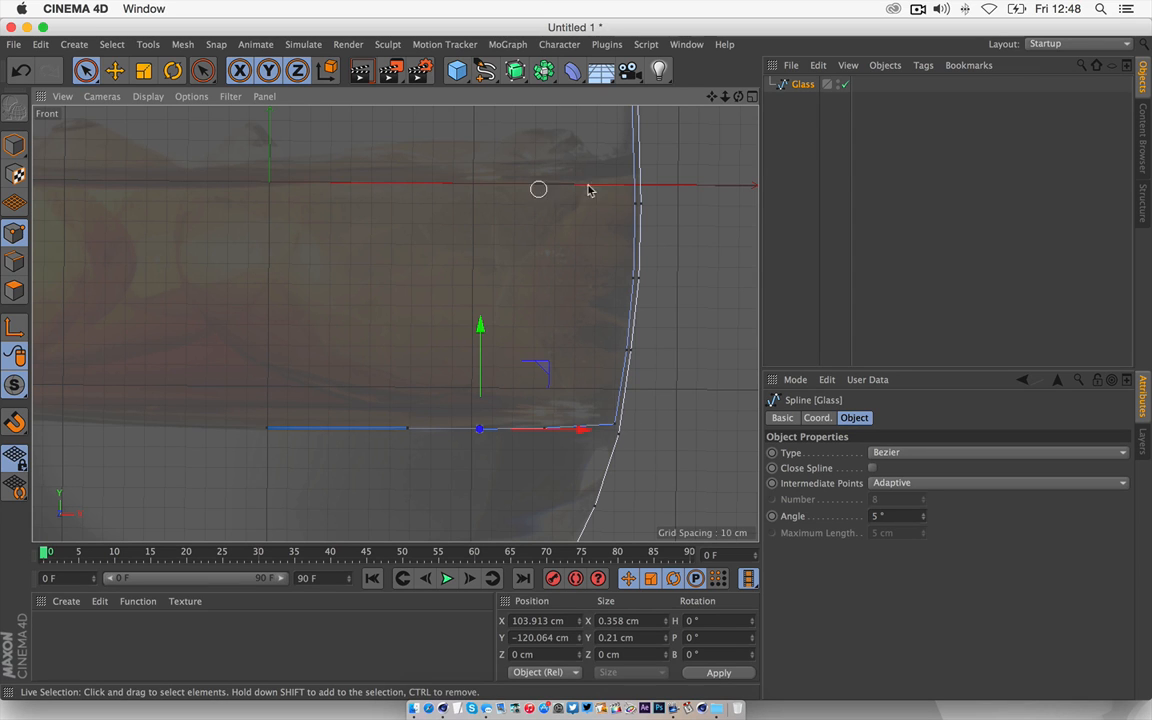
pyautogui.moveTo(726, 98); pyautogui.dragTo(783, 45)
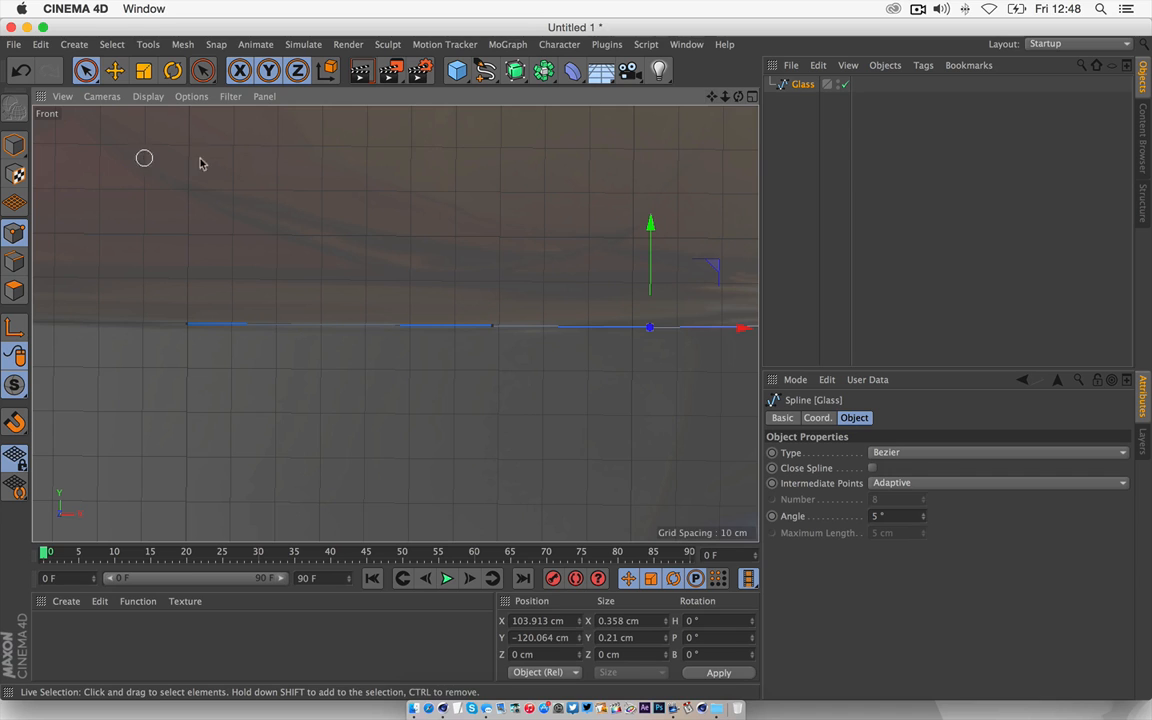
pyautogui.moveTo(713, 98); pyautogui.dragTo(648, 208)
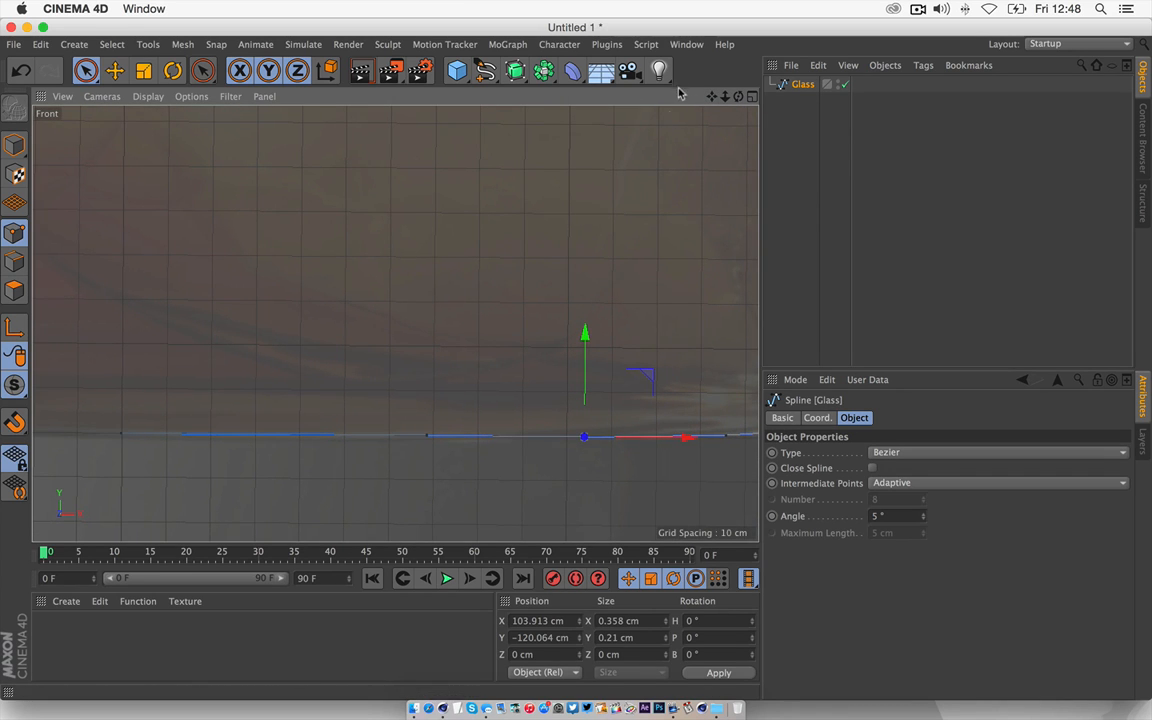
pyautogui.moveTo(724, 97); pyautogui.dragTo(877, 0)
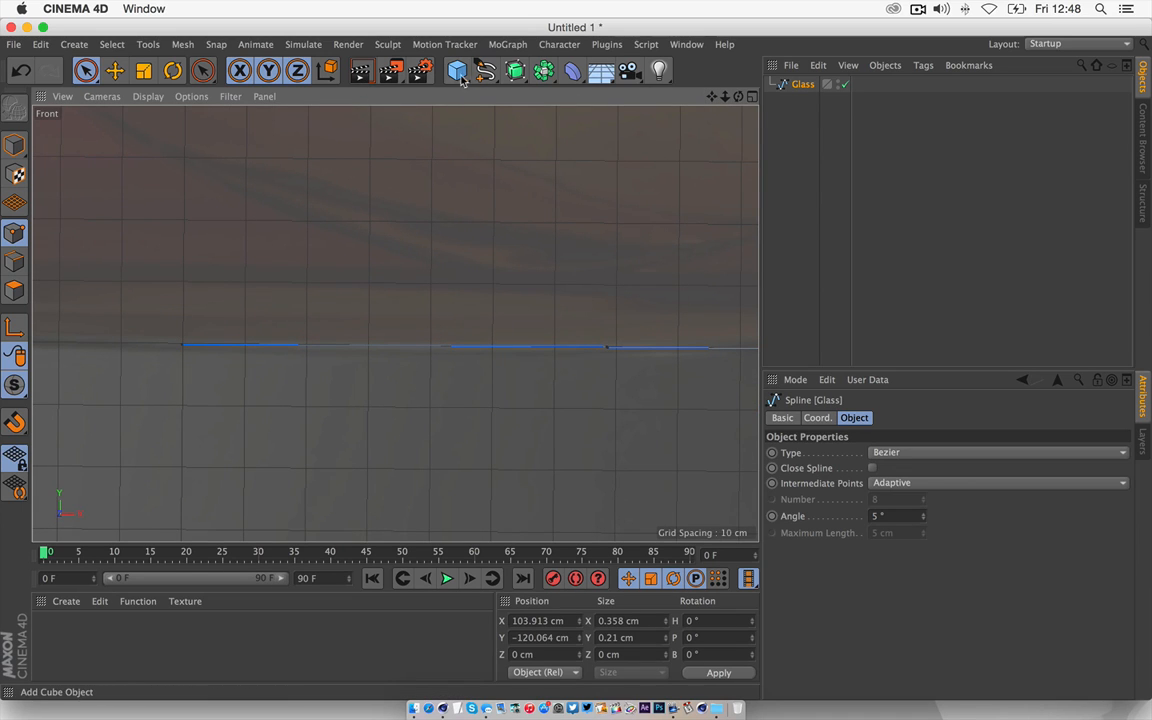
pyautogui.moveTo(485, 70); pyautogui.dragTo(632, 99)
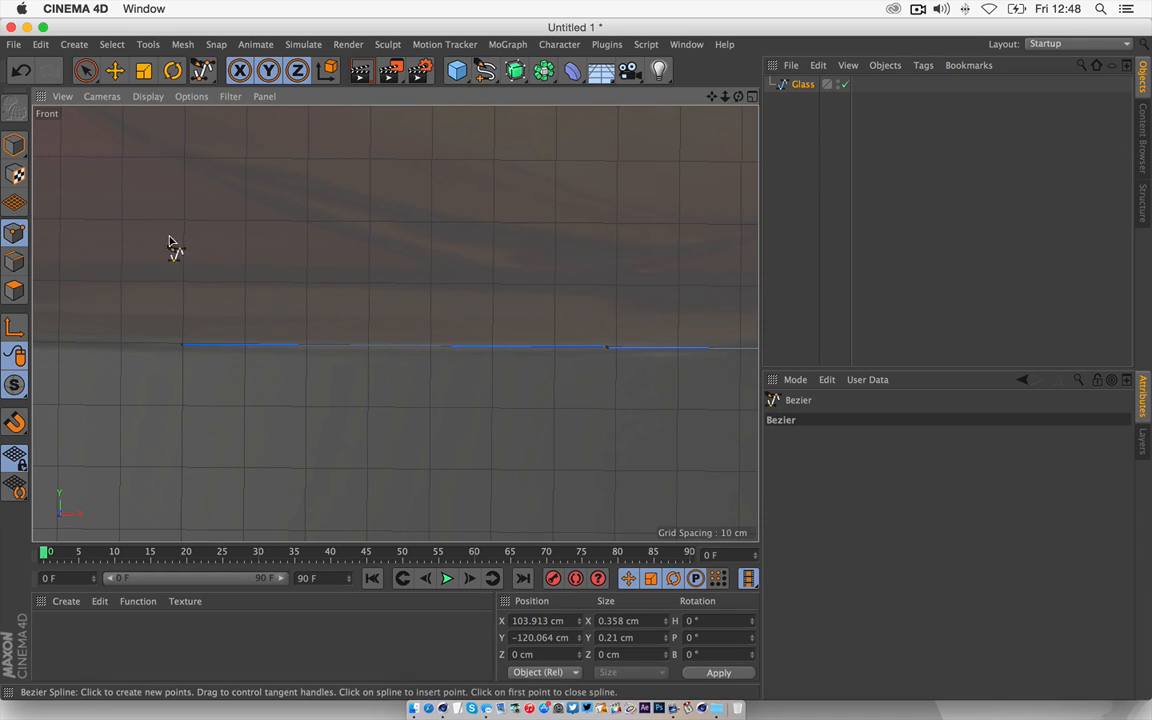
pyautogui.click(179, 337)
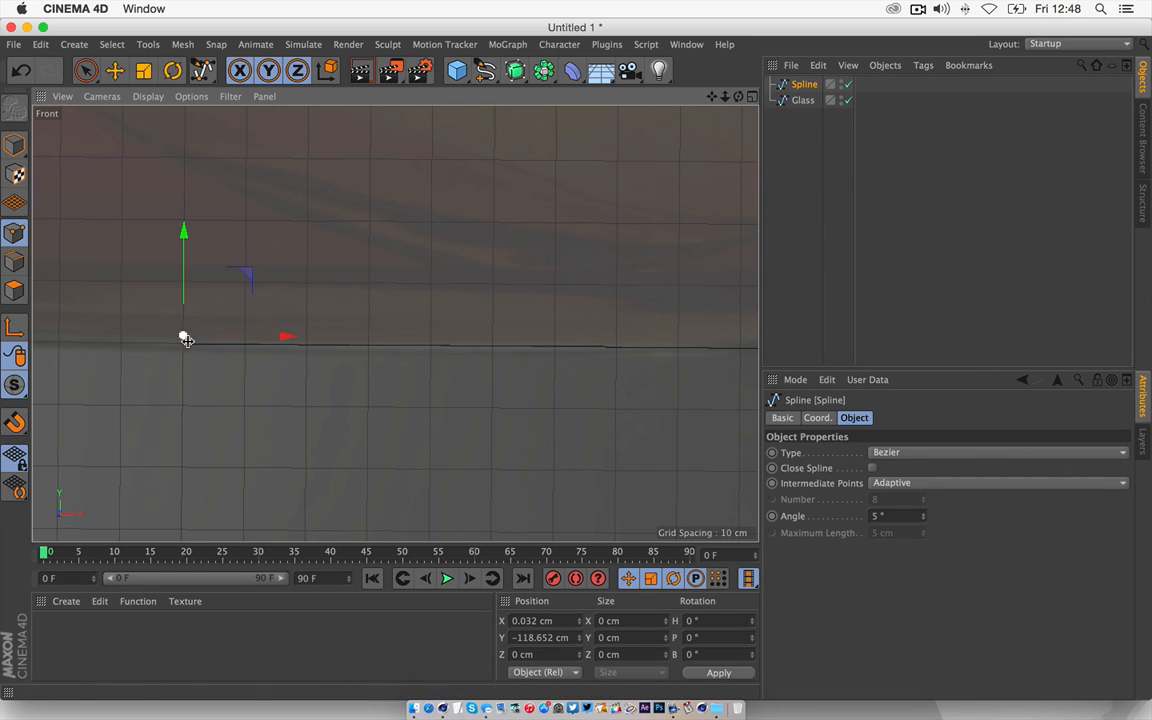
pyautogui.moveTo(726, 97); pyautogui.dragTo(769, 55)
pyautogui.moveTo(149, 193); pyautogui.dragTo(150, 200)
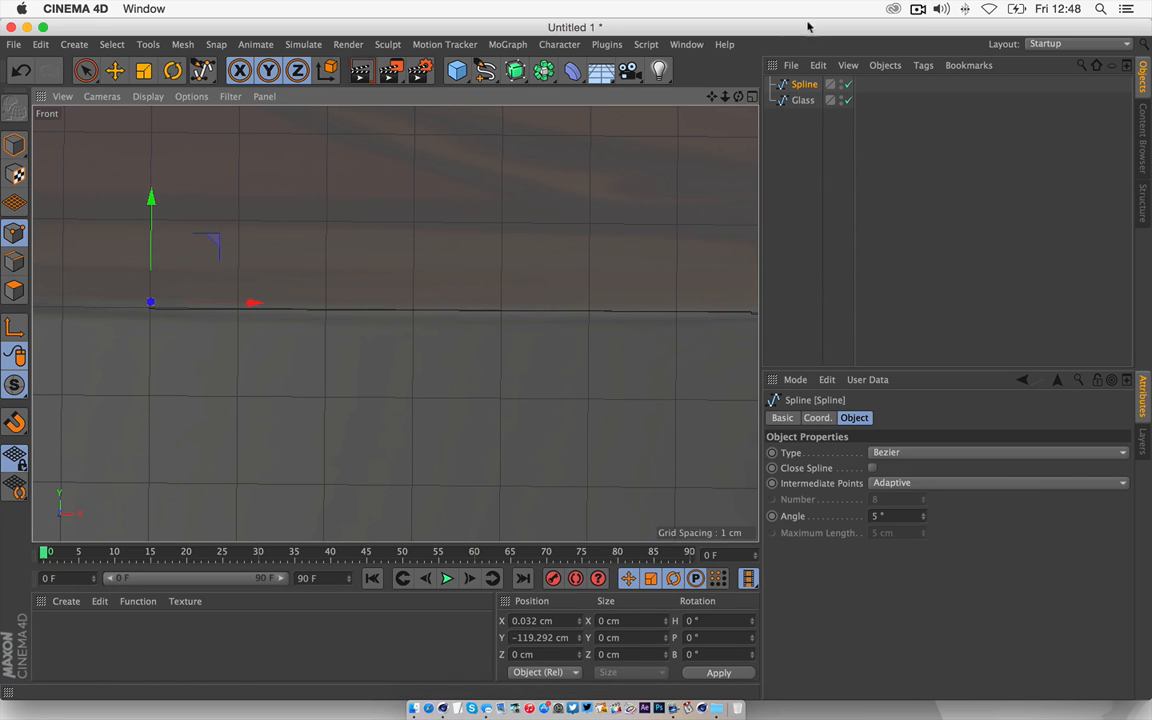
# - Extend the new spline along the inner floor with points at about X 60, Y -119.6 cm and X 120, Y -119.2 cm
pyautogui.moveTo(713, 97); pyautogui.dragTo(668, 88)
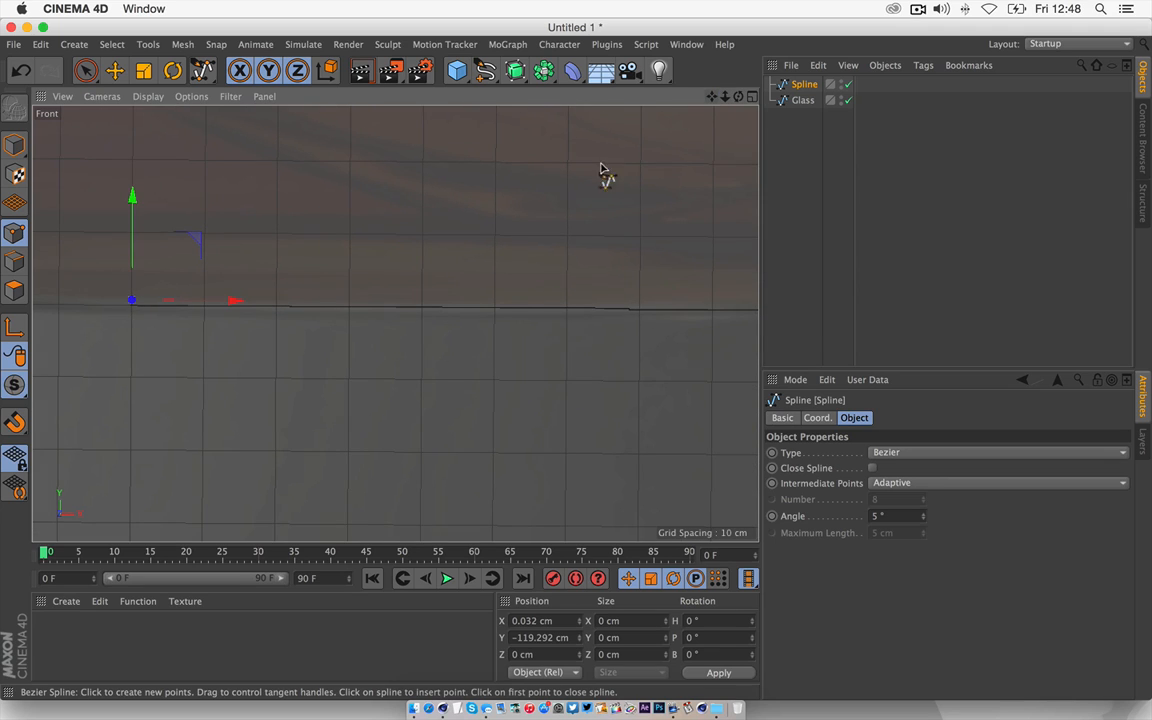
pyautogui.click(566, 302)
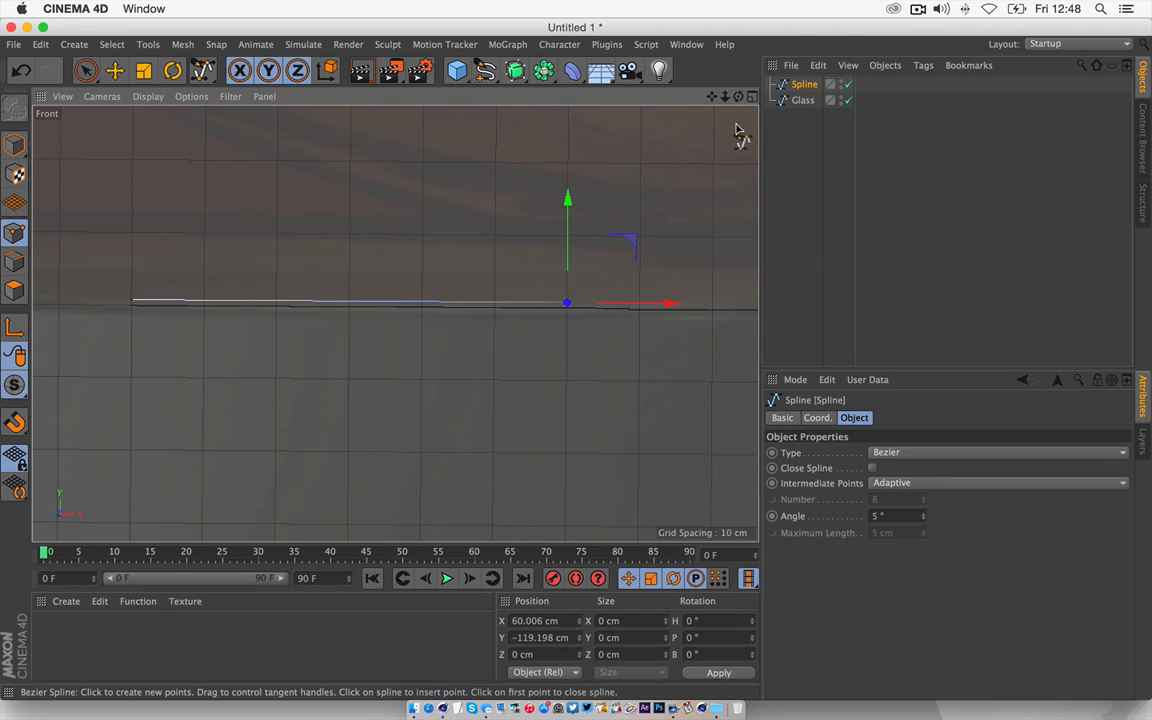
pyautogui.moveTo(566, 205); pyautogui.dragTo(566, 208)
pyautogui.moveTo(711, 97); pyautogui.dragTo(360, 84)
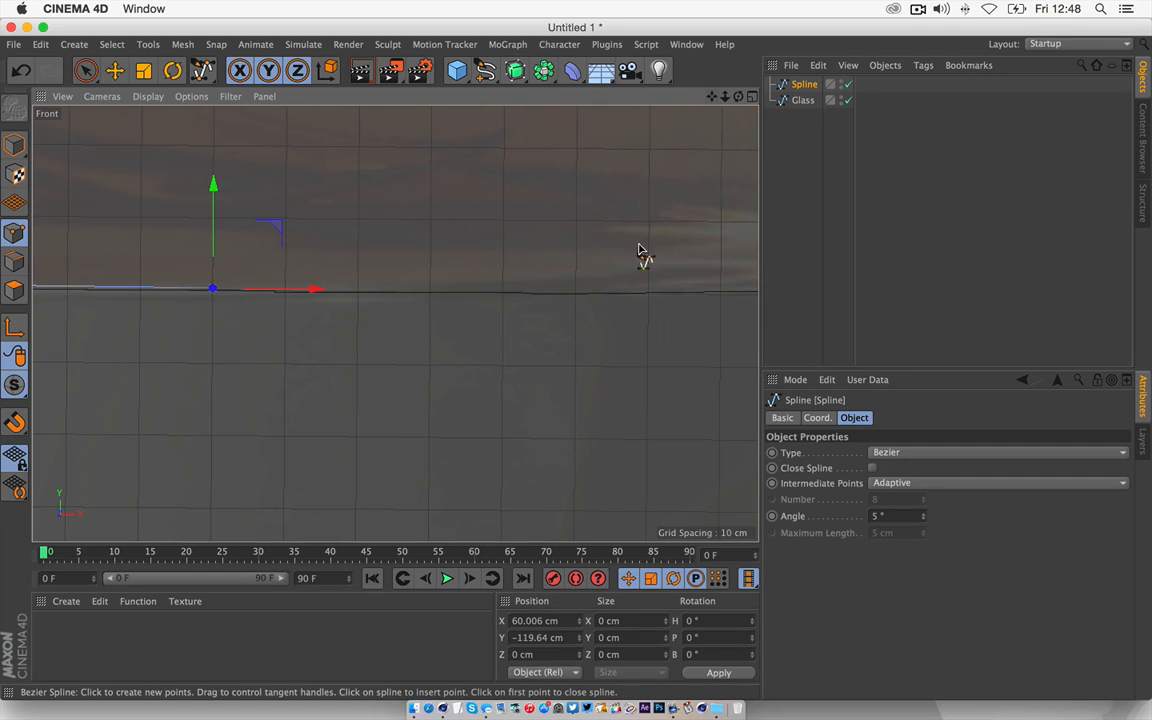
pyautogui.click(640, 290)
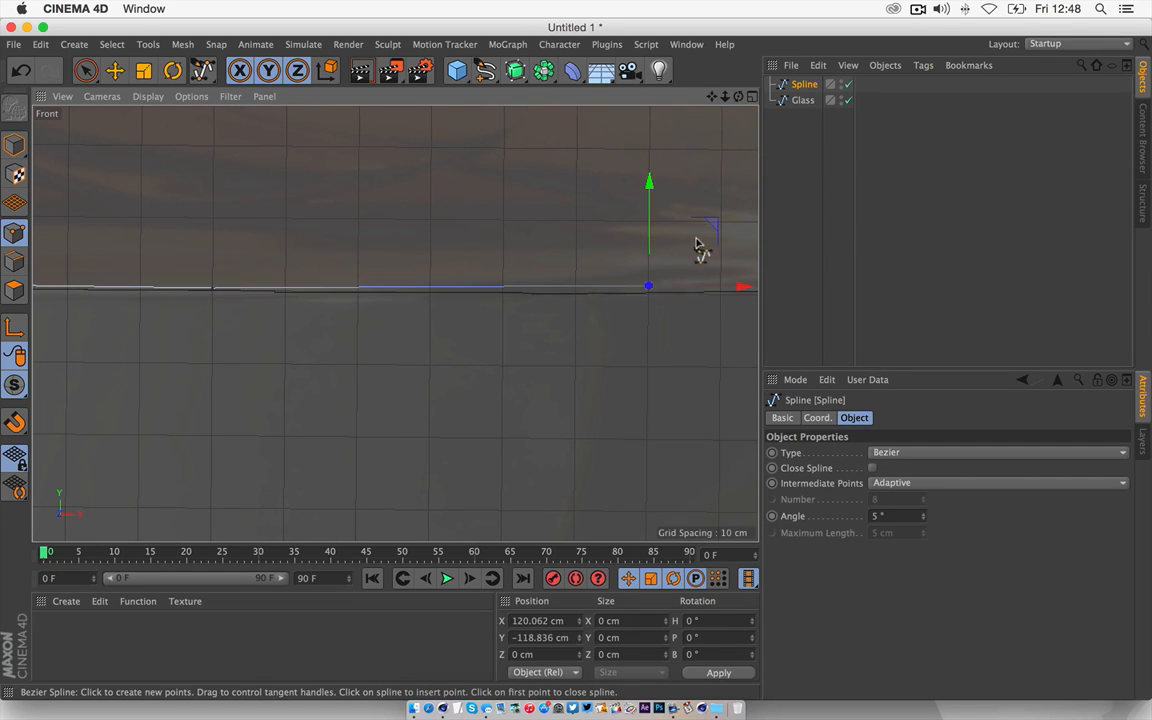
pyautogui.moveTo(648, 193); pyautogui.dragTo(648, 191)
# - Place spline points at the inner bottom corner, about X 169, Y -117 cm, and on the lower wall, about X 173, Y -93 cm
pyautogui.moveTo(711, 97); pyautogui.dragTo(356, 99)
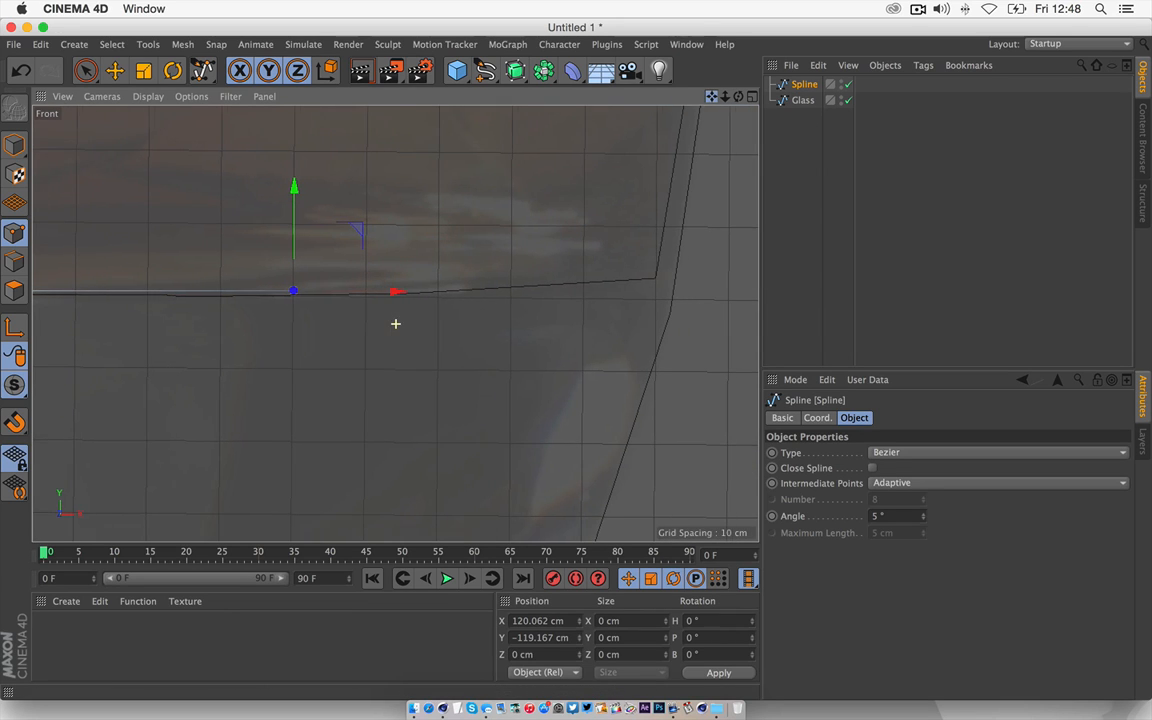
pyautogui.click(648, 277)
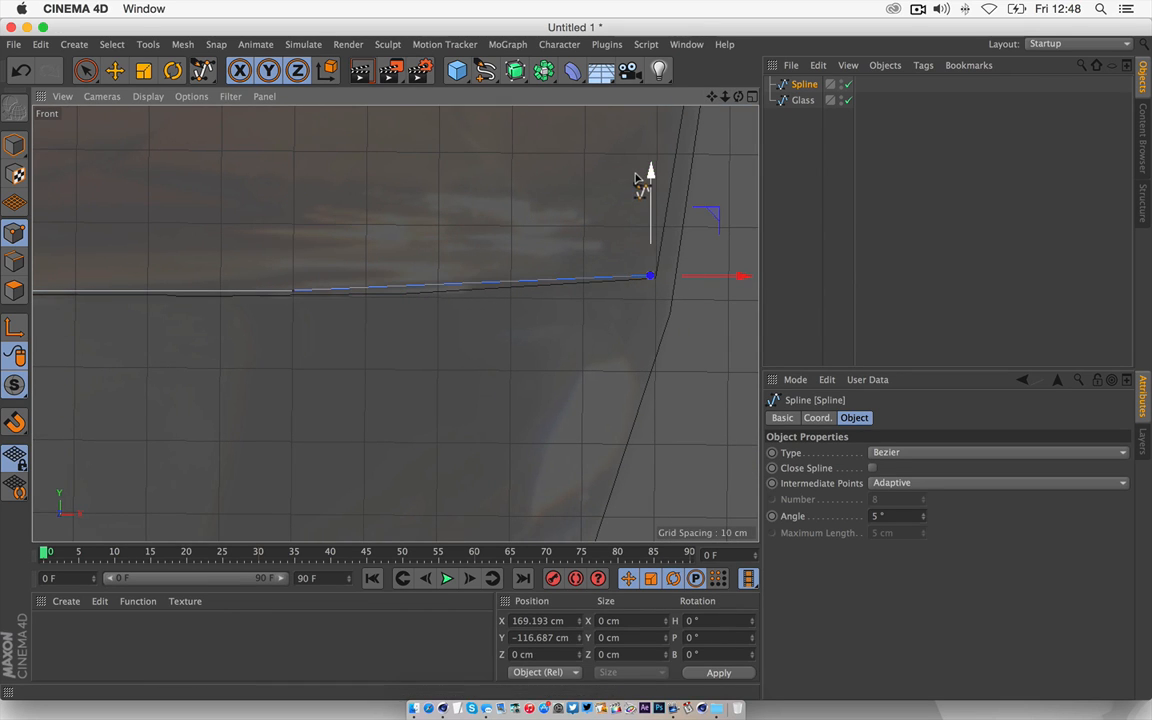
pyautogui.moveTo(641, 180); pyautogui.dragTo(641, 180)
pyautogui.moveTo(711, 97); pyautogui.dragTo(533, 216)
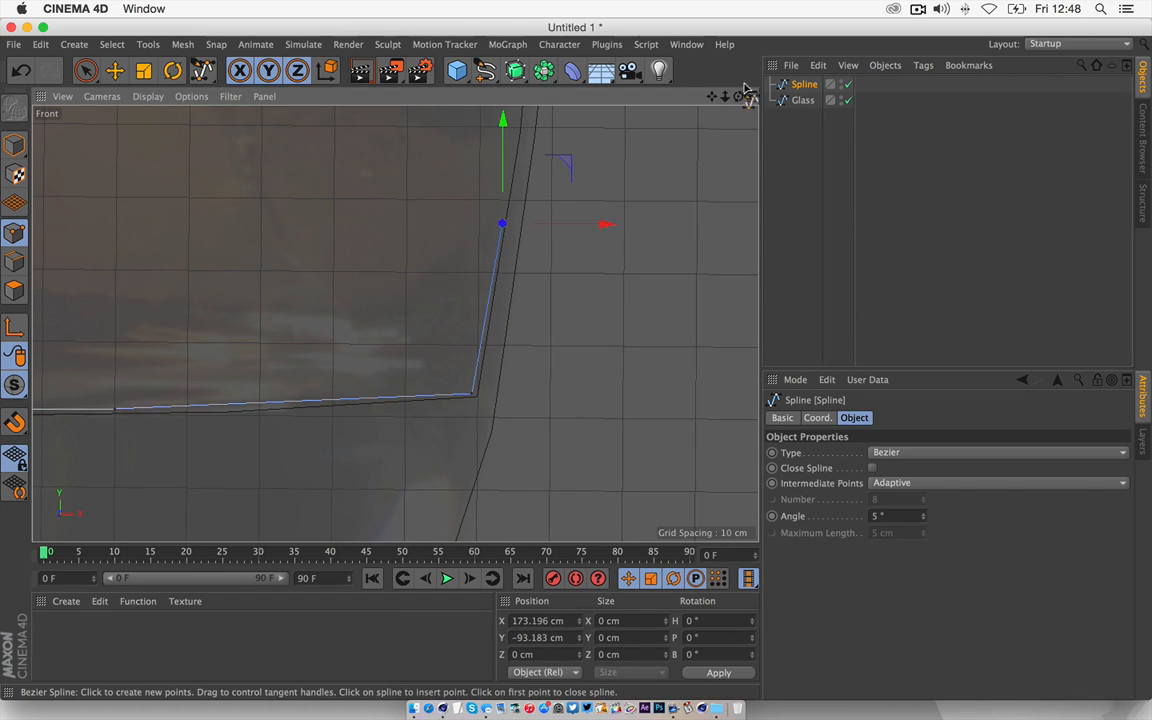
# - Continue the new spline up the inner wall with points at about X 175, Y -80 cm and X 178, Y -46 cm
pyautogui.moveTo(711, 96); pyautogui.dragTo(706, 271)
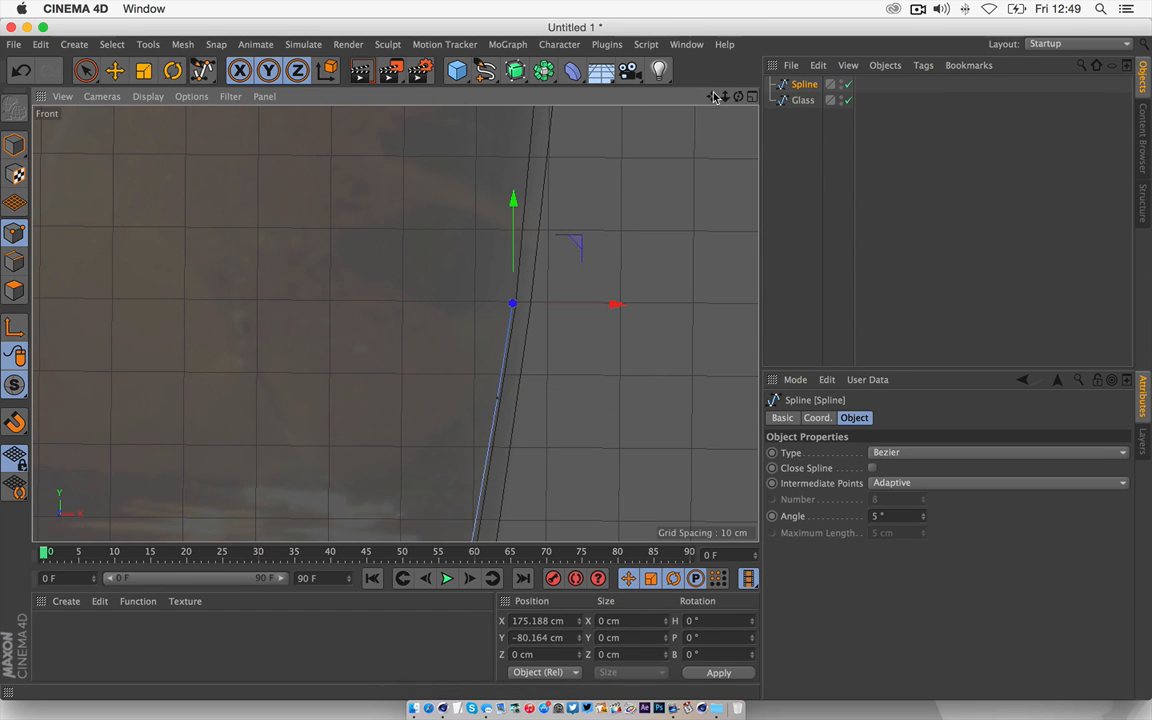
pyautogui.keyDown('alt'); pyautogui.moveTo(330, 227); pyautogui.dragTo(395, 323, button='middle'); pyautogui.keyUp('alt')
pyautogui.scroll(3, 584, 221)
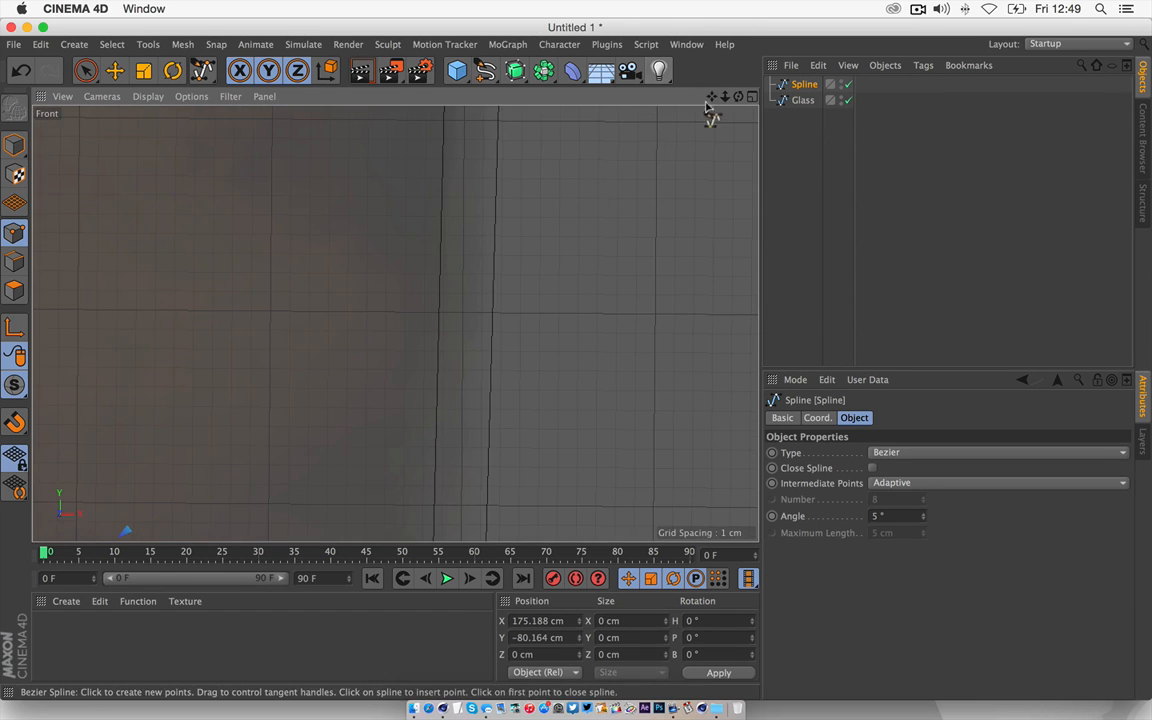
pyautogui.scroll(3, 395, 323)
pyautogui.scroll(-5, 395, 323)
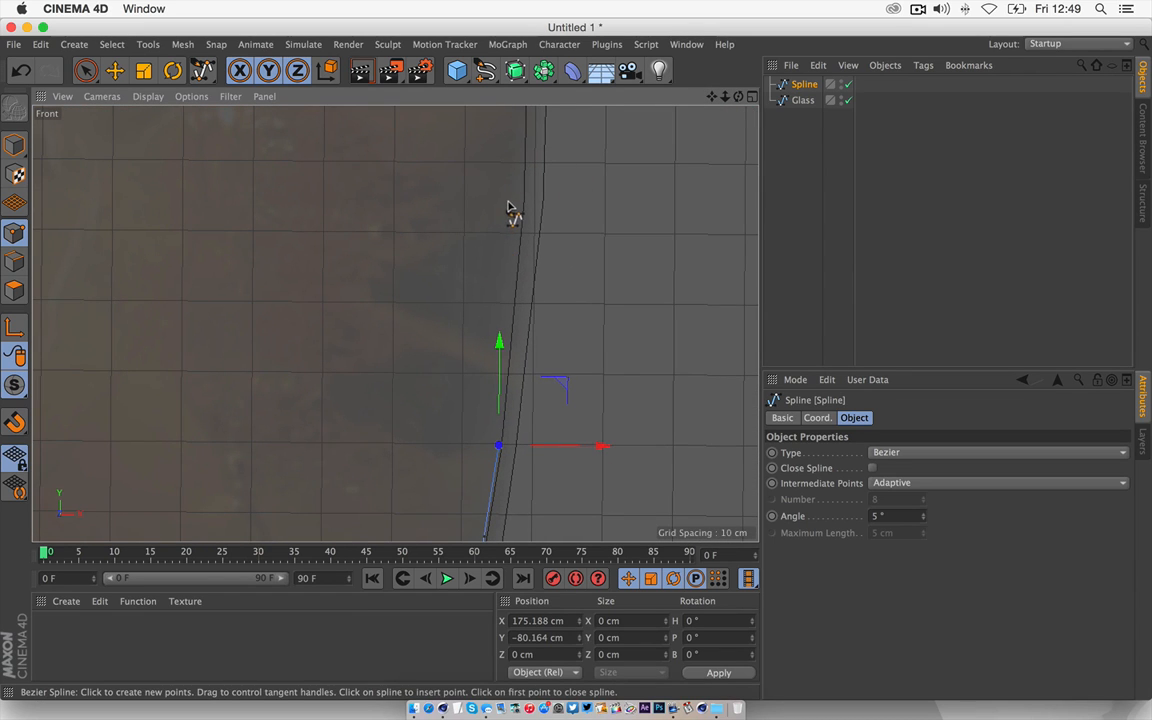
pyautogui.click(518, 205)
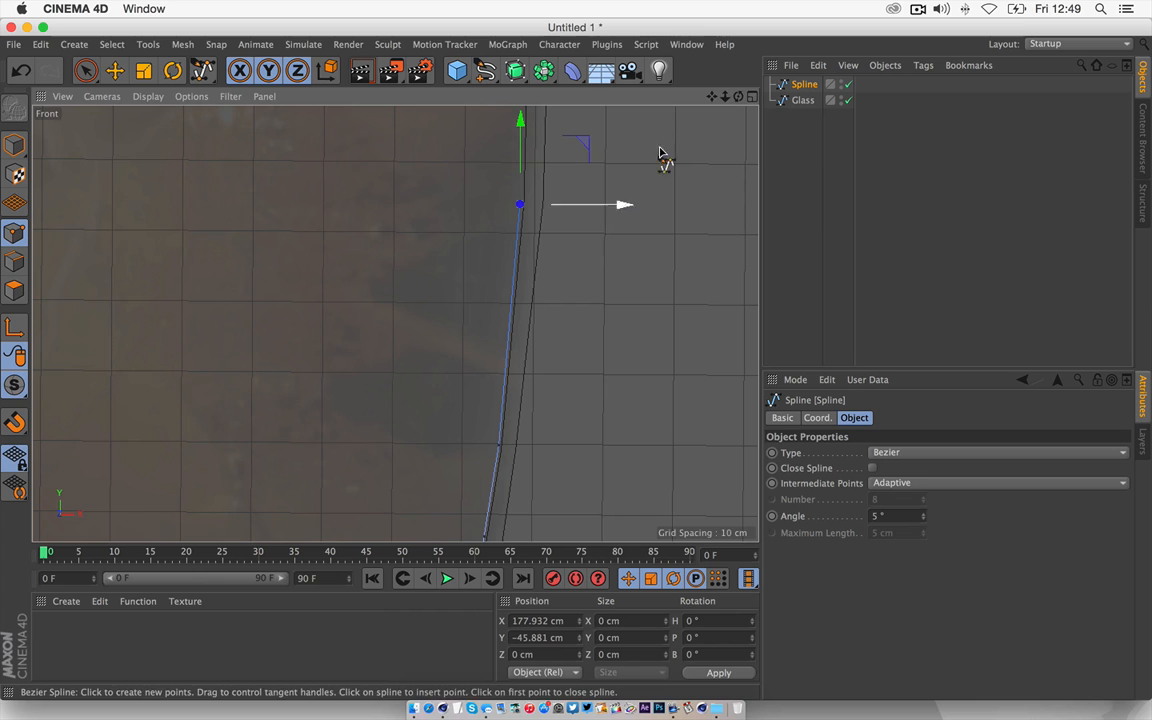
# - Add inner-wall spline points just below and above the horizontal axis, at about X 178.5, Y -10 cm and X 178, Y 5 cm
pyautogui.scroll(5, 394, 321)
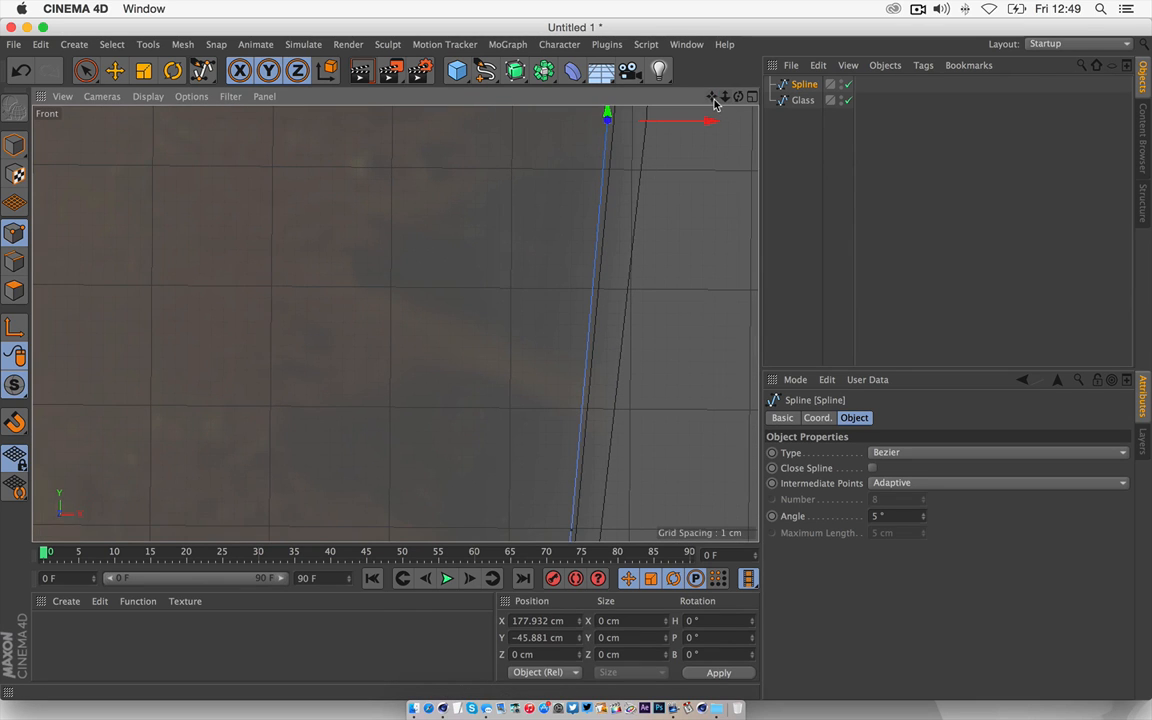
pyautogui.moveTo(711, 97); pyautogui.dragTo(434, 466)
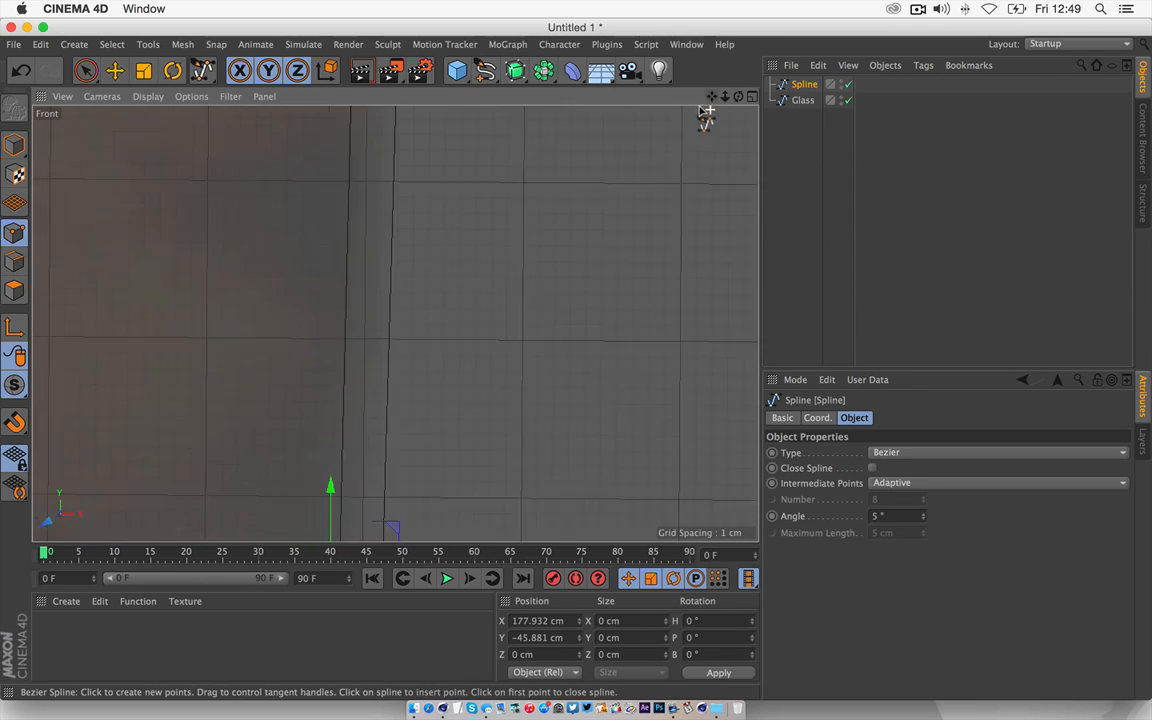
pyautogui.scroll(-5, 395, 323)
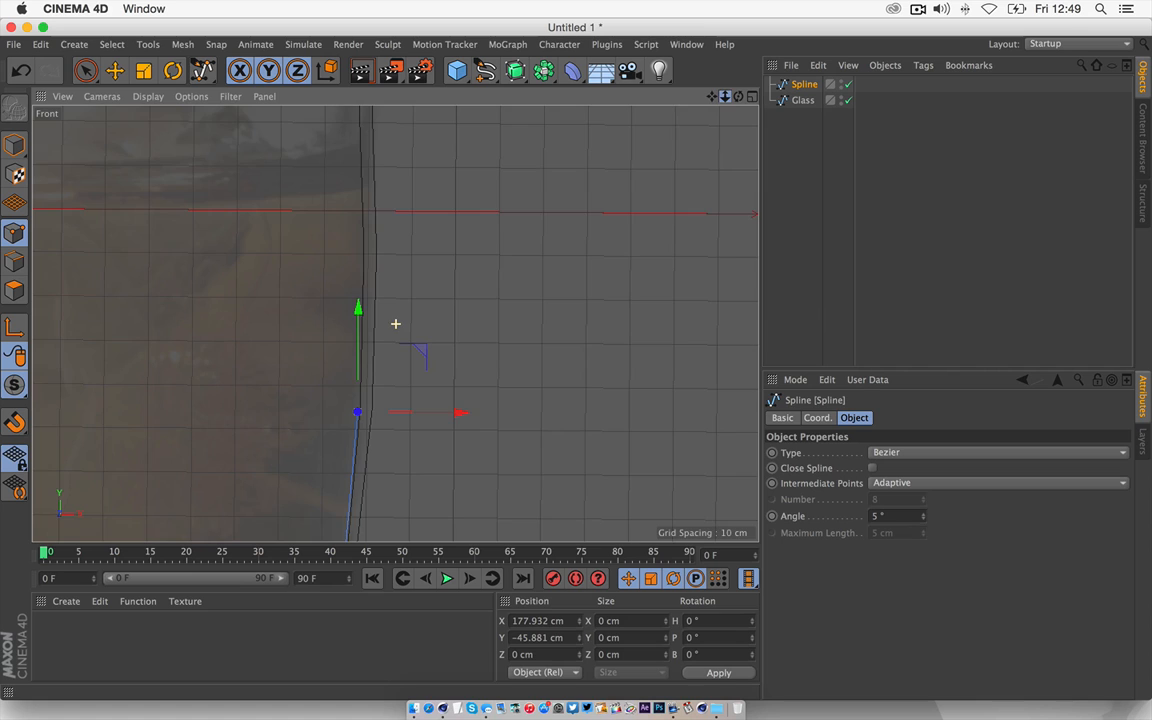
pyautogui.moveTo(725, 97); pyautogui.dragTo(778, 142)
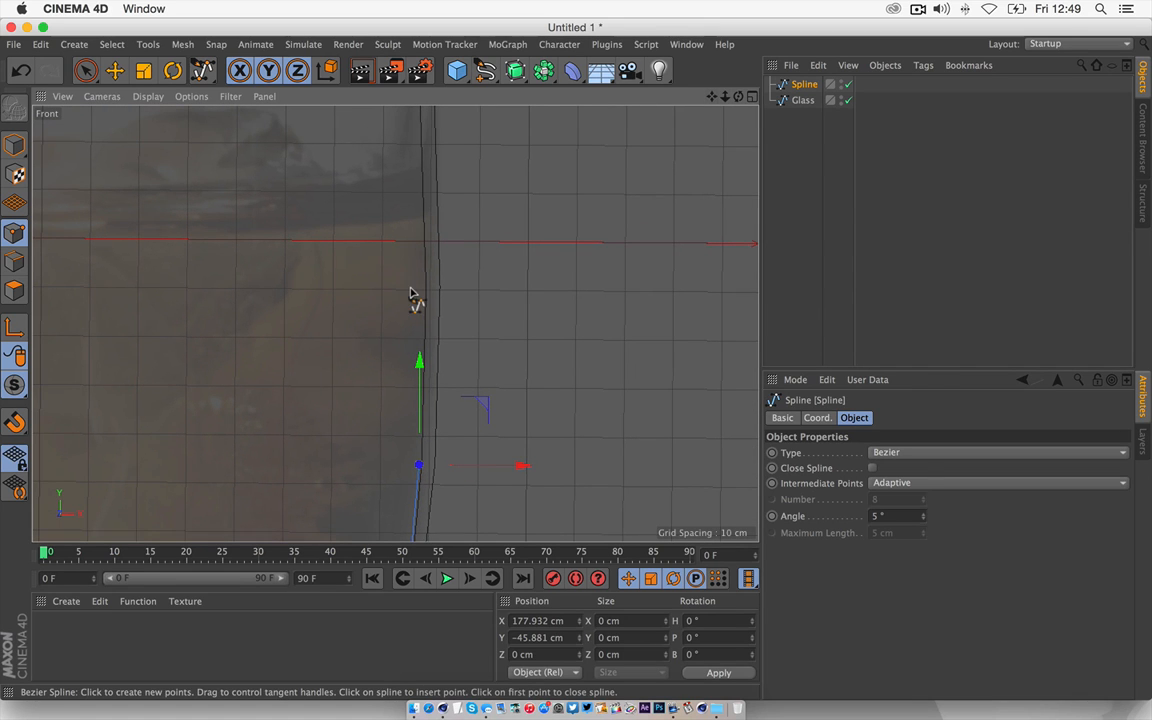
pyautogui.click(423, 290)
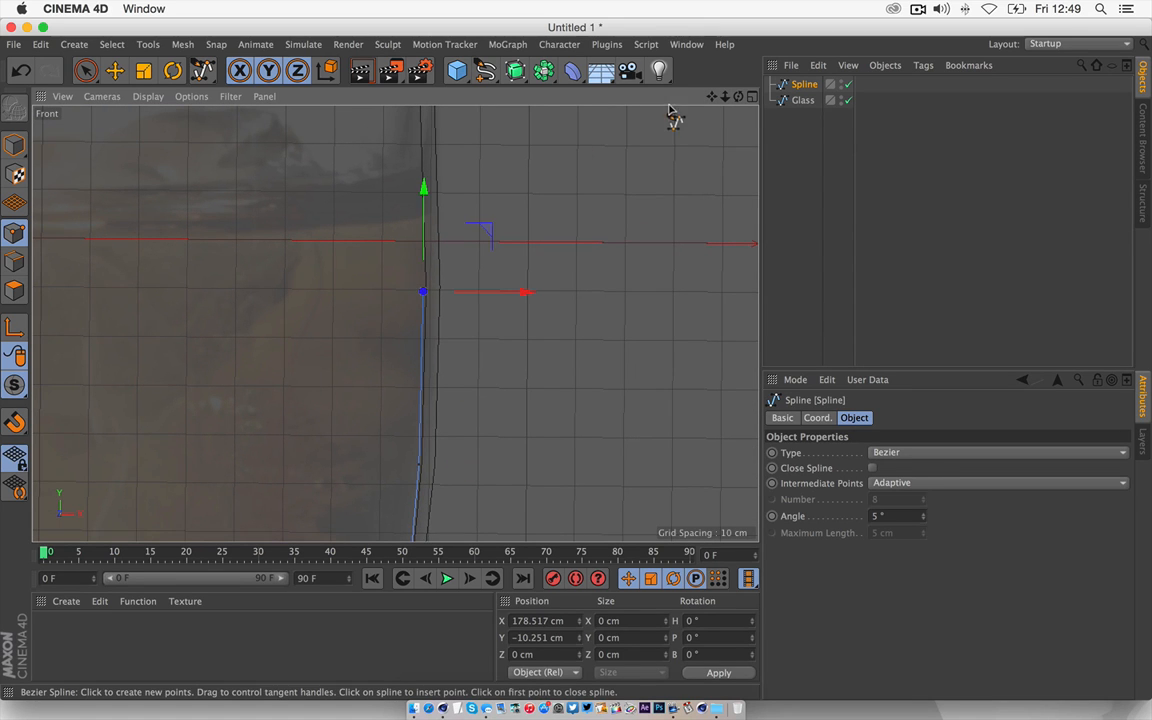
pyautogui.moveTo(715, 97); pyautogui.dragTo(786, 158)
pyautogui.scroll(3, 396, 324)
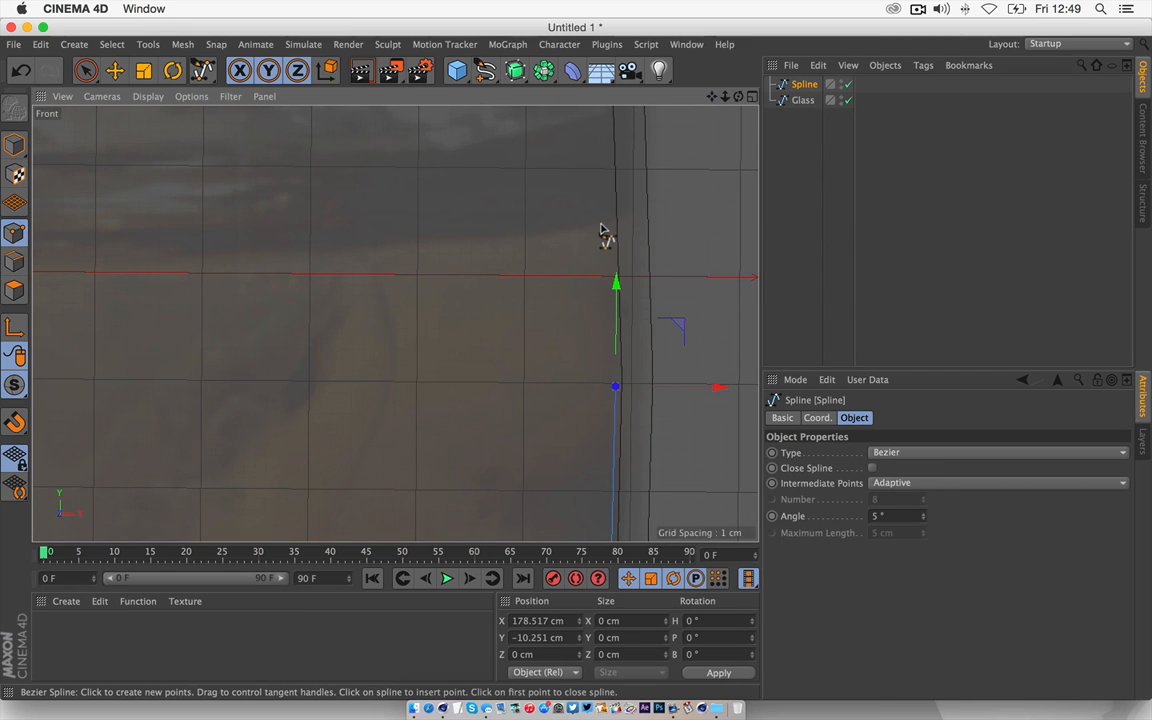
pyautogui.click(601, 229)
# - Add another spline point along the inner wall at about X 178, Y 15 cm
pyautogui.scroll(-3, 396, 322)
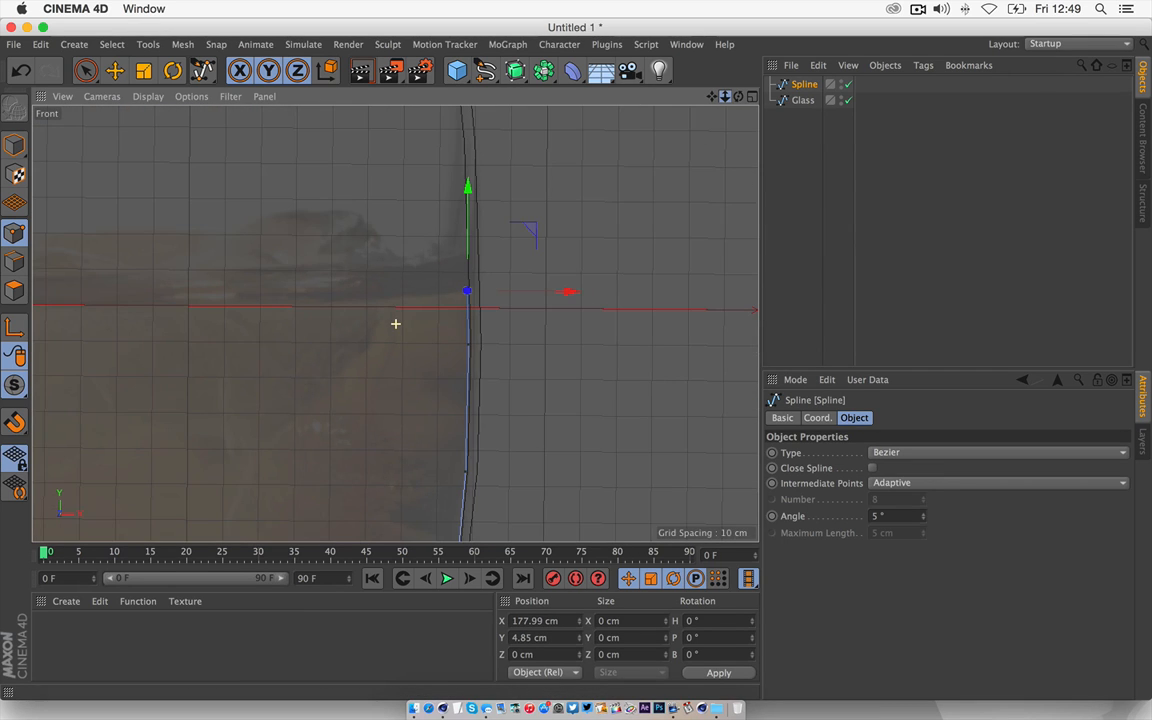
pyautogui.scroll(2, 396, 324)
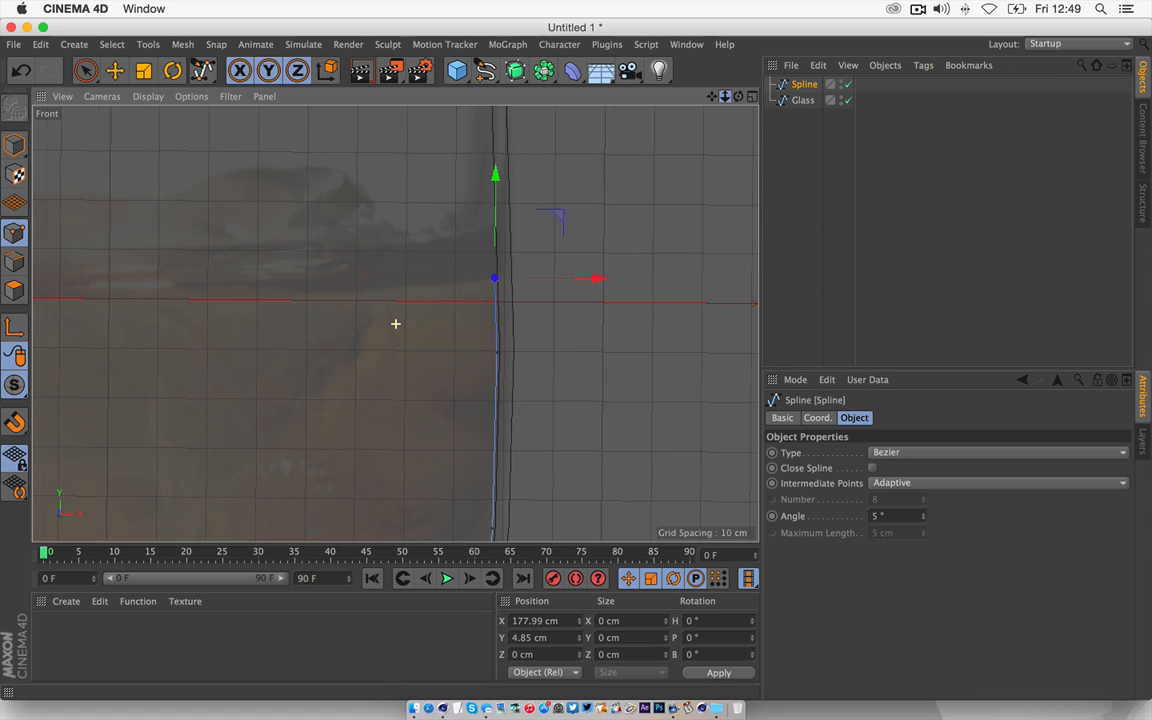
pyautogui.scroll(3, 396, 324)
pyautogui.scroll(-1, 396, 322)
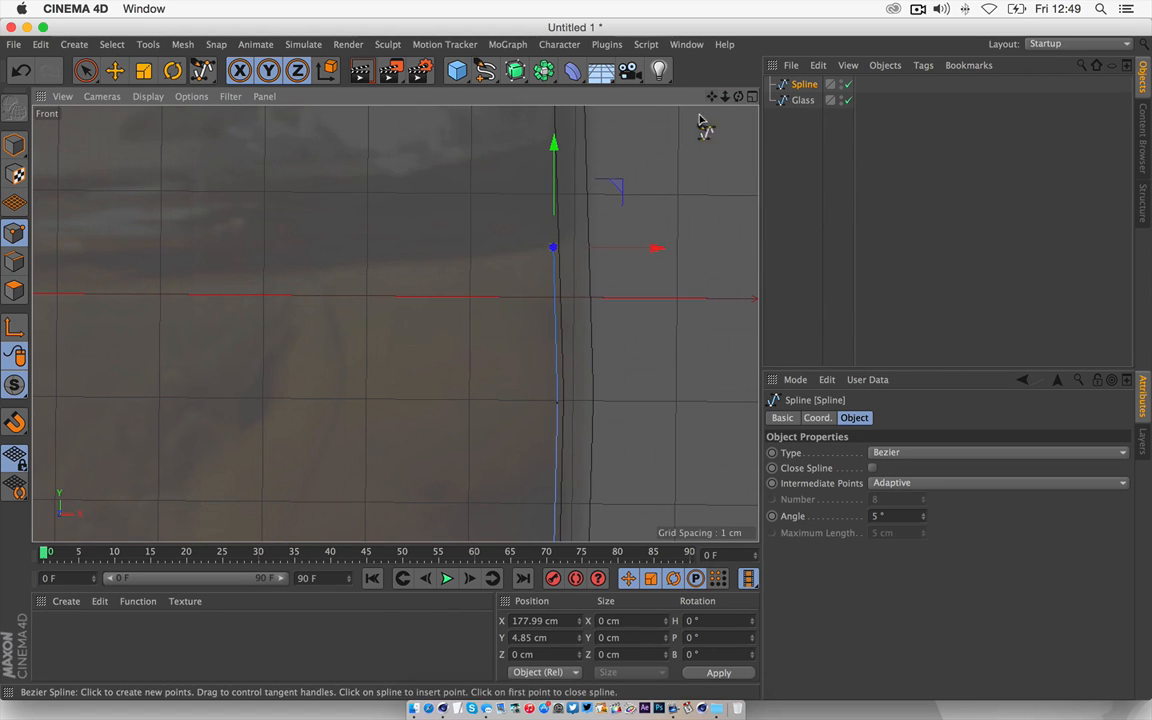
pyautogui.moveTo(725, 97); pyautogui.dragTo(559, 164)
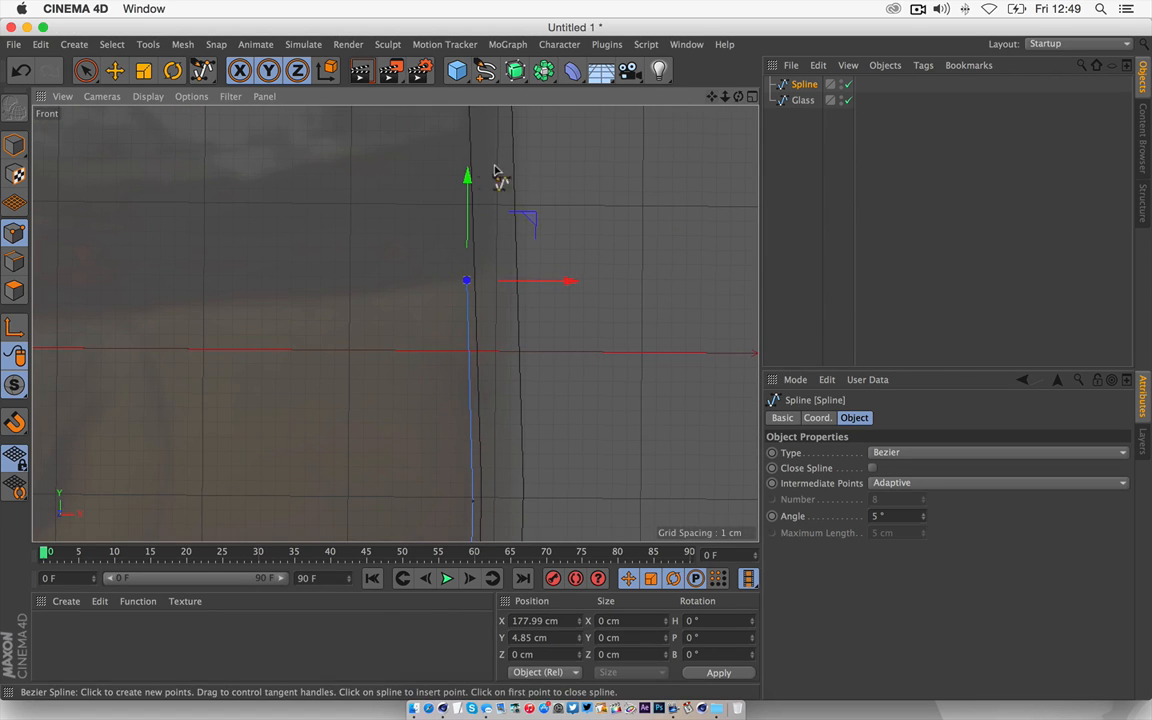
pyautogui.click(465, 131)
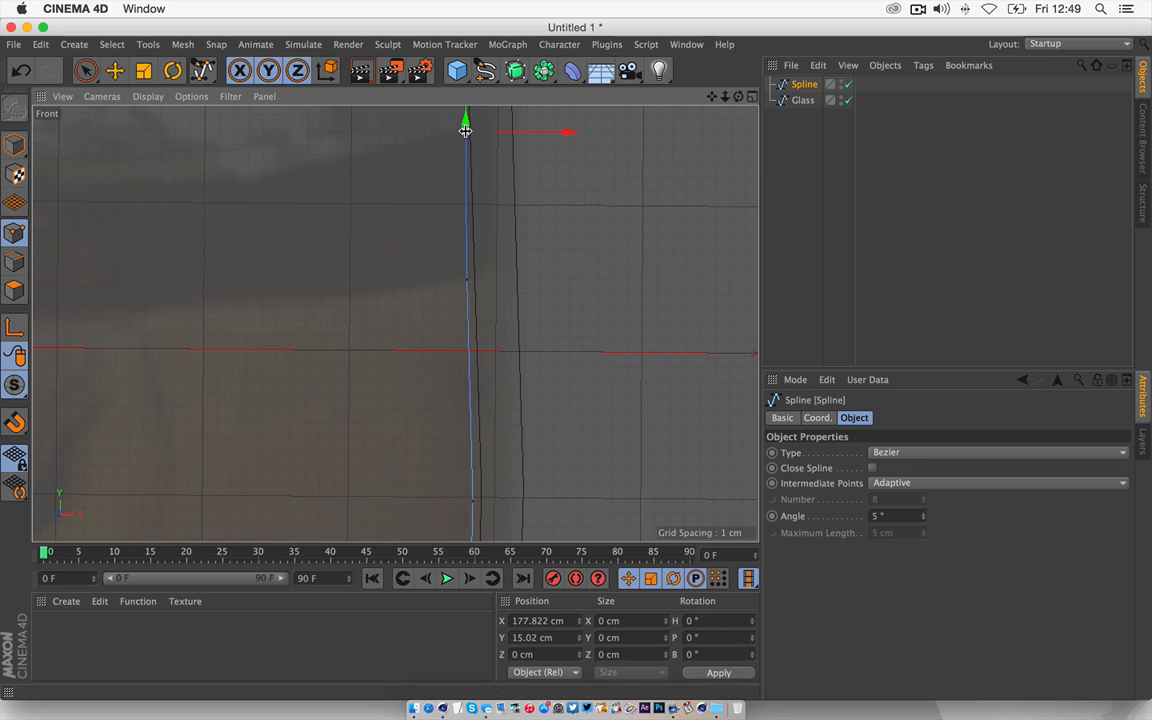
# - Nudge the uppermost inner-wall spline point slightly inward along the X axis, to about X 177.66 cm
pyautogui.moveTo(552, 133); pyautogui.dragTo(550, 133)
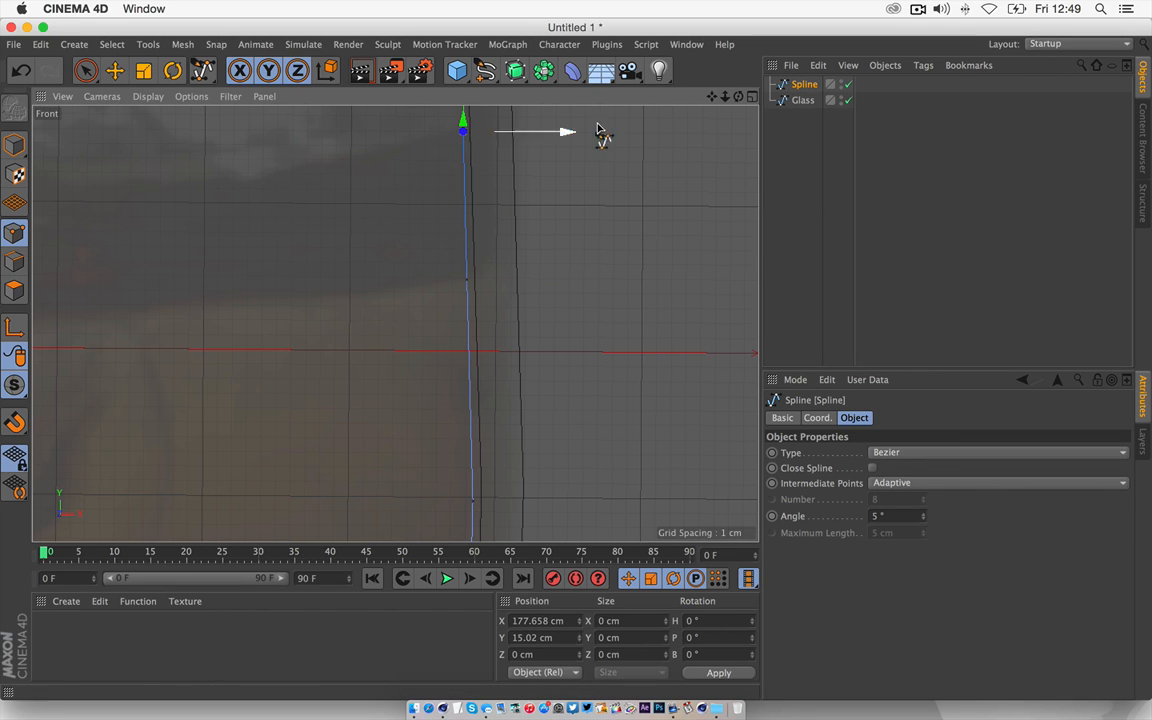
pyautogui.moveTo(727, 98); pyautogui.dragTo(872, 3)
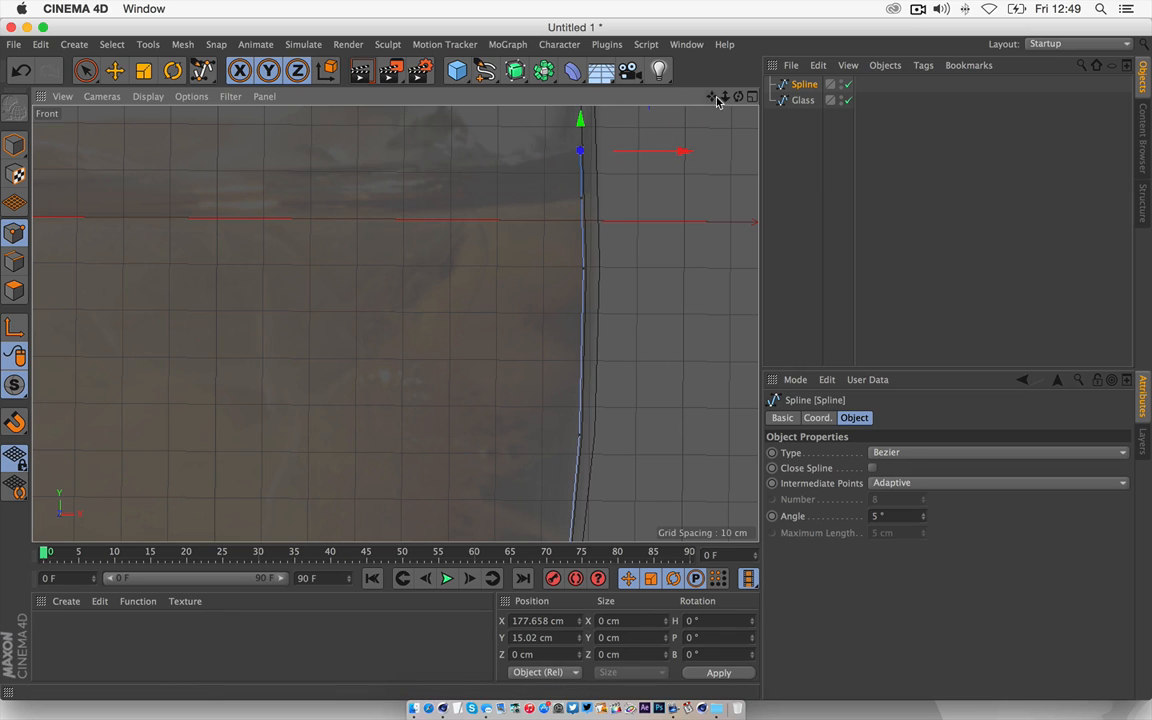
pyautogui.scroll(-4, 394, 321)
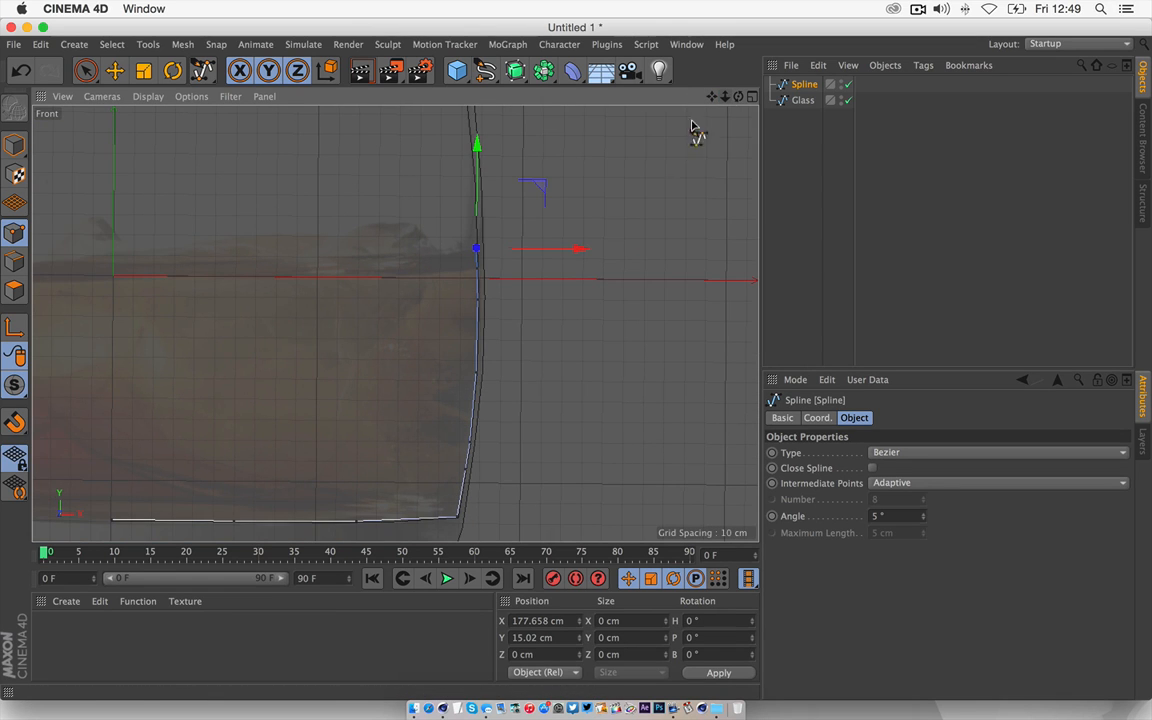
# - Rename the newly traced inner spline as Liquid
pyautogui.click(752, 98)
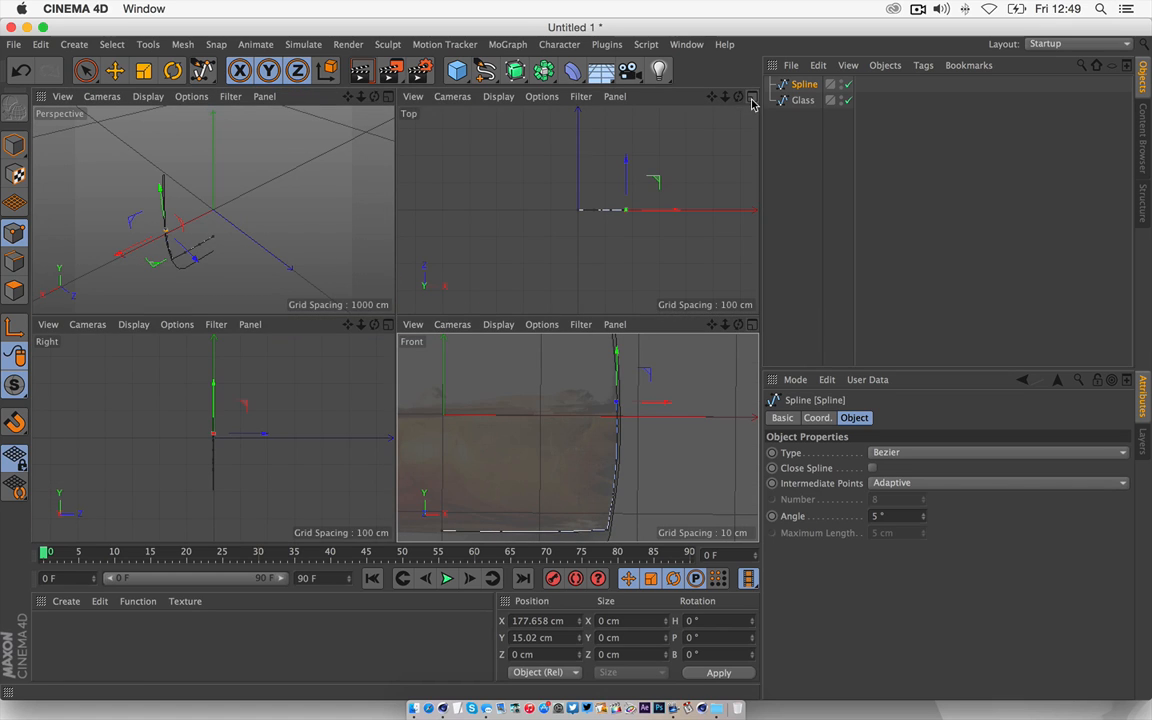
pyautogui.click(388, 98)
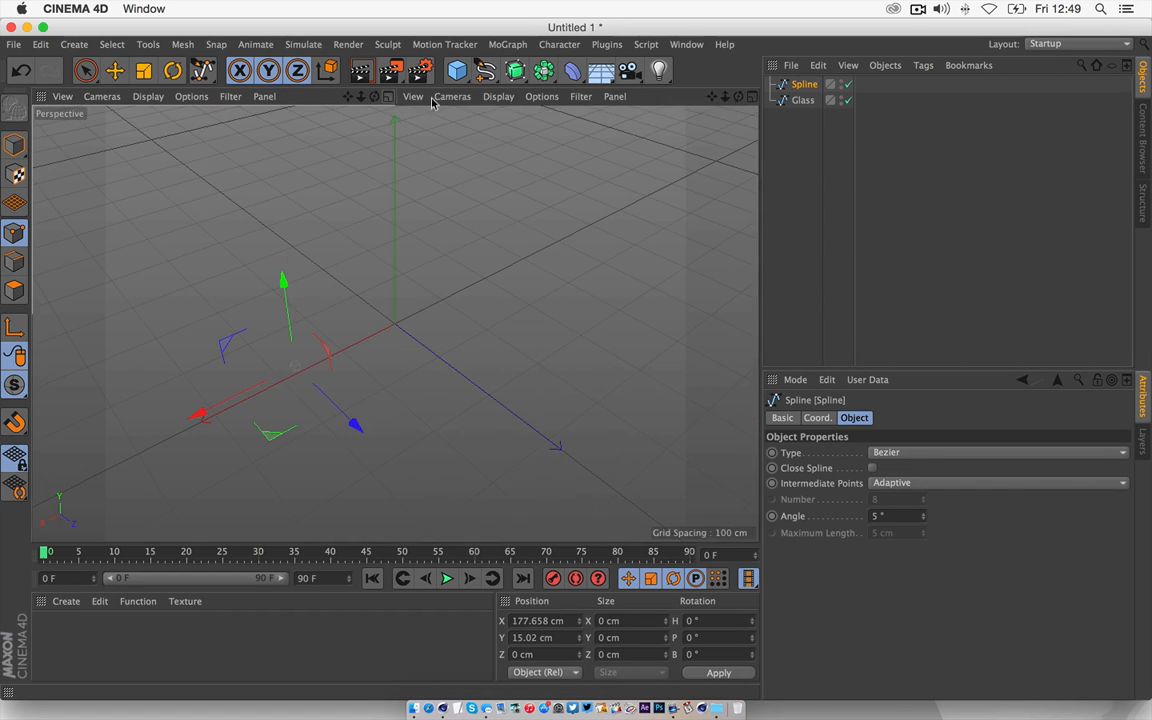
pyautogui.moveTo(738, 97); pyautogui.dragTo(886, 136)
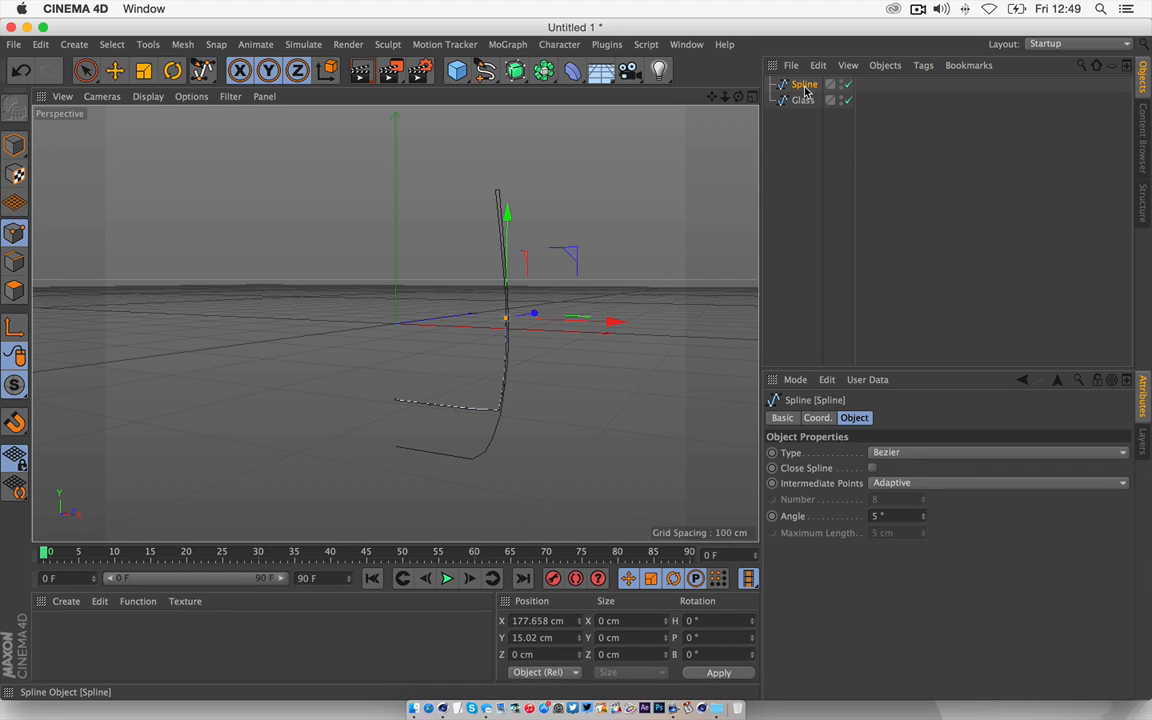
pyautogui.doubleClick(805, 88)
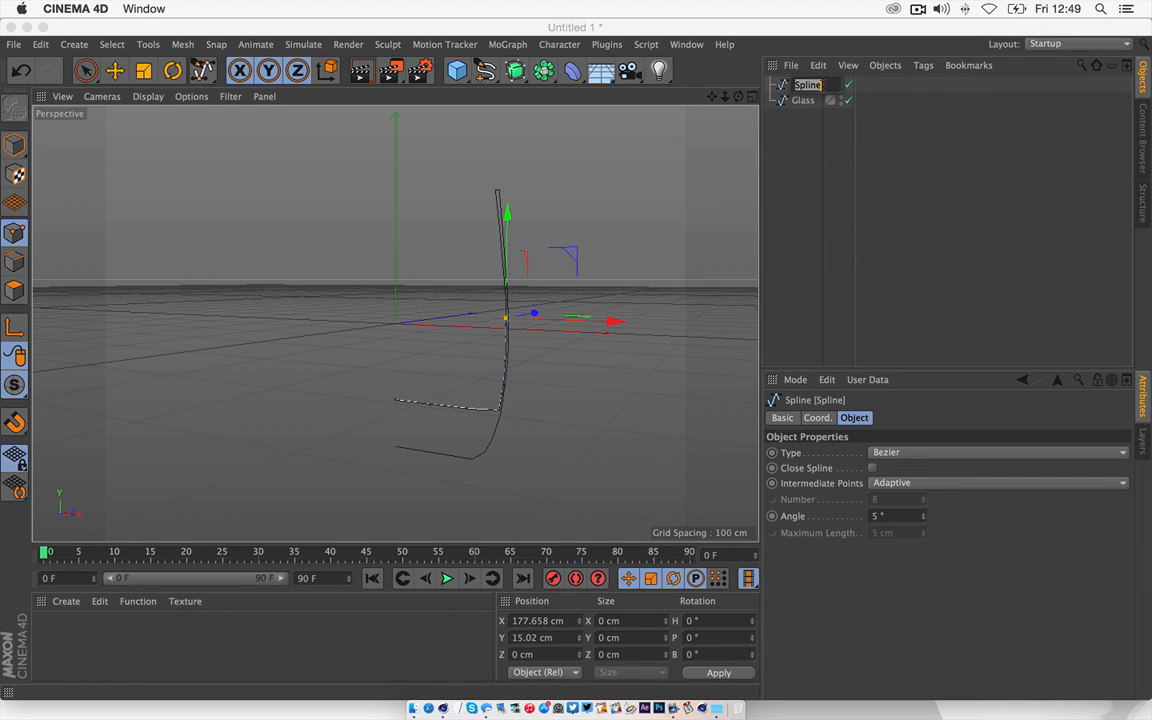
pyautogui.write('Liquid')
pyautogui.press('Return')
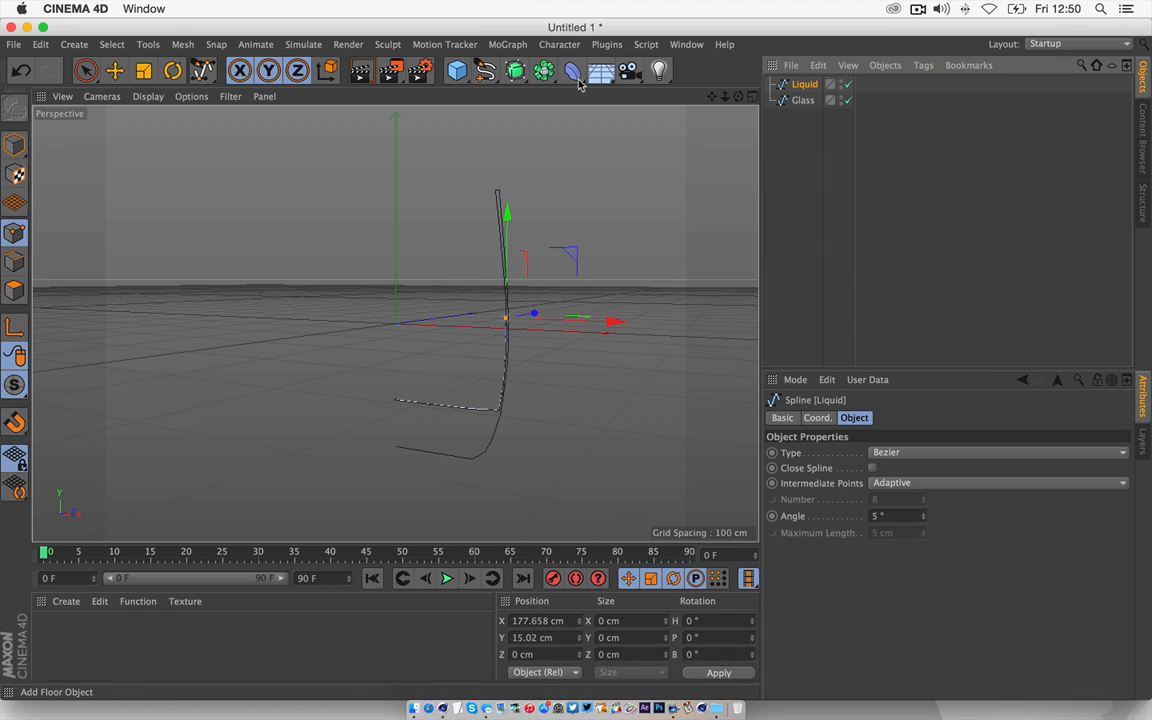
# - Try a Lathe on the Liquid spline by nesting the spline under a new Lathe object, and inspect the resulting shape
pyautogui.click(517, 74)
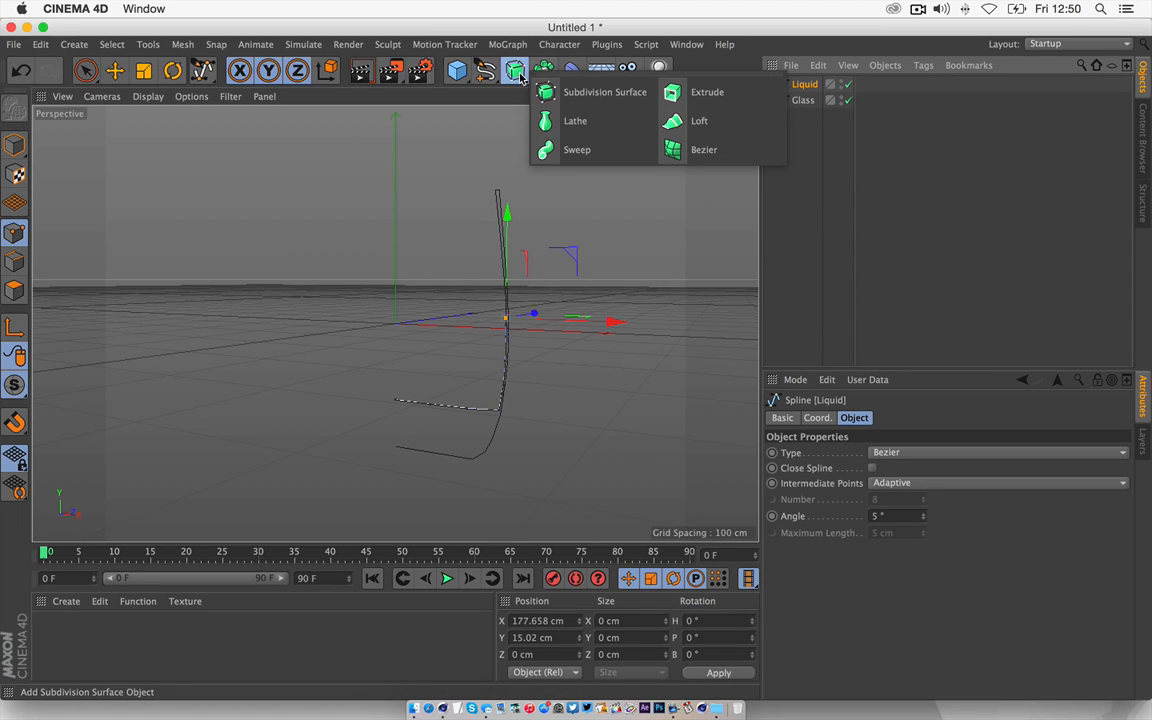
pyautogui.click(575, 121)
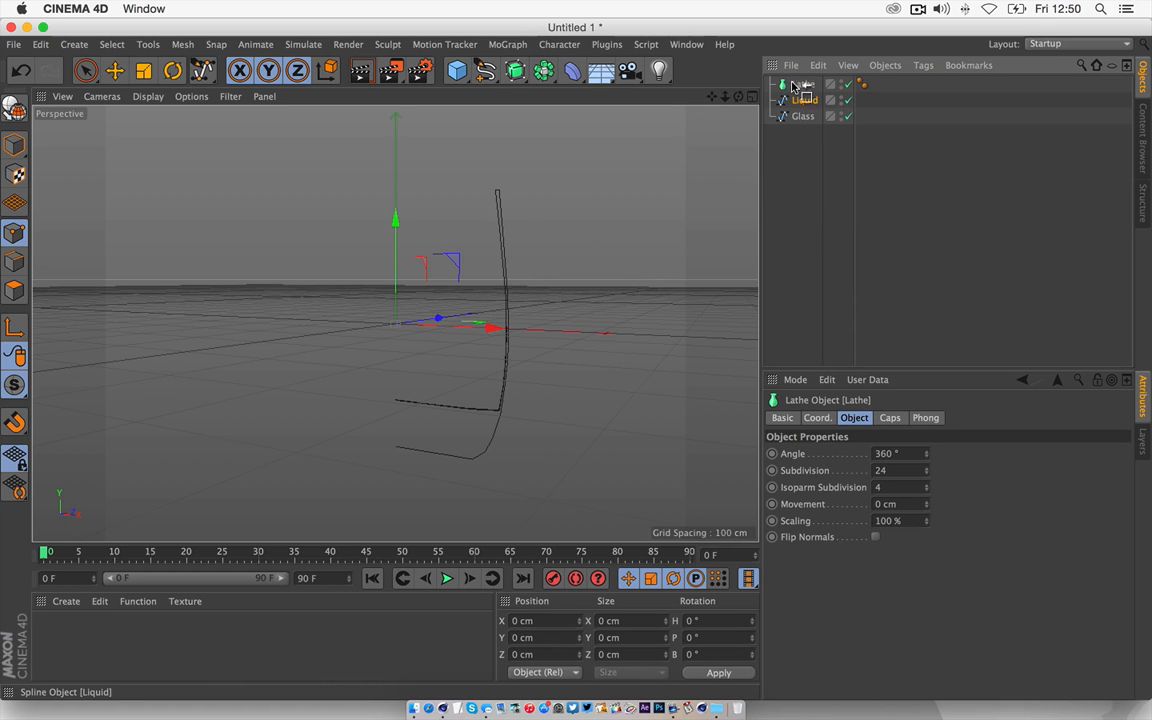
pyautogui.moveTo(793, 87); pyautogui.dragTo(650, 190)
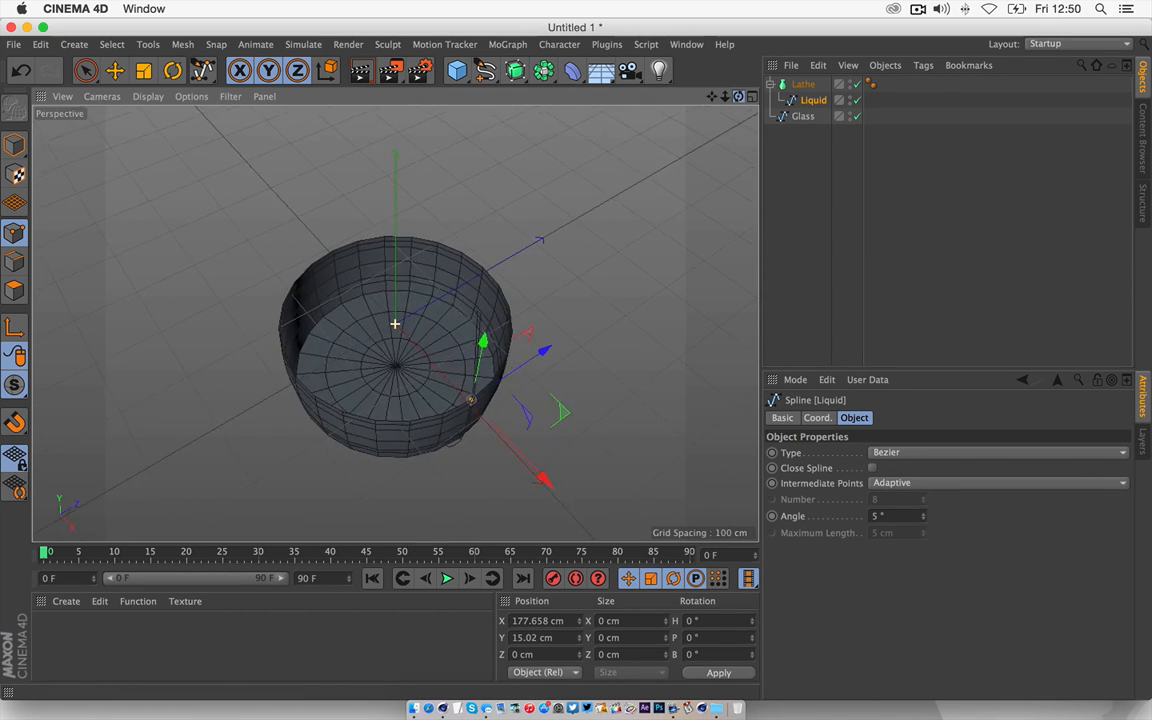
pyautogui.moveTo(738, 97); pyautogui.dragTo(796, 44)
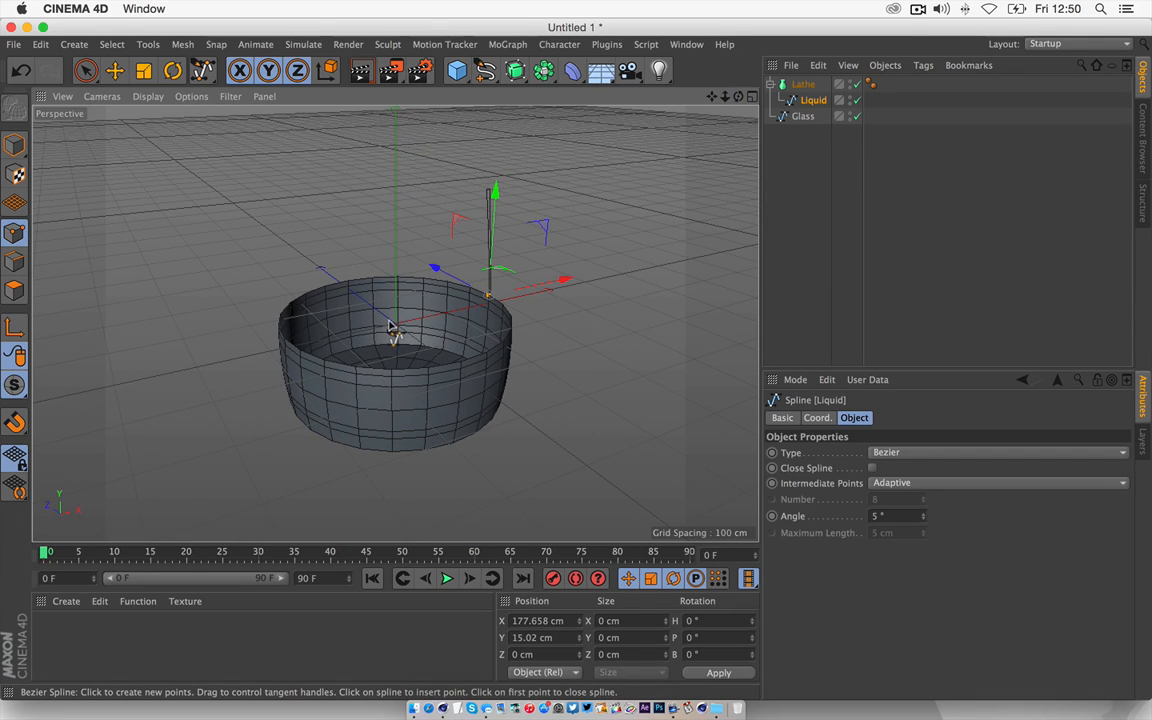
# - Take the Liquid spline out of the Lathe object and delete the Lathe
pyautogui.click(753, 99)
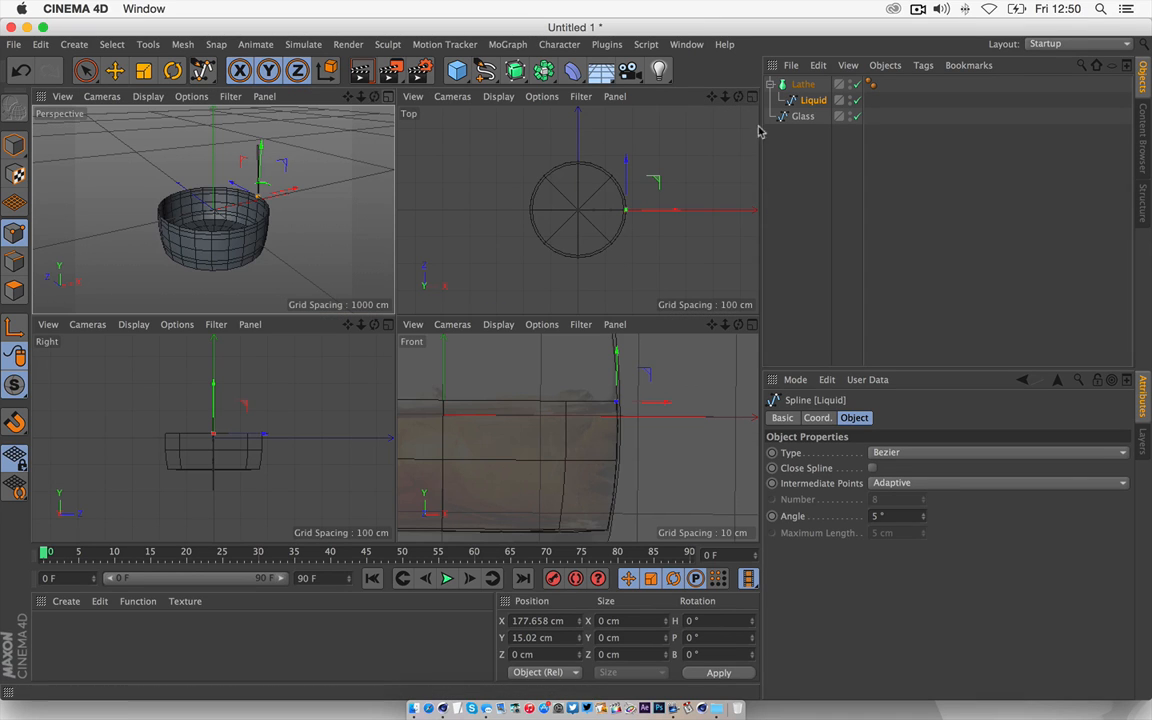
pyautogui.click(753, 327)
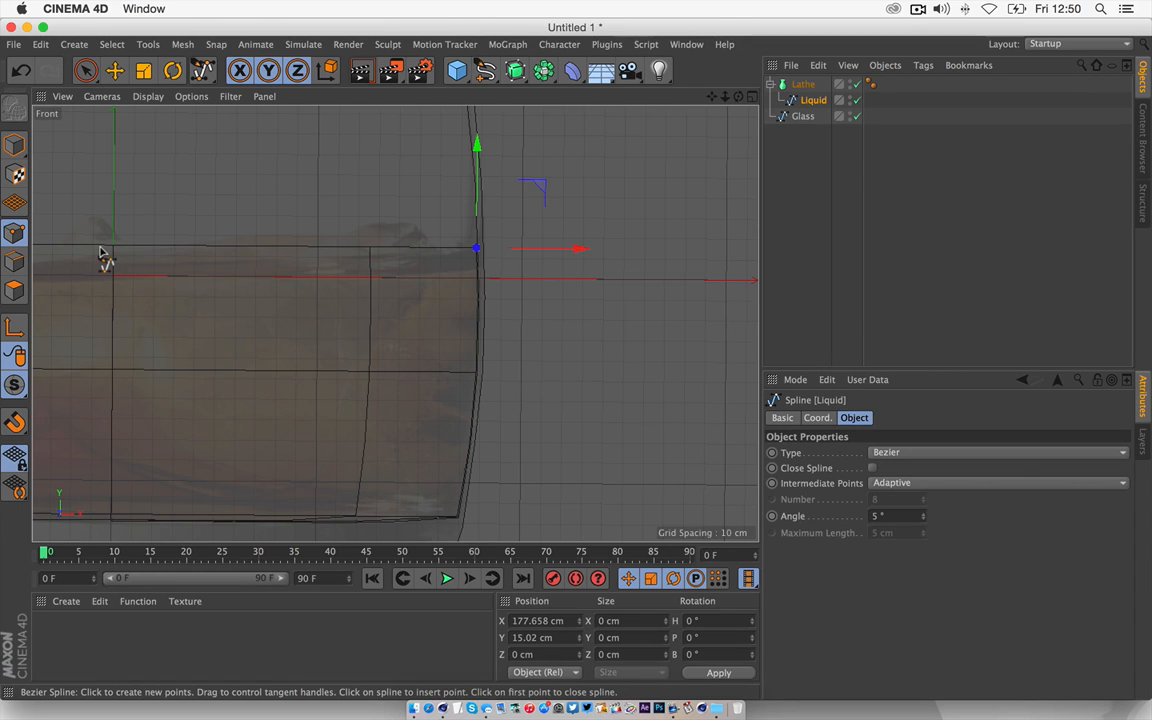
pyautogui.moveTo(783, 137); pyautogui.dragTo(785, 132)
pyautogui.click(801, 86)
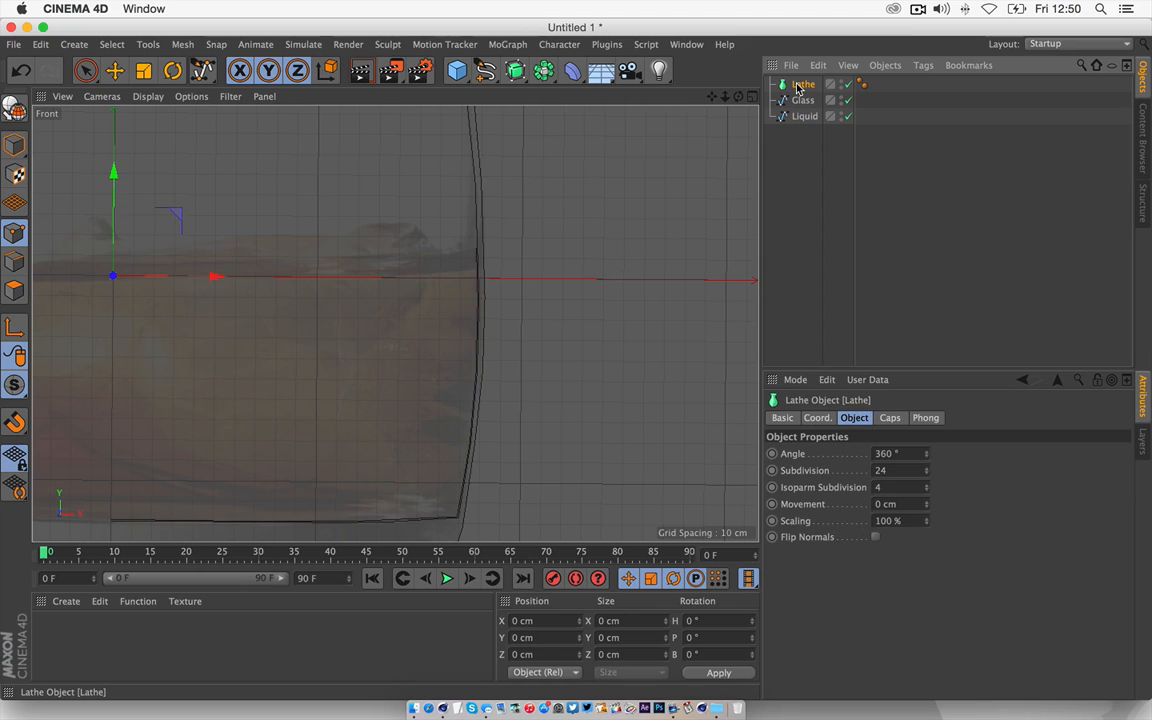
pyautogui.press('Delete')
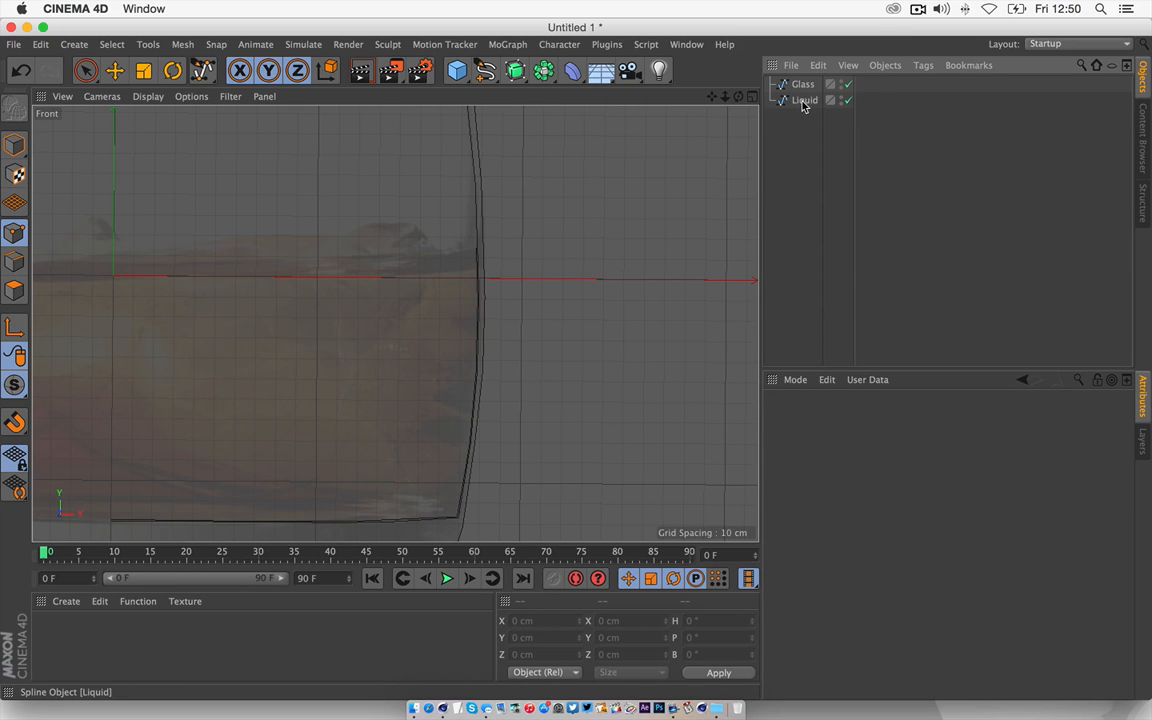
# - Extend the Liquid spline across the liquid's surface with a point on the vertical axis, at about X -0.25, Y 12 cm
pyautogui.click(803, 102)
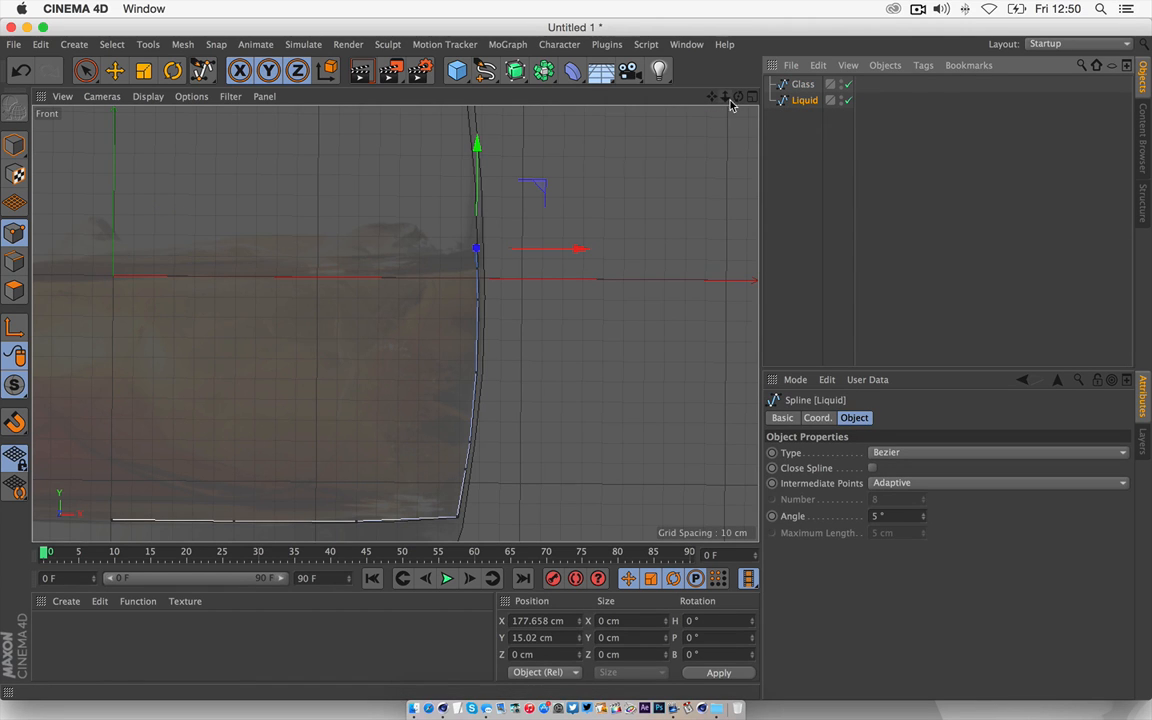
pyautogui.scroll(5, 395, 323)
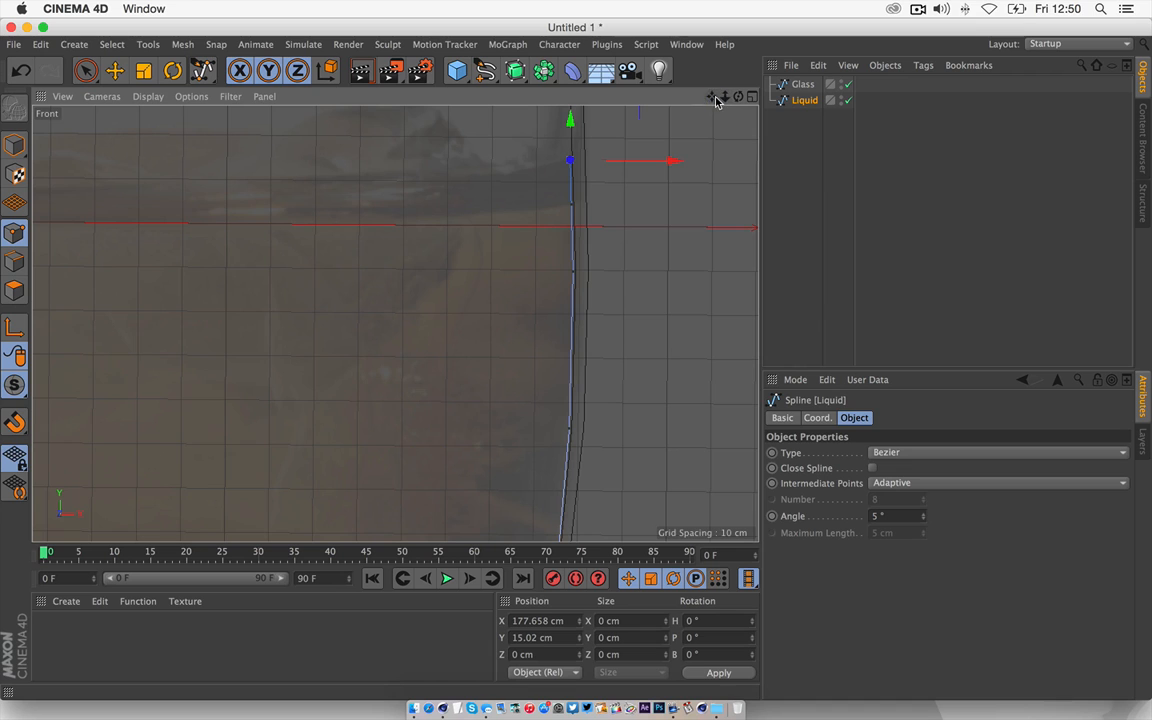
pyautogui.moveTo(712, 97); pyautogui.dragTo(1050, 80)
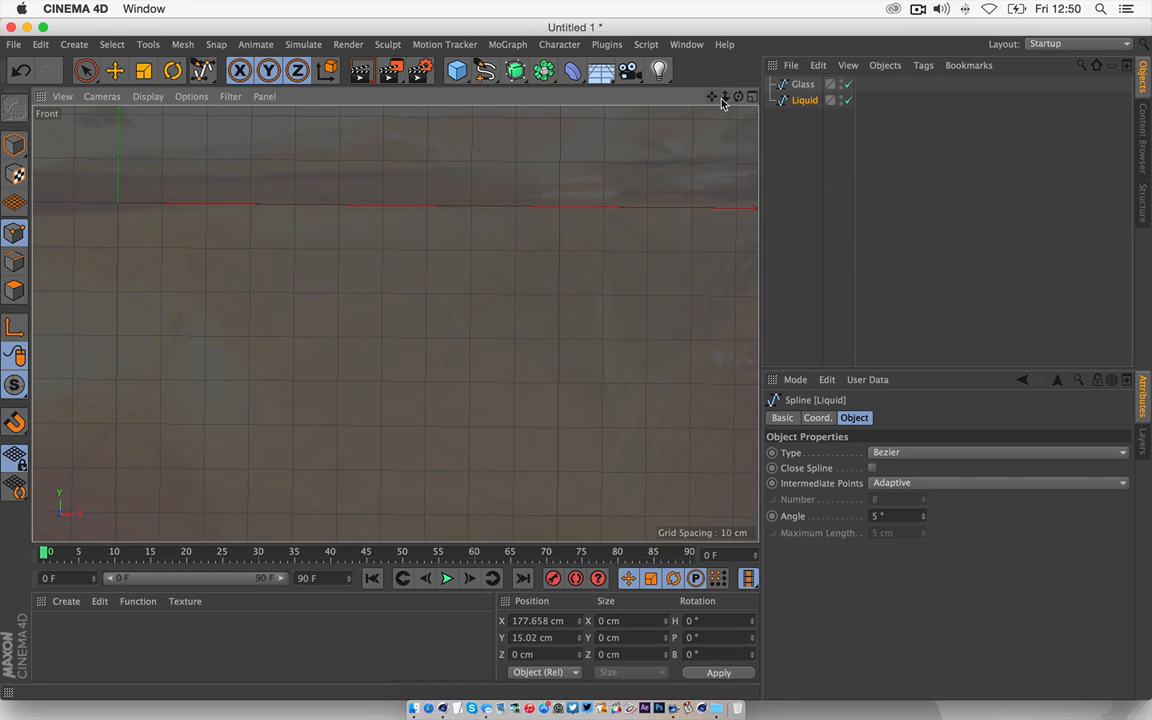
pyautogui.moveTo(724, 104); pyautogui.dragTo(835, 149)
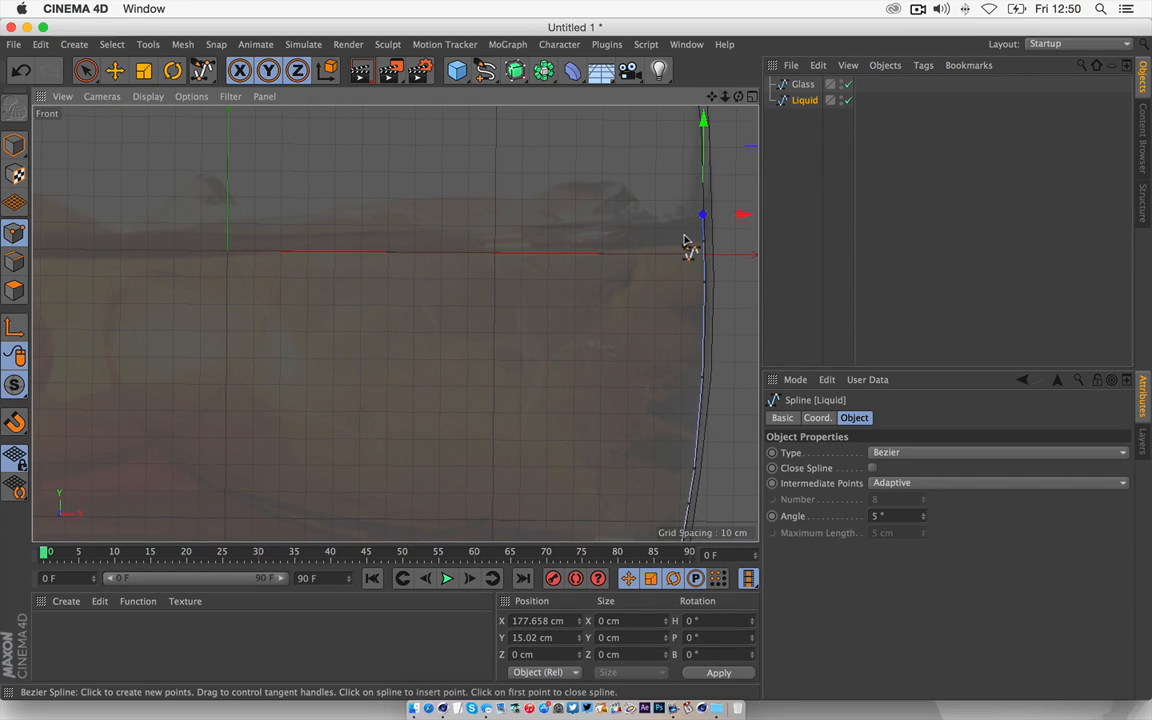
pyautogui.click(228, 218)
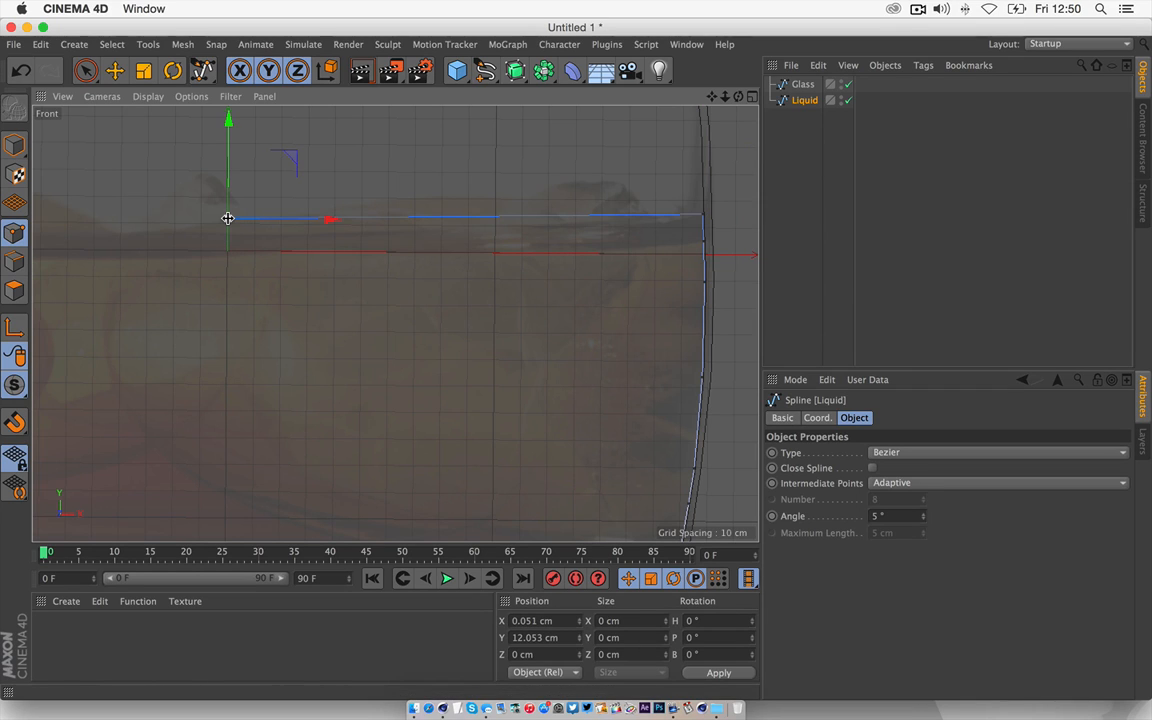
pyautogui.moveTo(330, 220); pyautogui.dragTo(325, 220)
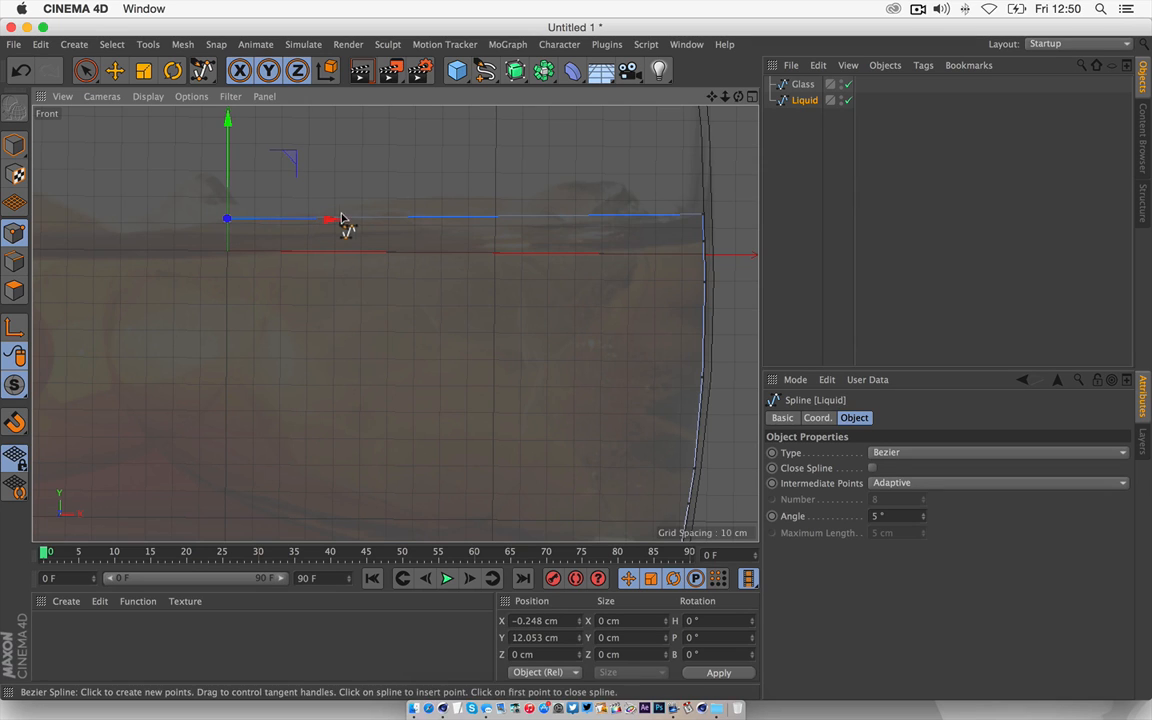
# - Add a Lathe object in the perspective view and nest the Liquid spline under it
pyautogui.click(753, 97)
pyautogui.click(388, 97)
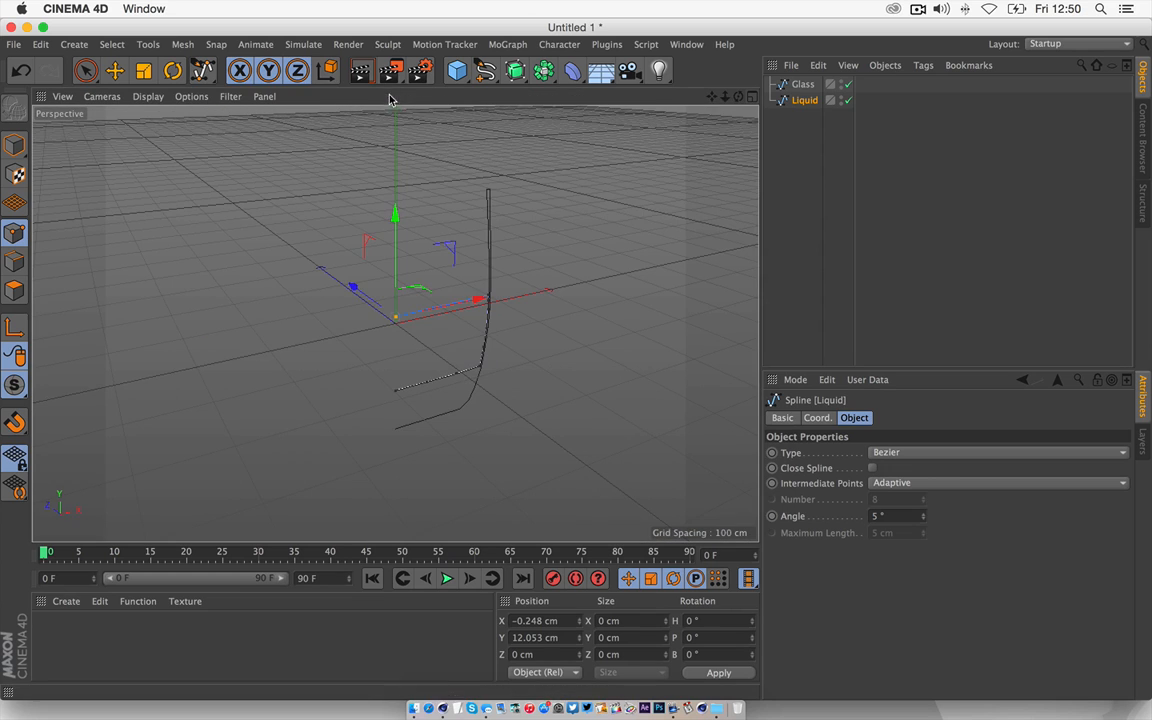
pyautogui.scroll(2, 395, 323)
pyautogui.keyDown('alt'); pyautogui.moveTo(395, 323); pyautogui.dragTo(571, 298); pyautogui.keyUp('alt')
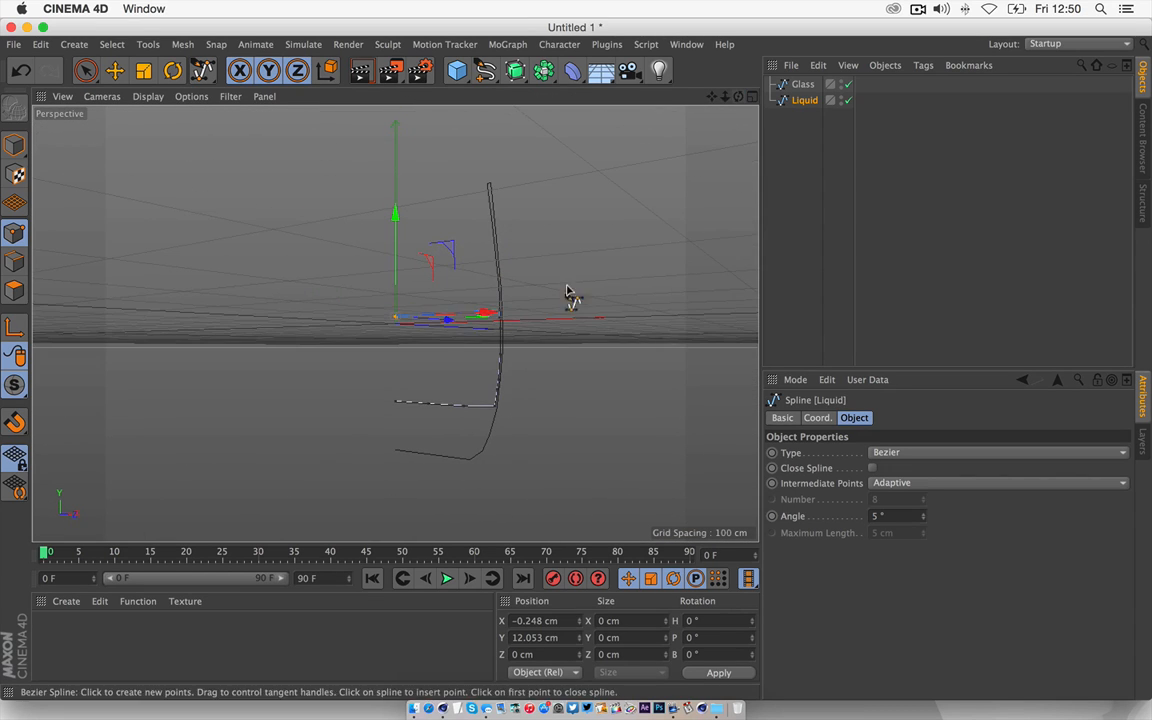
pyautogui.click(866, 144)
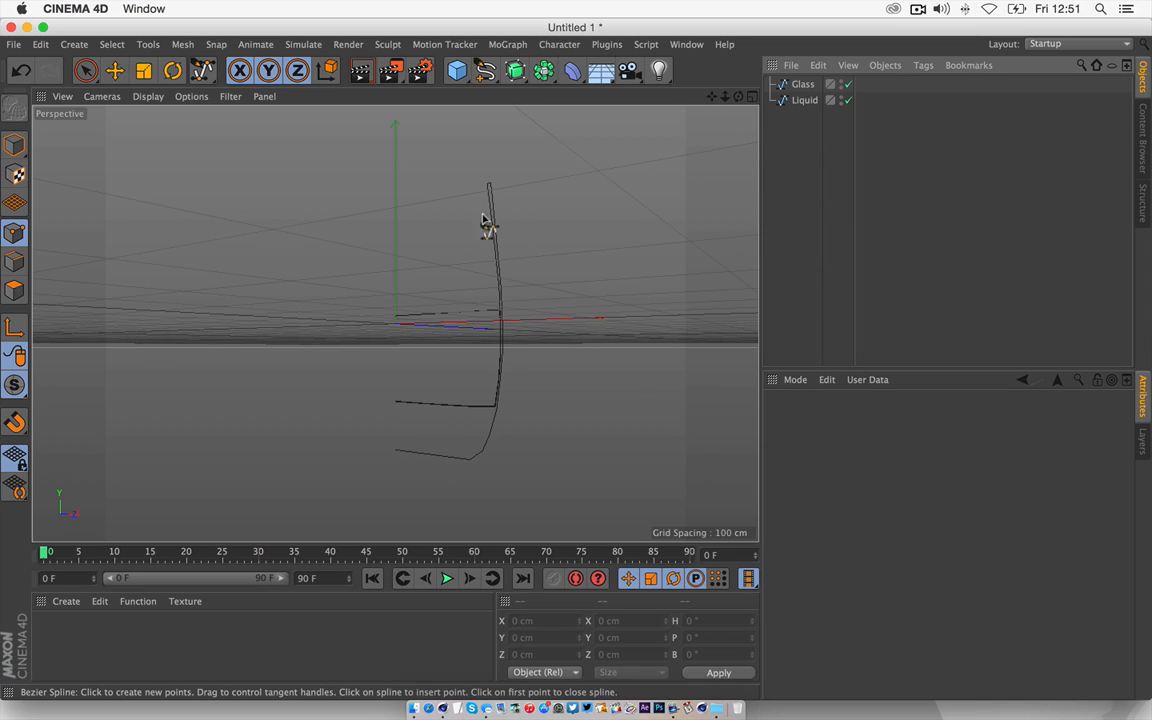
pyautogui.moveTo(515, 70); pyautogui.dragTo(557, 128)
pyautogui.moveTo(803, 116); pyautogui.dragTo(737, 101)
# - Add a second Lathe object, nest the Glass spline under it, and inspect the glass interior
pyautogui.click(804, 117)
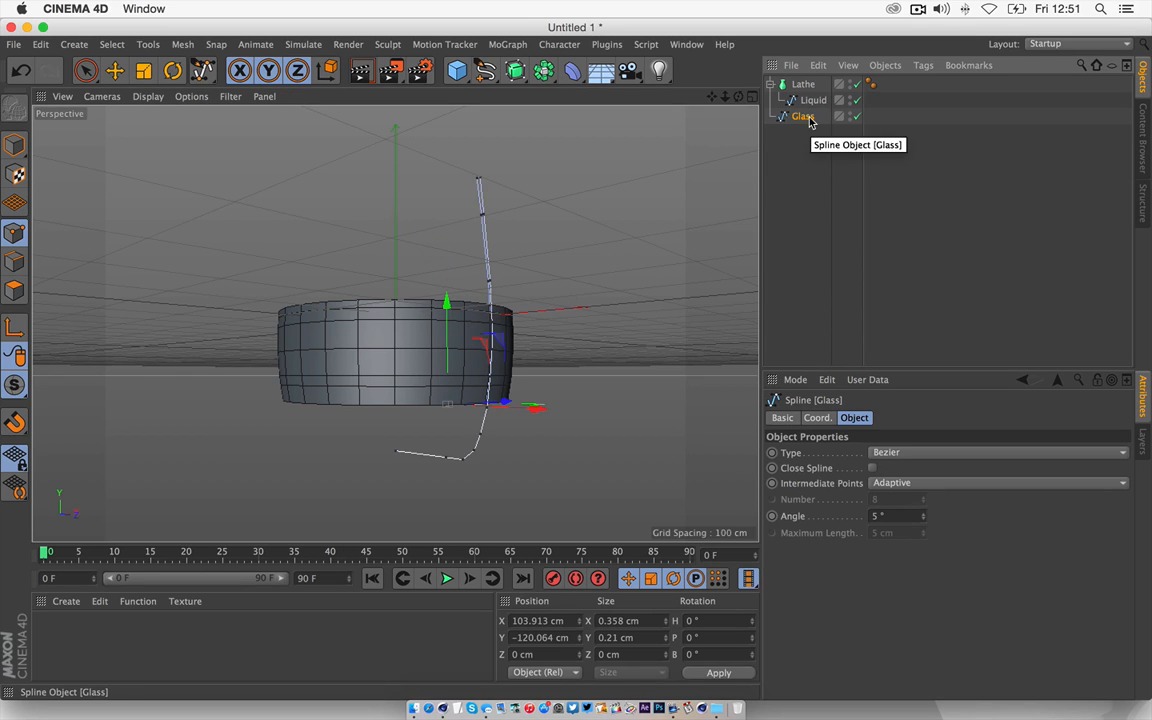
pyautogui.click(527, 77)
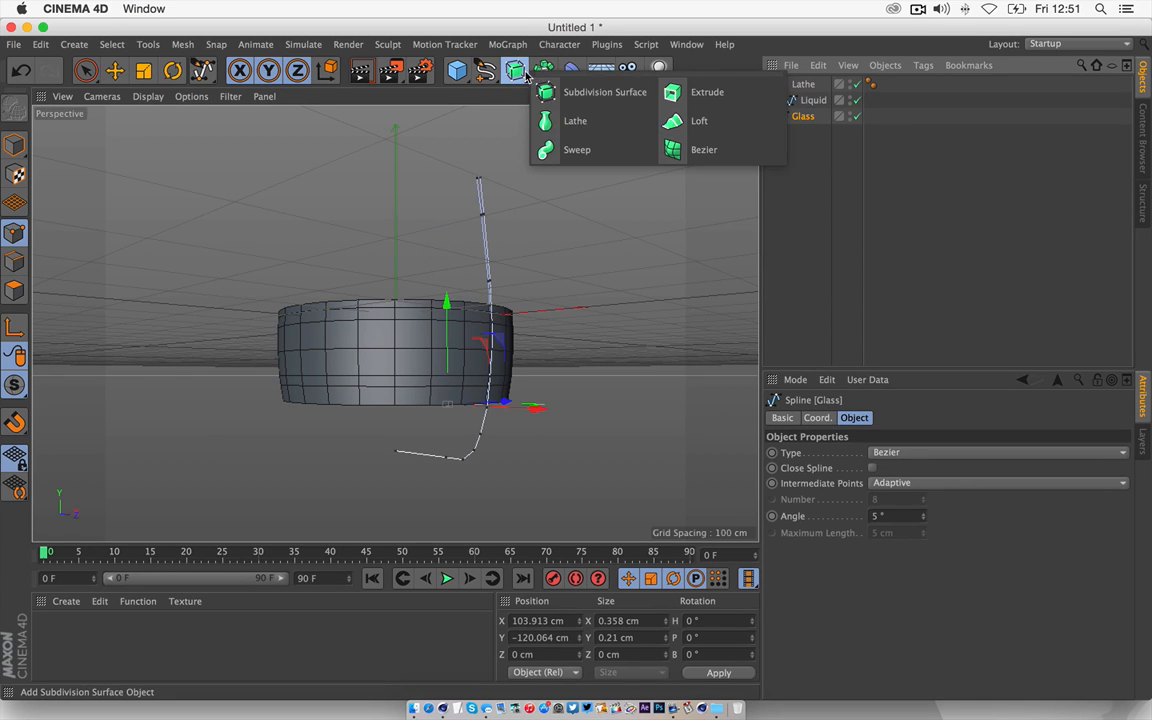
pyautogui.click(612, 124)
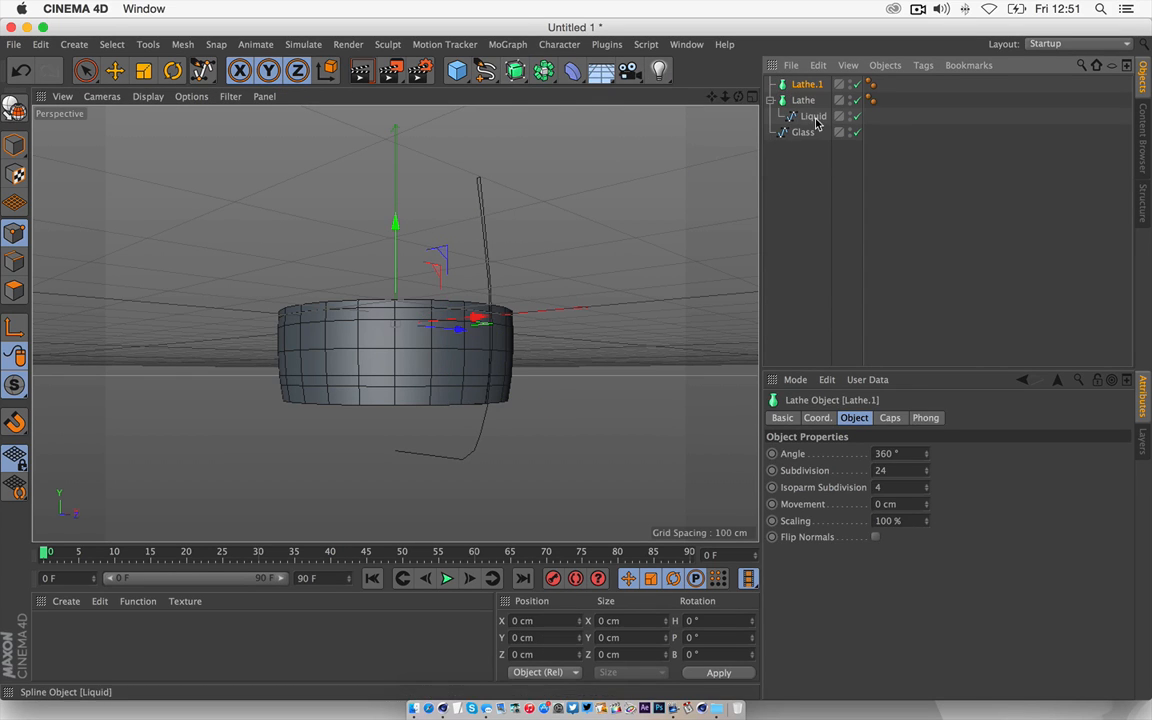
pyautogui.moveTo(800, 104); pyautogui.dragTo(704, 108)
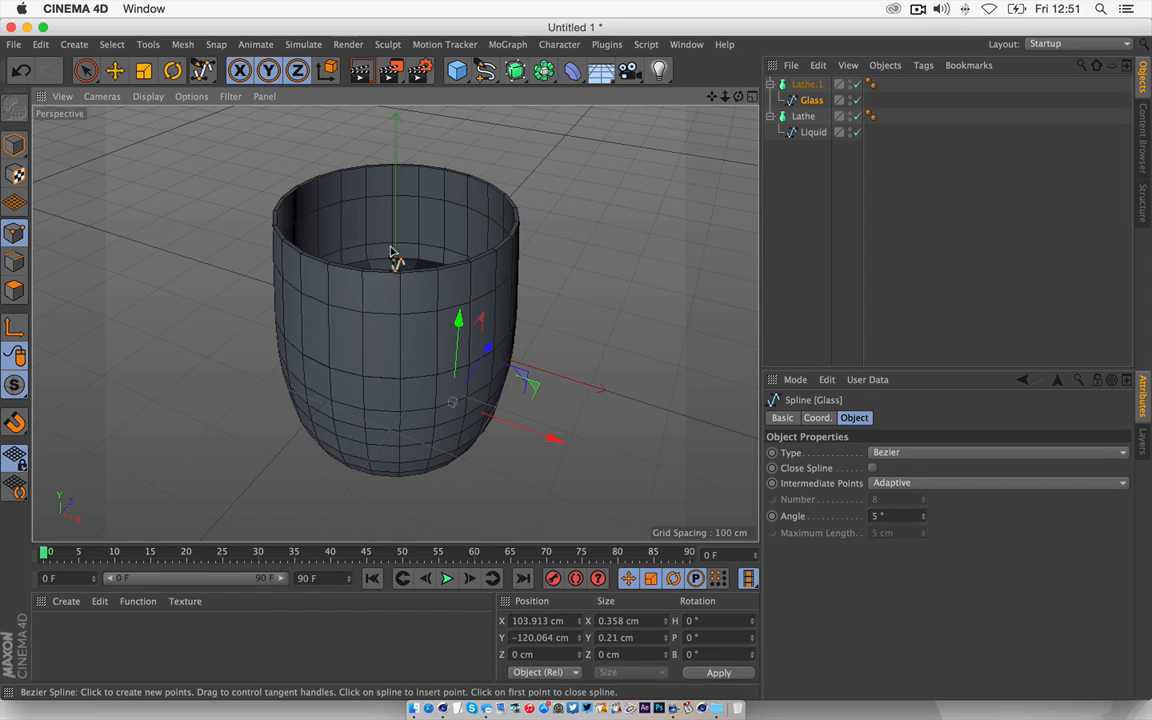
pyautogui.scroll(6, 395, 323)
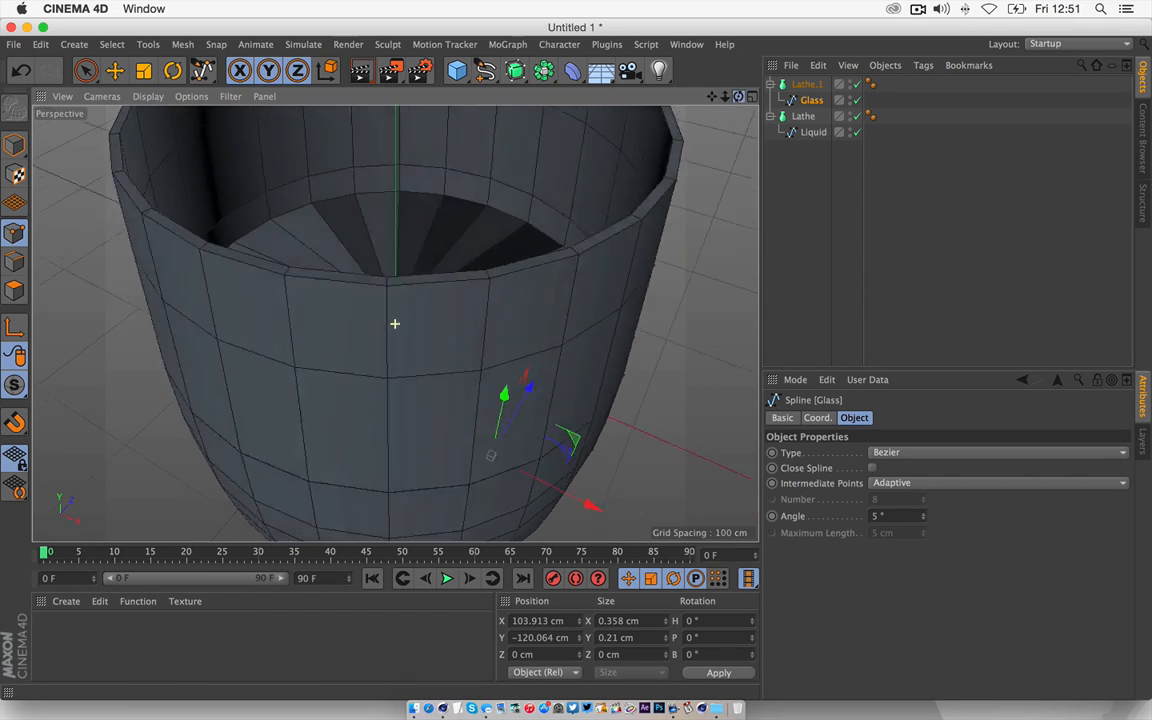
pyautogui.keyDown('alt'); pyautogui.moveTo(556, 262); pyautogui.dragTo(534, 292); pyautogui.keyUp('alt')
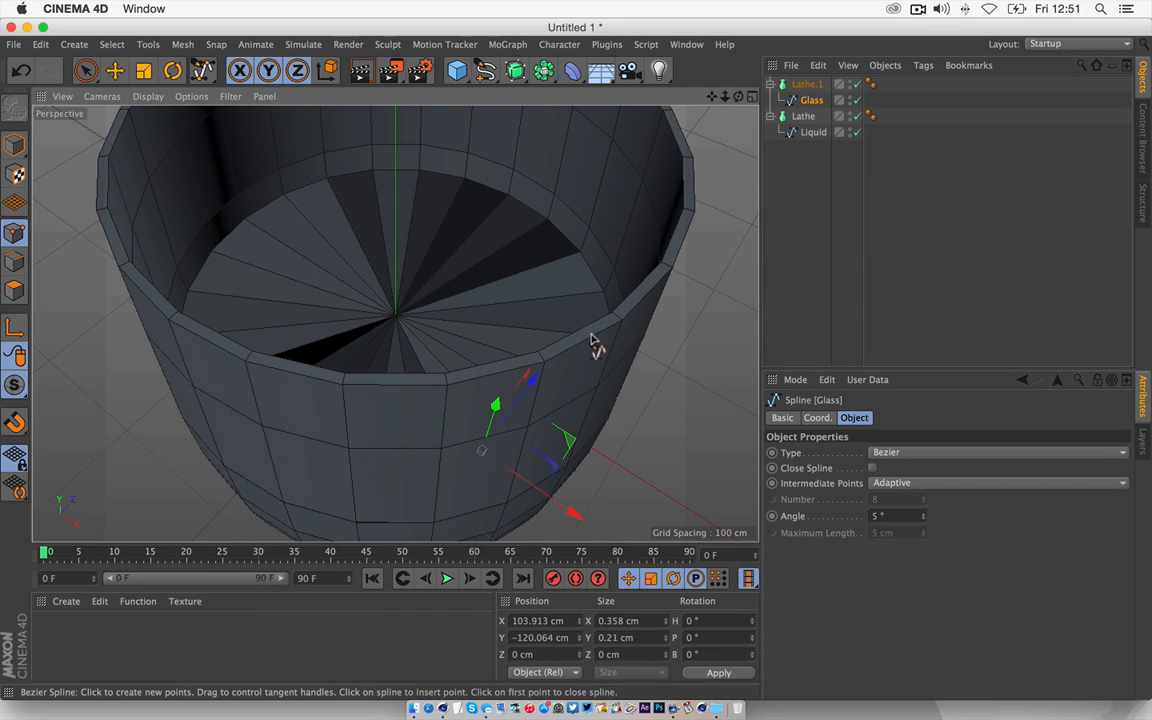
# - Rename the Lathe object that holds the Glass spline as Glass
pyautogui.click(810, 89)
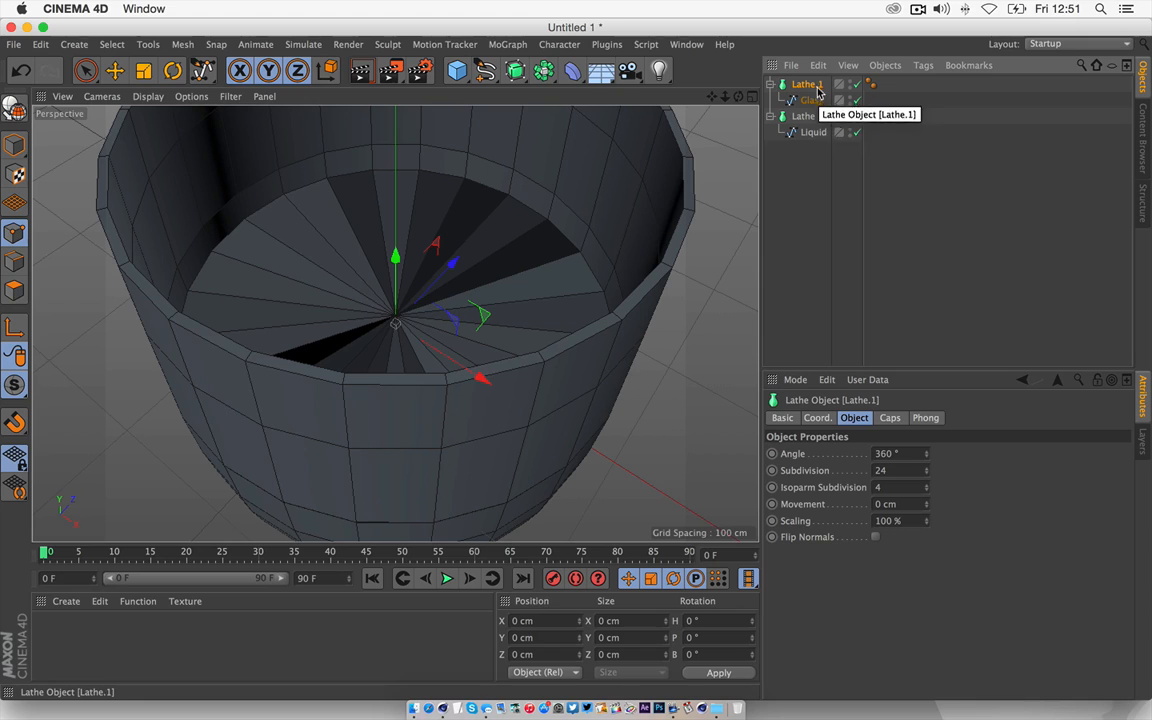
pyautogui.doubleClick(808, 85)
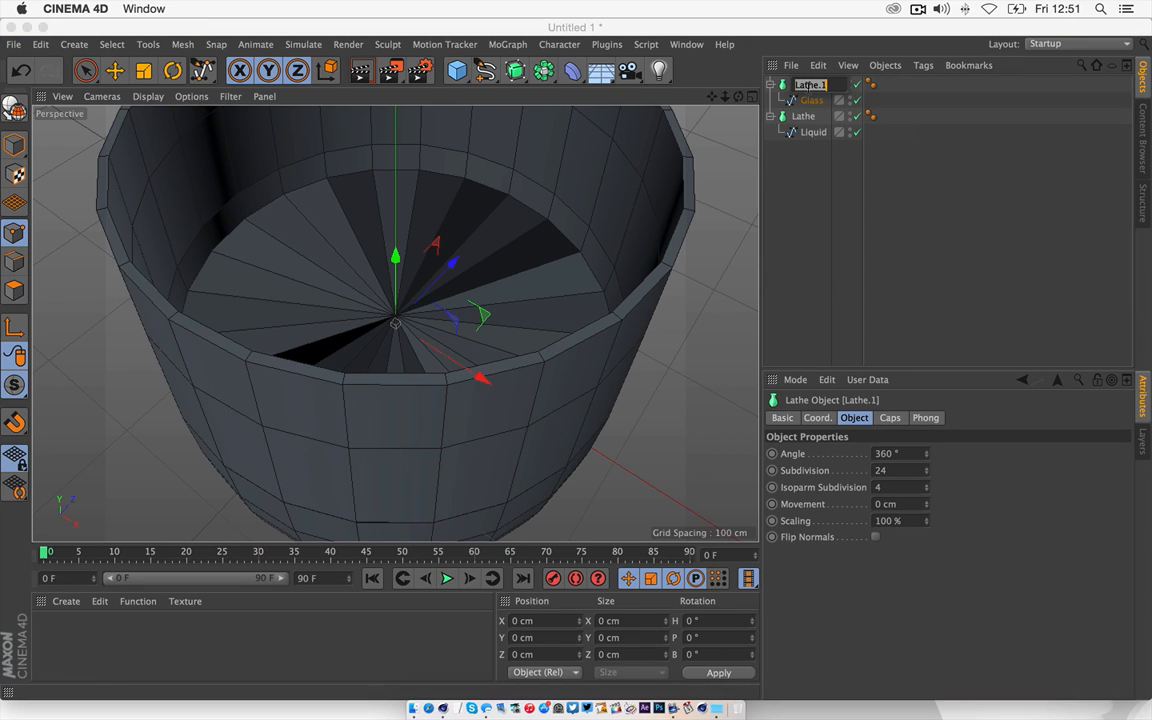
pyautogui.press('Return')
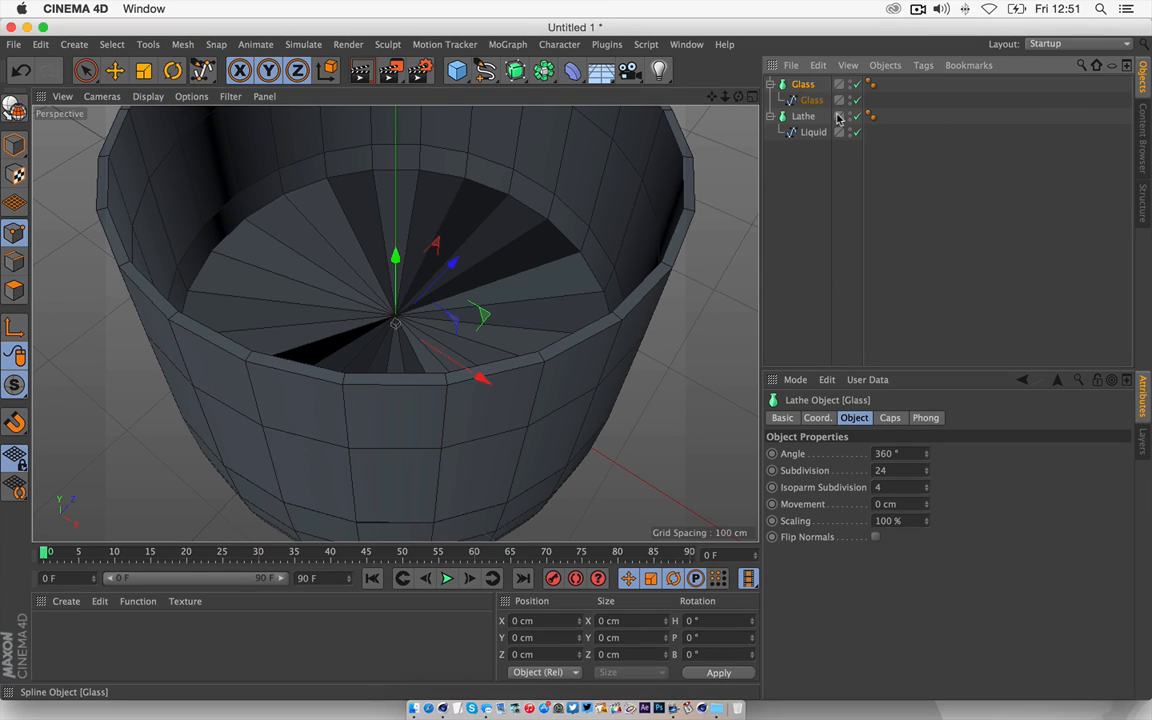
# - Rename the Lathe object that holds the Liquid spline as Liquid
pyautogui.click(813, 134)
pyautogui.doubleClick(802, 121)
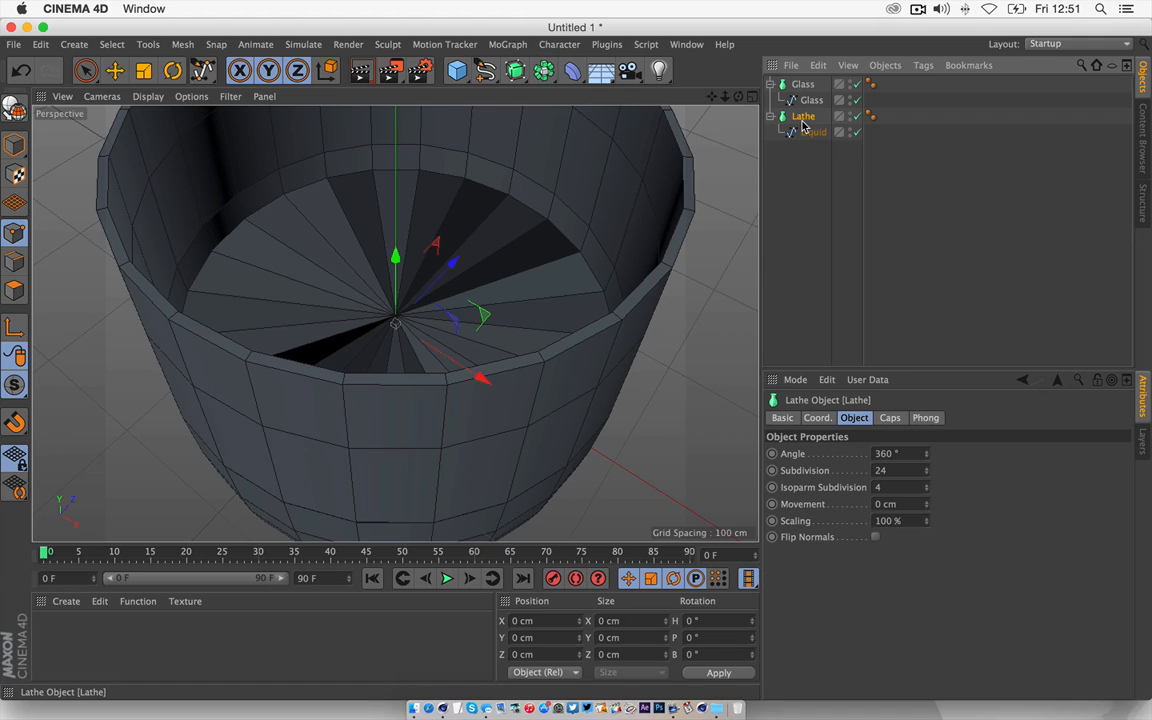
pyautogui.write('Liqu')
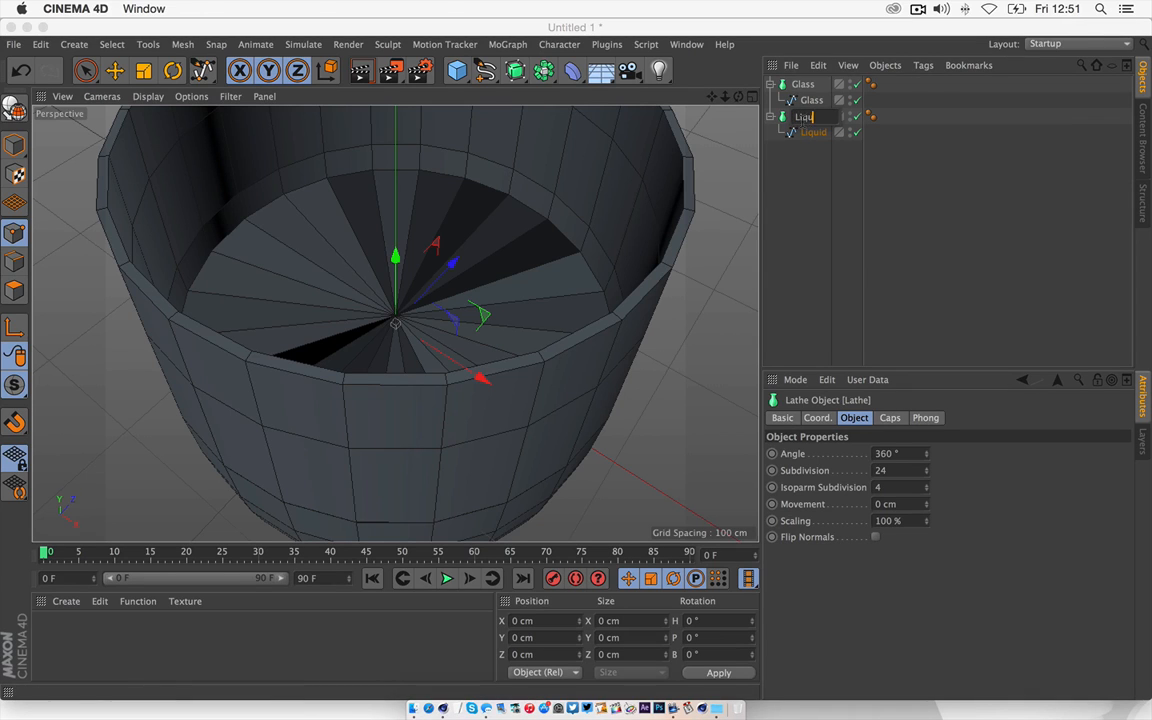
pyautogui.write('id')
pyautogui.press('Return')
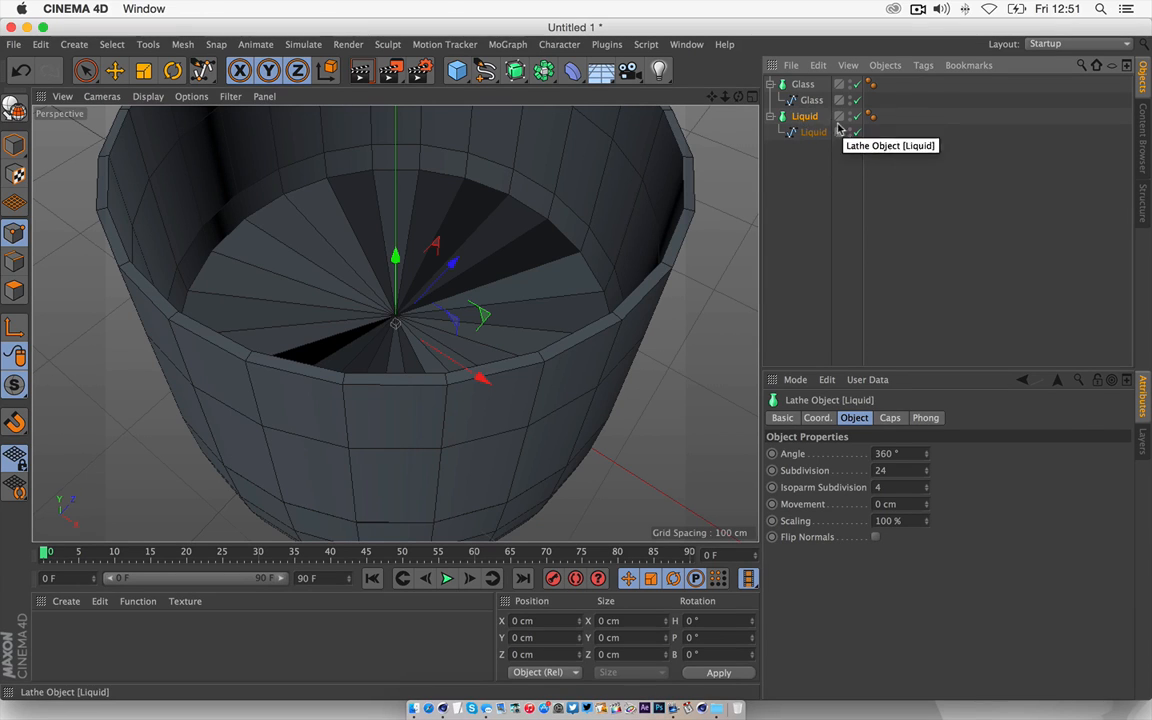
# - Set the Glass Lathe object's Subdivision to 68 and inspect the smoother wall and rim
pyautogui.click(803, 85)
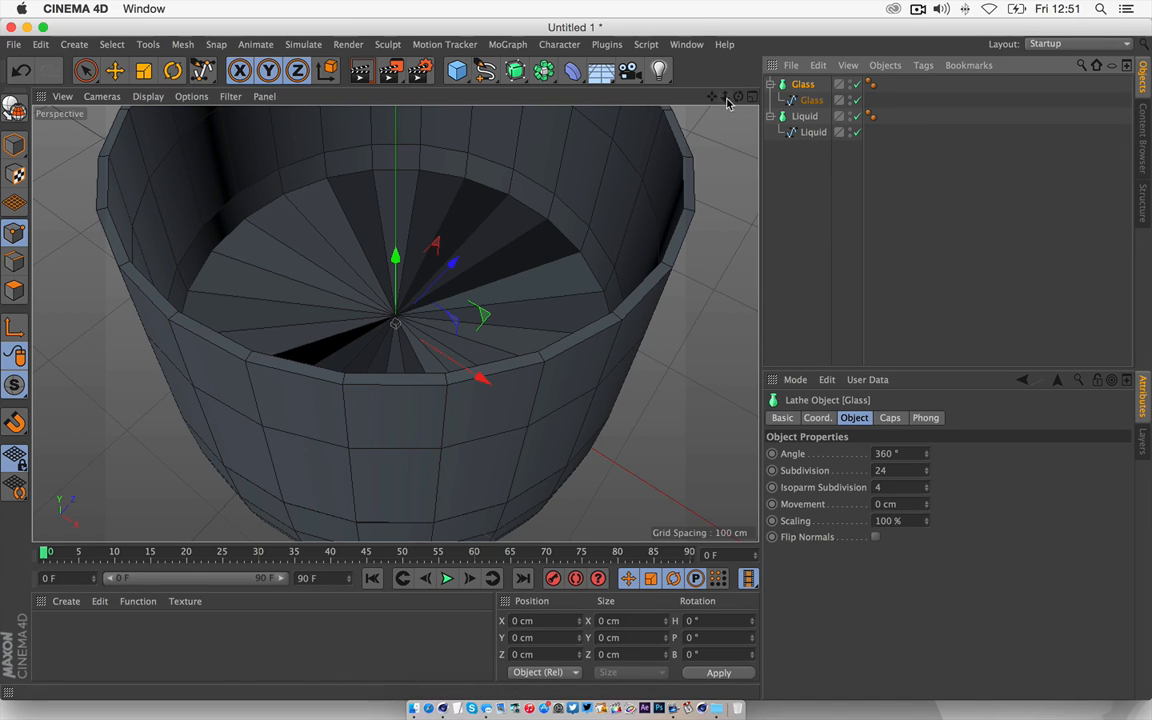
pyautogui.moveTo(726, 98); pyautogui.dragTo(570, 98)
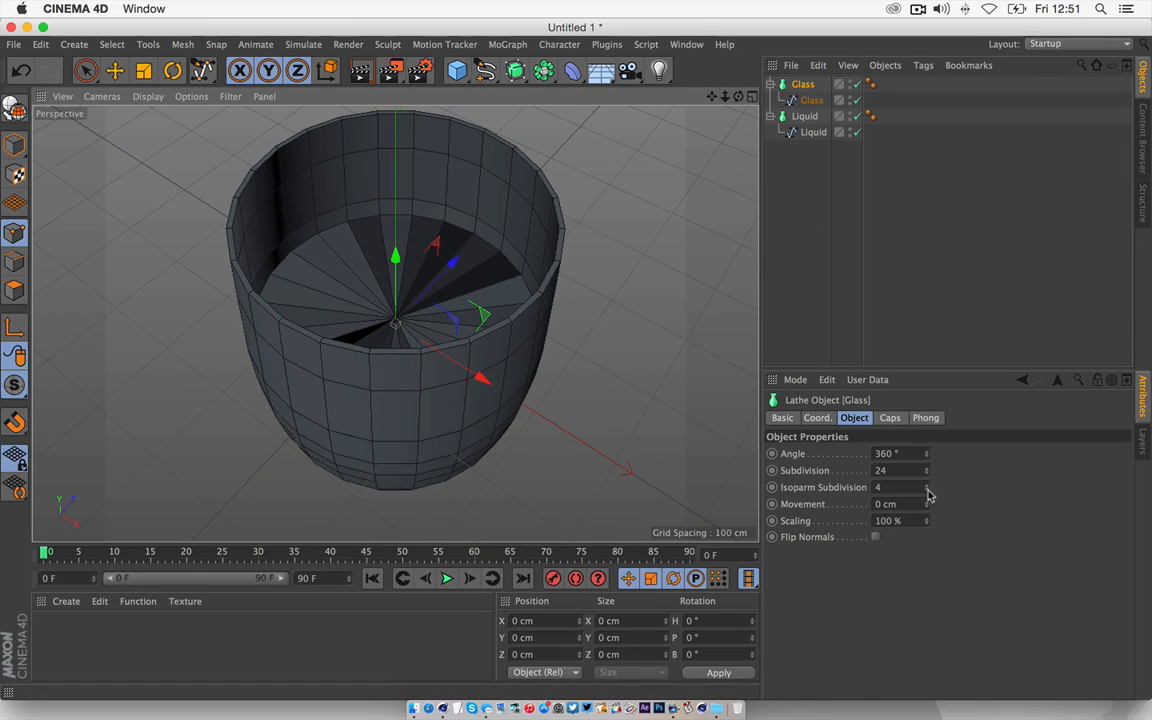
pyautogui.moveTo(926, 472); pyautogui.dragTo(979, 472)
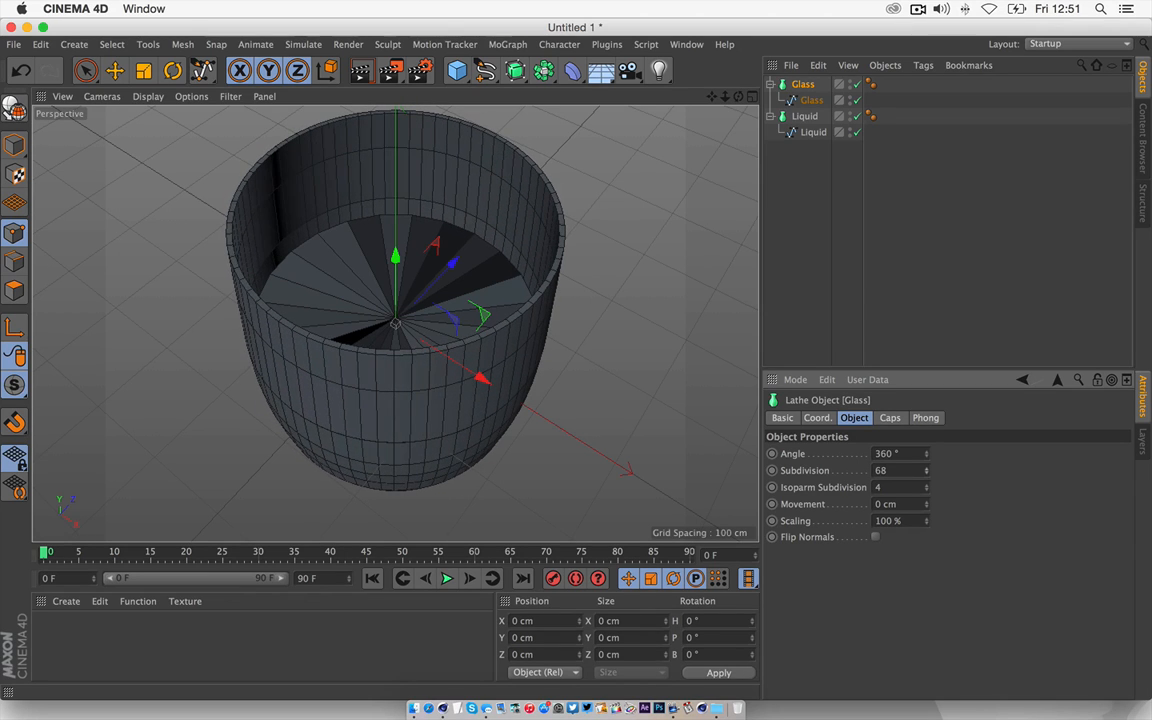
pyautogui.moveTo(738, 97)
pyautogui.mouseDown()
pyautogui.moveTo(749, 64)
pyautogui.moveTo(767, 70)
pyautogui.moveTo(743, 95)
pyautogui.mouseUp()
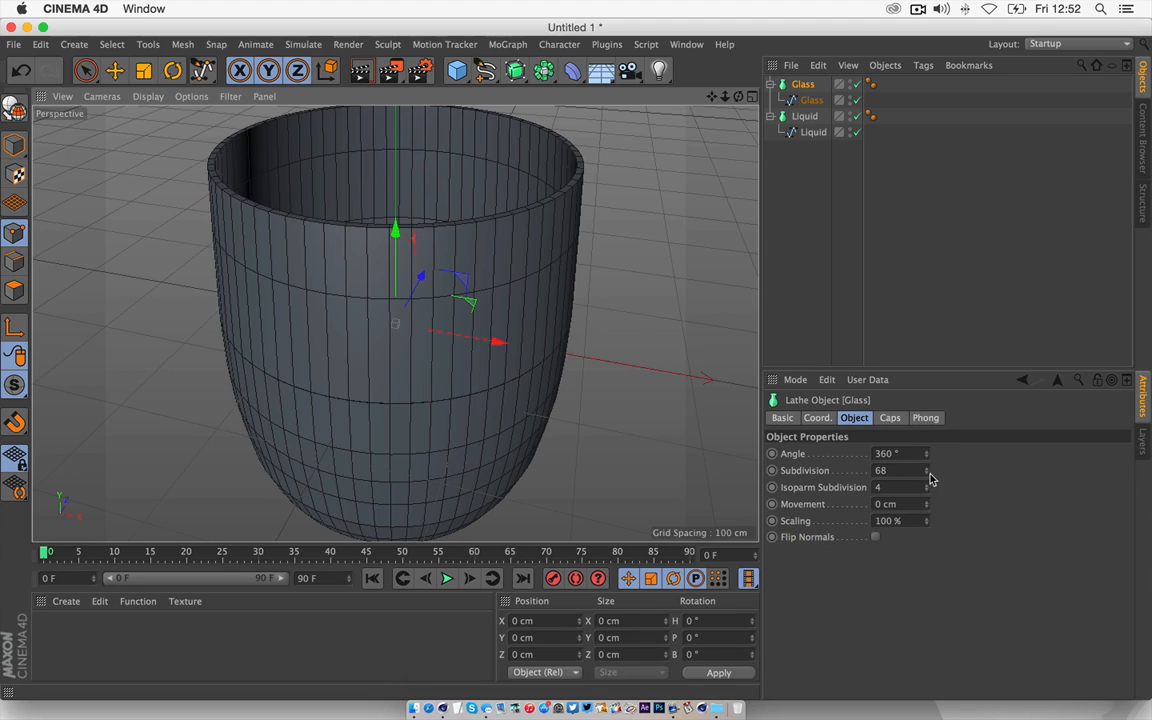
pyautogui.moveTo(738, 97)
pyautogui.mouseDown()
pyautogui.moveTo(737, 138)
pyautogui.moveTo(694, 101)
pyautogui.moveTo(760, 121)
pyautogui.moveTo(763, 143)
pyautogui.moveTo(738, 99)
pyautogui.moveTo(738, 128)
pyautogui.mouseUp()
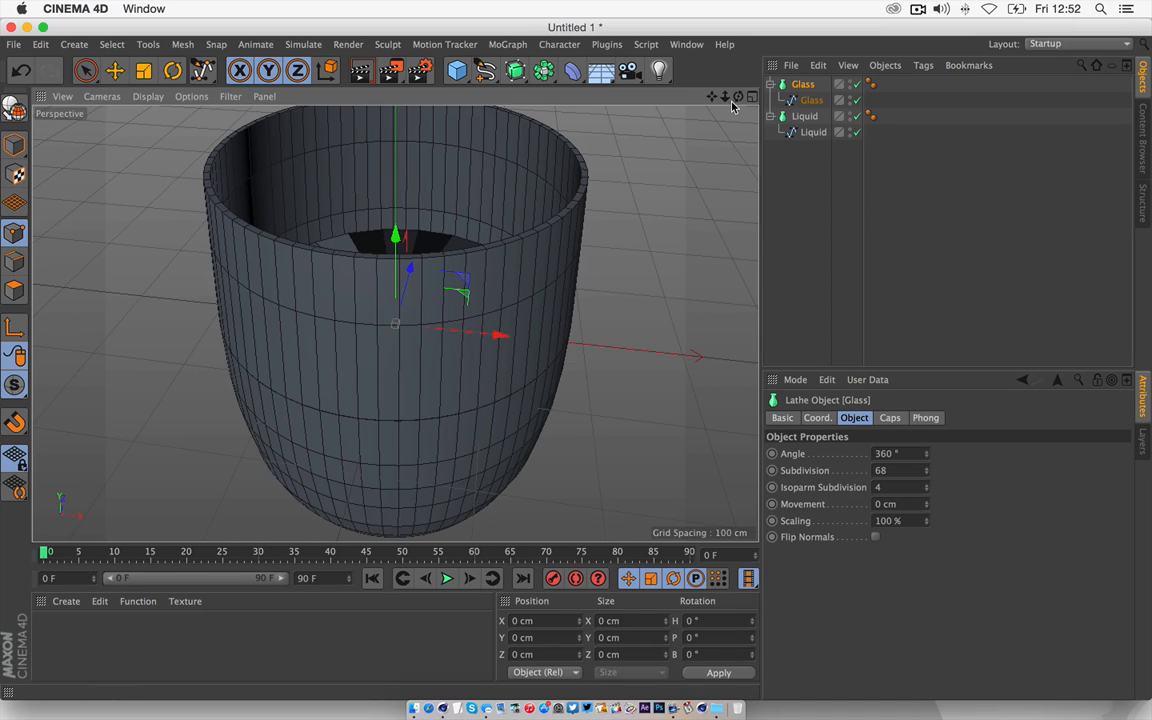
pyautogui.moveTo(725, 97); pyautogui.dragTo(733, 195)
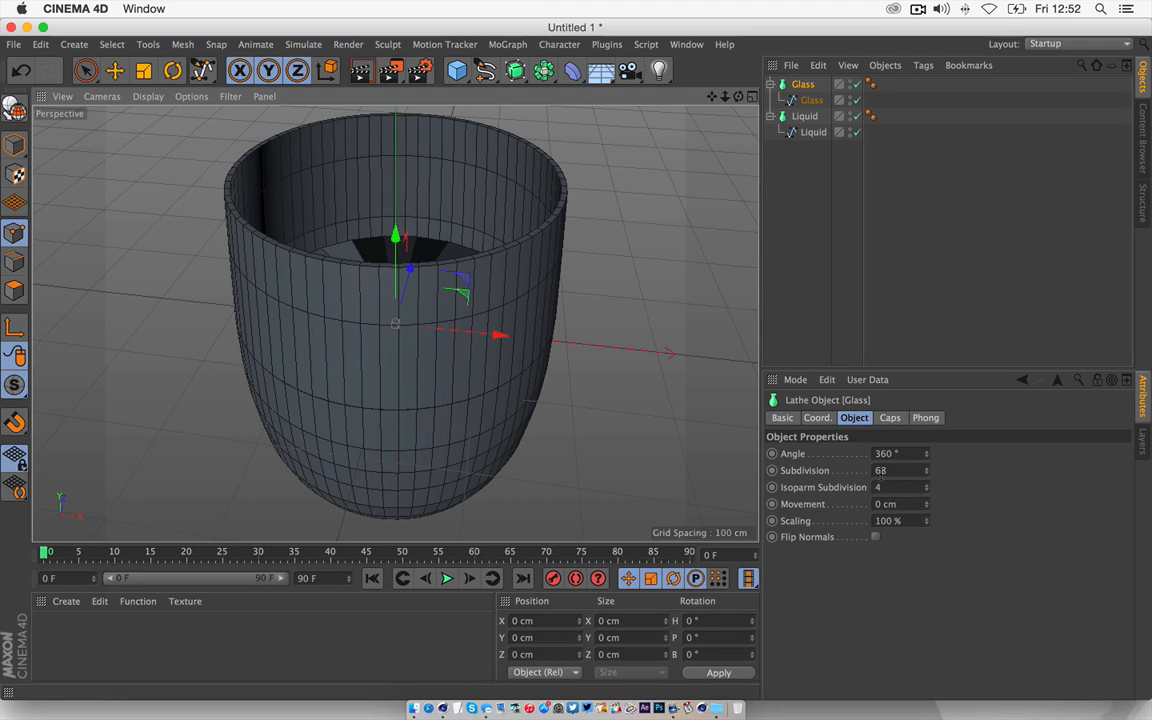
# - Set the Liquid Lathe object's Subdivision to 68 to match the glass
pyautogui.click(813, 132)
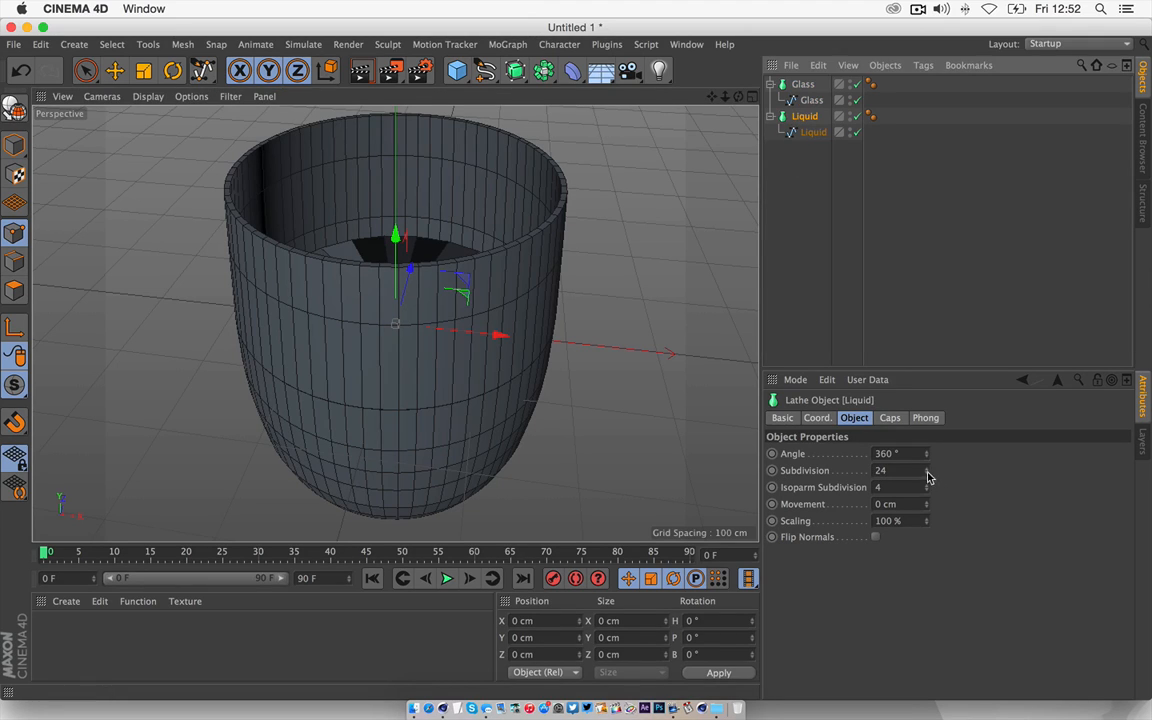
pyautogui.moveTo(927, 472); pyautogui.dragTo(973, 472)
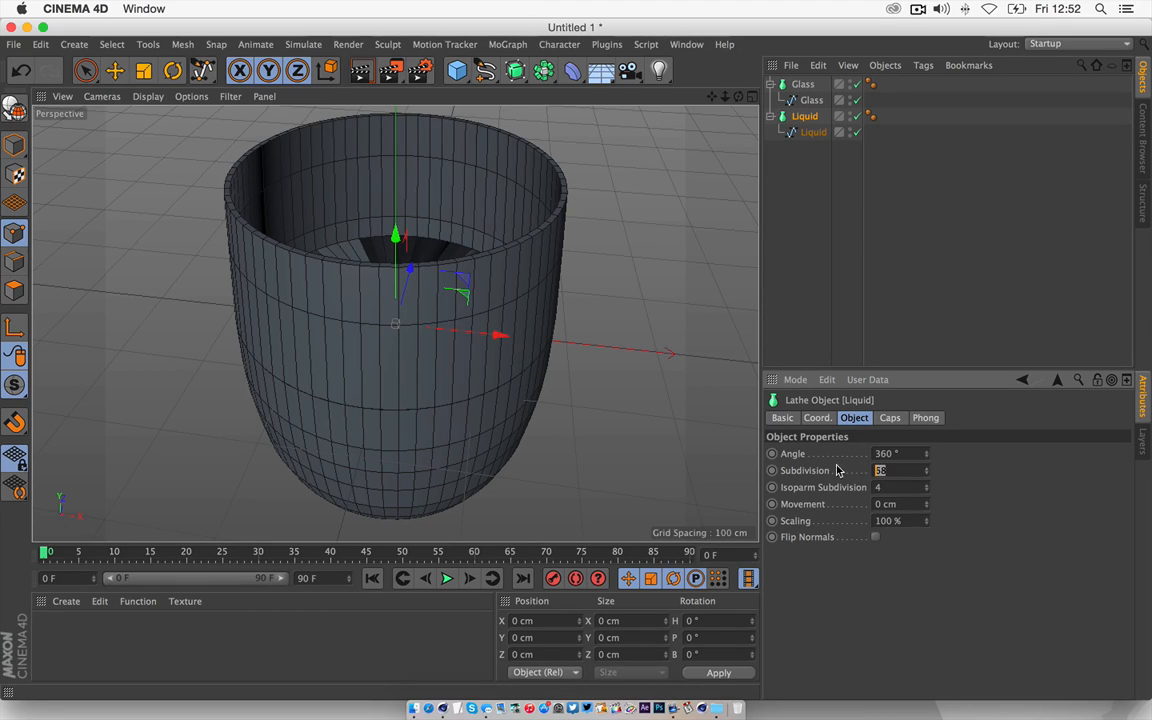
pyautogui.moveTo(738, 96); pyautogui.dragTo(687, 110)
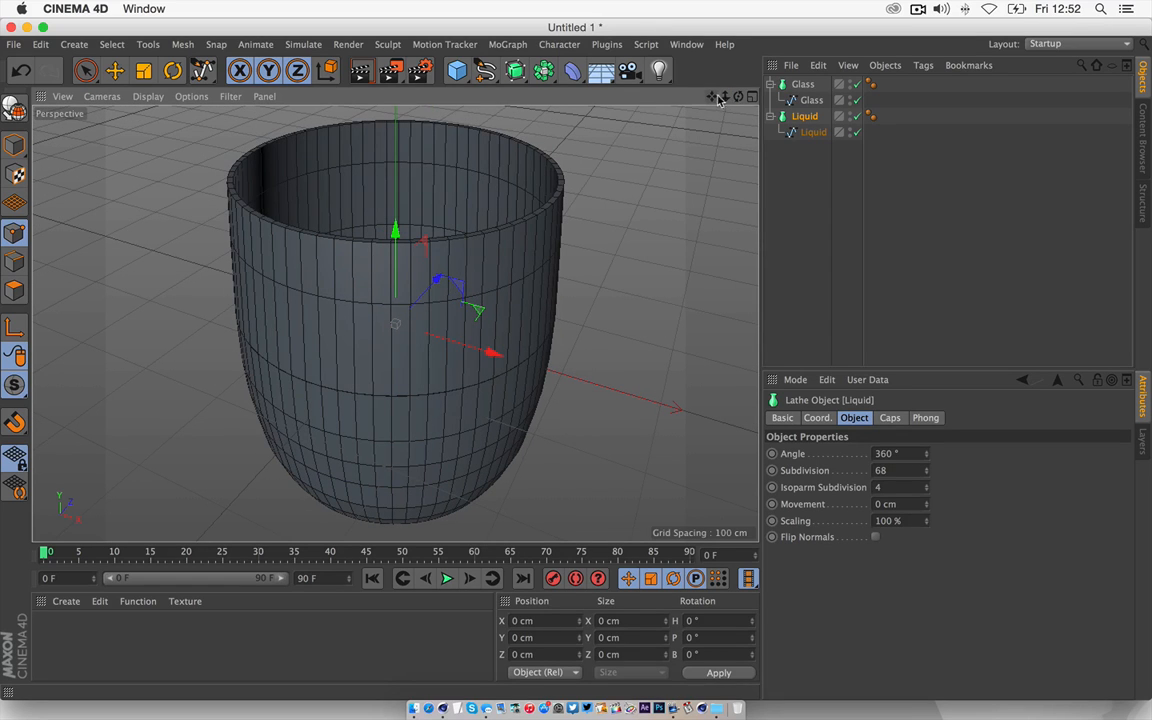
# - Collapse the Glass and Liquid hierarchies and inspect the model from above and from the side
pyautogui.click(770, 85)
pyautogui.click(770, 100)
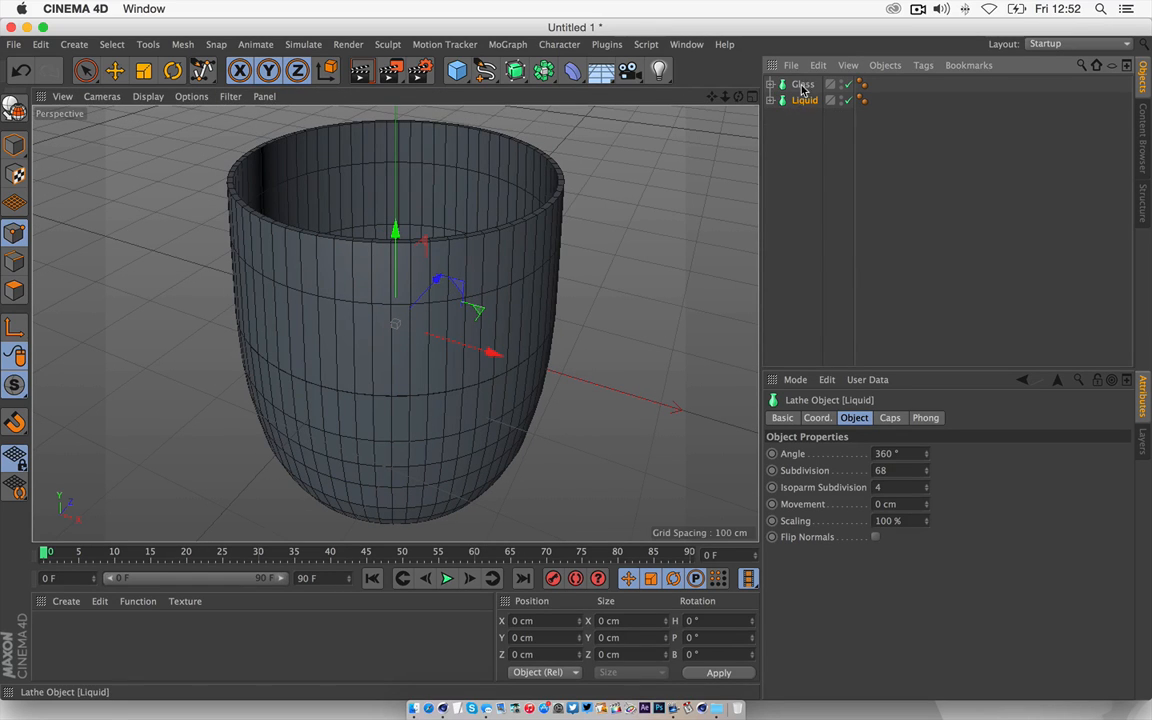
pyautogui.moveTo(725, 96)
pyautogui.mouseDown()
pyautogui.moveTo(700, 100)
pyautogui.moveTo(722, 104)
pyautogui.mouseUp()
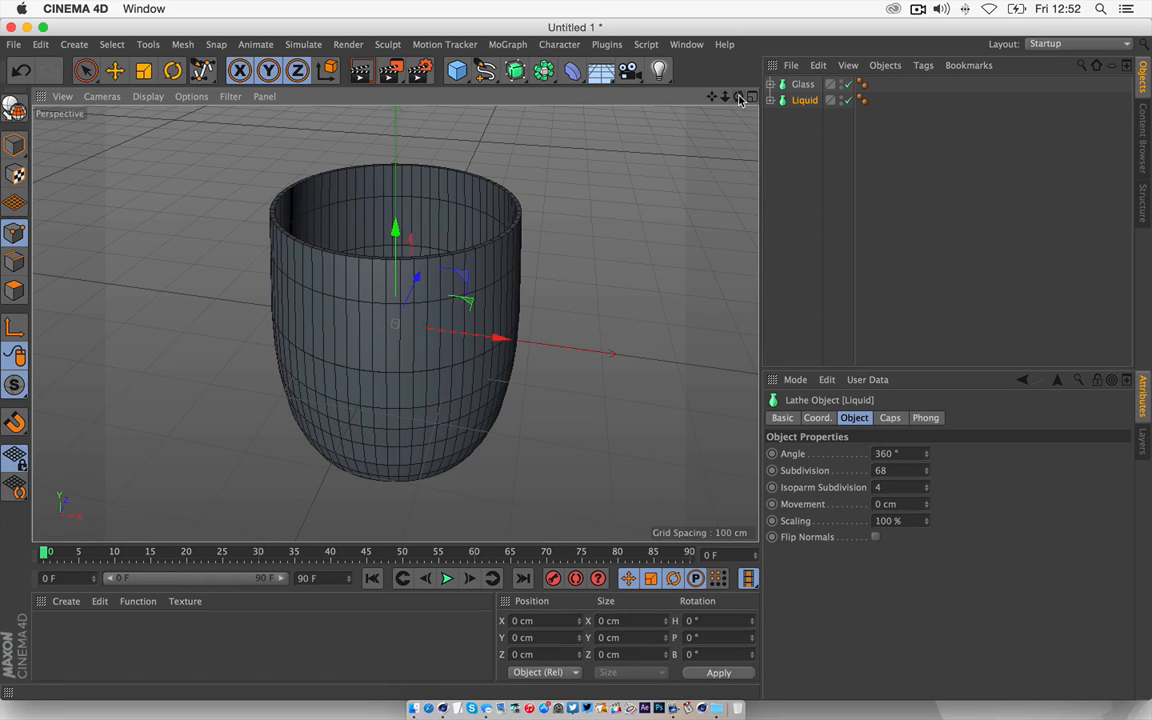
pyautogui.moveTo(739, 101); pyautogui.dragTo(753, 133)
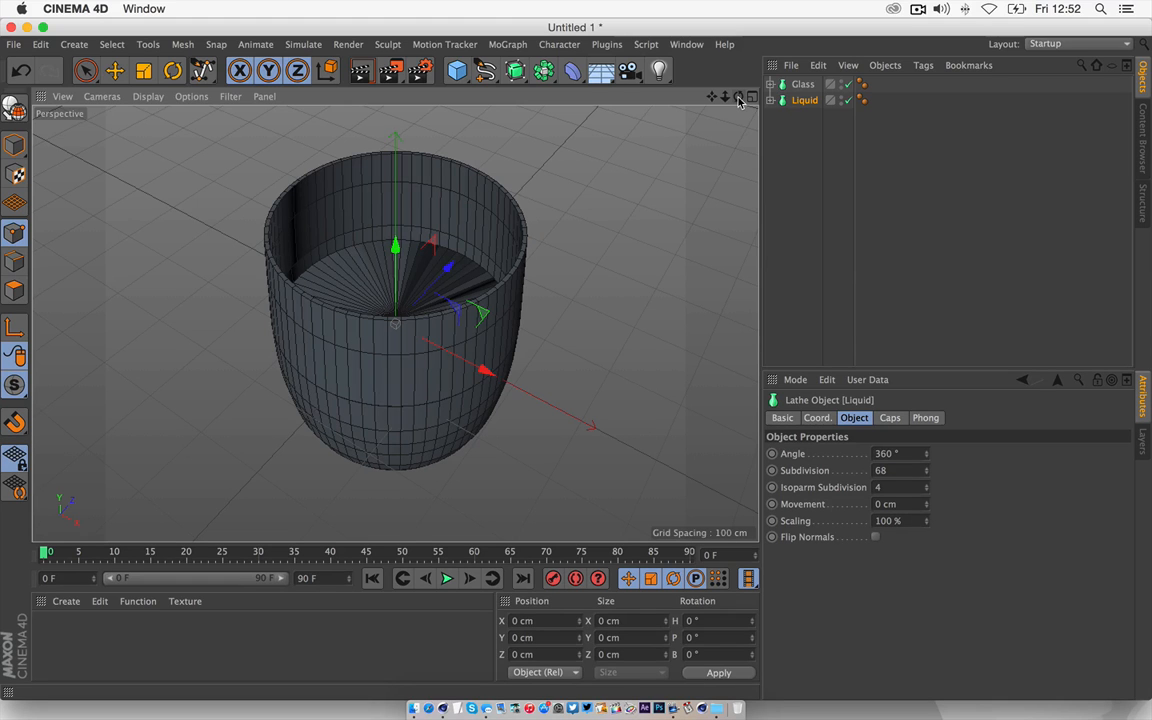
pyautogui.moveTo(739, 101); pyautogui.dragTo(735, 81)
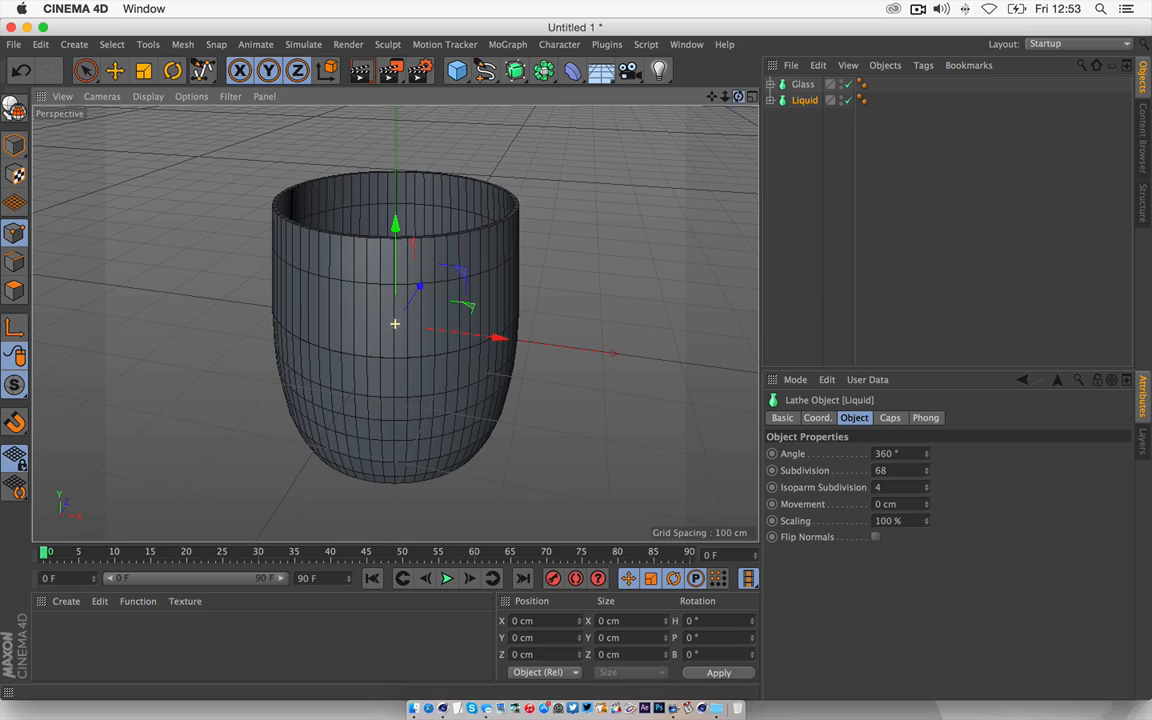
# - Add a Cube object and disable the Glass and Liquid Lathe objects so that only their splines show around it
pyautogui.click(457, 71)
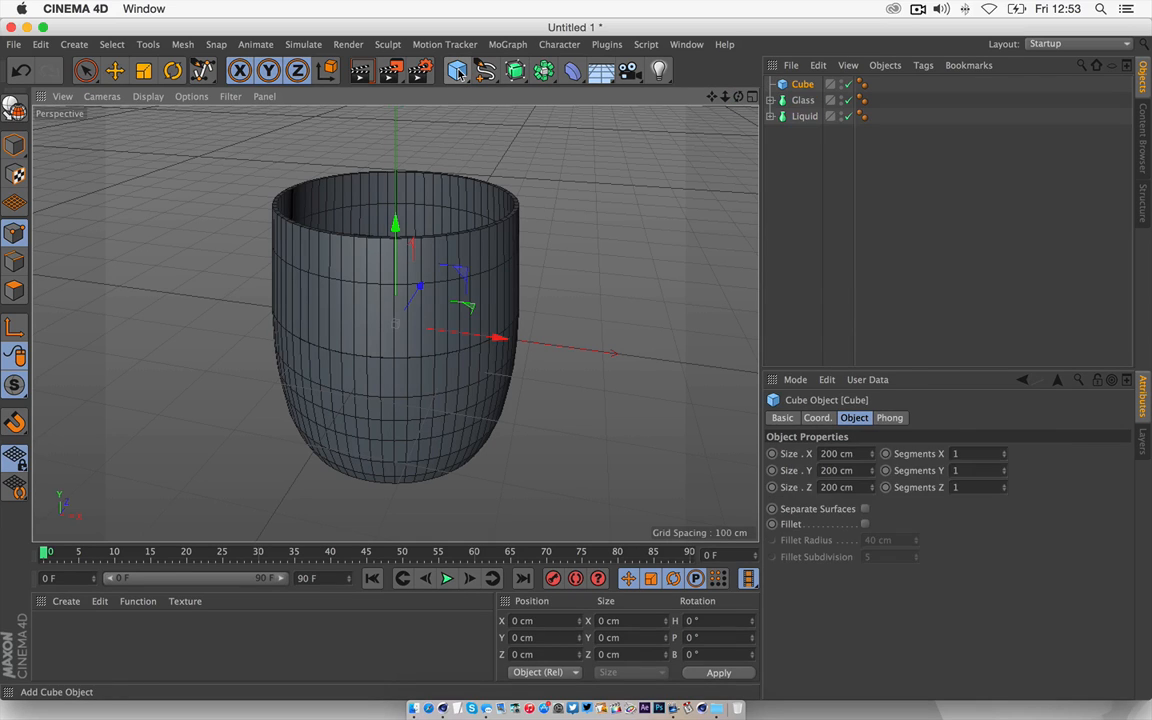
pyautogui.click(848, 100)
pyautogui.click(848, 117)
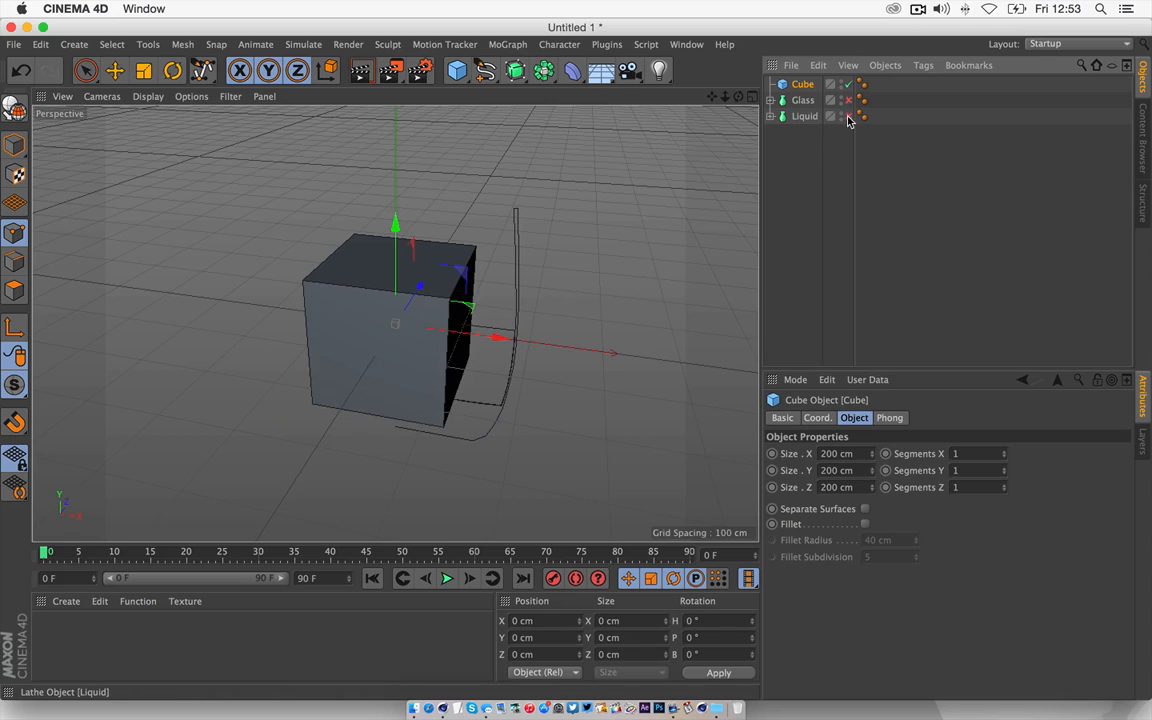
pyautogui.click(848, 100)
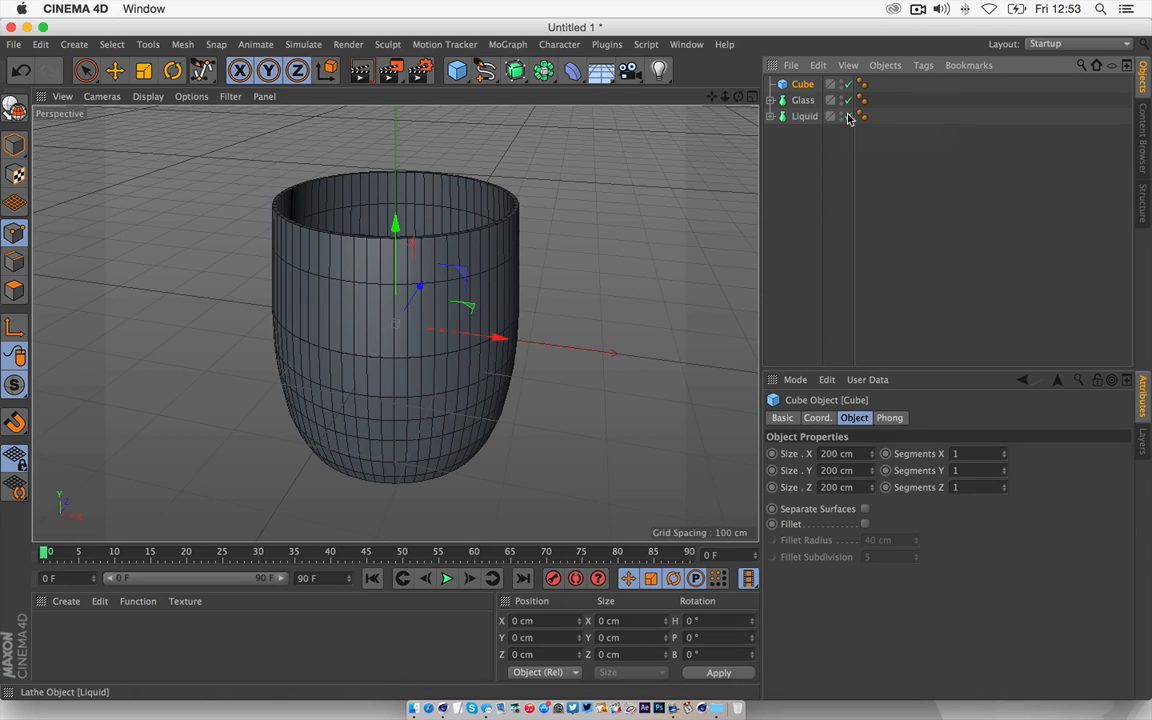
pyautogui.click(848, 100)
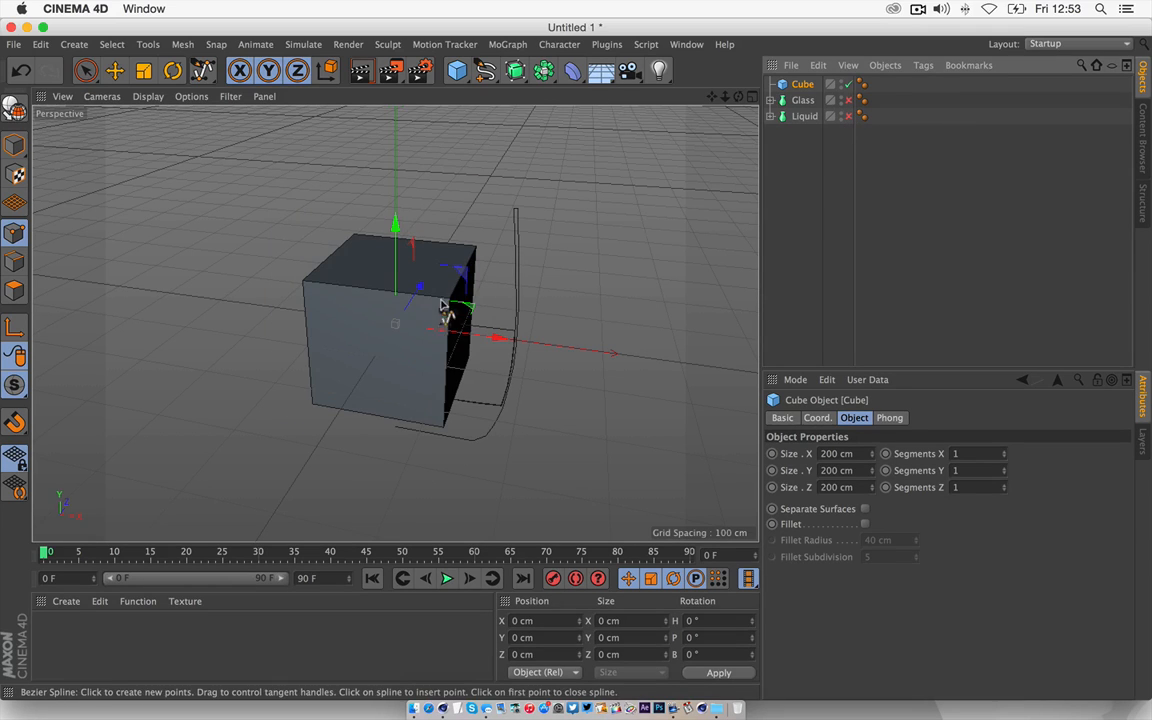
pyautogui.moveTo(741, 102)
pyautogui.mouseDown()
pyautogui.moveTo(741, 150)
pyautogui.moveTo(741, 102)
pyautogui.mouseUp()
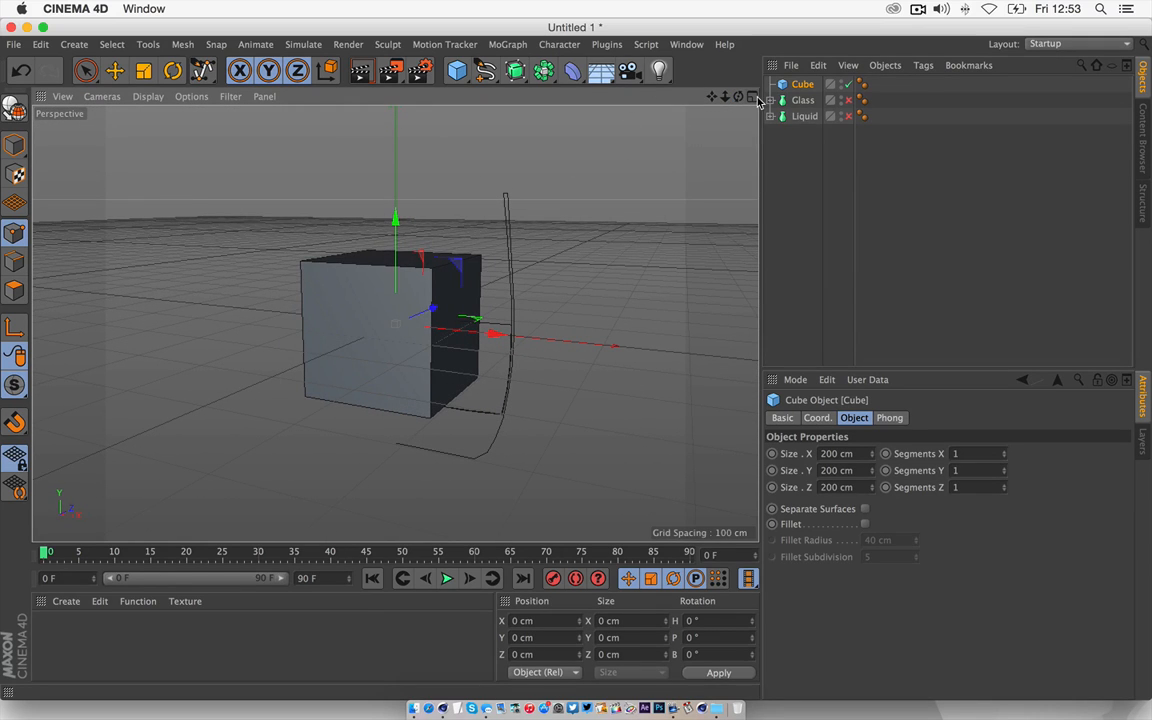
# - In the Front view, scale the cube down uniformly to slightly less than the height of the liquid profile
pyautogui.click(753, 99)
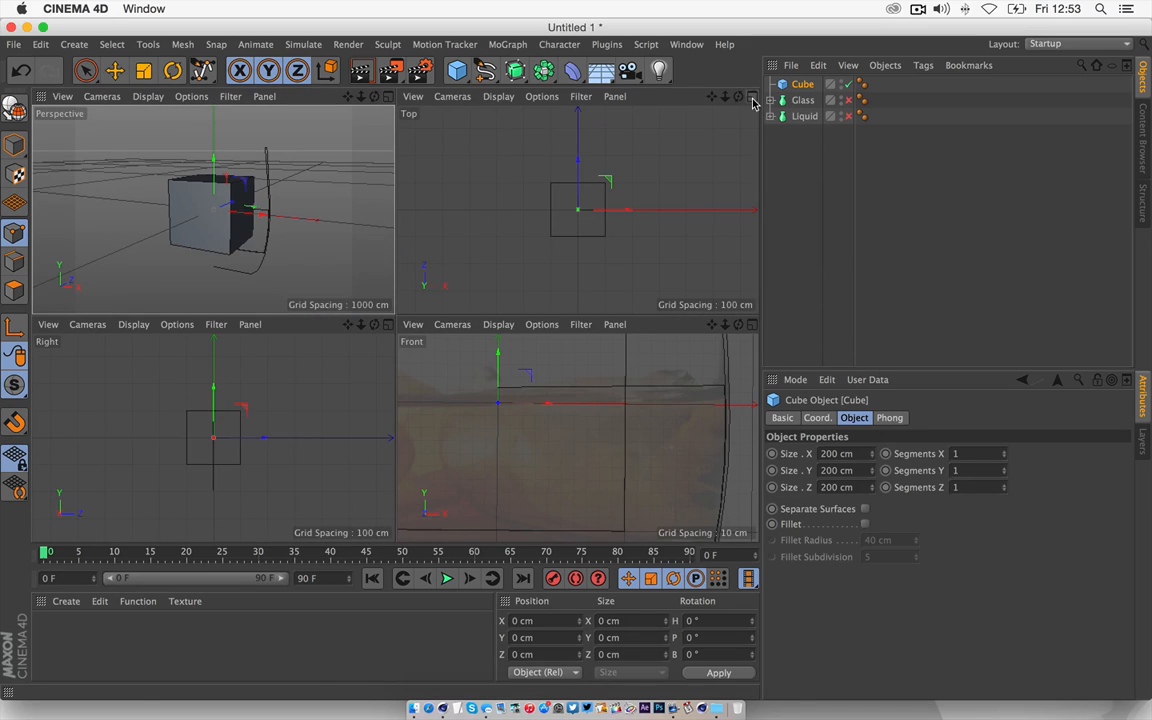
pyautogui.click(753, 325)
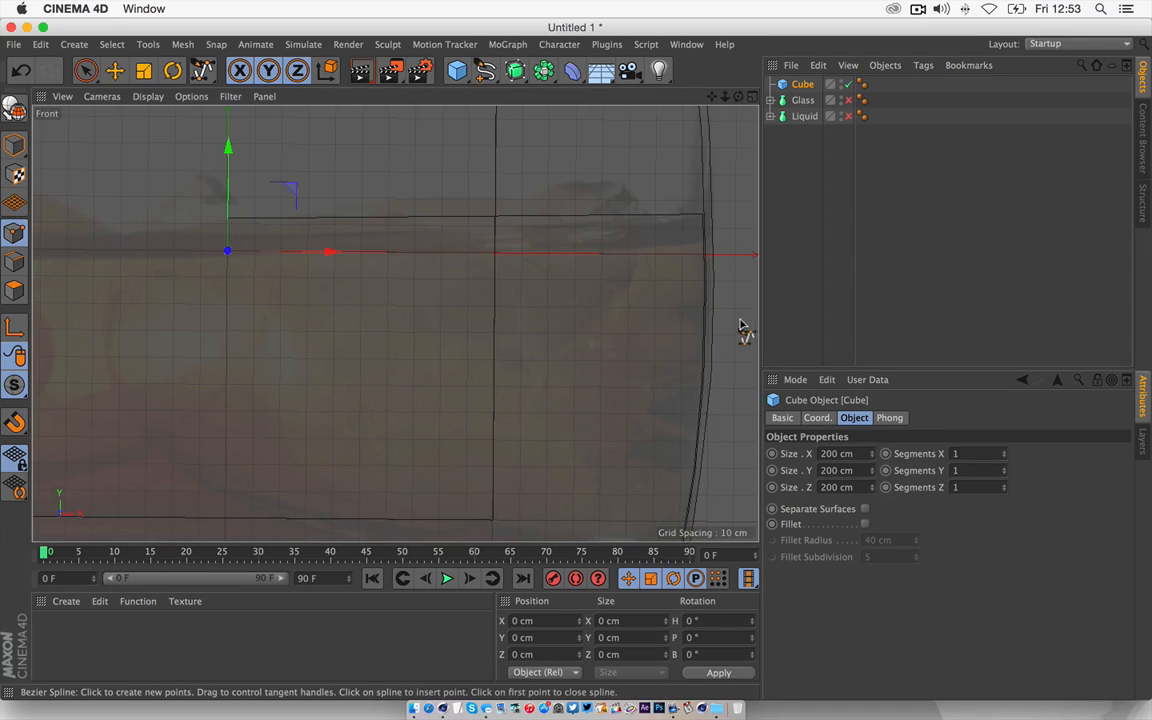
pyautogui.moveTo(725, 97); pyautogui.dragTo(696, 102)
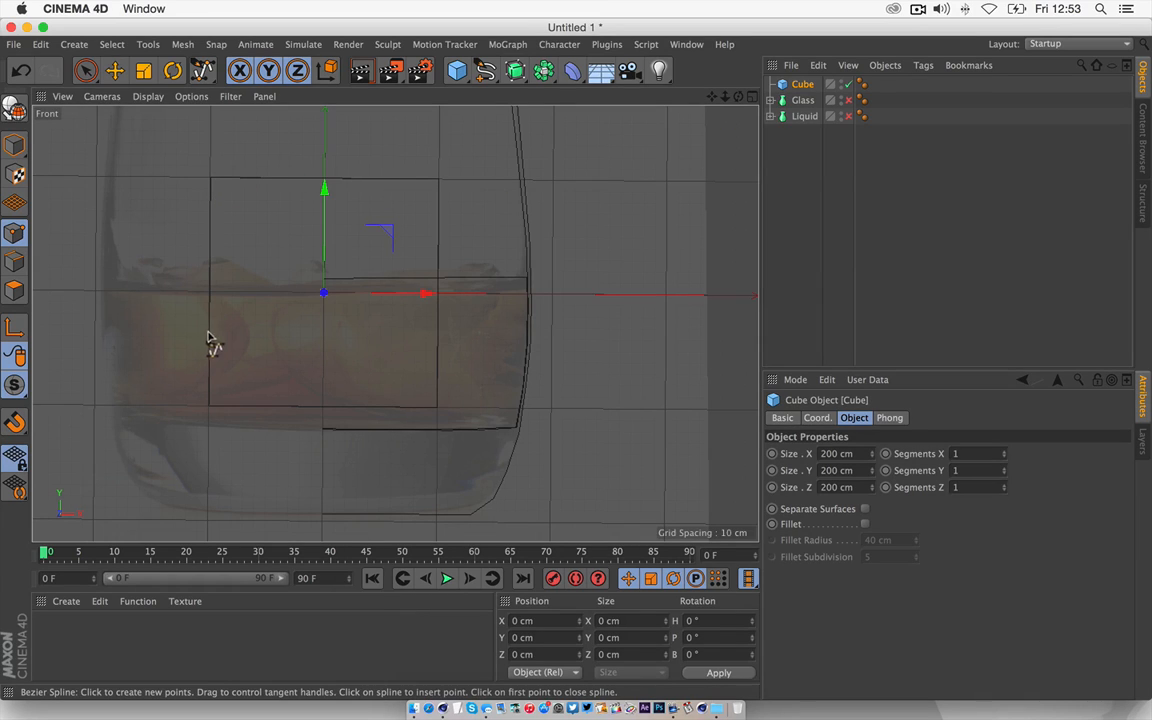
pyautogui.click(143, 70)
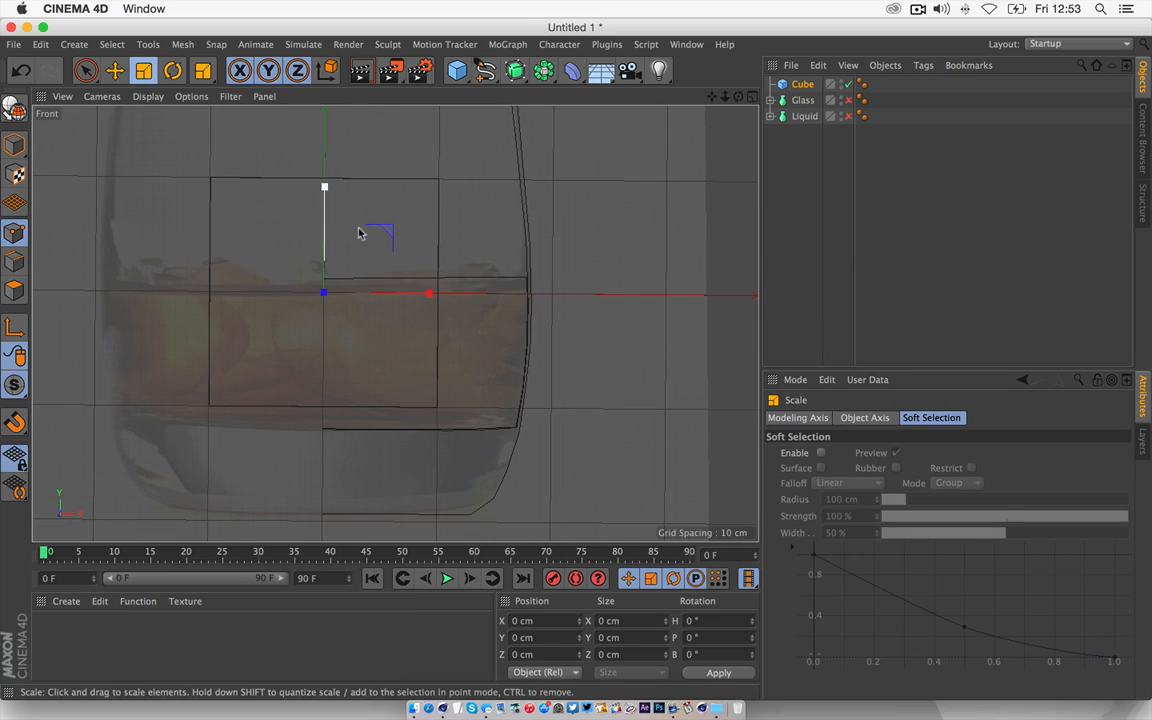
pyautogui.moveTo(324, 188); pyautogui.dragTo(422, 298)
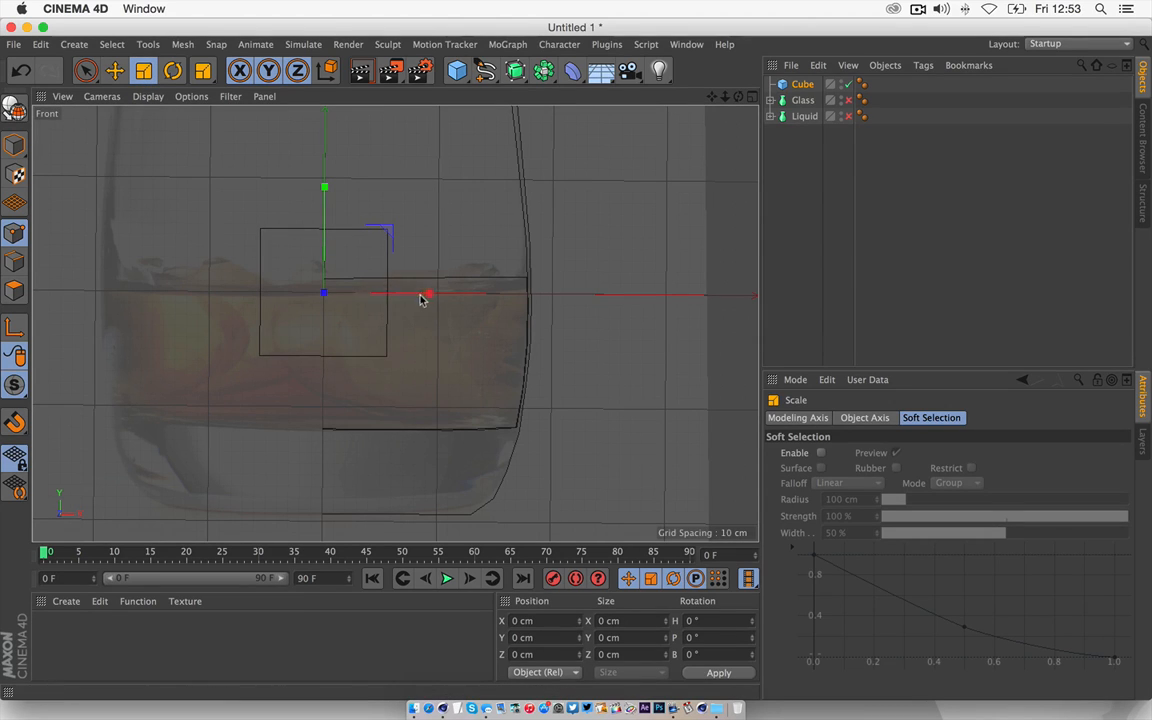
pyautogui.moveTo(324, 188); pyautogui.dragTo(327, 185)
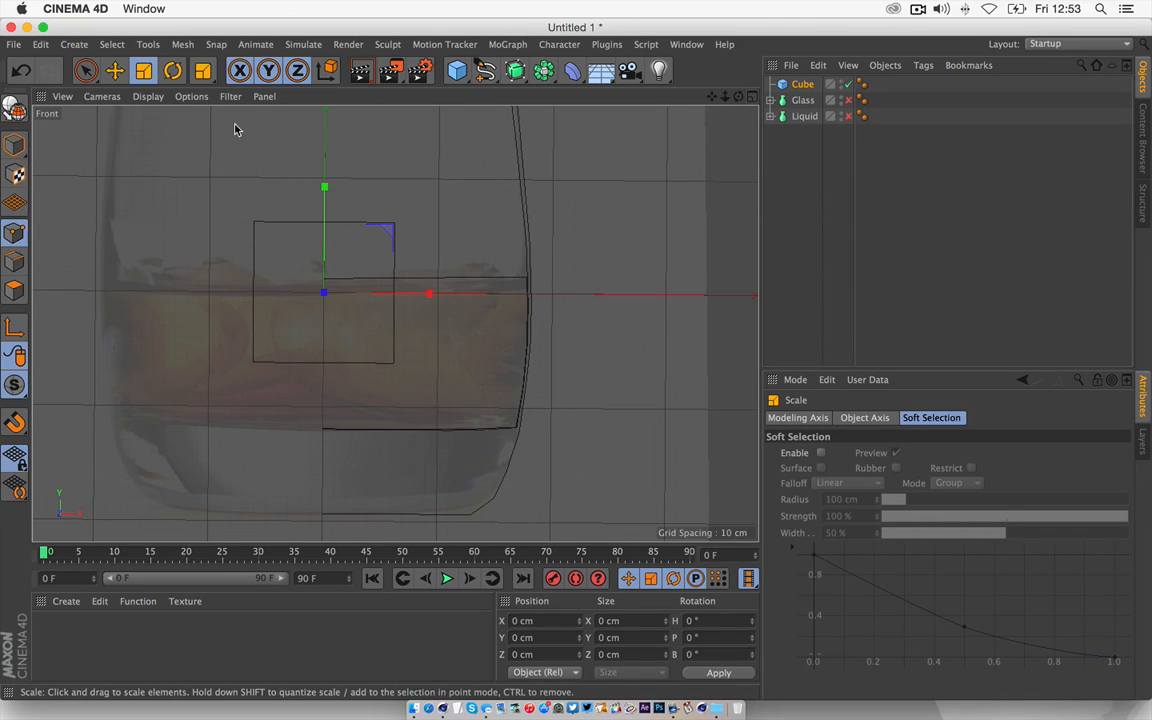
# - Move the cube down into the liquid area, just above the Liquid spline's base line and slightly to the negative X side of the axis
pyautogui.click(115, 70)
pyautogui.moveTo(324, 190); pyautogui.dragTo(316, 254)
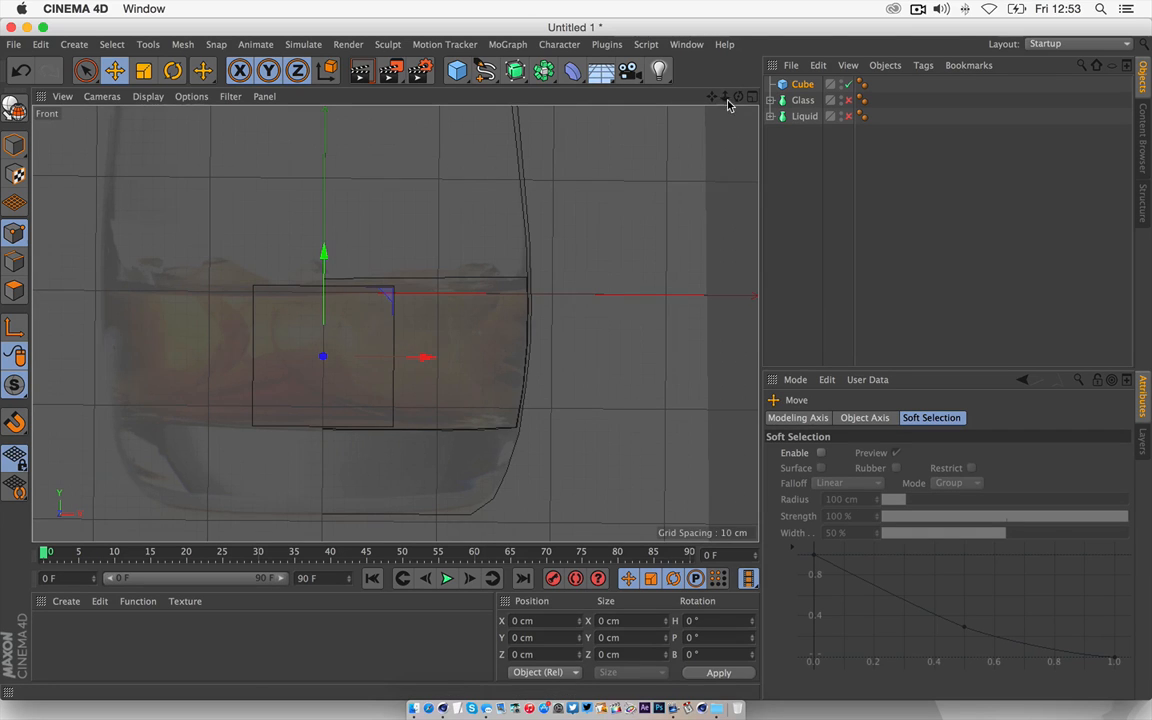
pyautogui.moveTo(726, 97); pyautogui.dragTo(395, 323)
pyautogui.moveTo(713, 100); pyautogui.dragTo(479, 170)
pyautogui.moveTo(381, 147); pyautogui.dragTo(381, 151)
pyautogui.moveTo(482, 249); pyautogui.dragTo(424, 252)
pyautogui.moveTo(711, 100); pyautogui.dragTo(396, 324)
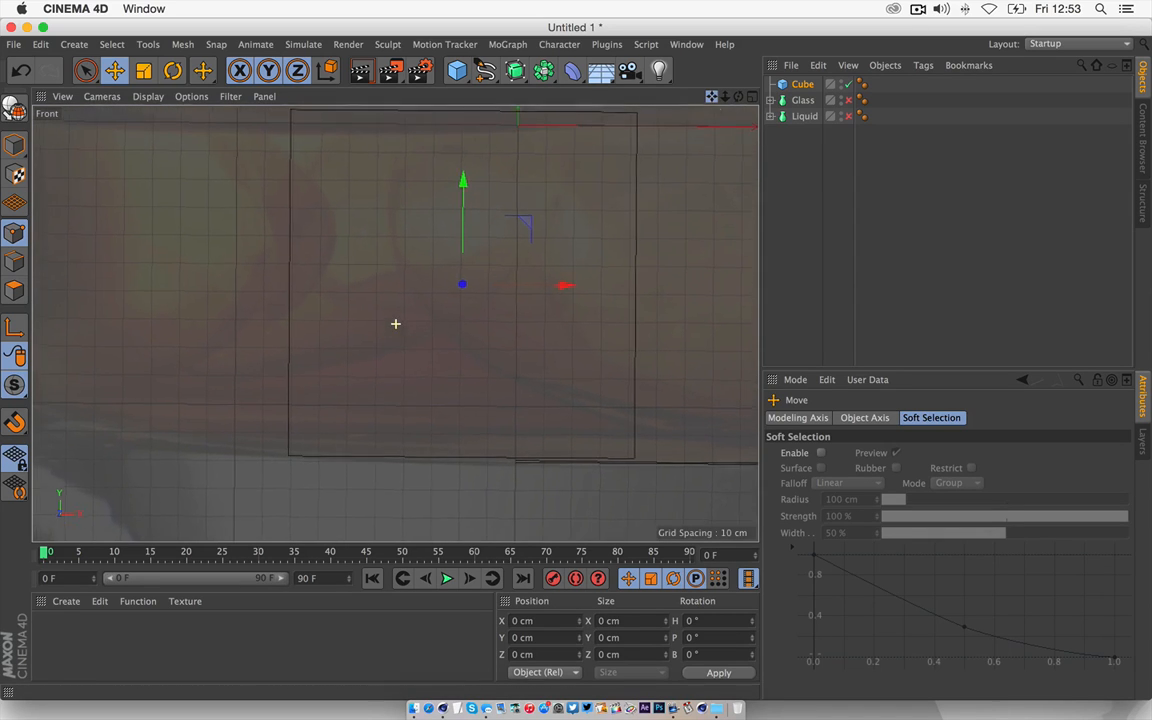
pyautogui.moveTo(463, 185); pyautogui.dragTo(465, 182)
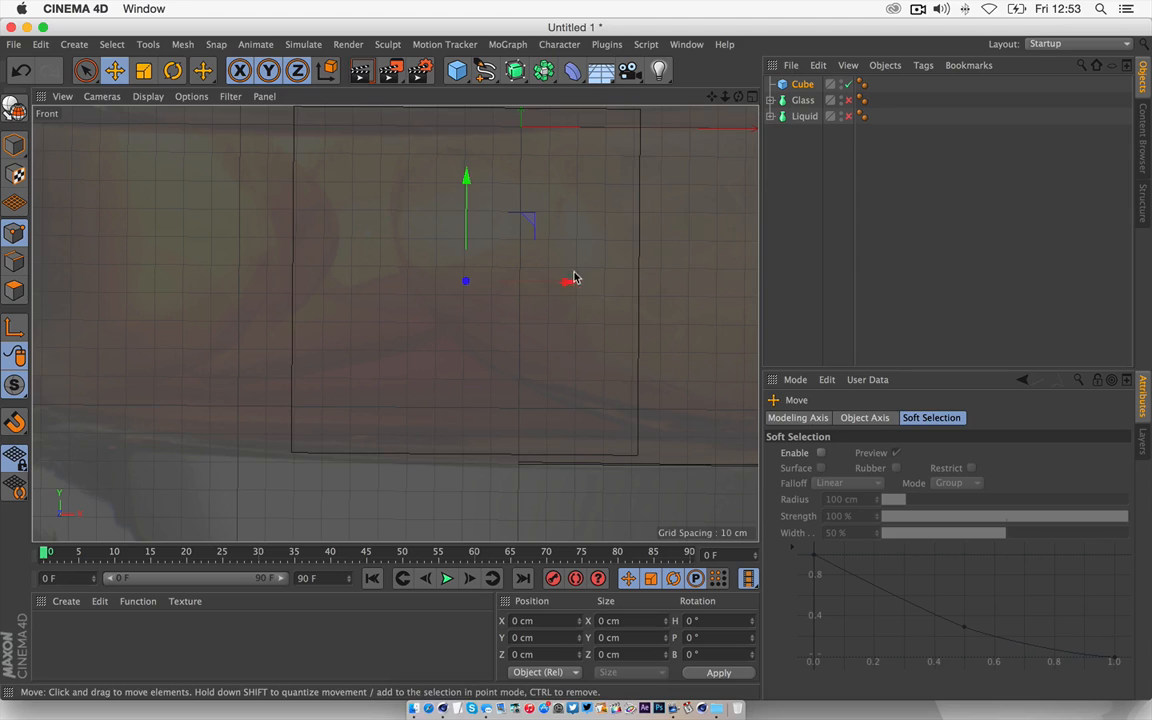
pyautogui.moveTo(569, 284); pyautogui.dragTo(530, 288)
pyautogui.moveTo(428, 182); pyautogui.dragTo(430, 190)
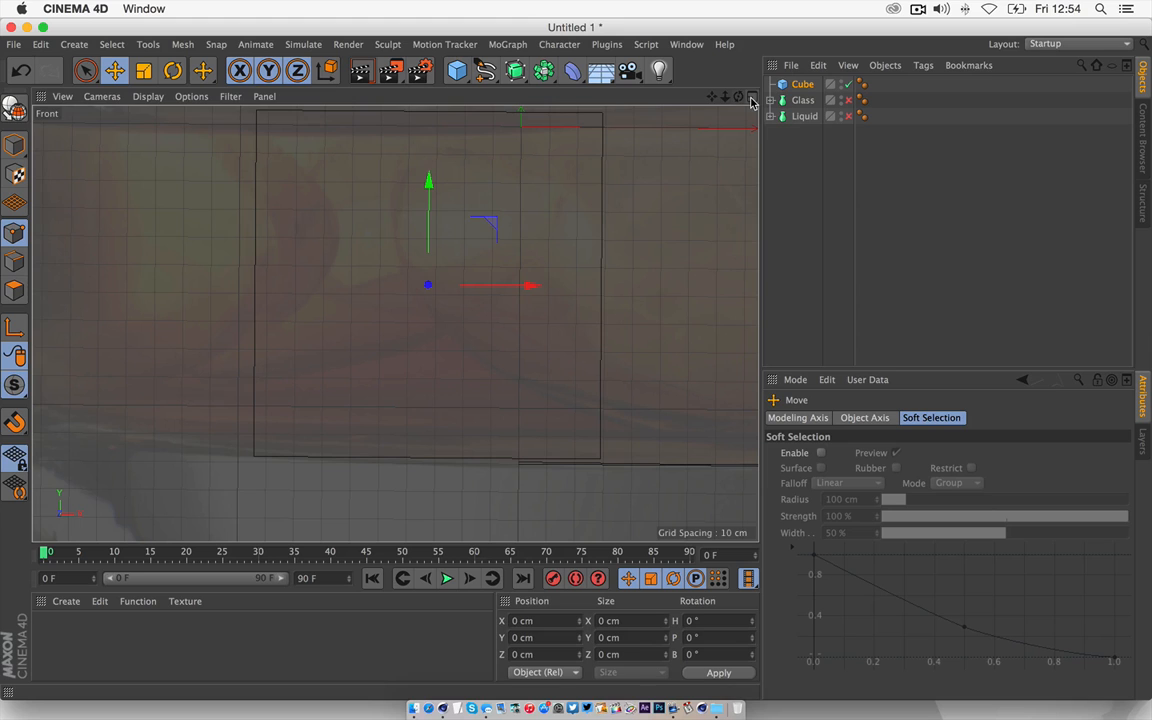
pyautogui.click(752, 100)
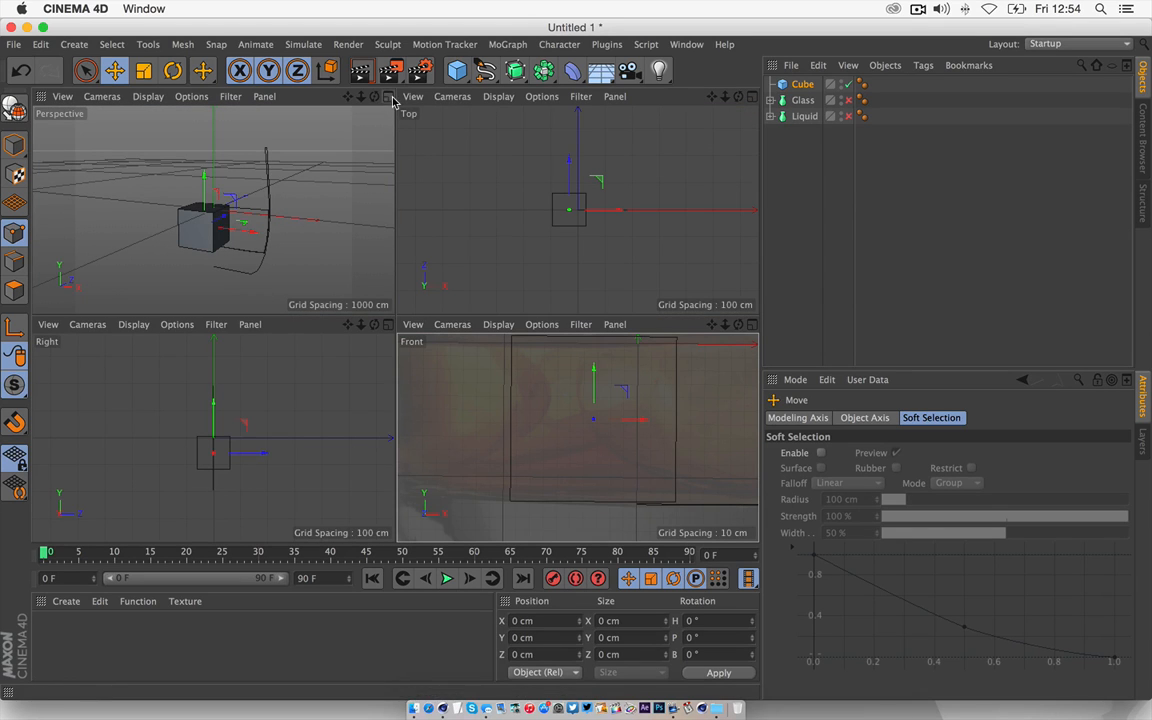
pyautogui.click(752, 324)
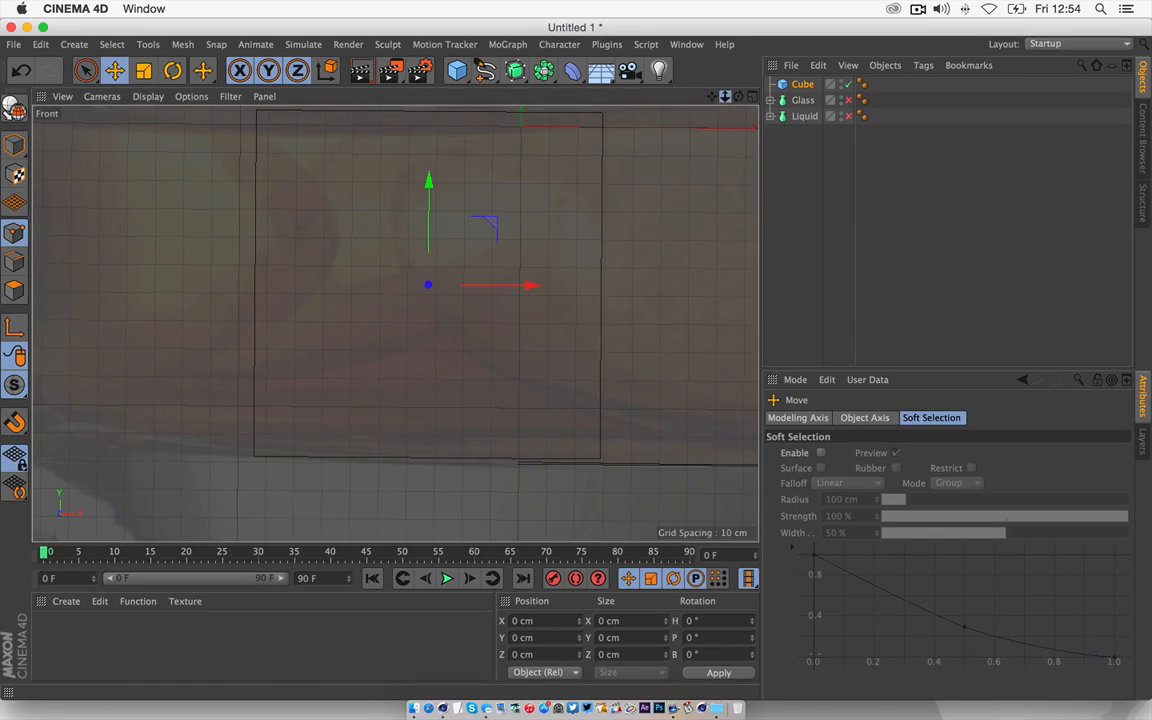
pyautogui.scroll(-3, 395, 323)
pyautogui.moveTo(725, 97); pyautogui.dragTo(722, 102)
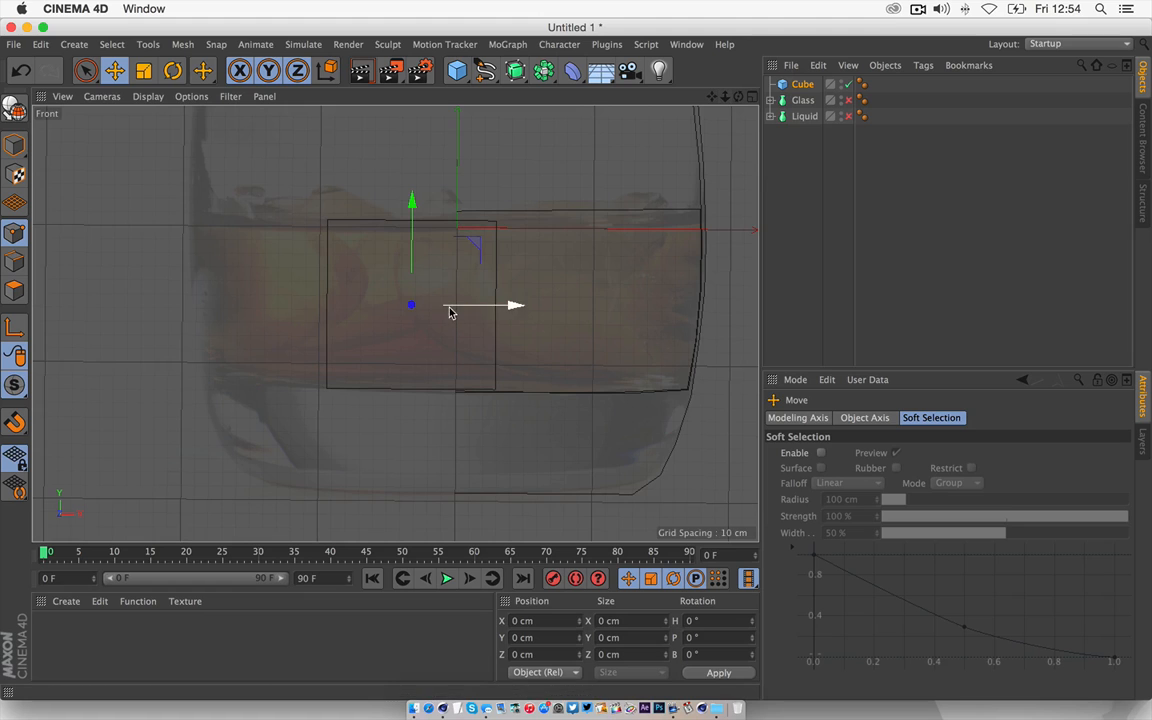
pyautogui.scroll(2, 449, 306)
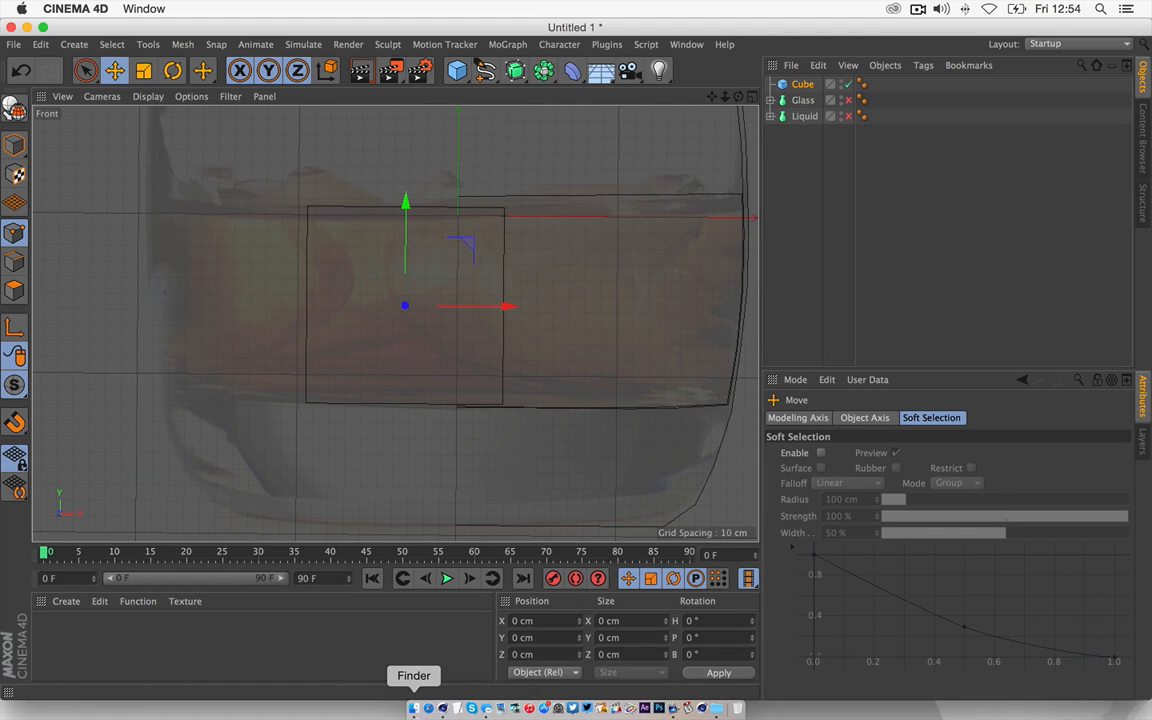
# - Preview the finished render image fin1 on the desktop to examine the ice cubes' shape, then return to Cinema 4D
pyautogui.click(27, 27)
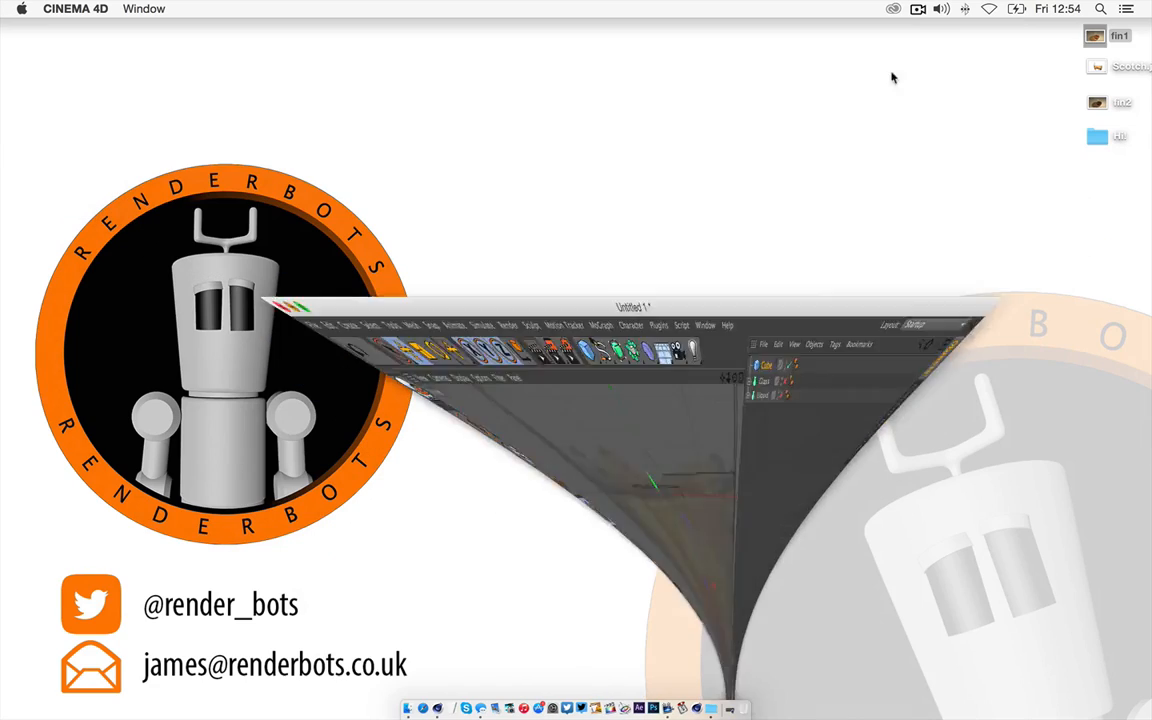
pyautogui.click(1098, 40)
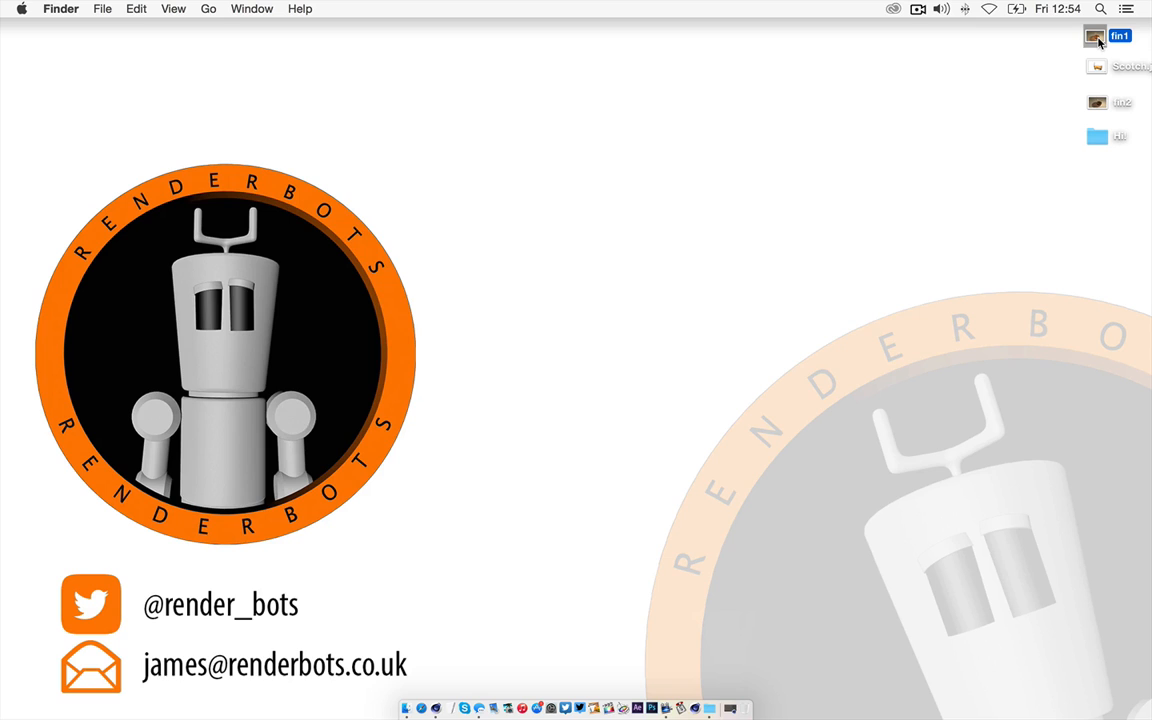
pyautogui.press('space')
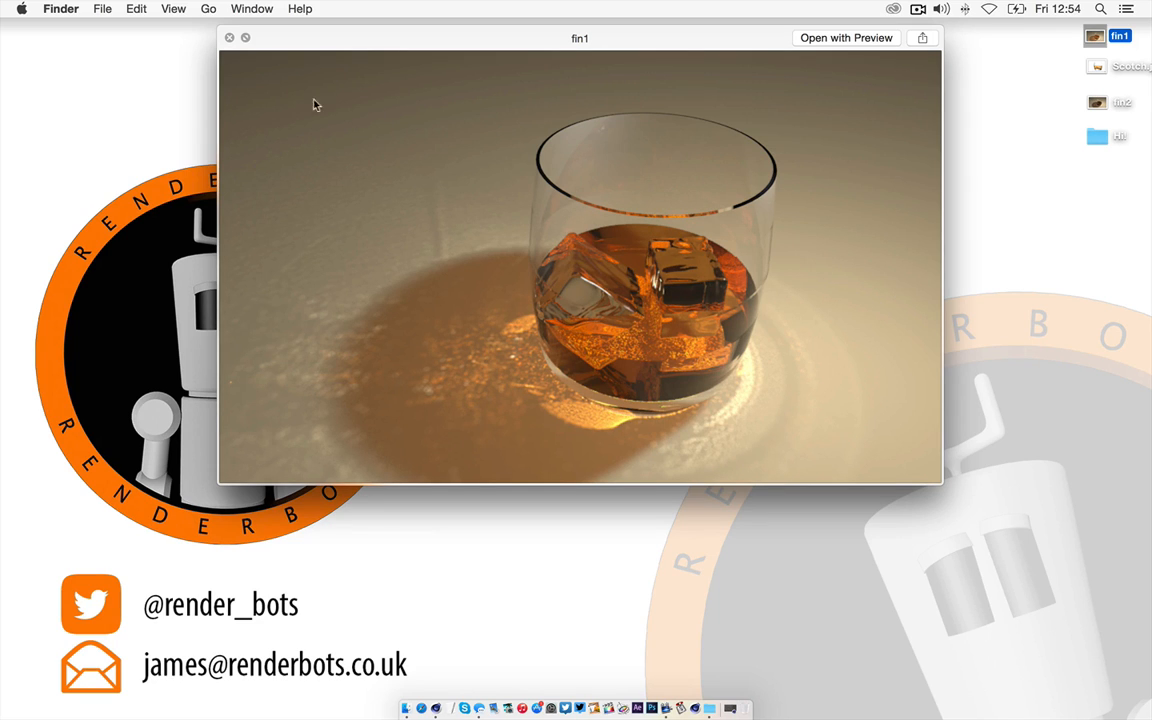
pyautogui.click(229, 38)
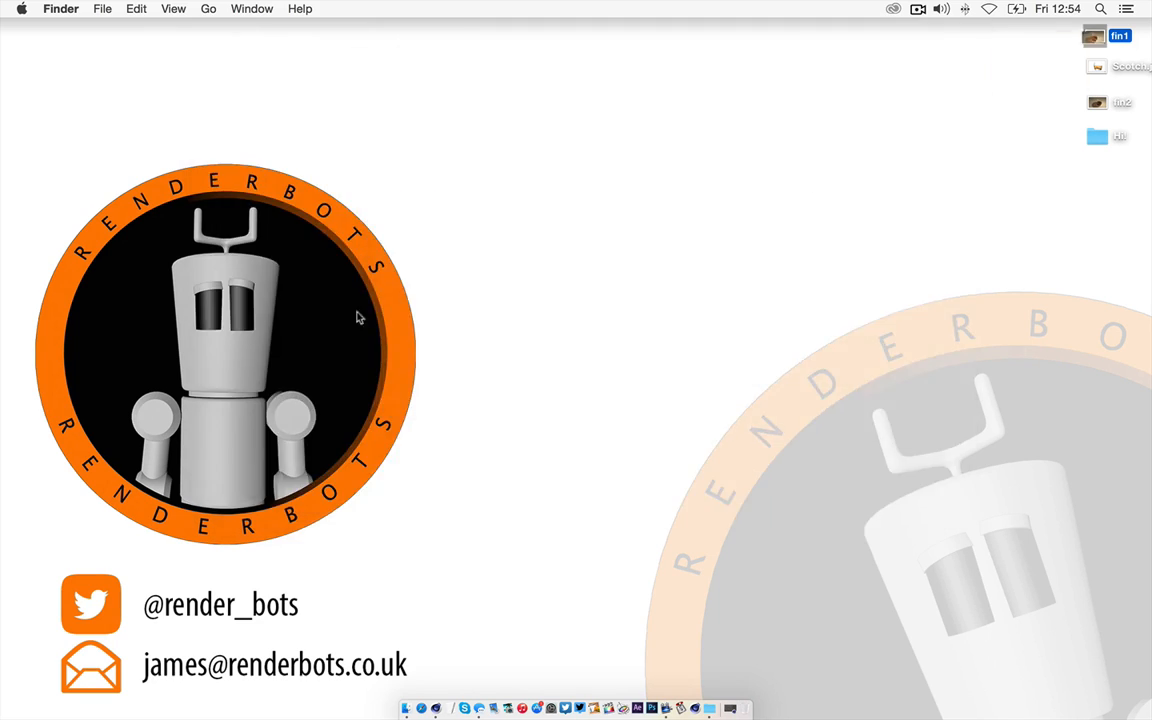
pyautogui.click(436, 708)
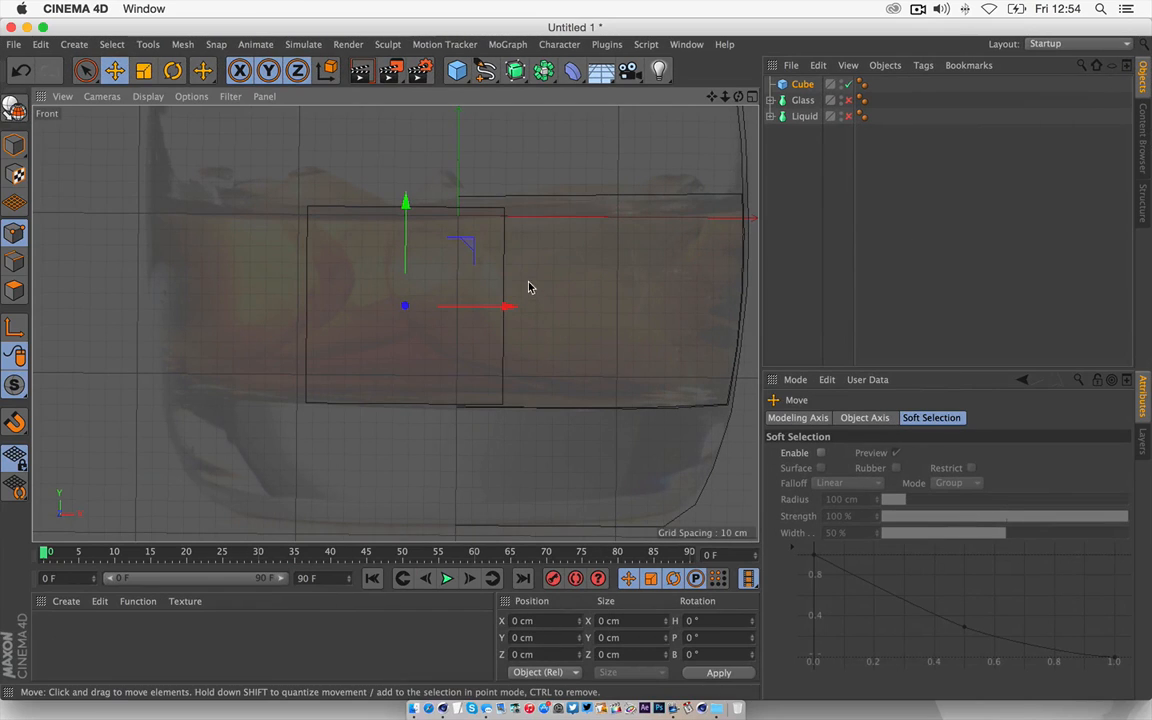
# - In the Perspective view, resize the cube in Model mode to about 134 cm in X, 159 cm in Y and 104 cm in Z
pyautogui.click(752, 97)
pyautogui.click(389, 97)
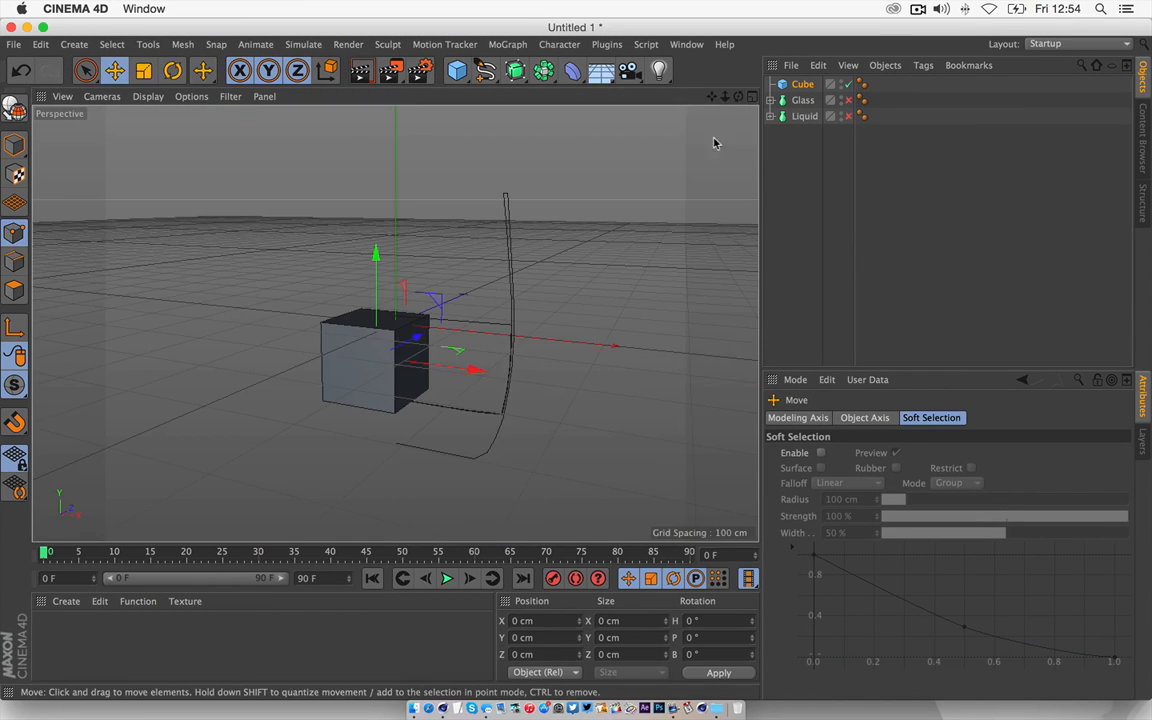
pyautogui.moveTo(738, 98); pyautogui.dragTo(830, 97)
pyautogui.click(11, 147)
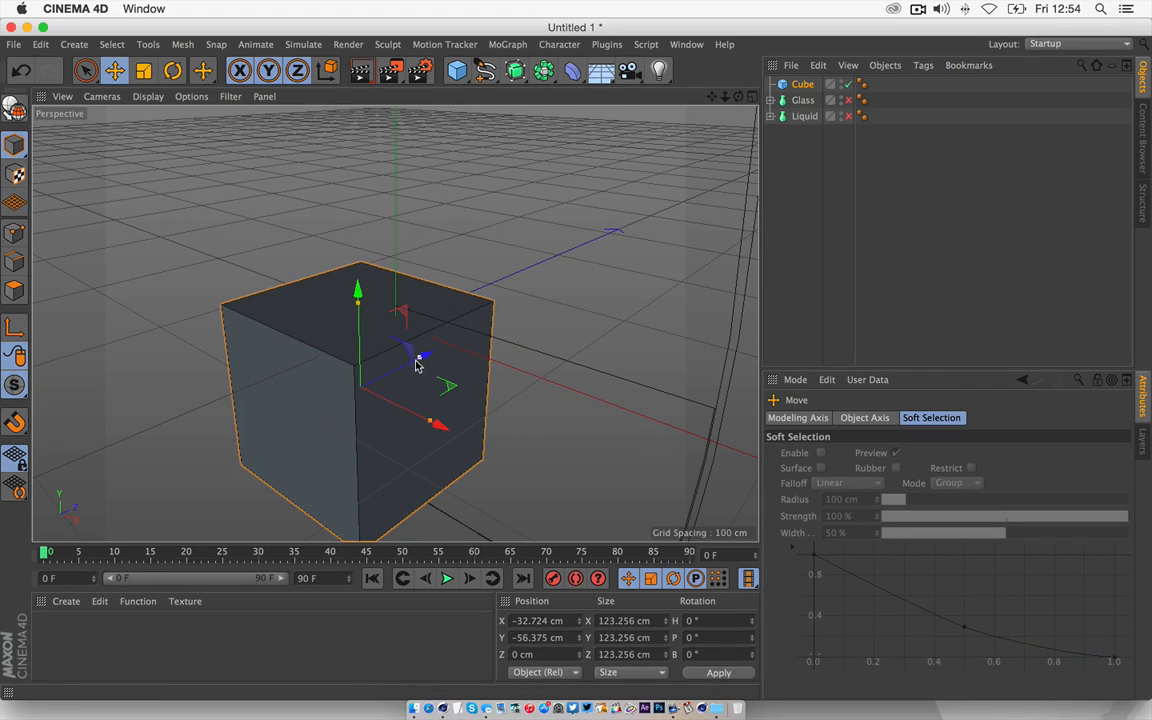
pyautogui.moveTo(418, 365)
pyautogui.mouseDown()
pyautogui.moveTo(400, 372)
pyautogui.moveTo(412, 358)
pyautogui.mouseUp()
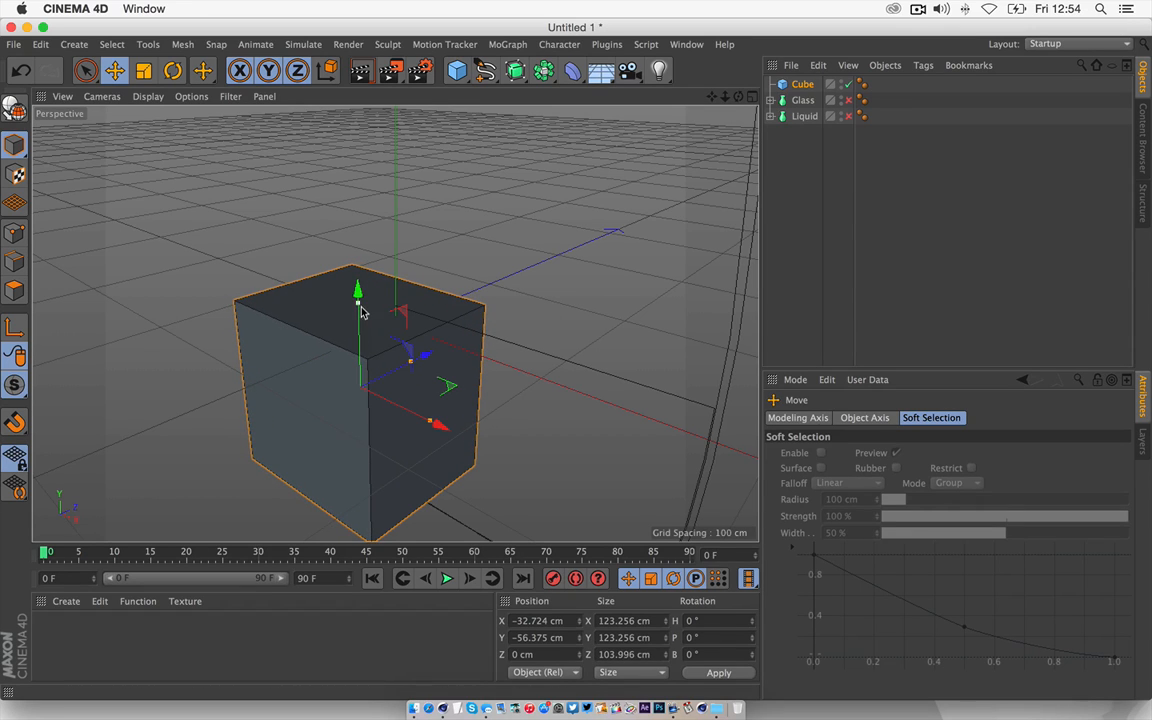
pyautogui.moveTo(362, 313); pyautogui.dragTo(364, 252)
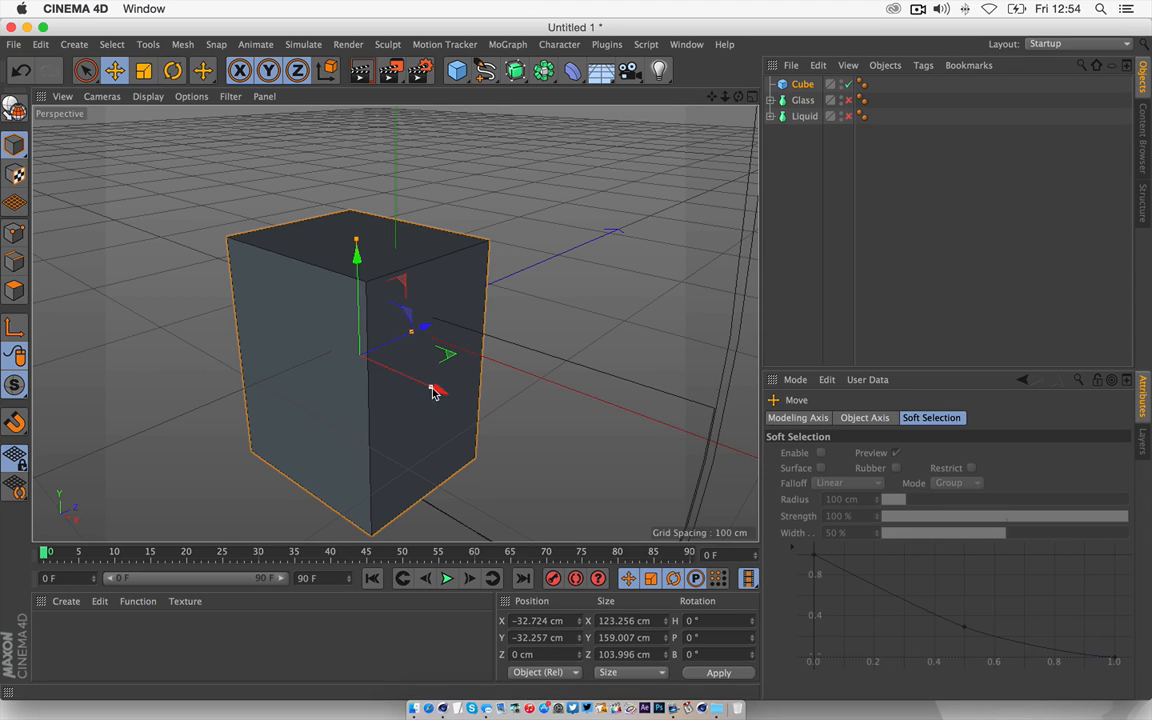
pyautogui.moveTo(437, 389); pyautogui.dragTo(471, 381)
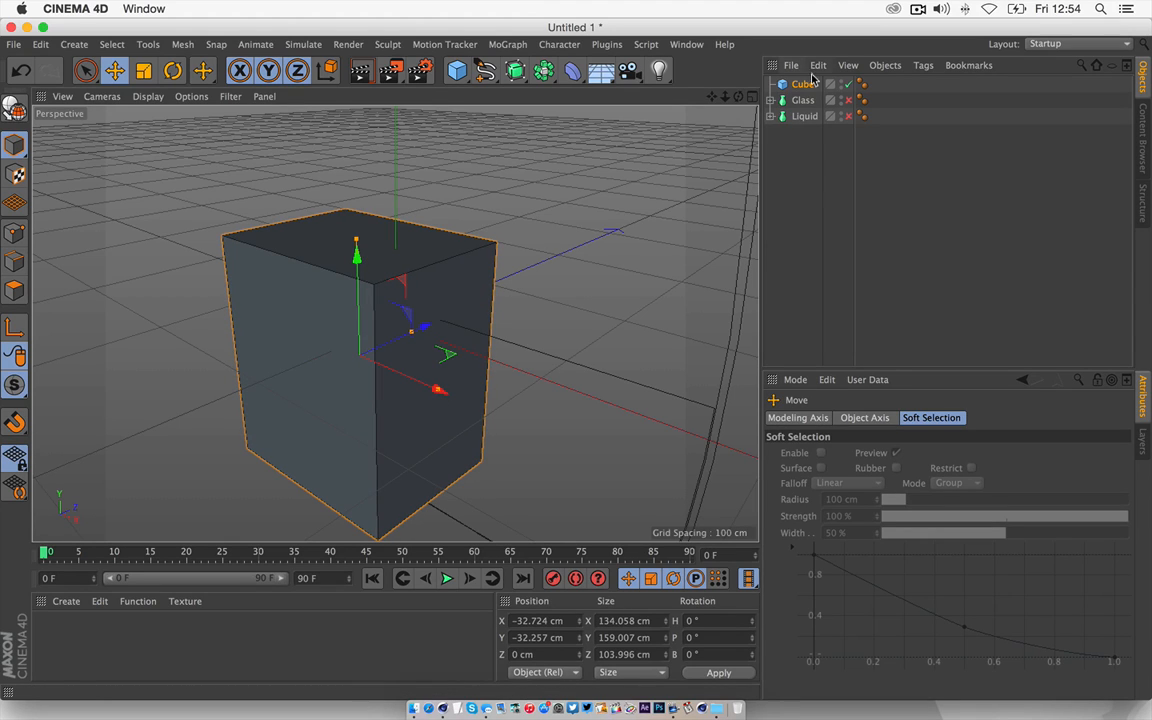
# - In the Front view, lower the cube to about Y -38.3 cm so its base sits just above the Liquid spline's base line
pyautogui.click(802, 117)
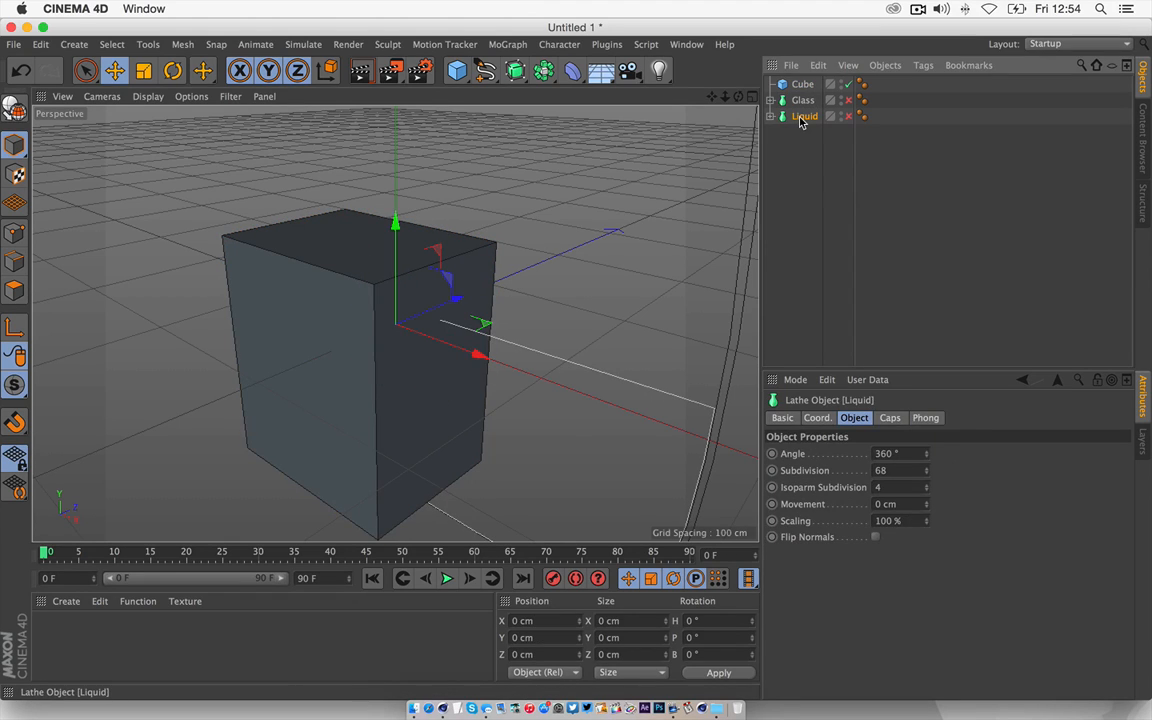
pyautogui.moveTo(739, 97); pyautogui.dragTo(798, 40)
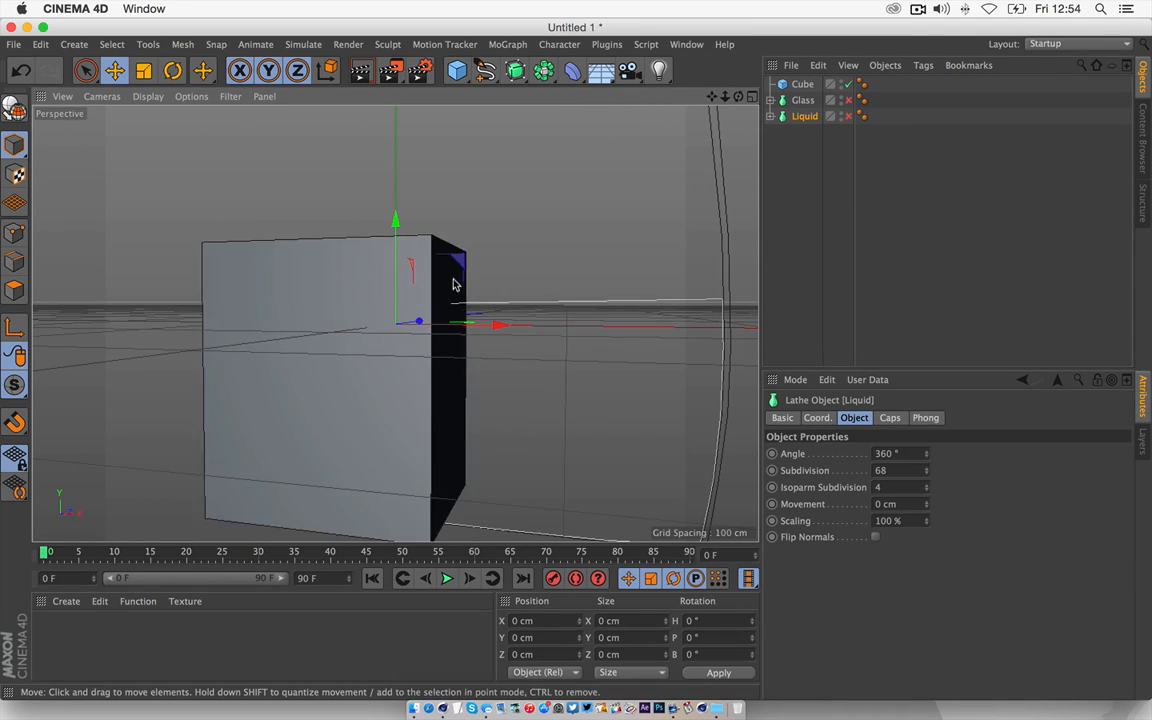
pyautogui.moveTo(739, 97)
pyautogui.mouseDown()
pyautogui.moveTo(672, 138)
pyautogui.moveTo(761, 97)
pyautogui.mouseUp()
pyautogui.click(753, 97)
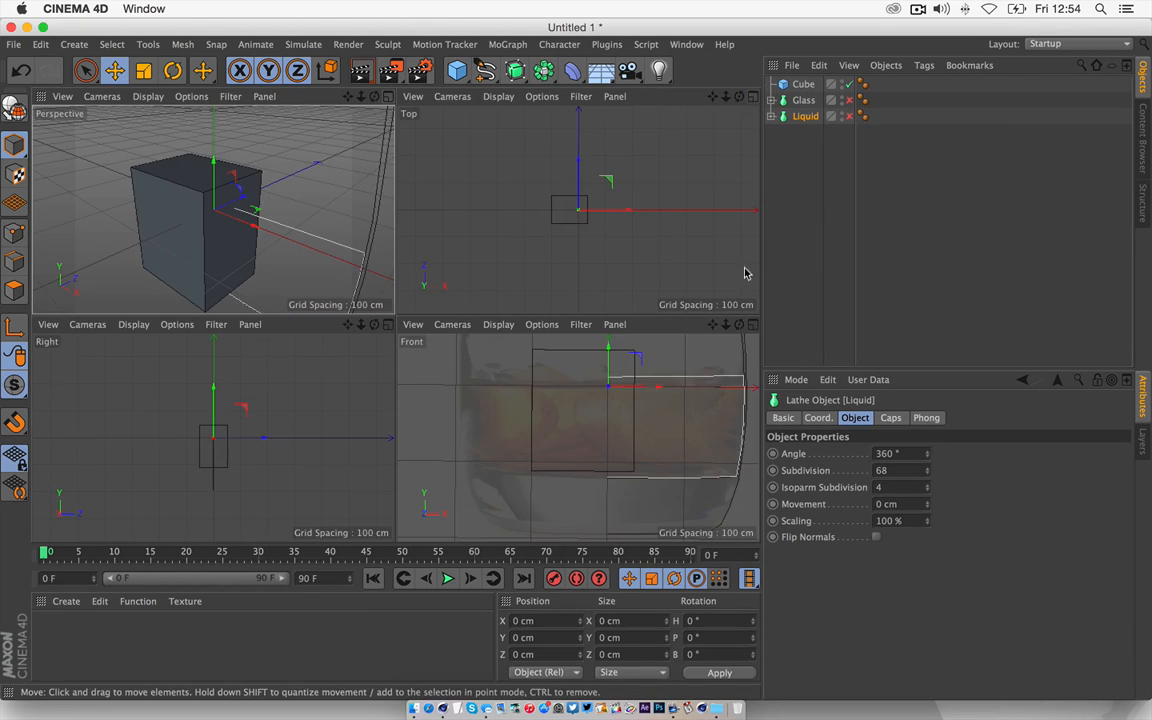
pyautogui.click(753, 324)
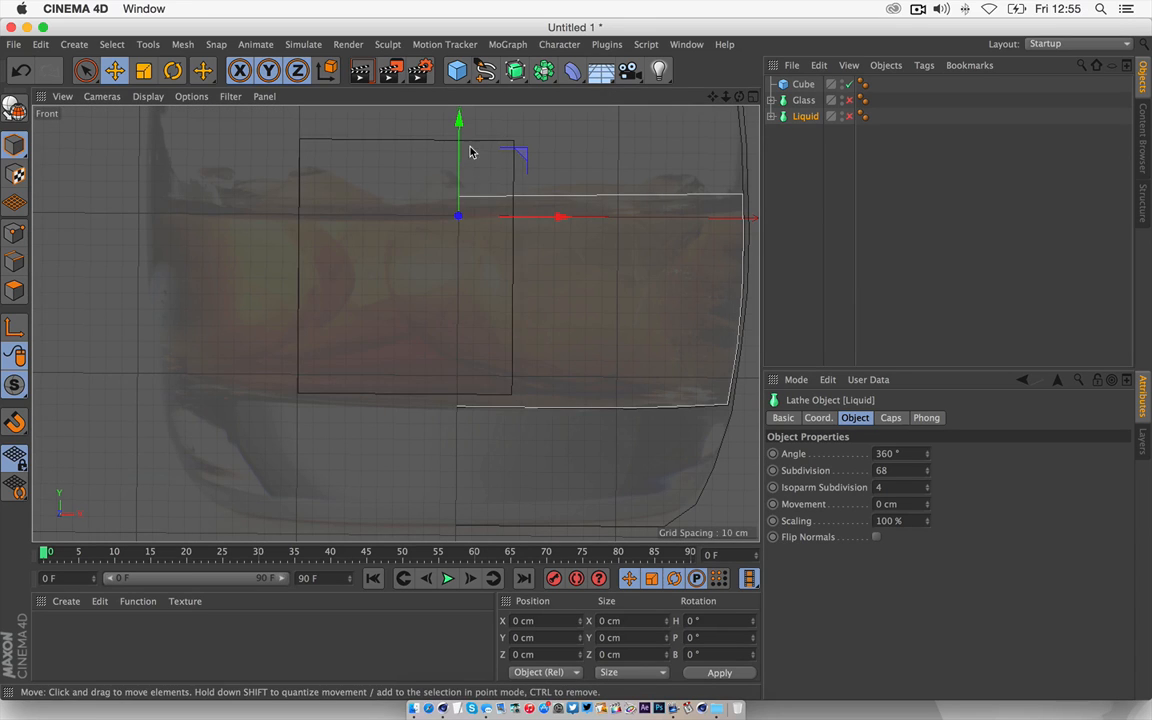
pyautogui.moveTo(459, 127); pyautogui.dragTo(459, 130)
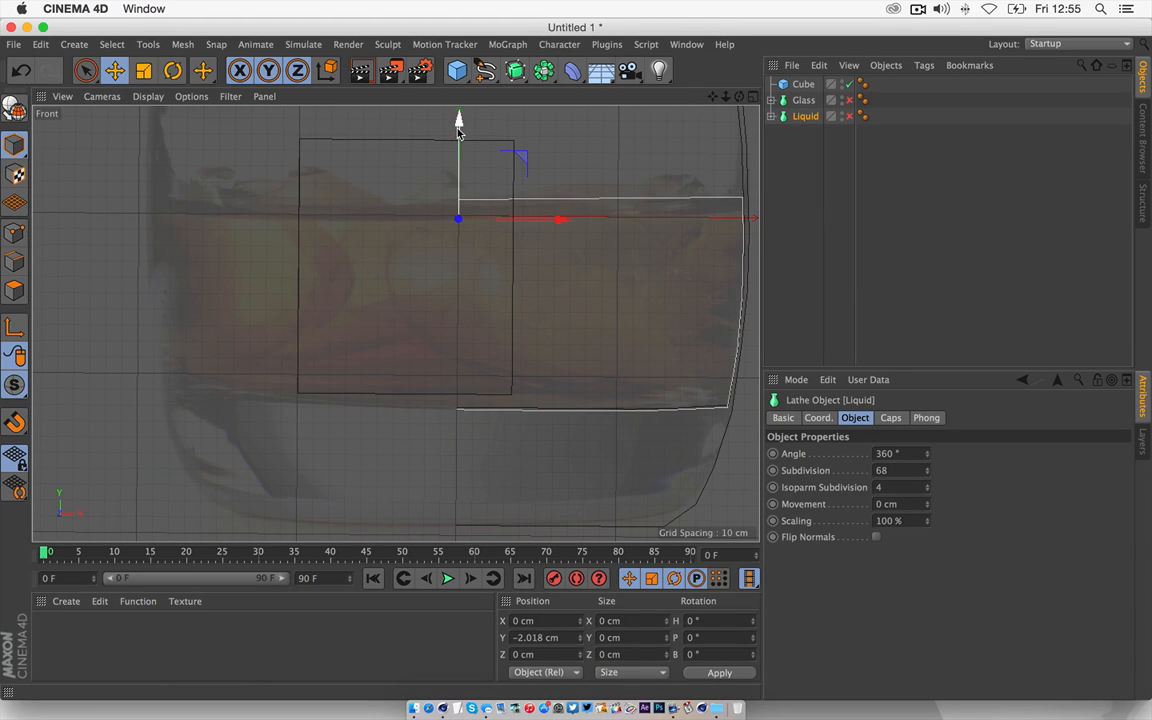
pyautogui.click(422, 163)
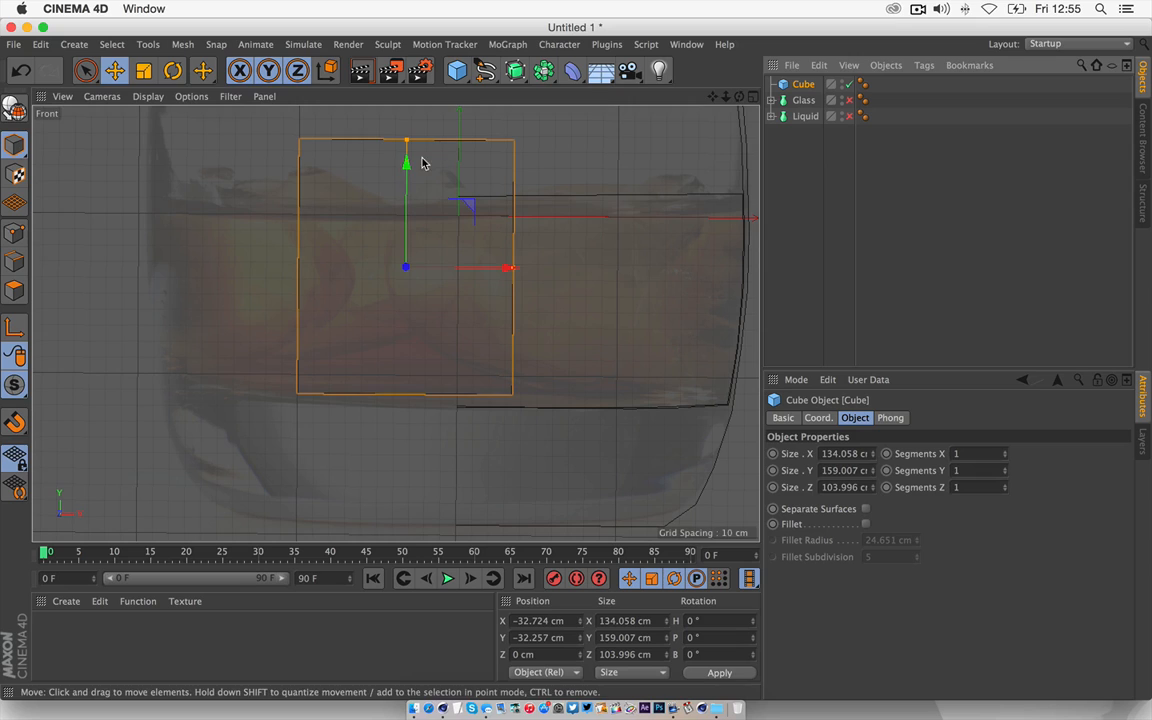
pyautogui.moveTo(406, 159); pyautogui.dragTo(405, 177)
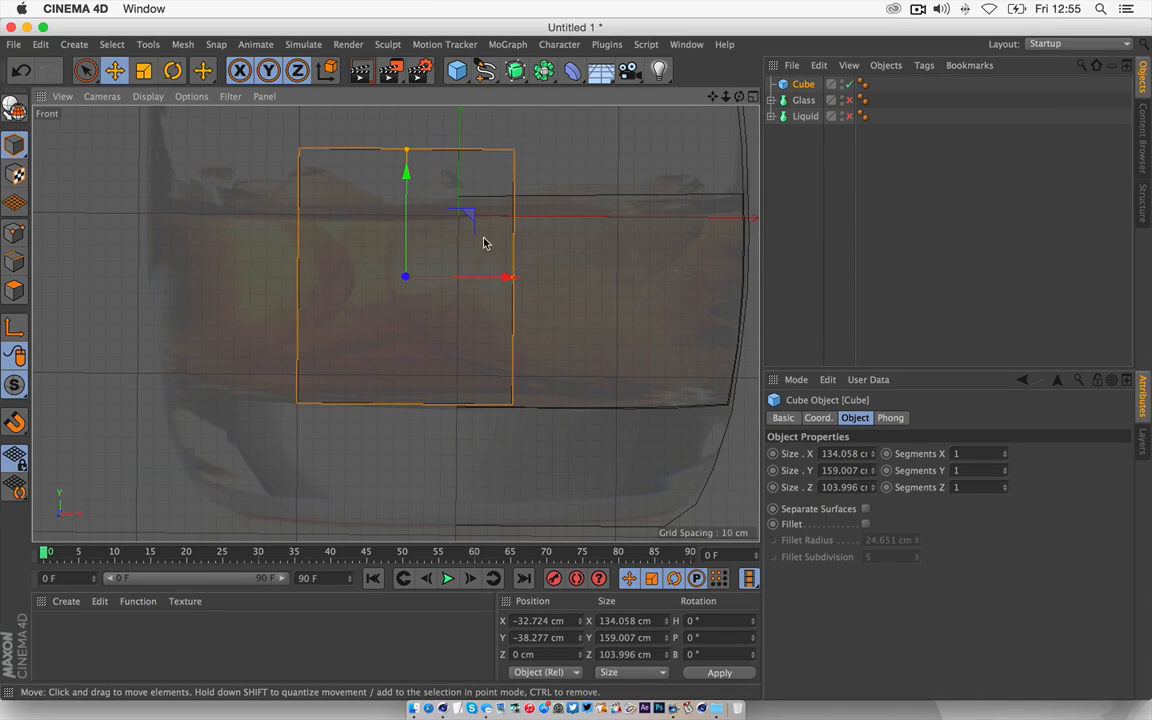
pyautogui.moveTo(505, 276); pyautogui.dragTo(500, 279)
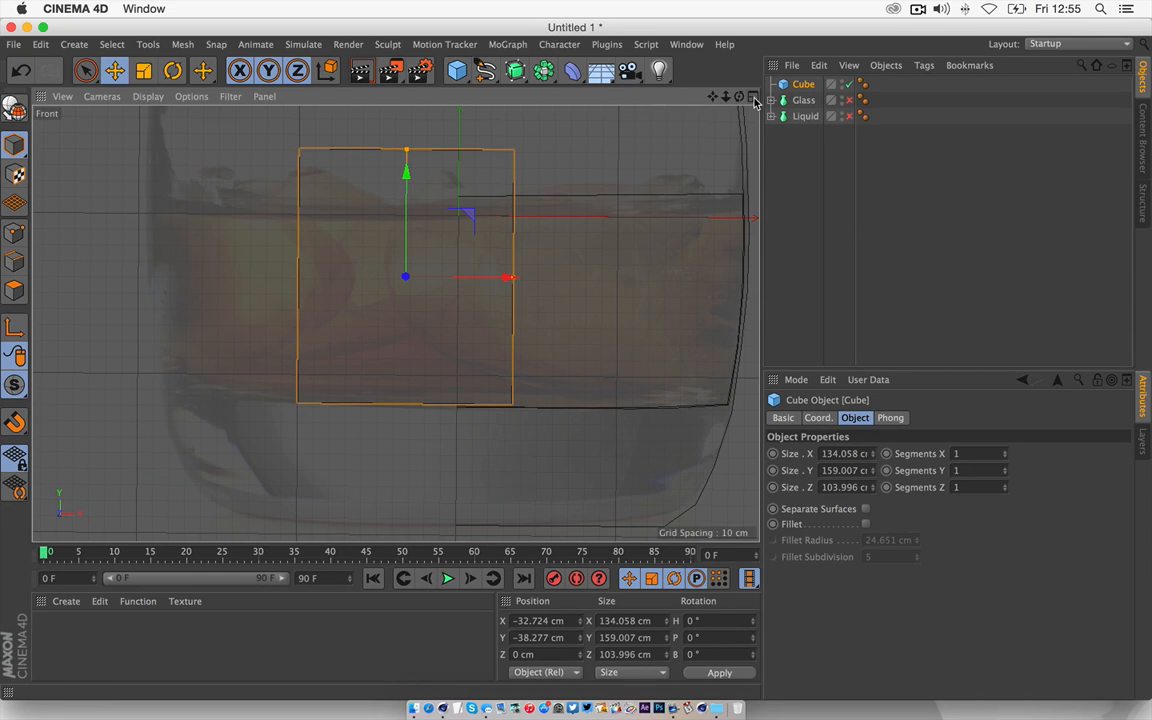
# - In the Perspective view, enable Fillet on the cube and raise its Fillet Subdivision to 9
pyautogui.click(753, 97)
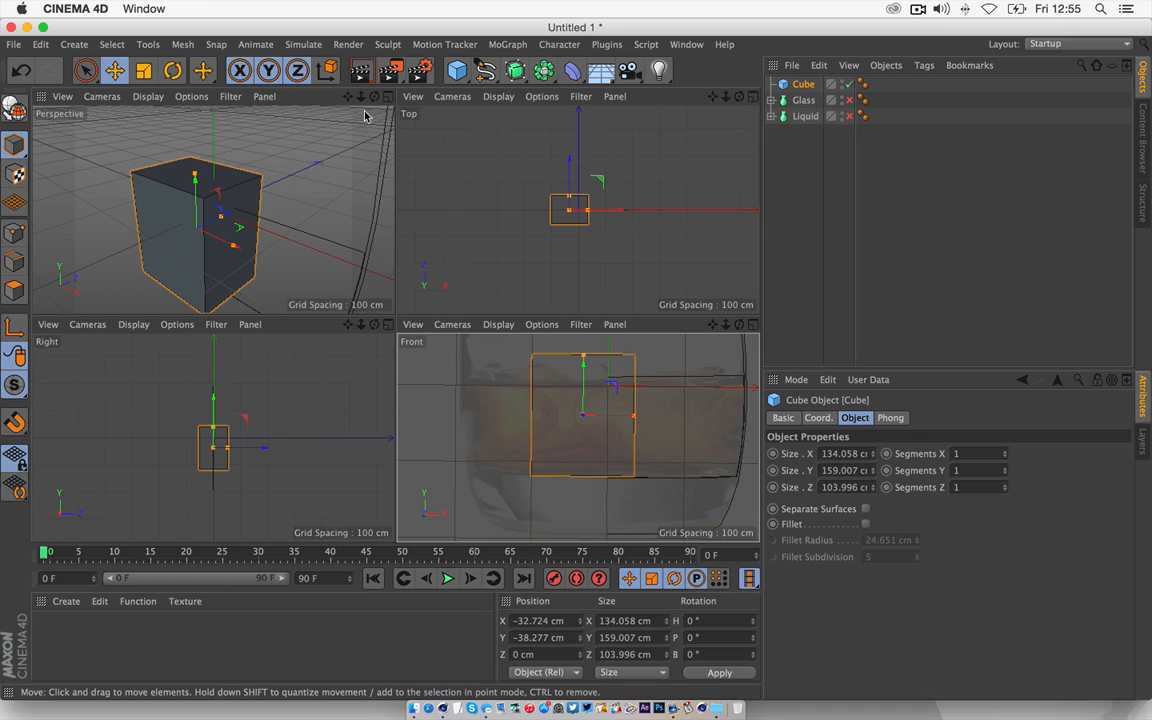
pyautogui.scroll(-5, 676, 109)
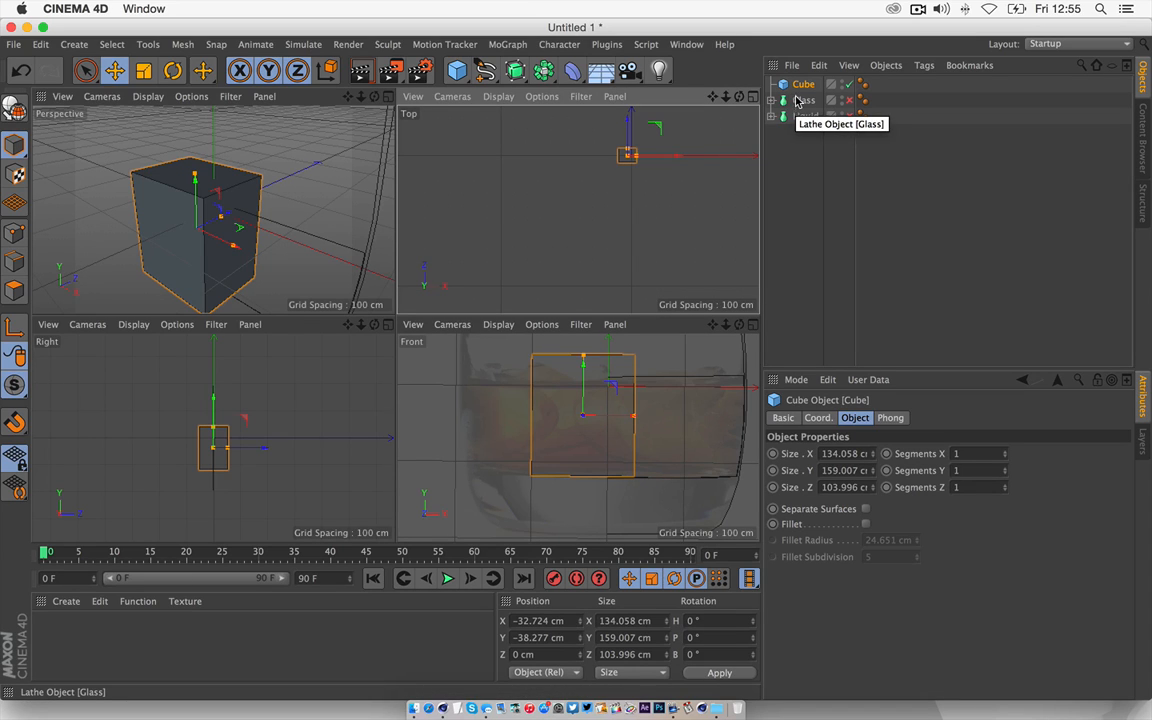
pyautogui.click(388, 97)
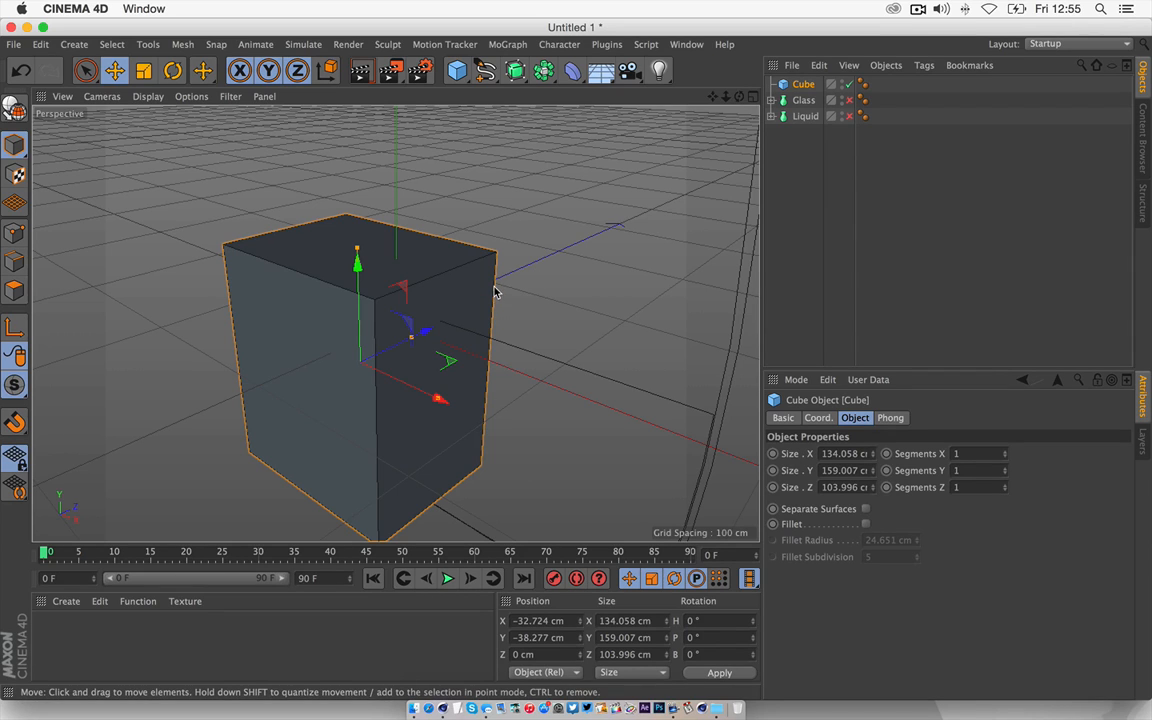
pyautogui.click(866, 525)
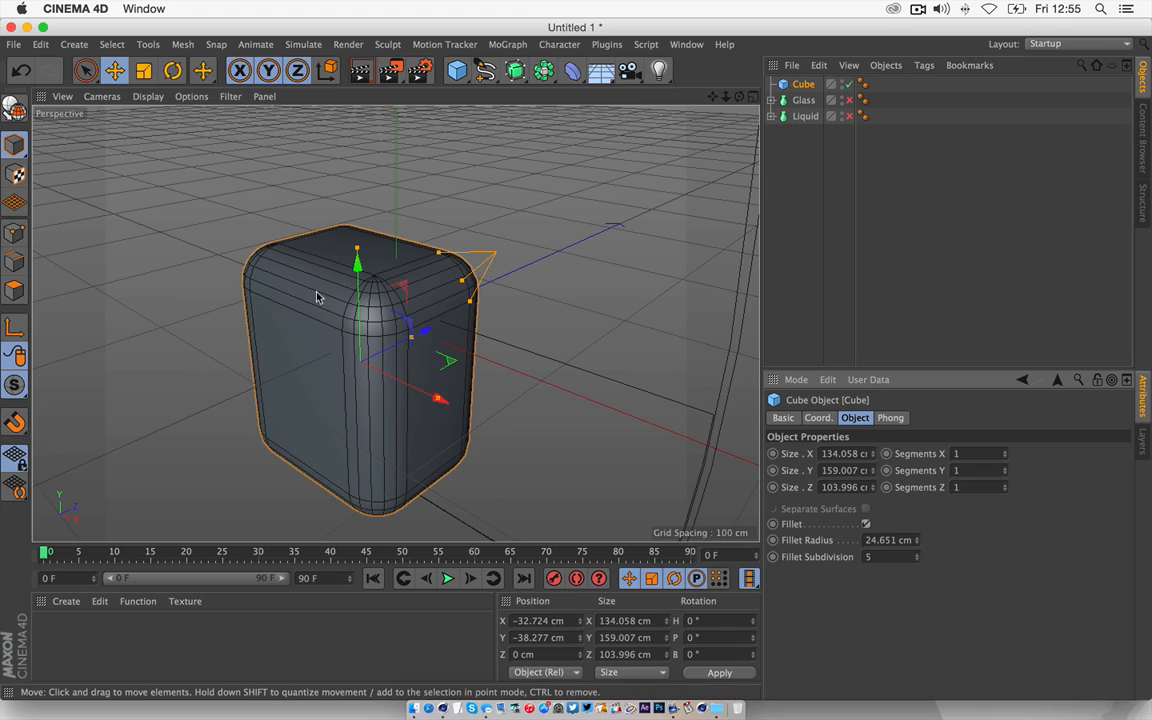
pyautogui.click(918, 555)
pyautogui.click(918, 555)
pyautogui.click(918, 555)
pyautogui.click(918, 555)
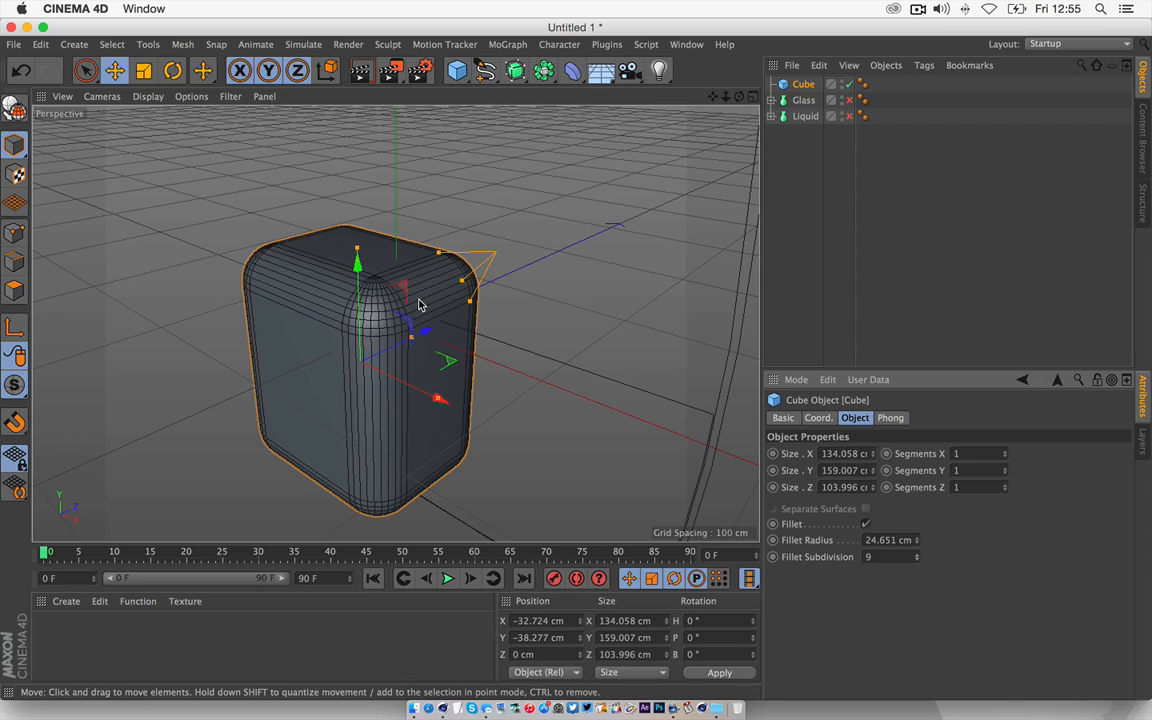
pyautogui.moveTo(726, 97)
pyautogui.mouseDown()
pyautogui.moveTo(790, 97)
pyautogui.moveTo(722, 97)
pyautogui.mouseUp()
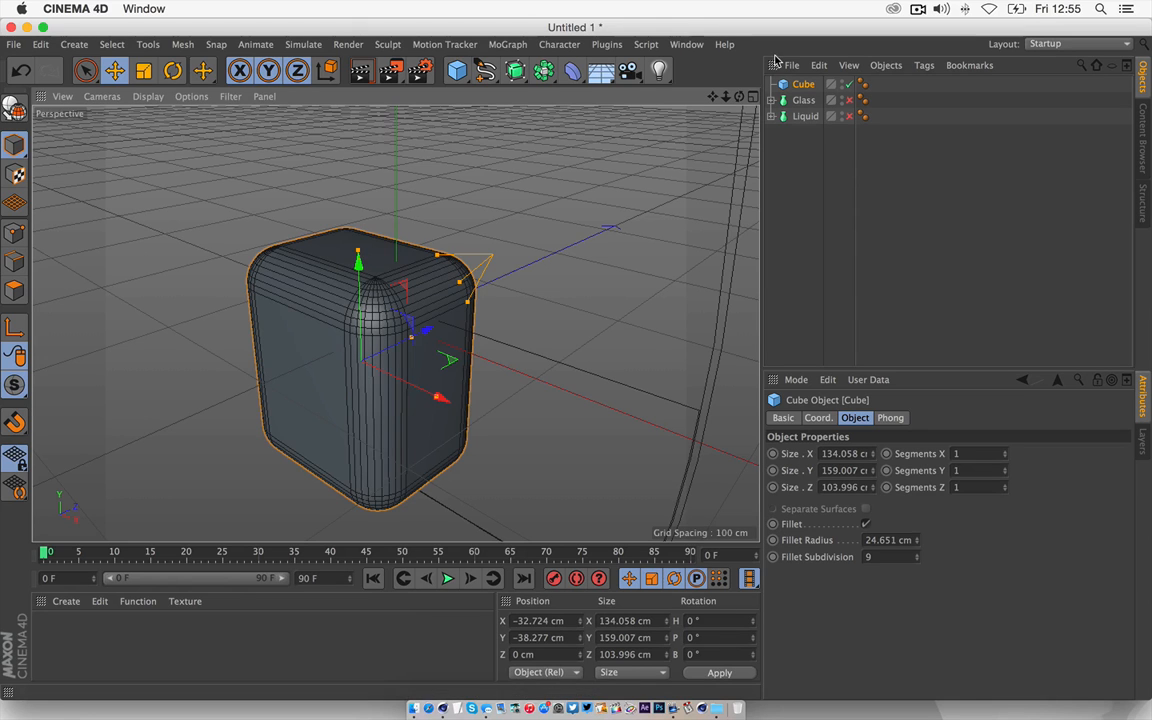
pyautogui.scroll(-3, 395, 323)
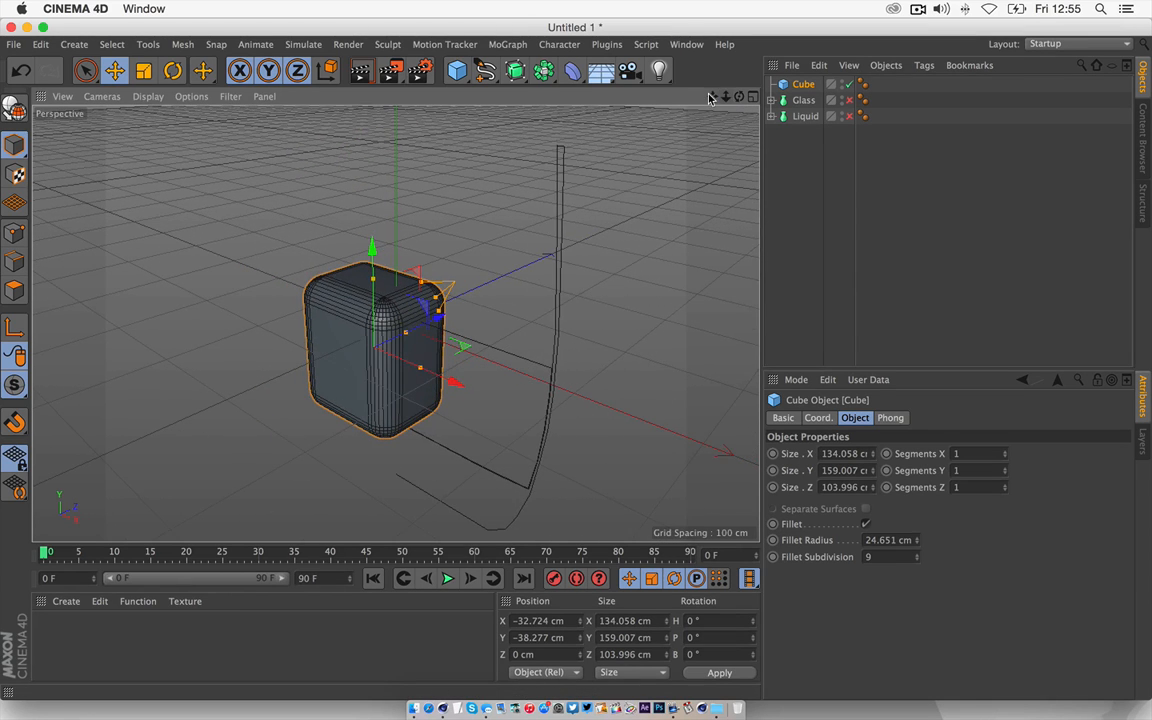
# - Save the project to the Desktop as Glass_project.c4d
pyautogui.click(14, 44)
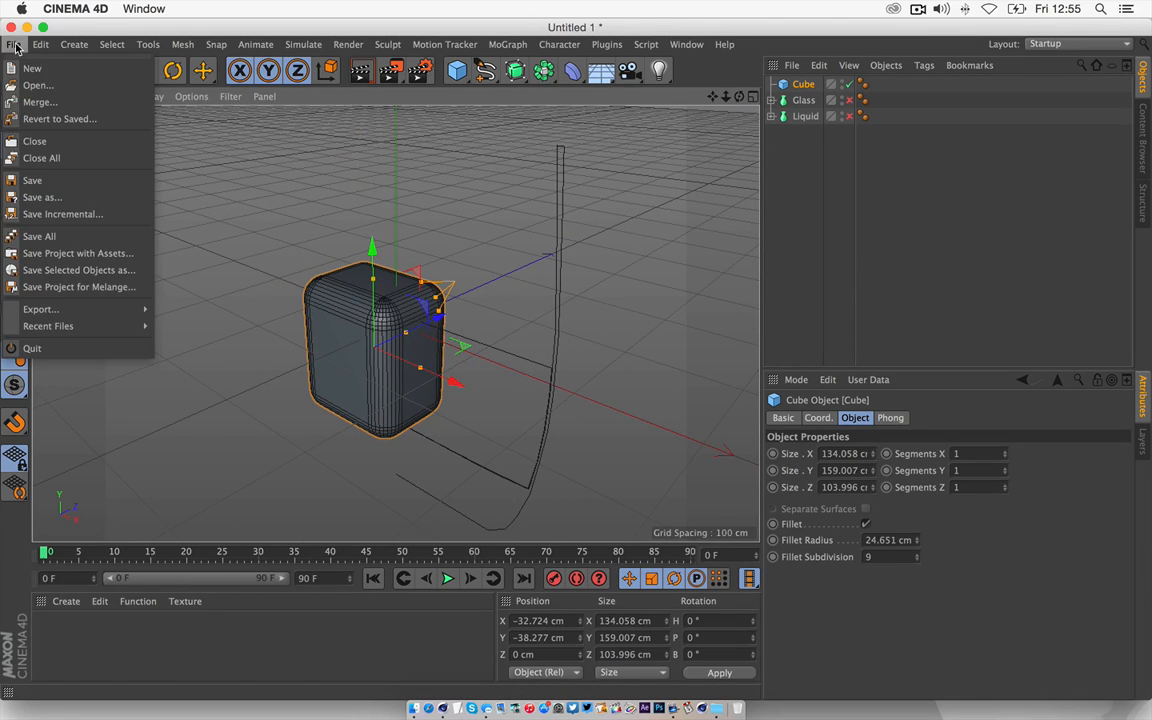
pyautogui.click(53, 186)
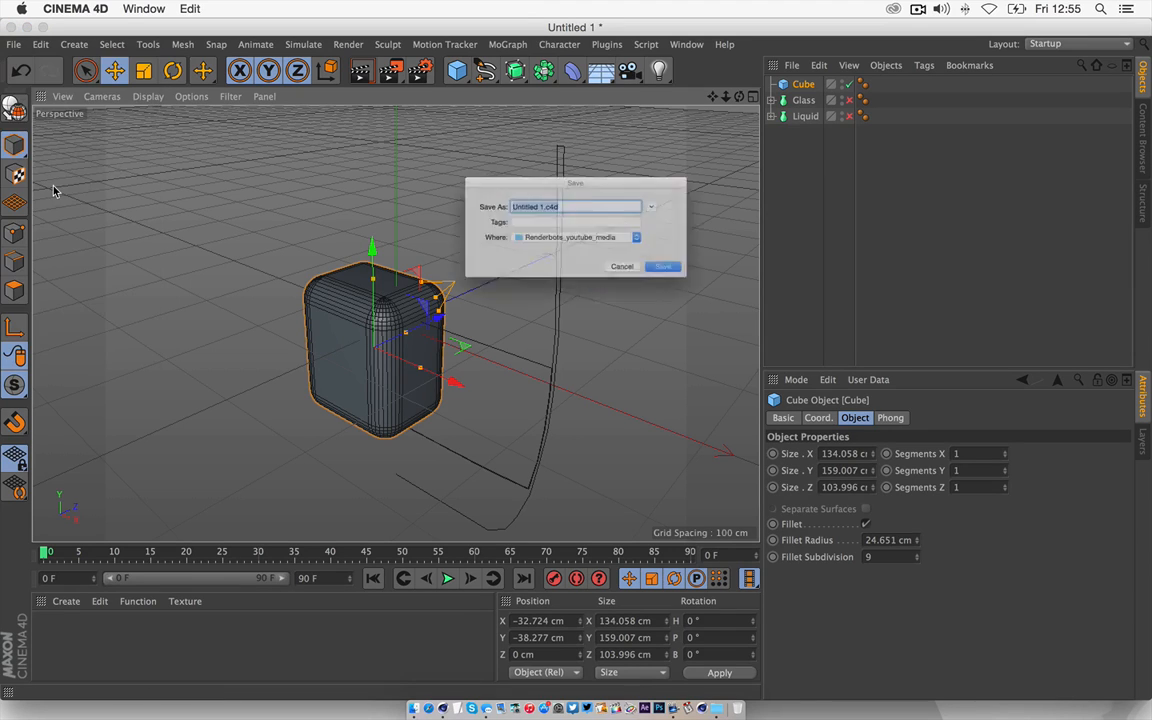
pyautogui.click(503, 242)
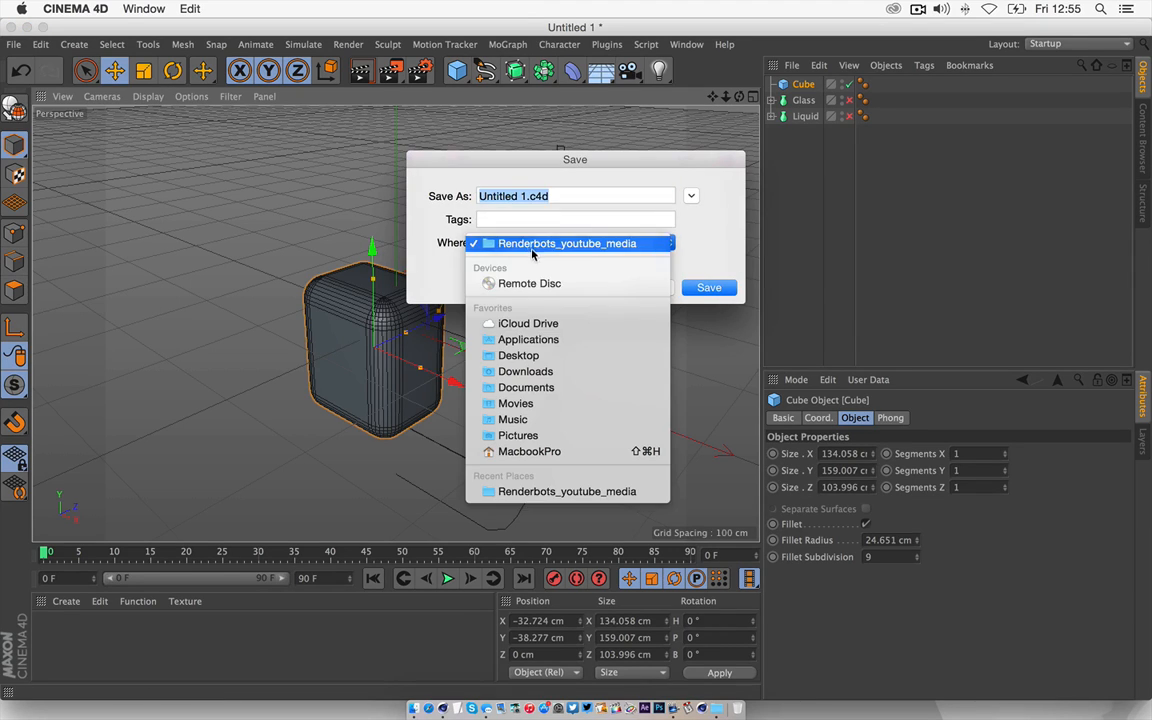
pyautogui.click(535, 355)
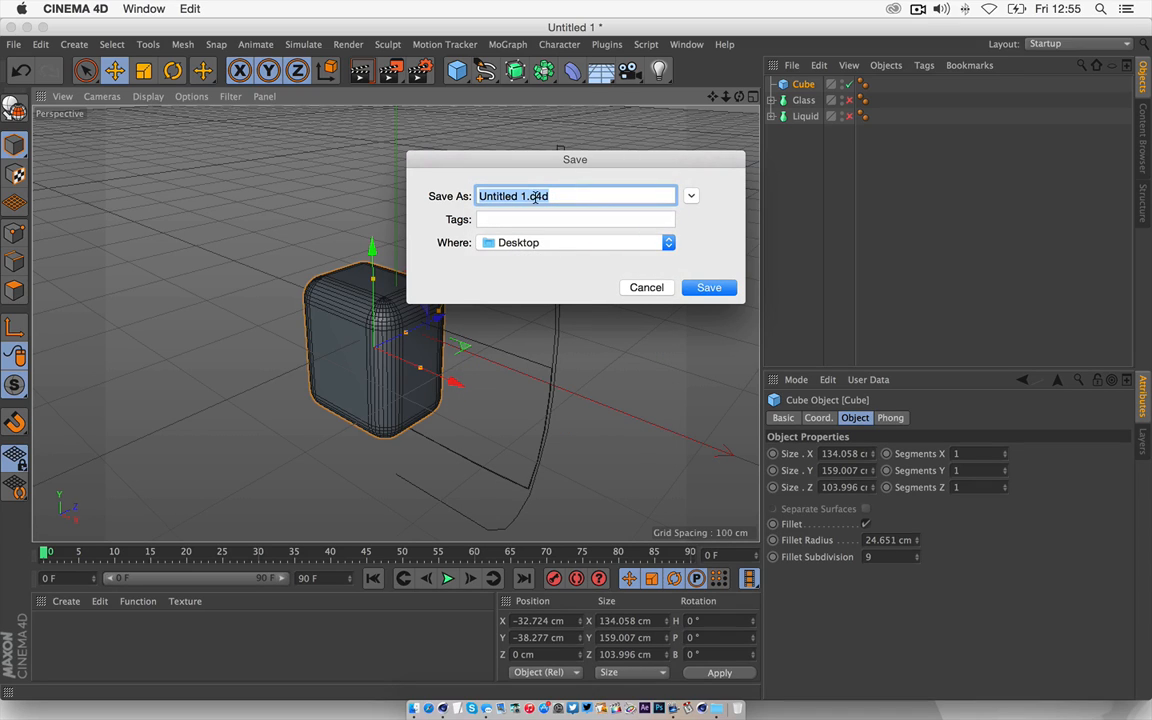
pyautogui.write('Glass')
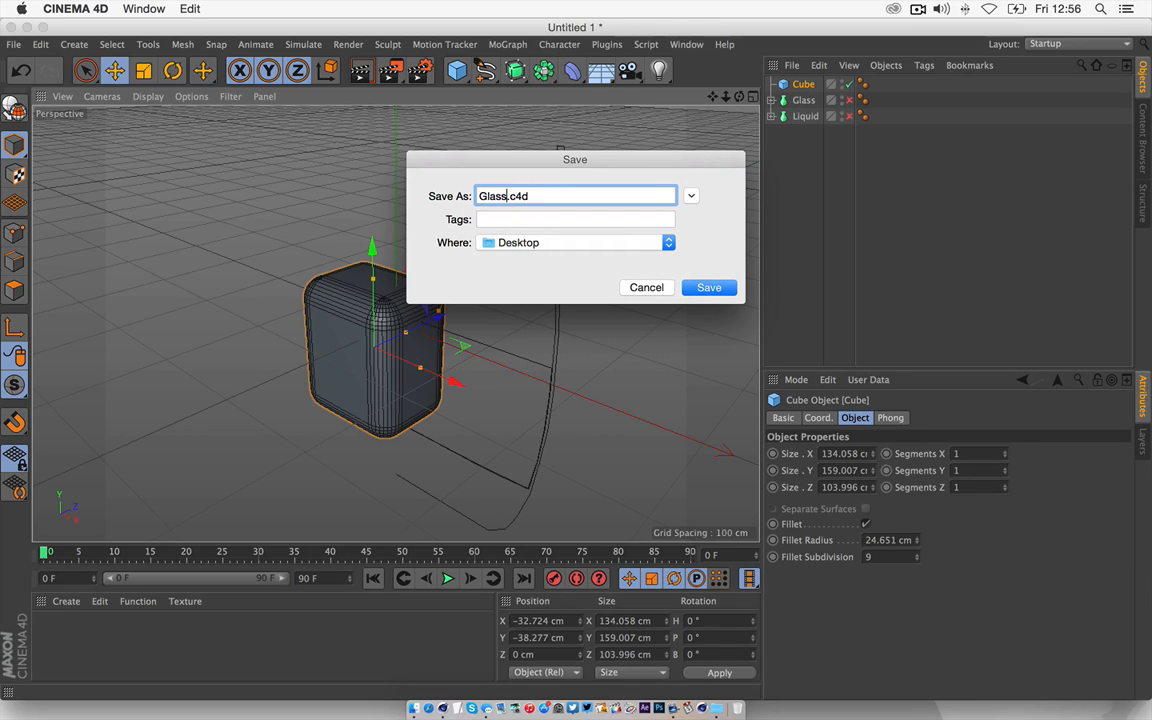
pyautogui.write('_proiject')
pyautogui.press('BackSpace')
pyautogui.press('BackSpace')
pyautogui.press('BackSpace')
pyautogui.press('BackSpace')
pyautogui.write('ject')
pyautogui.press('Return')
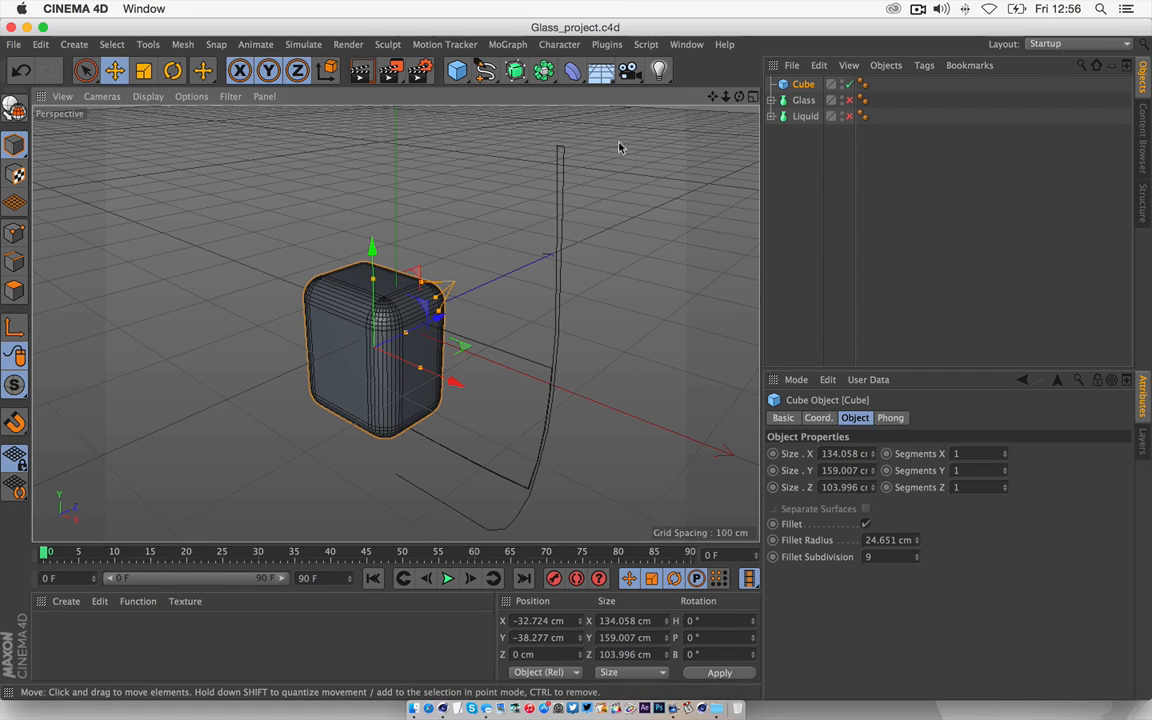
# - Re-enable the Glass and Liquid Lathe objects and view the whole glass from above at an angle
pyautogui.moveTo(741, 101)
pyautogui.mouseDown()
pyautogui.moveTo(735, 150)
pyautogui.moveTo(742, 108)
pyautogui.mouseUp()
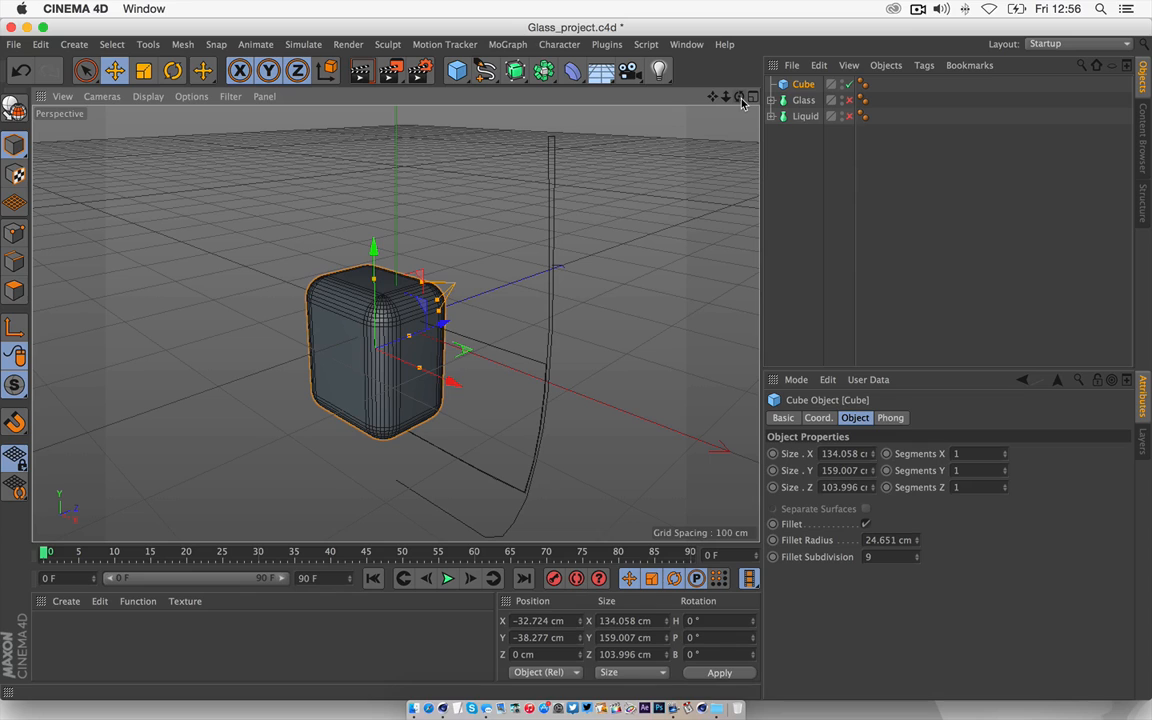
pyautogui.click(850, 101)
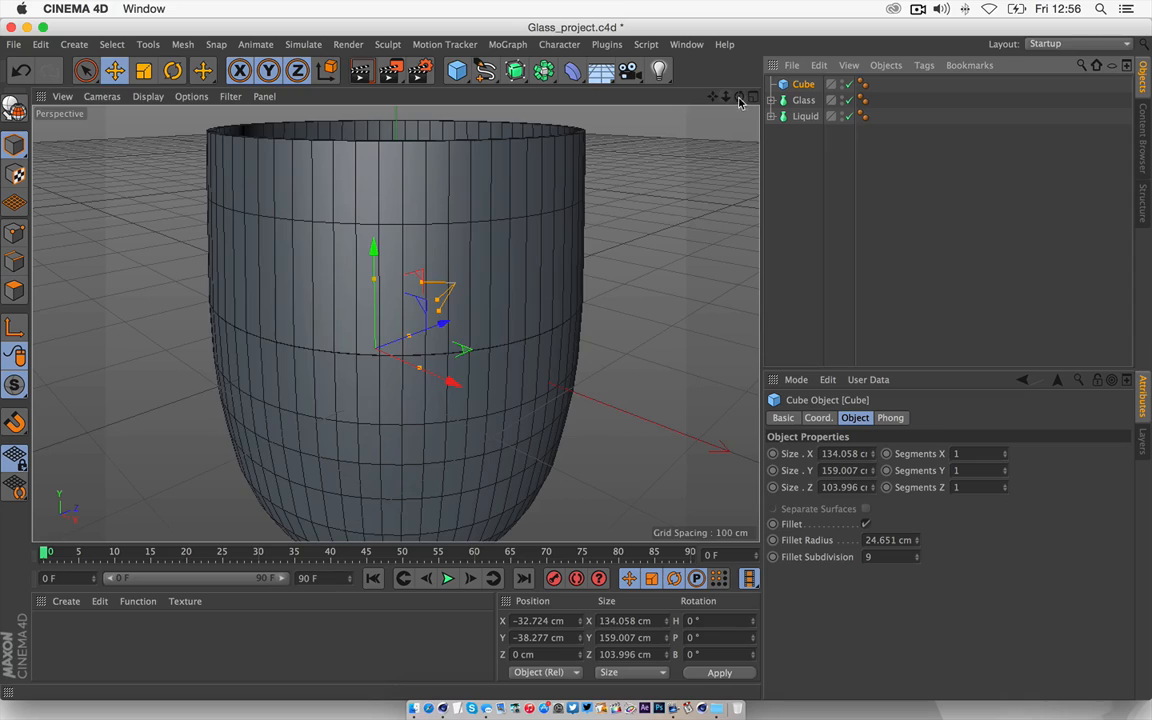
pyautogui.keyDown('alt'); pyautogui.moveTo(395, 323); pyautogui.dragTo(395, 323); pyautogui.keyUp('alt')
pyautogui.scroll(-5, 395, 323)
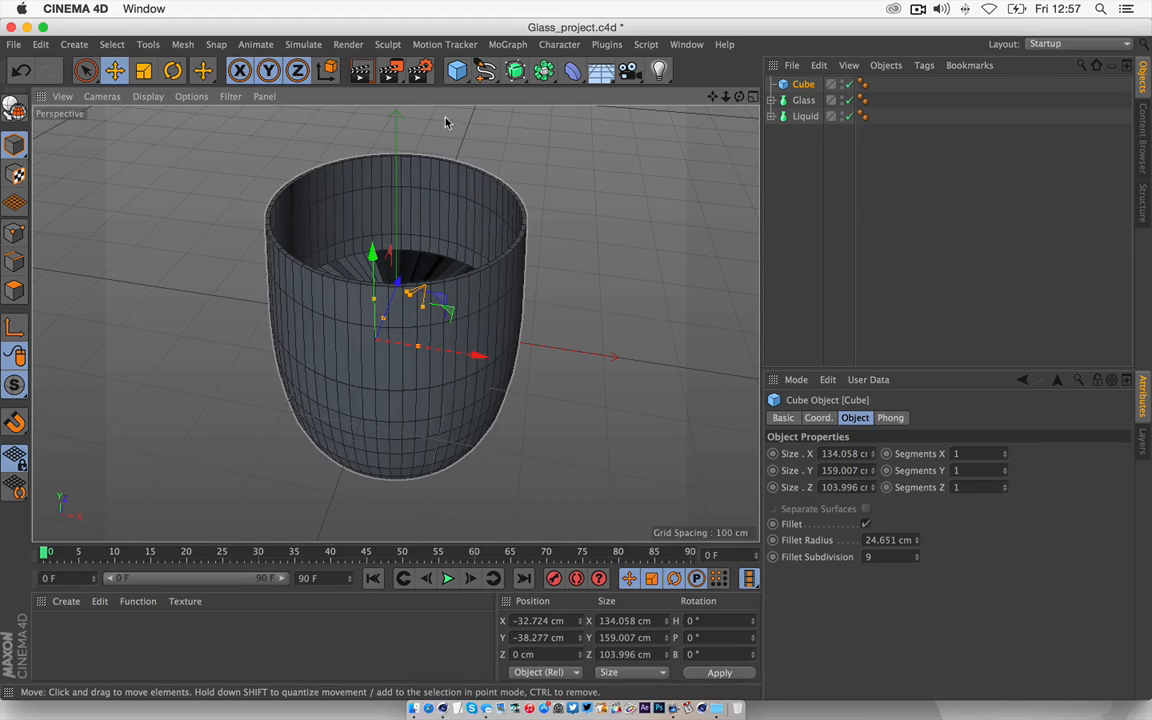
# - Add a Plane primitive and enlarge it to about 3150 cm wide and 3093 cm deep
pyautogui.click(456, 71)
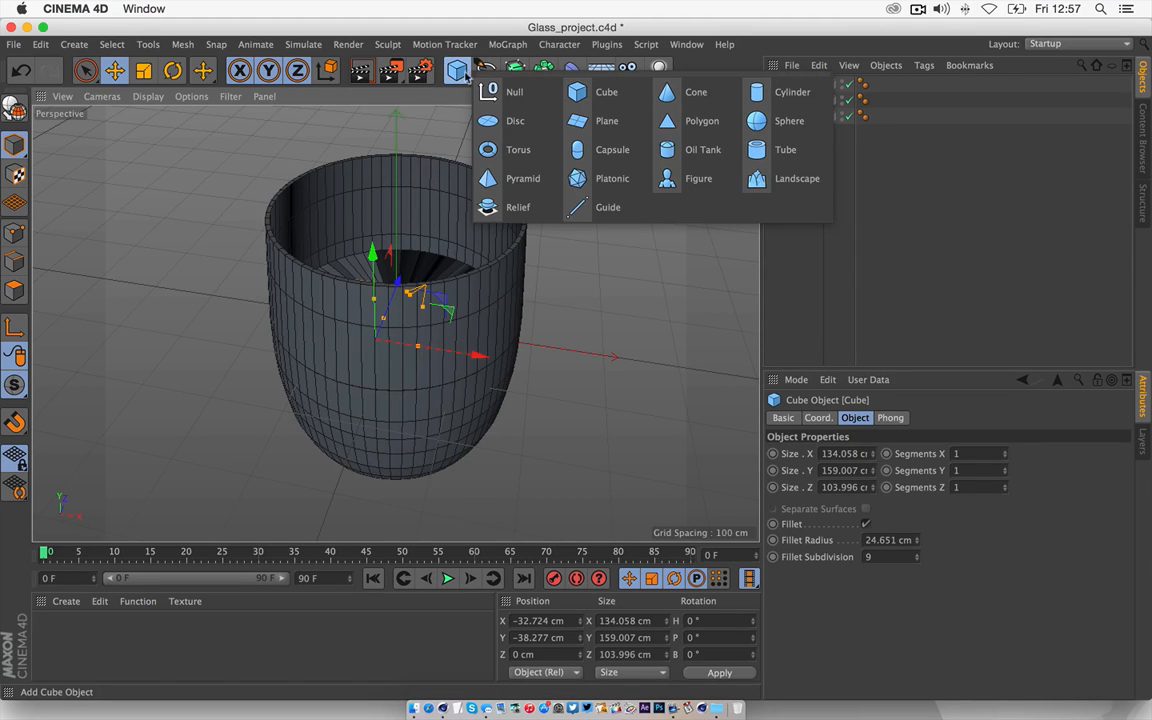
pyautogui.click(626, 122)
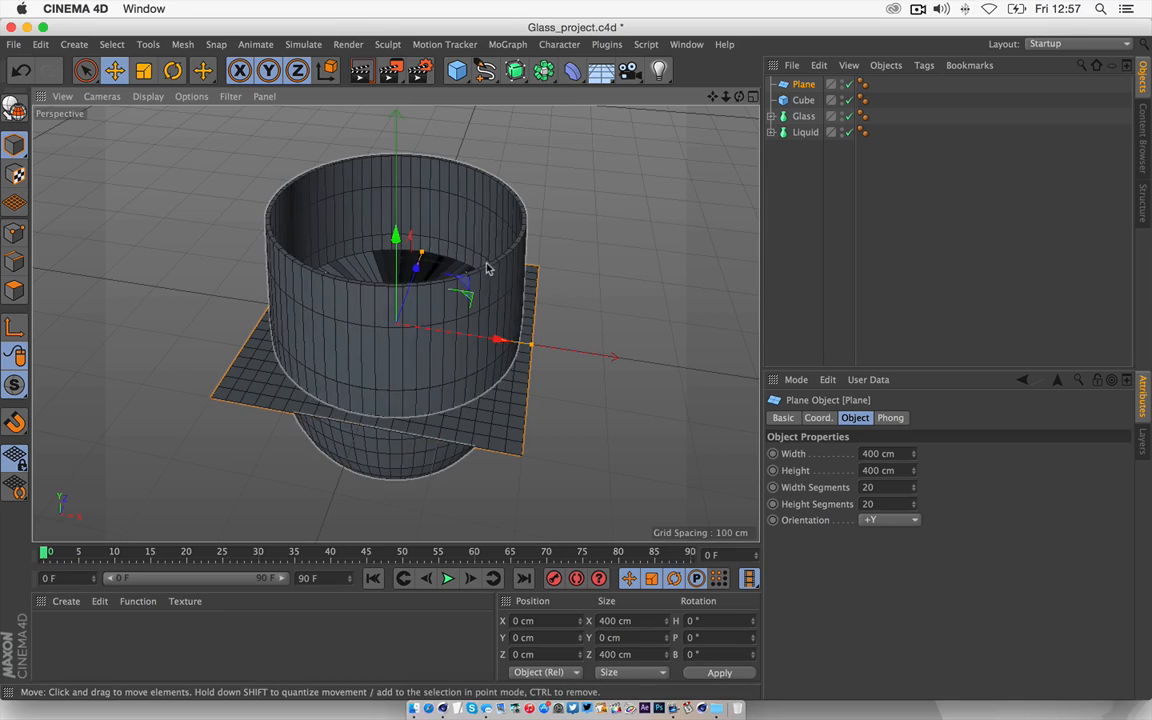
pyautogui.moveTo(532, 345); pyautogui.dragTo(755, 376)
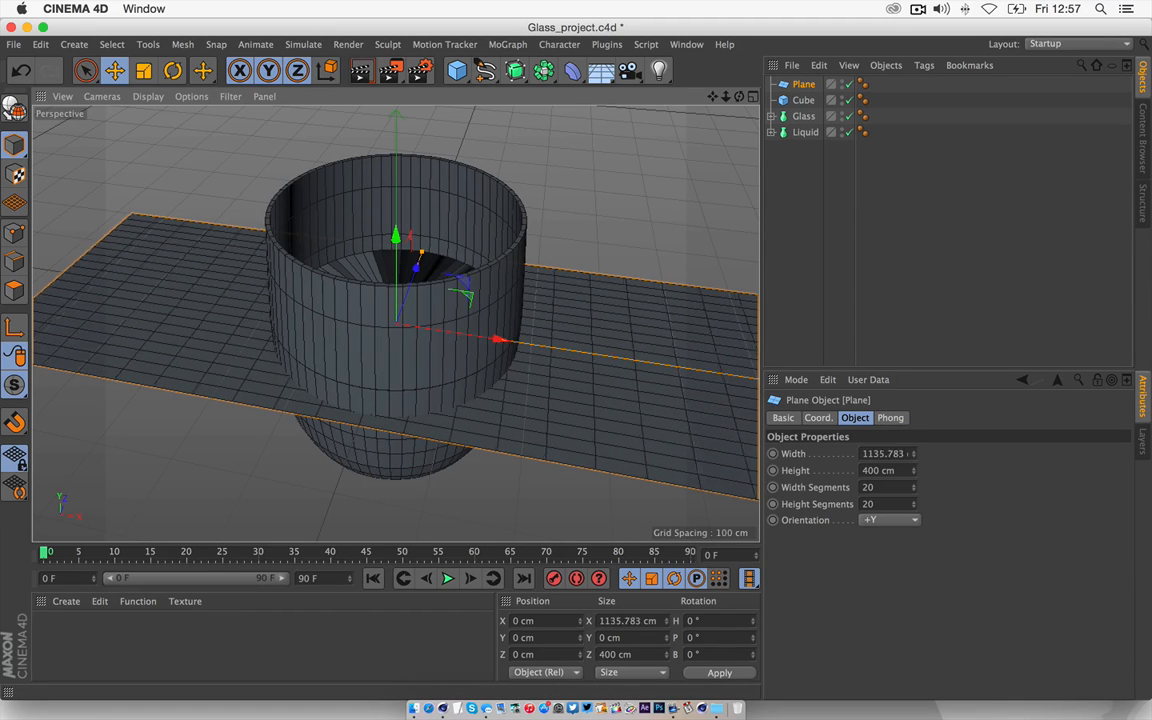
pyautogui.moveTo(422, 256); pyautogui.dragTo(453, 165)
pyautogui.click(143, 72)
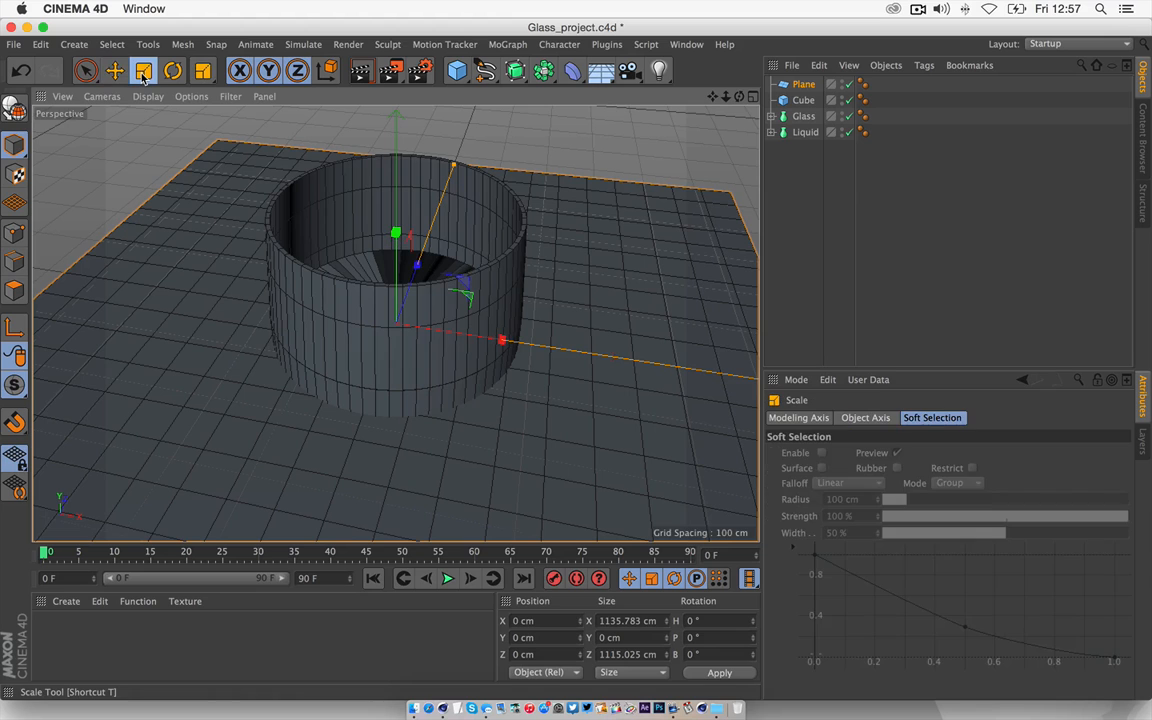
pyautogui.moveTo(129, 185); pyautogui.dragTo(280, 187)
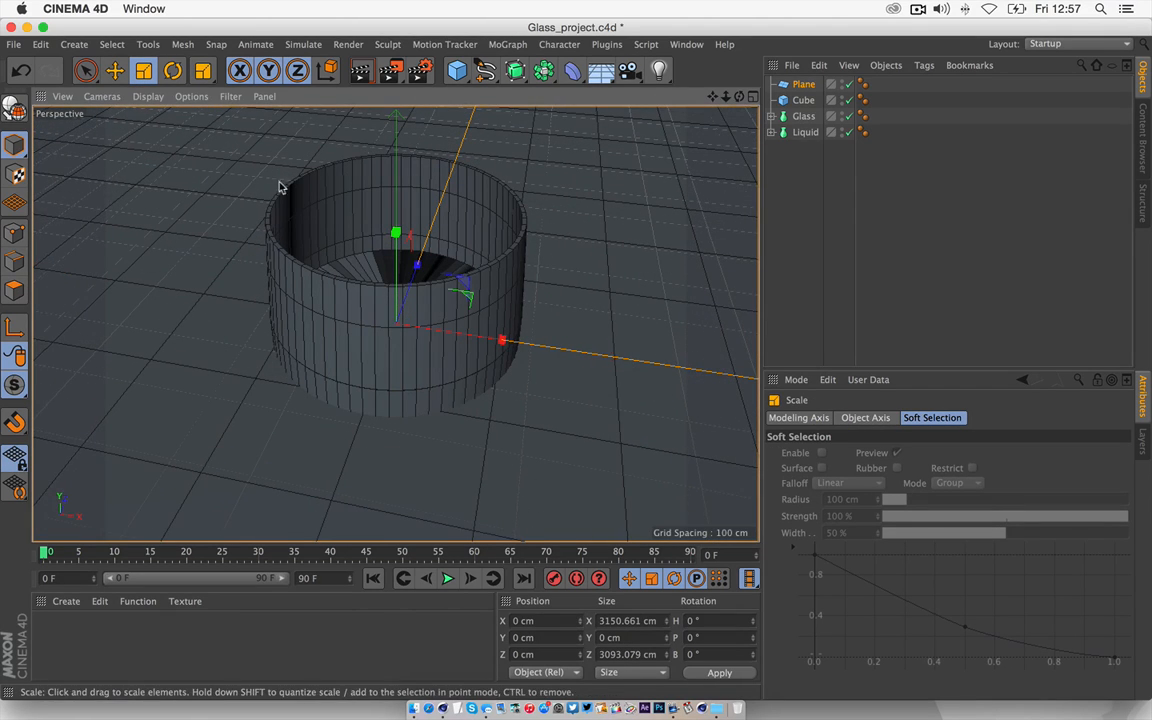
# - In the Front view, lower the plane to about Y -194 cm so it meets the underside of the glass
pyautogui.moveTo(727, 98); pyautogui.dragTo(620, 98)
pyautogui.moveTo(739, 98); pyautogui.dragTo(705, 68)
pyautogui.click(753, 97)
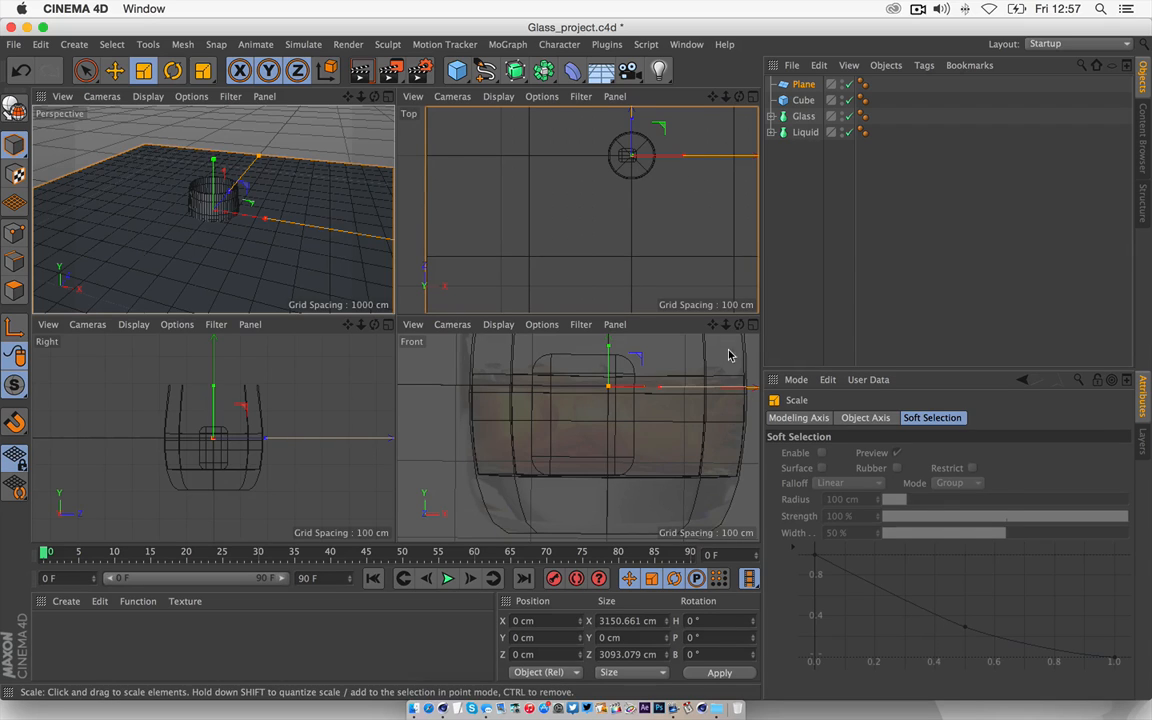
pyautogui.click(752, 324)
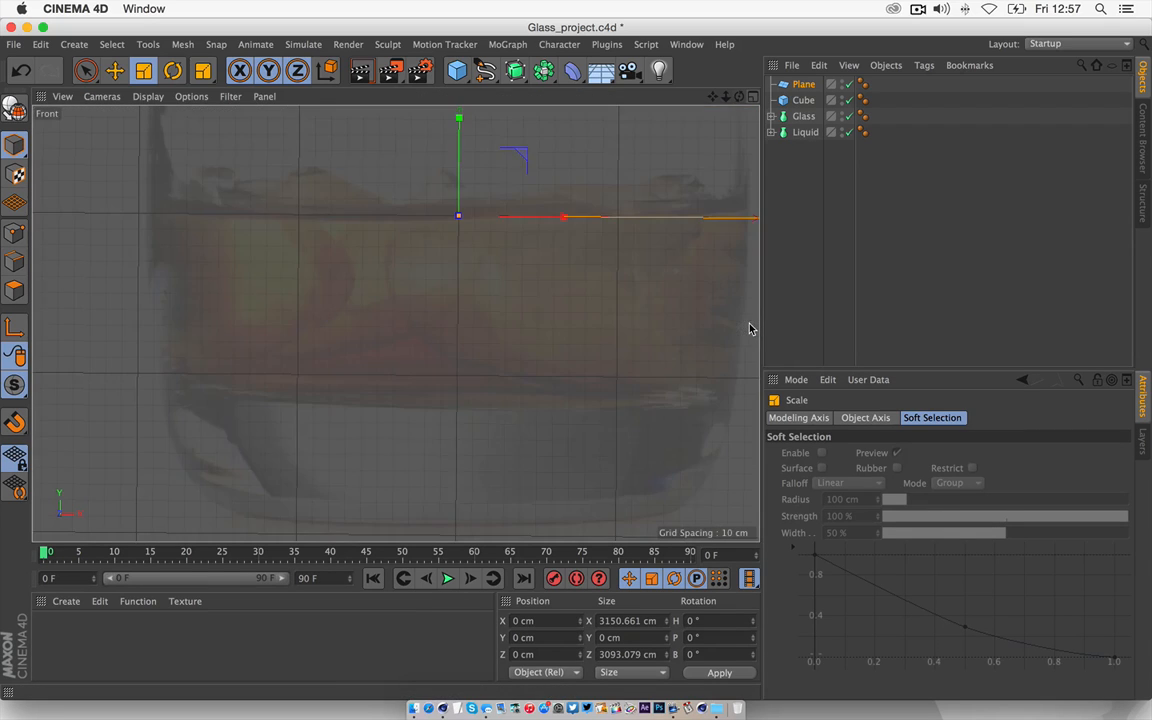
pyautogui.click(115, 70)
pyautogui.moveTo(458, 117); pyautogui.dragTo(454, 448)
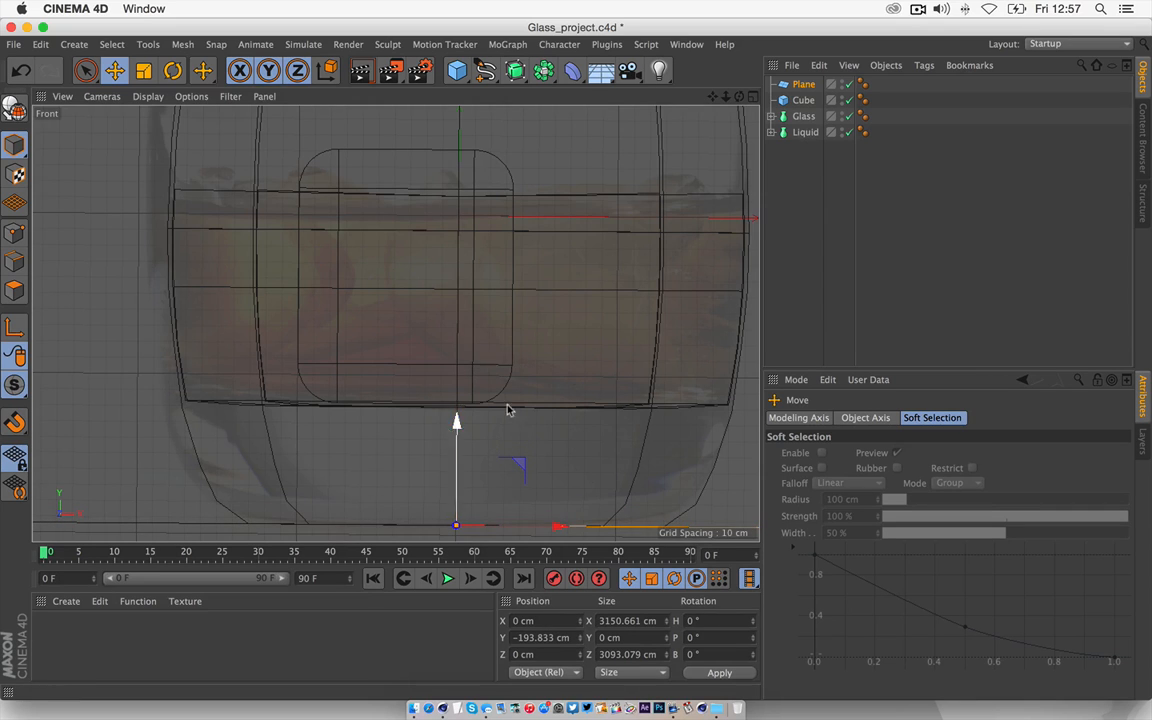
pyautogui.moveTo(712, 97); pyautogui.dragTo(808, 97)
pyautogui.moveTo(82, 164); pyautogui.dragTo(82, 166)
pyautogui.click(753, 97)
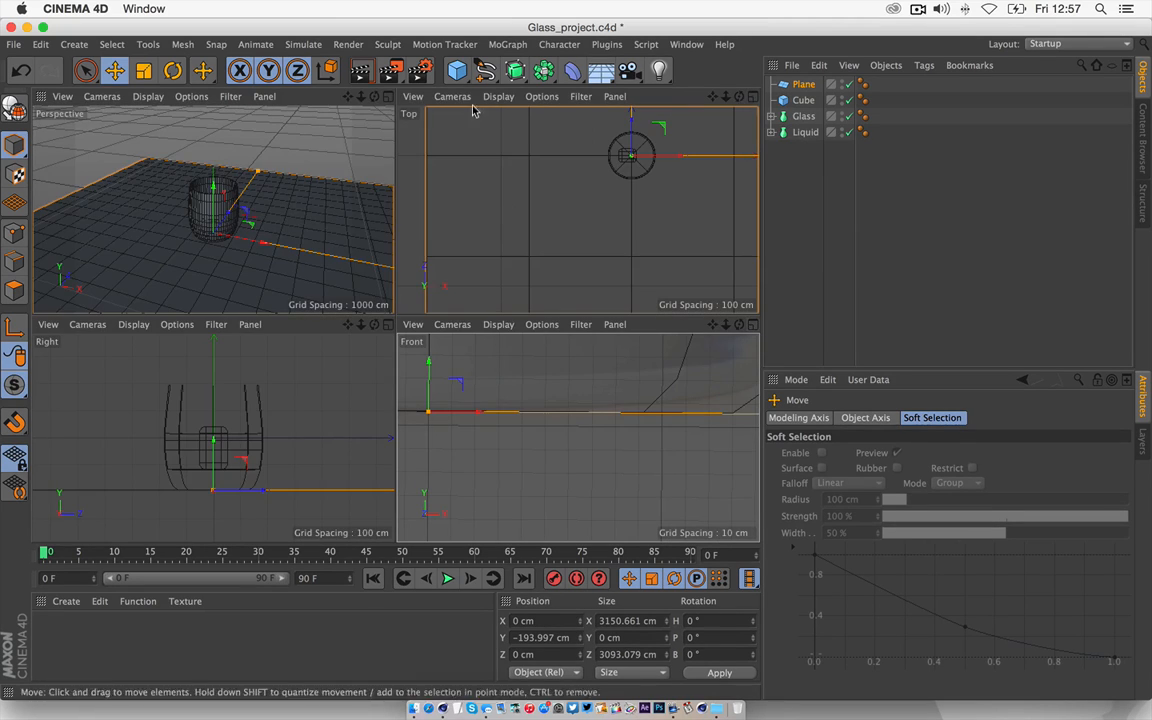
# - In the Perspective view, rename the Plane object as Floor
pyautogui.click(388, 97)
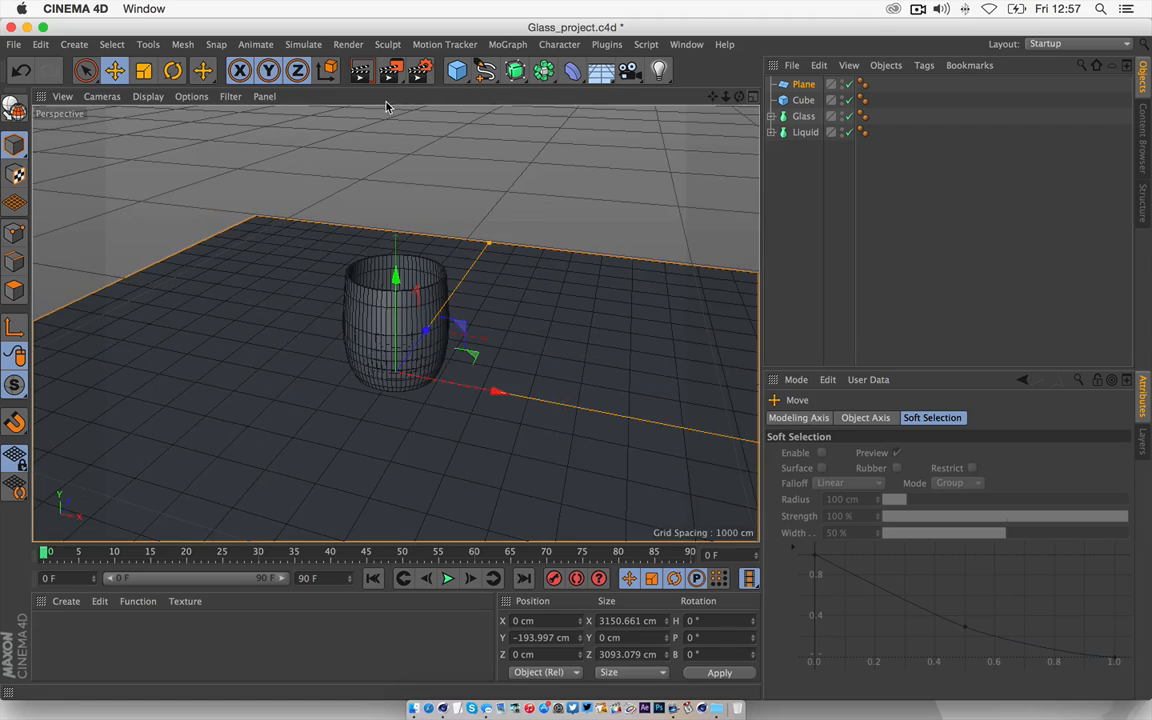
pyautogui.doubleClick(801, 84)
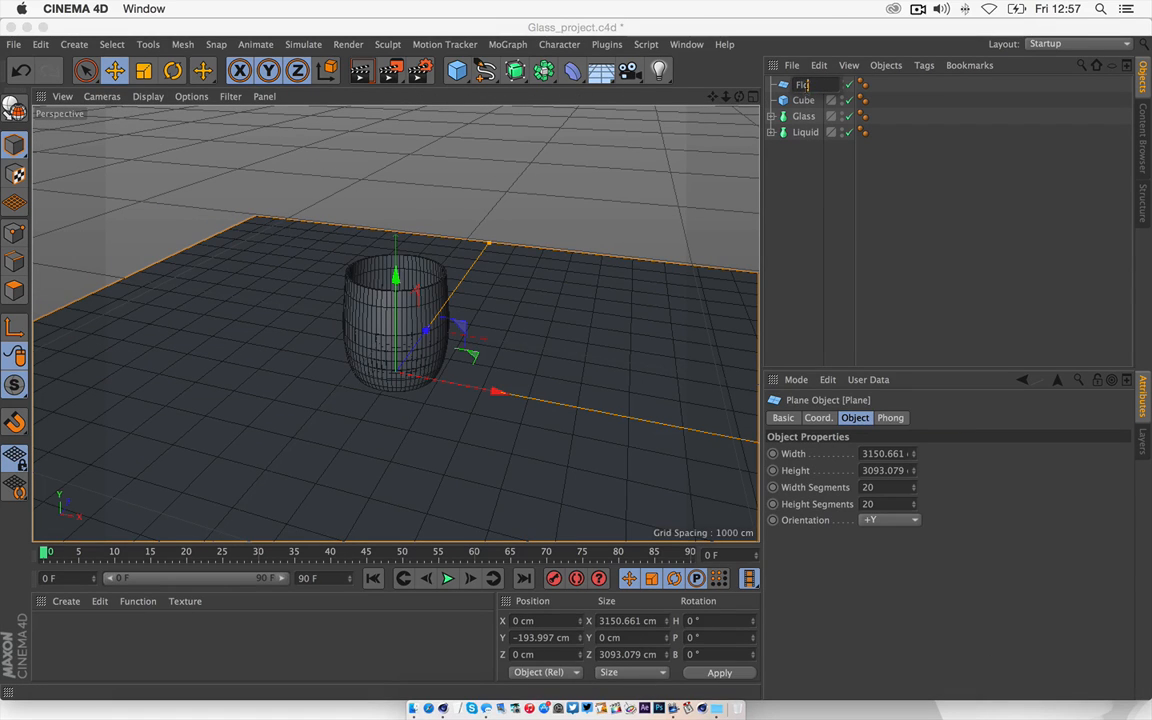
pyautogui.press('Return')
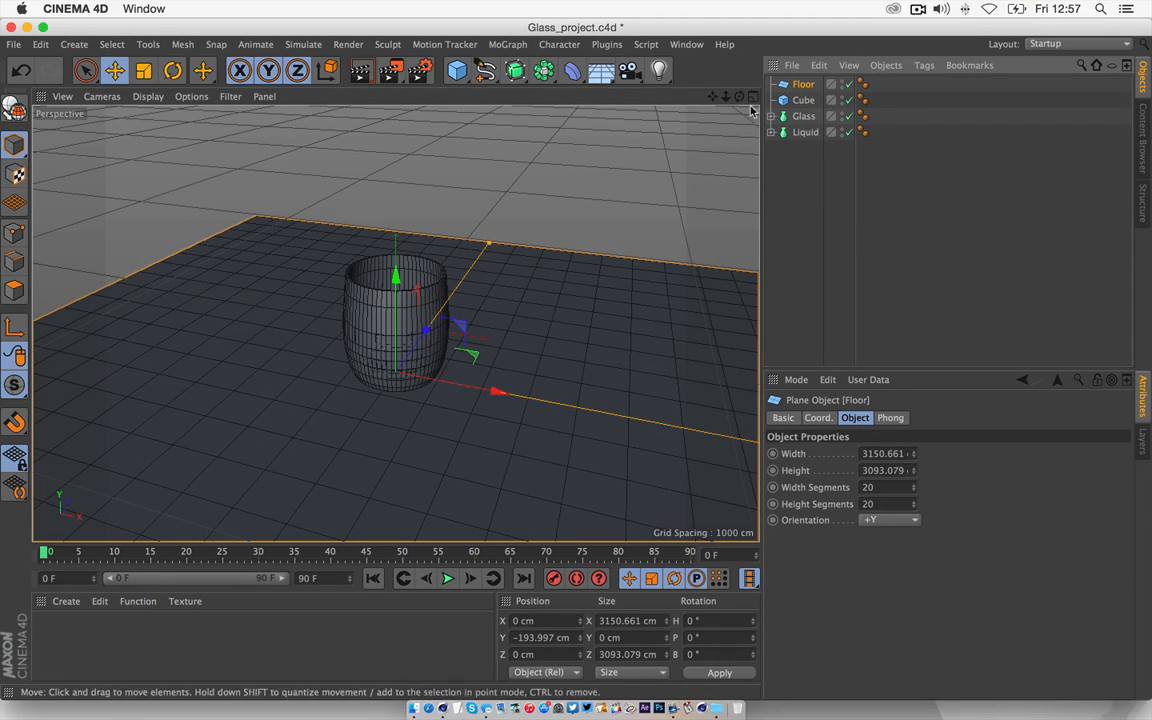
# - Create a new material, open it in the Material Editor and name it Glass
pyautogui.moveTo(729, 99); pyautogui.dragTo(744, 104)
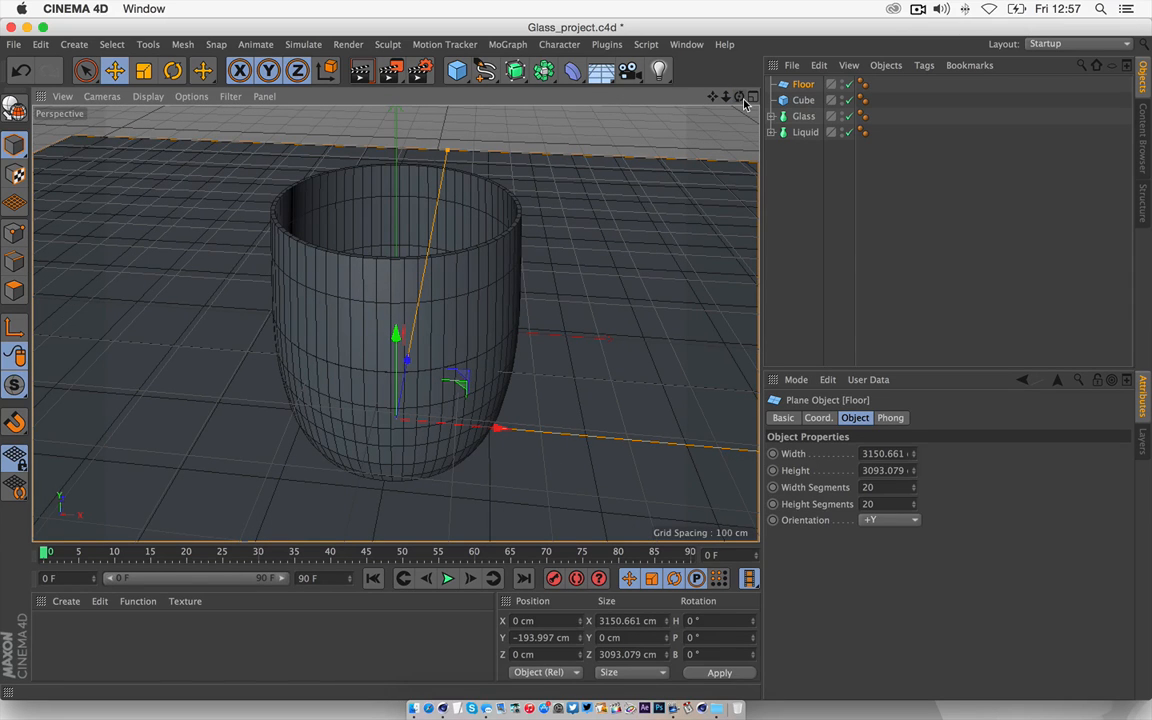
pyautogui.moveTo(744, 104); pyautogui.dragTo(792, 83)
pyautogui.scroll(10, 204, 534)
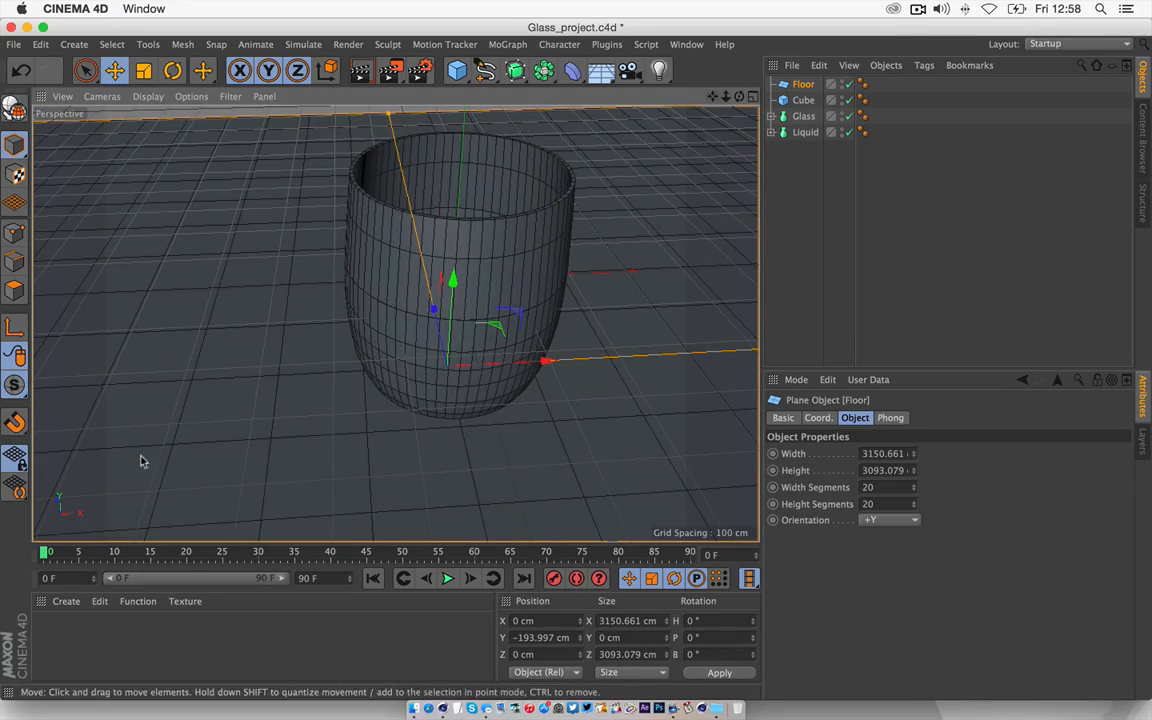
pyautogui.doubleClick(63, 648)
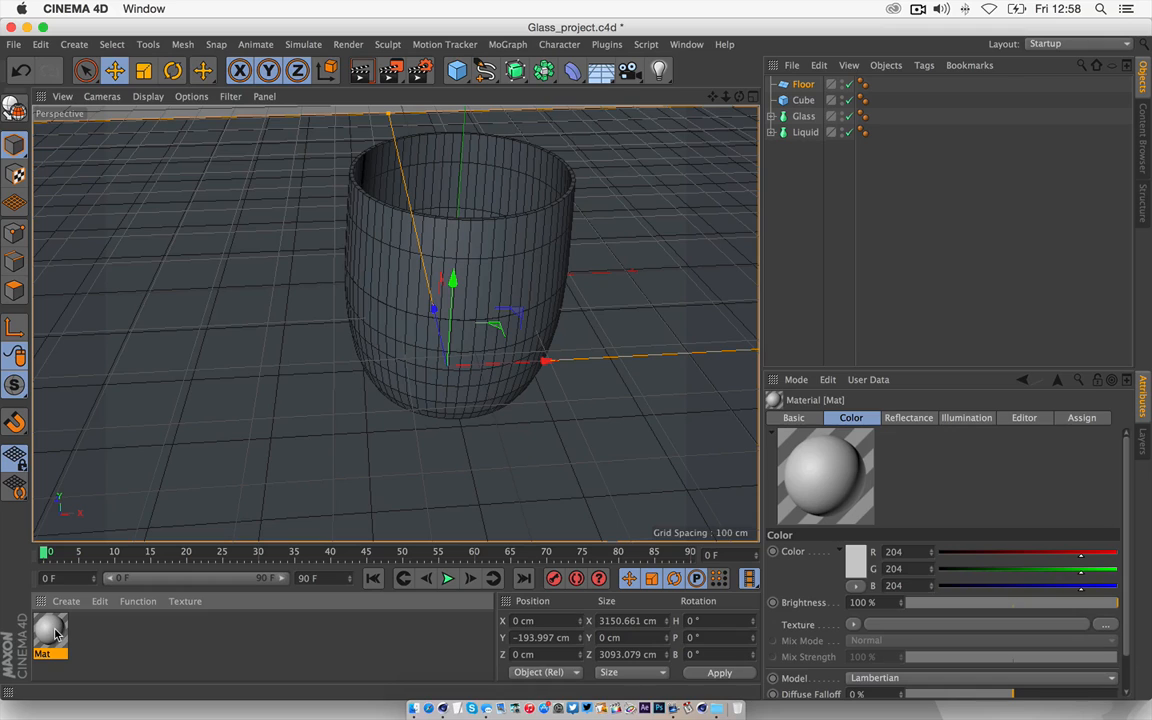
pyautogui.doubleClick(55, 633)
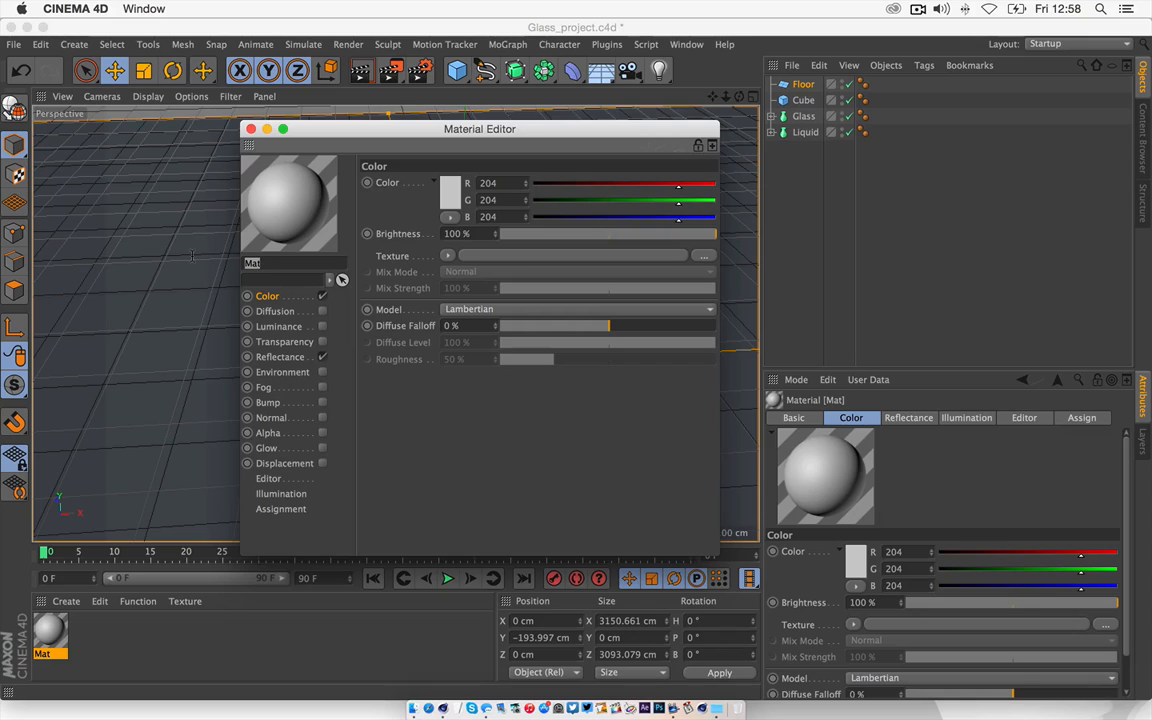
pyautogui.write('Glass')
pyautogui.press('Return')
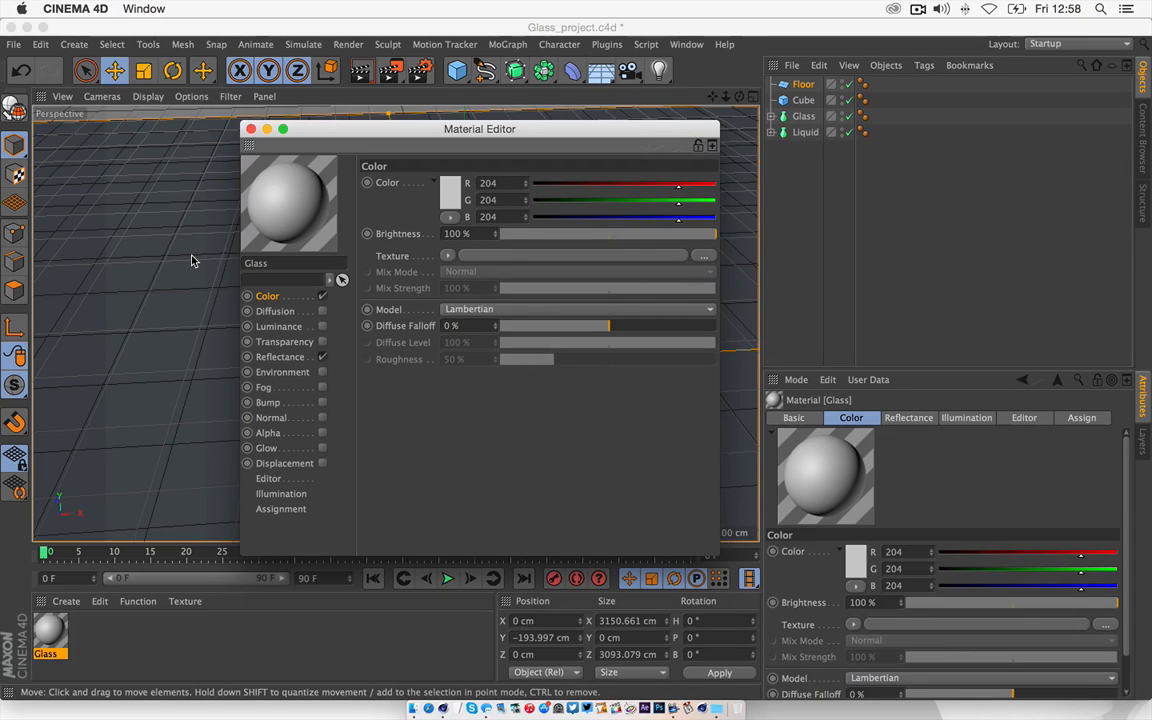
# - Disable the Glass material's Color channel and enable Transparency with Refraction 1.3, then put the Material Editor away
pyautogui.click(322, 298)
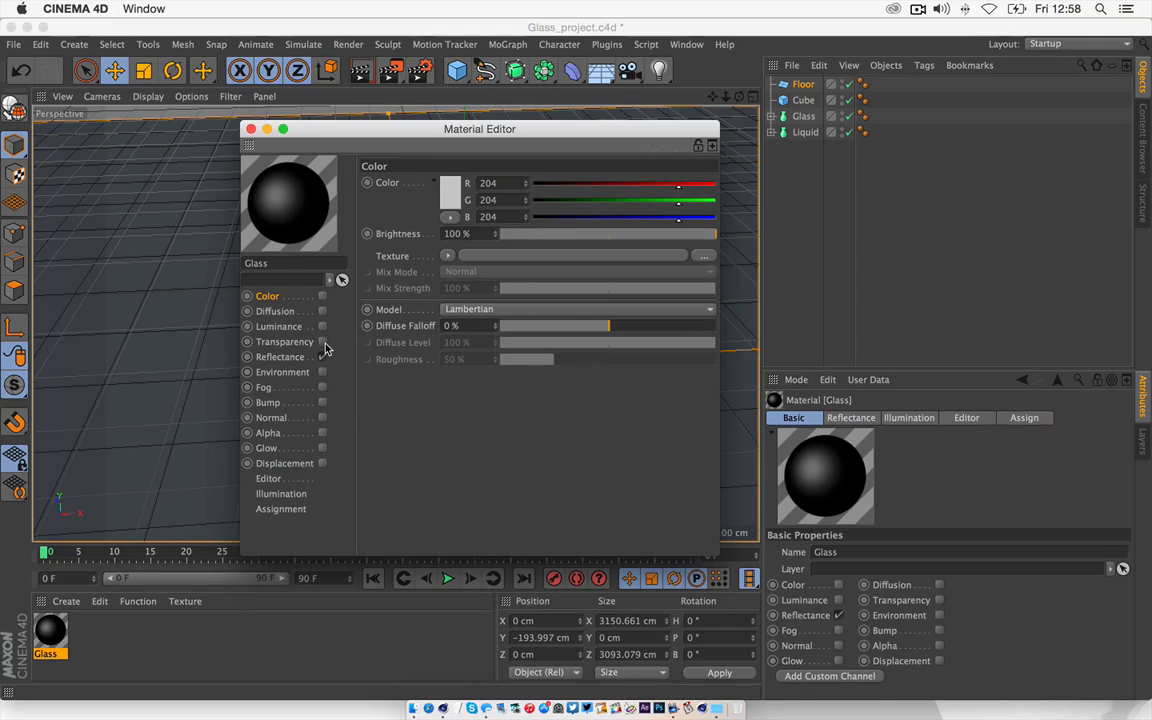
pyautogui.click(322, 342)
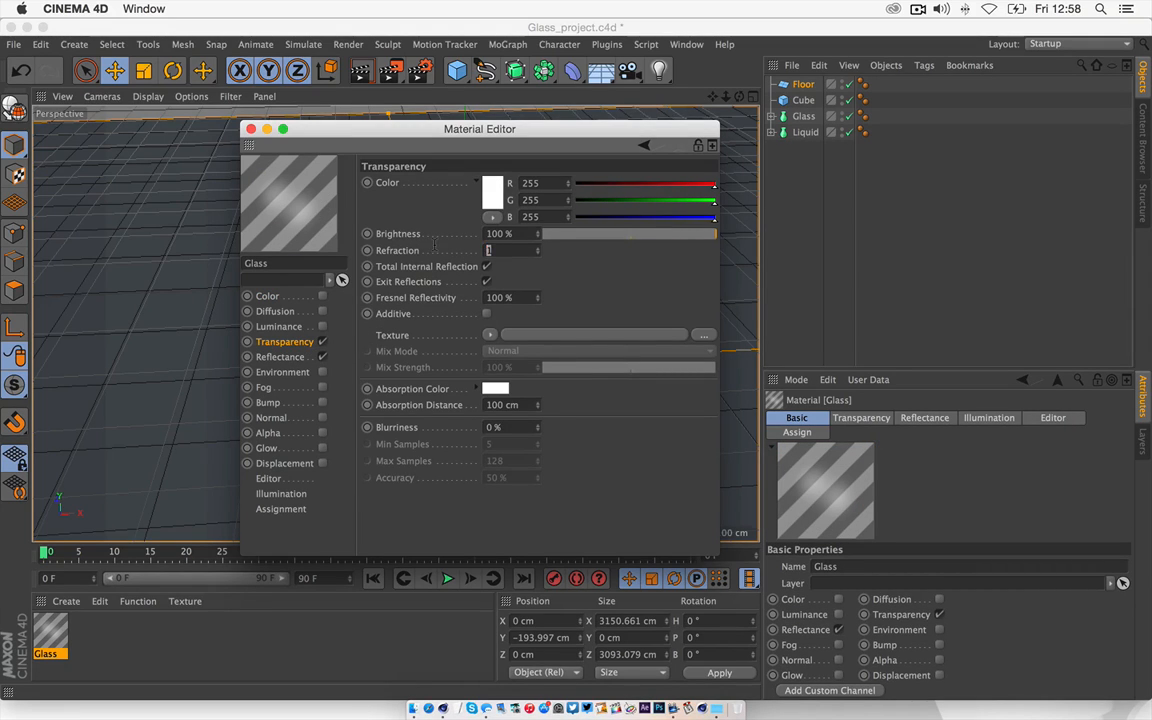
pyautogui.write('1.3')
pyautogui.press('Return')
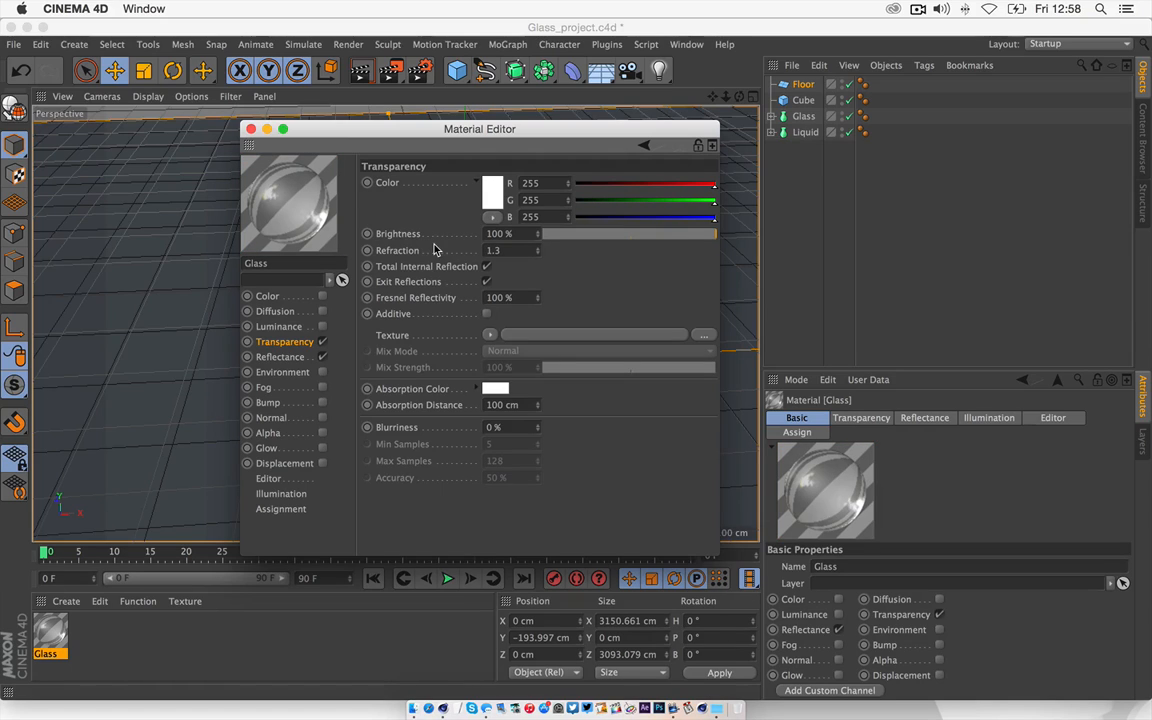
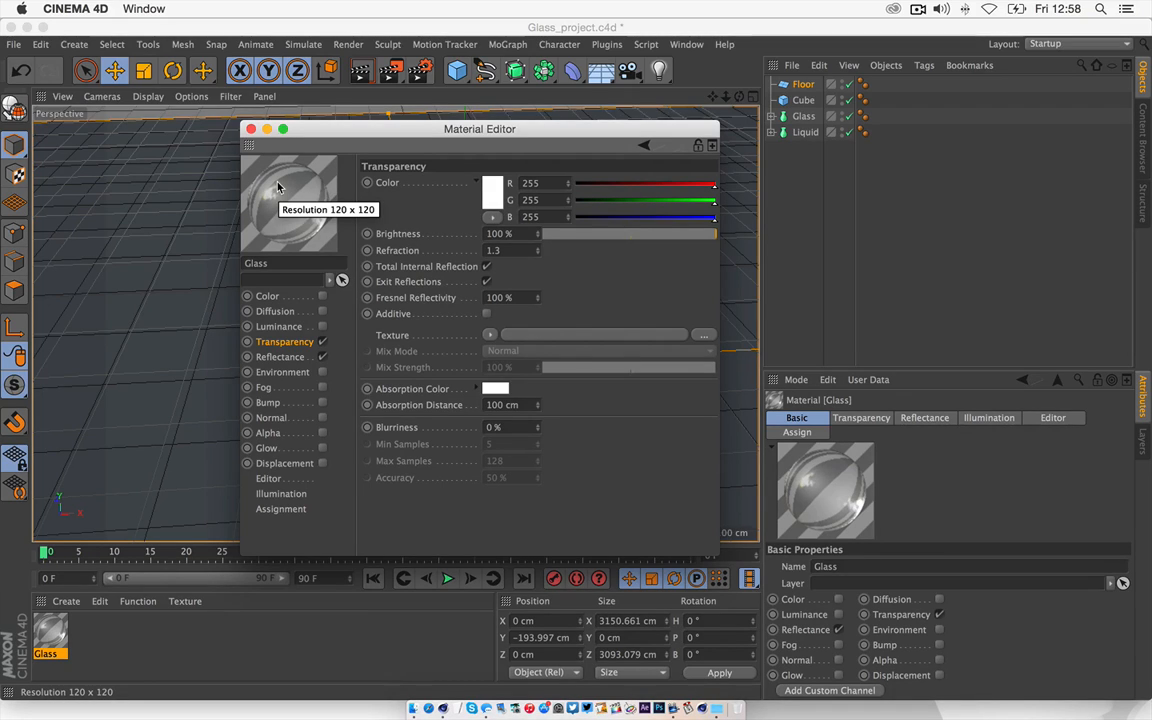
pyautogui.click(267, 129)
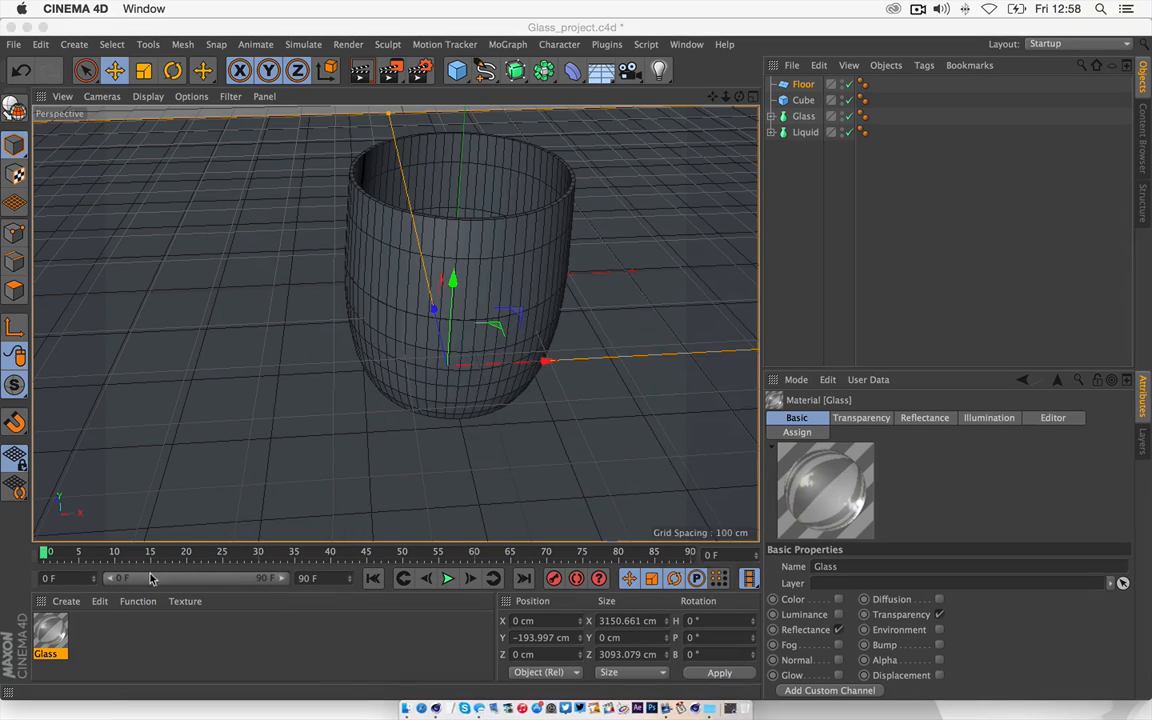
# - Apply the Glass material to the Glass Lathe object and render the Perspective view
pyautogui.moveTo(51, 637); pyautogui.dragTo(800, 117)
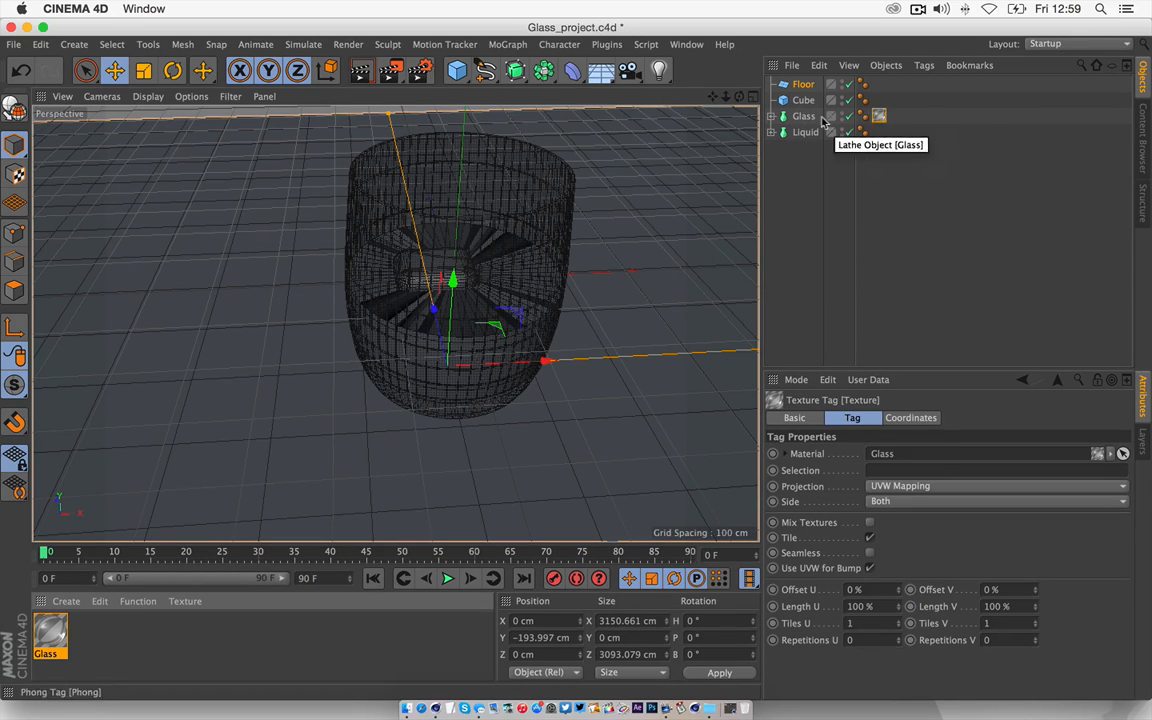
pyautogui.click(361, 74)
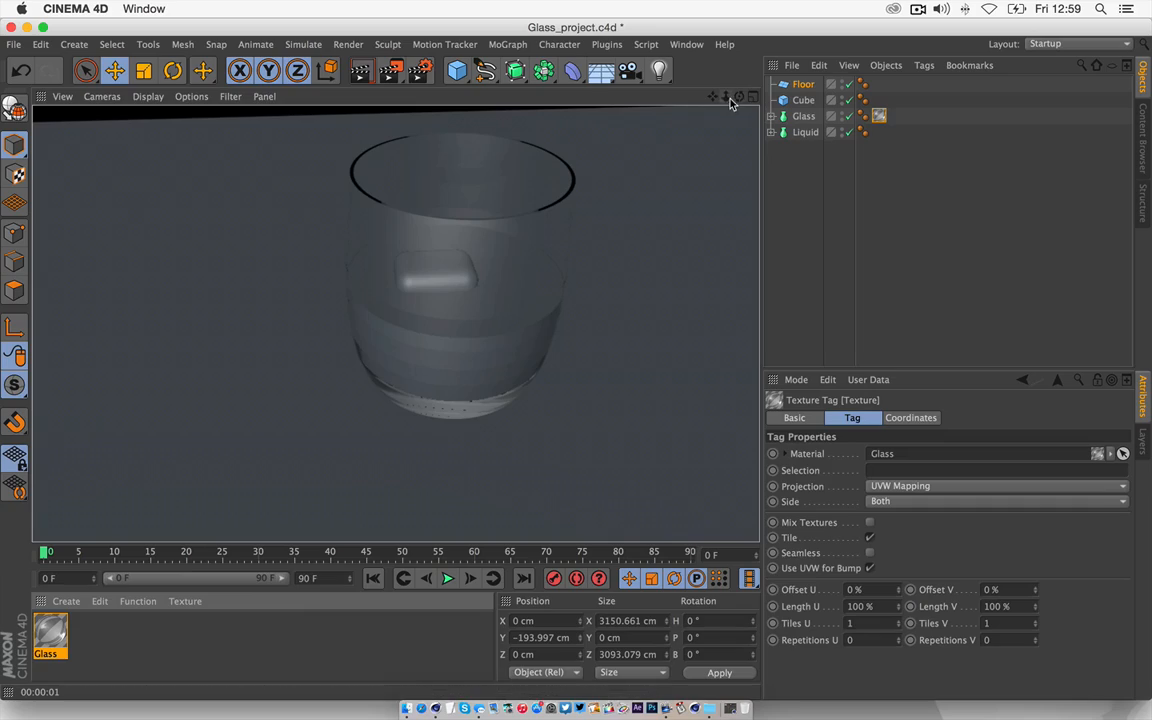
# - Extend the Floor's depth to about 4358 cm and render the Perspective view again from a higher angle
pyautogui.moveTo(740, 97)
pyautogui.mouseDown()
pyautogui.moveTo(712, 78)
pyautogui.moveTo(650, 134)
pyautogui.moveTo(744, 93)
pyautogui.moveTo(739, 118)
pyautogui.mouseUp()
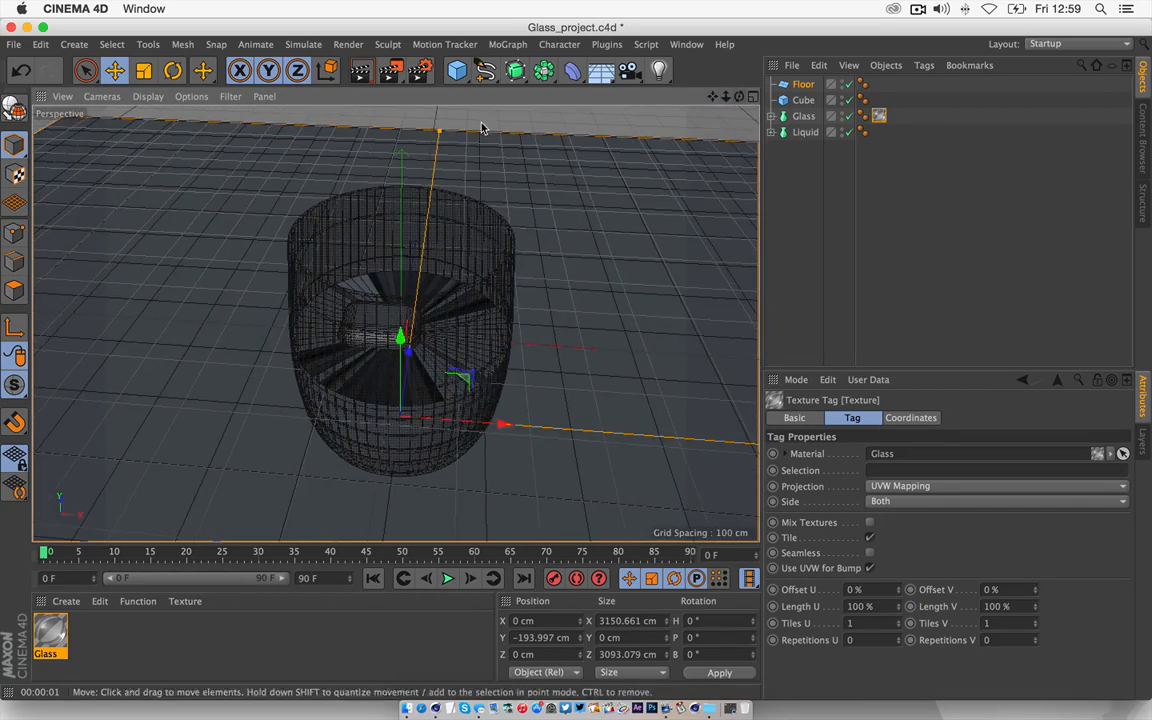
pyautogui.moveTo(438, 131); pyautogui.dragTo(446, 88)
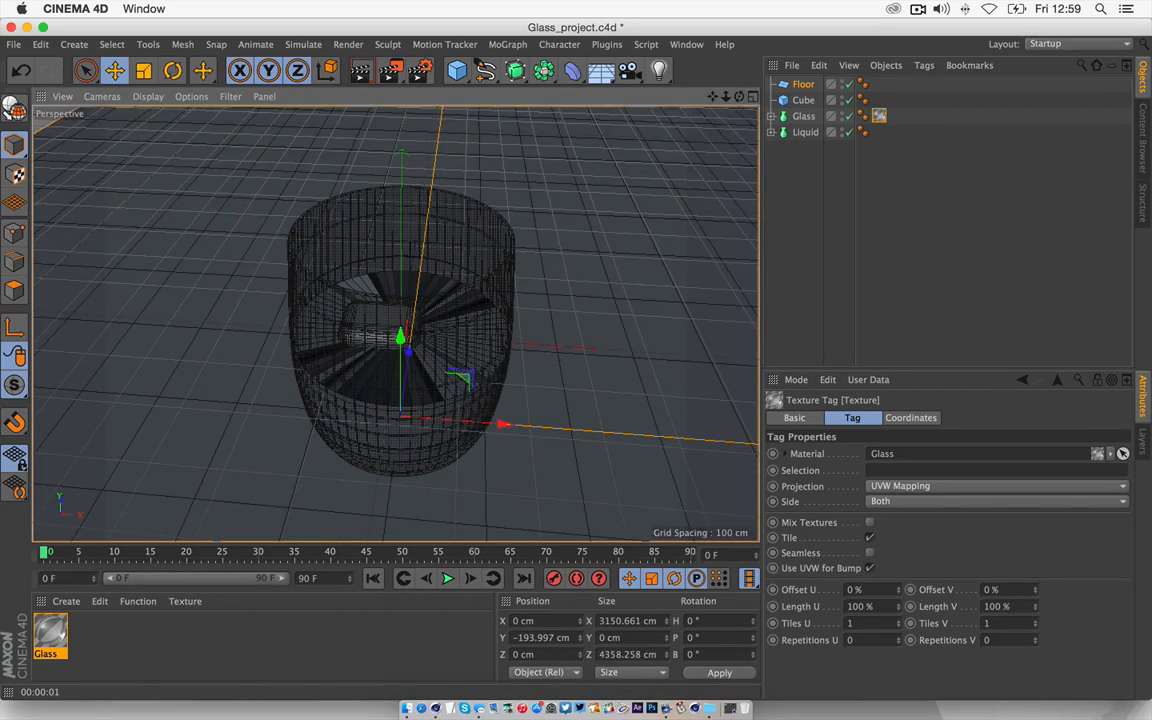
pyautogui.click(365, 80)
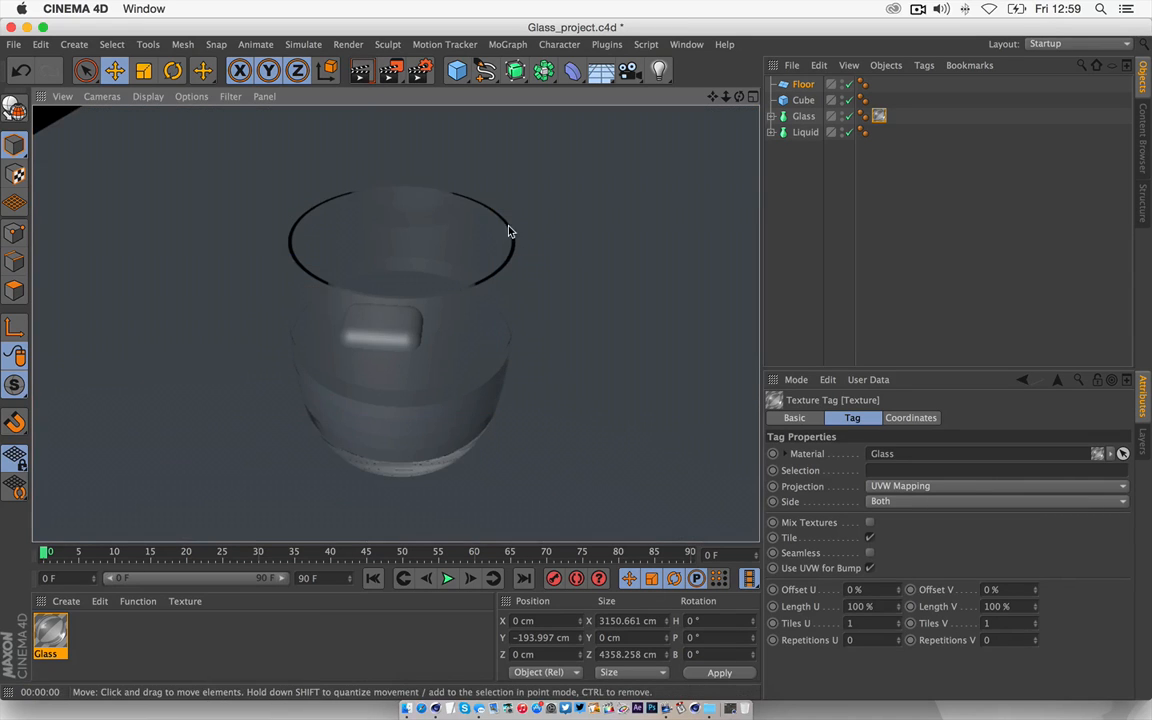
# - Render previews of the glass from a lower angle and from nearly level with the floor
pyautogui.moveTo(740, 97); pyautogui.dragTo(743, 82)
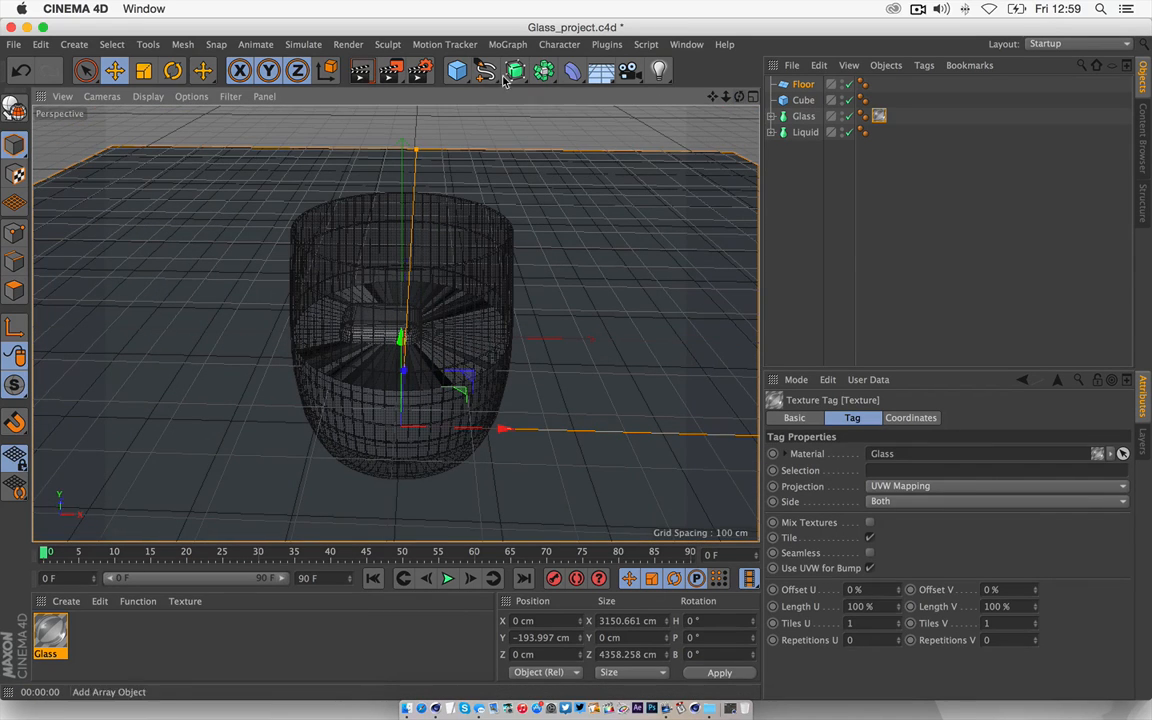
pyautogui.click(363, 74)
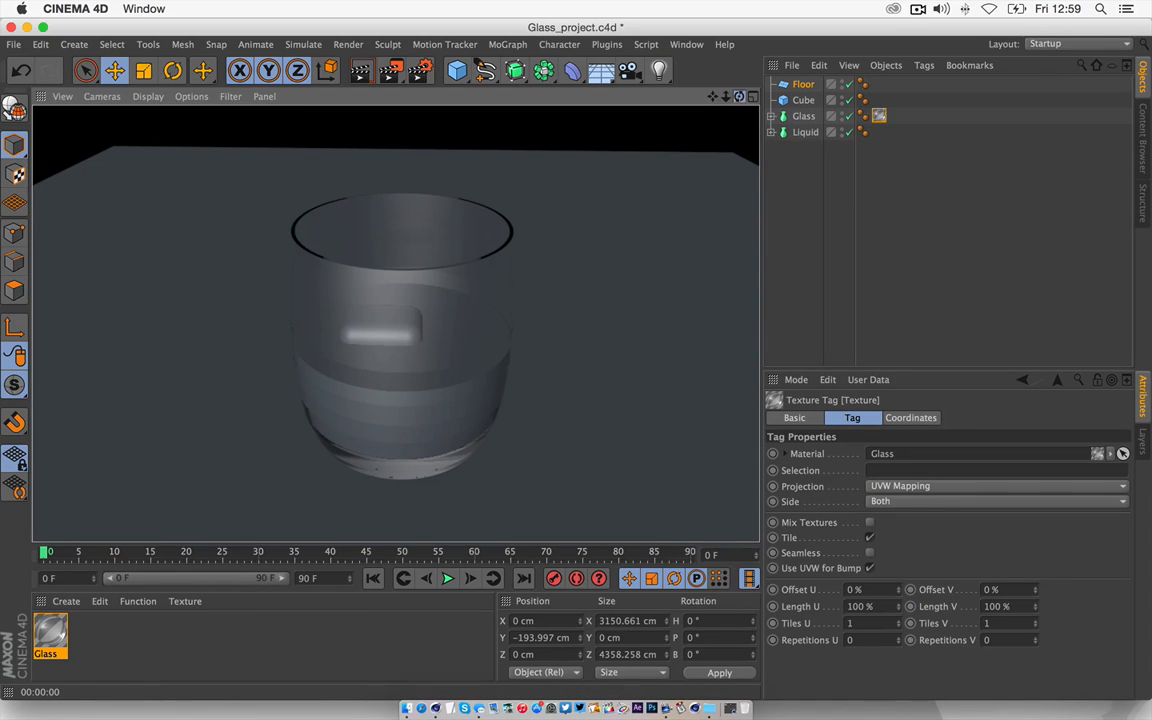
pyautogui.moveTo(740, 97); pyautogui.dragTo(742, 90)
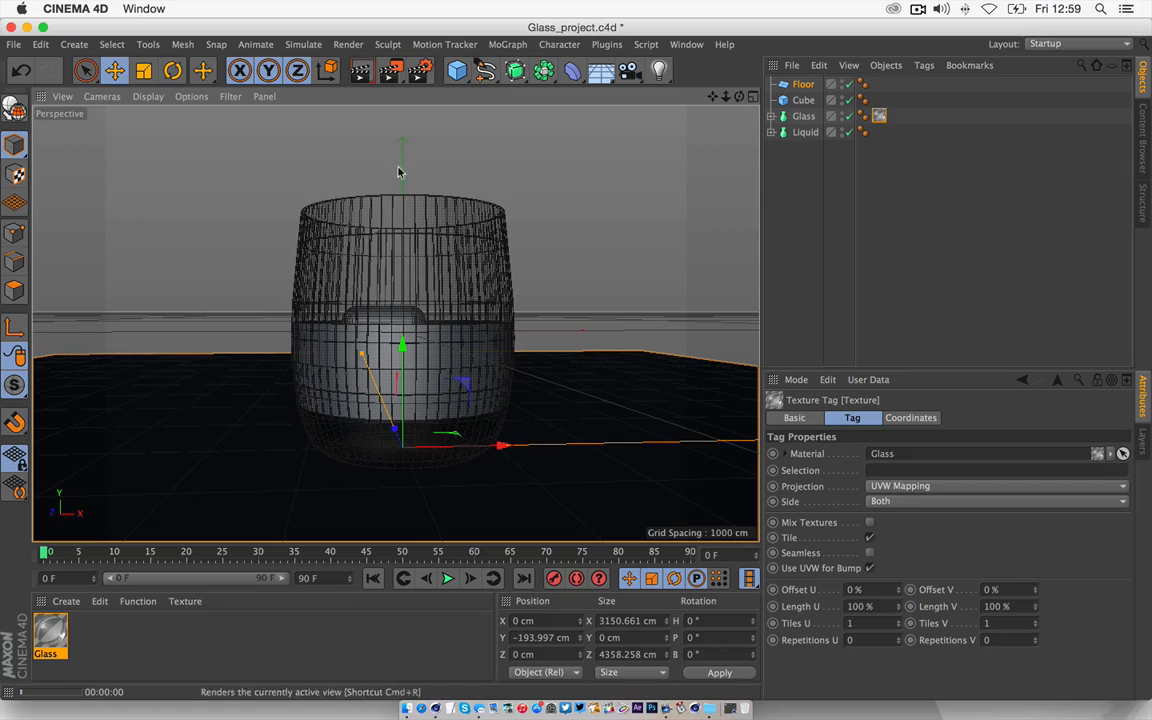
pyautogui.press('super+r')
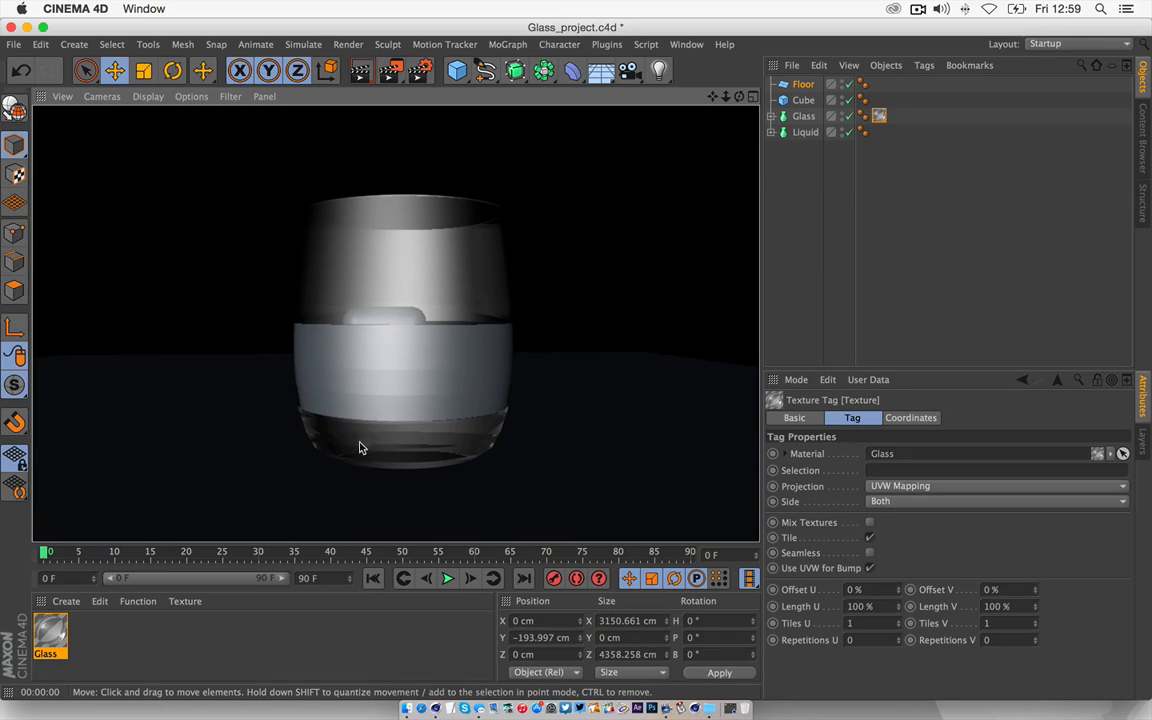
pyautogui.moveTo(740, 97); pyautogui.dragTo(739, 104)
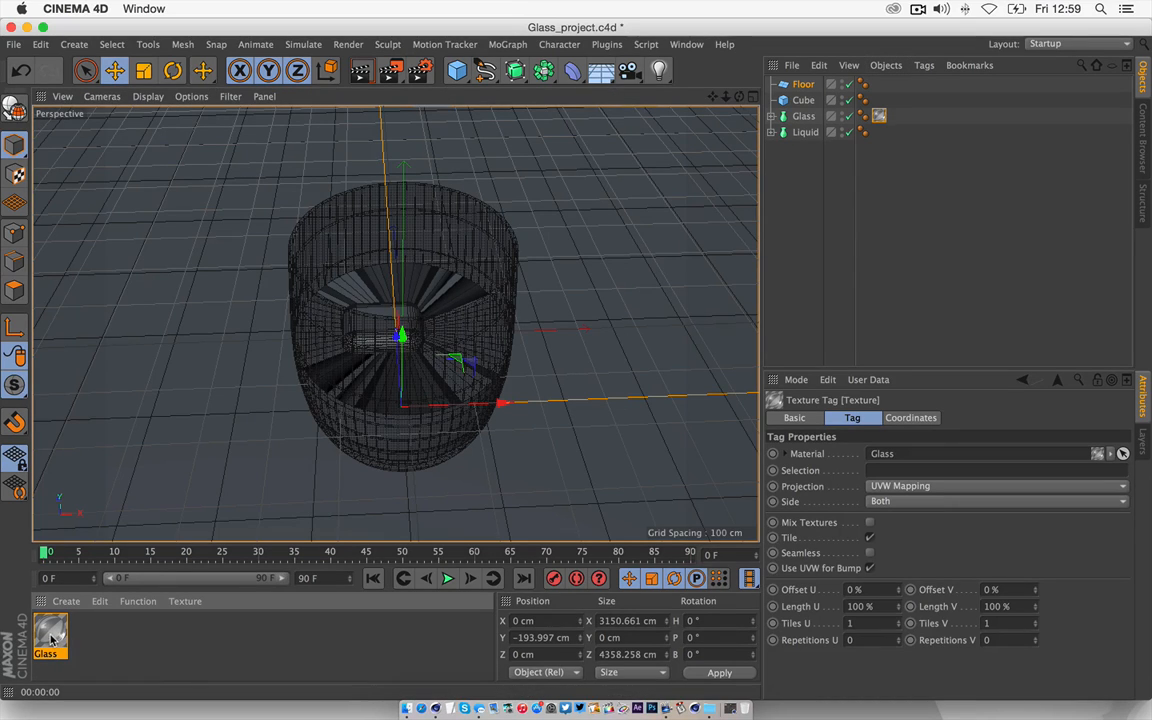
# - Duplicate the Glass material and rename the copy Liquid
pyautogui.moveTo(50, 638); pyautogui.dragTo(97, 638)
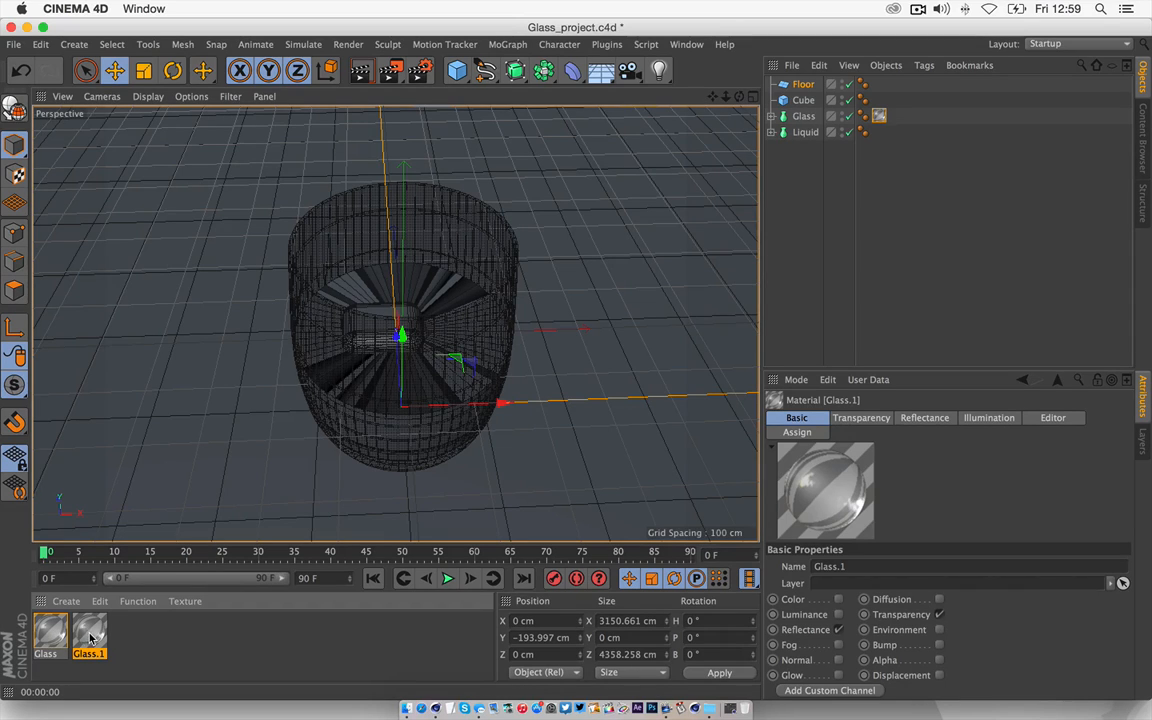
pyautogui.doubleClick(88, 653)
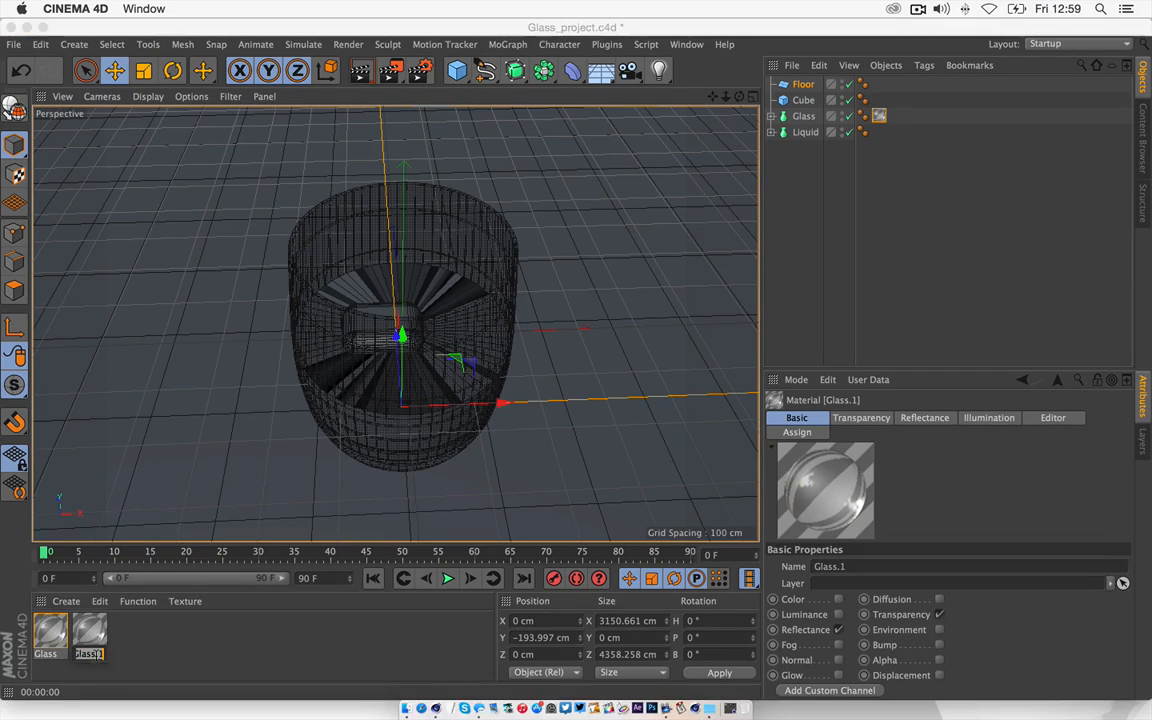
pyautogui.write('Li')
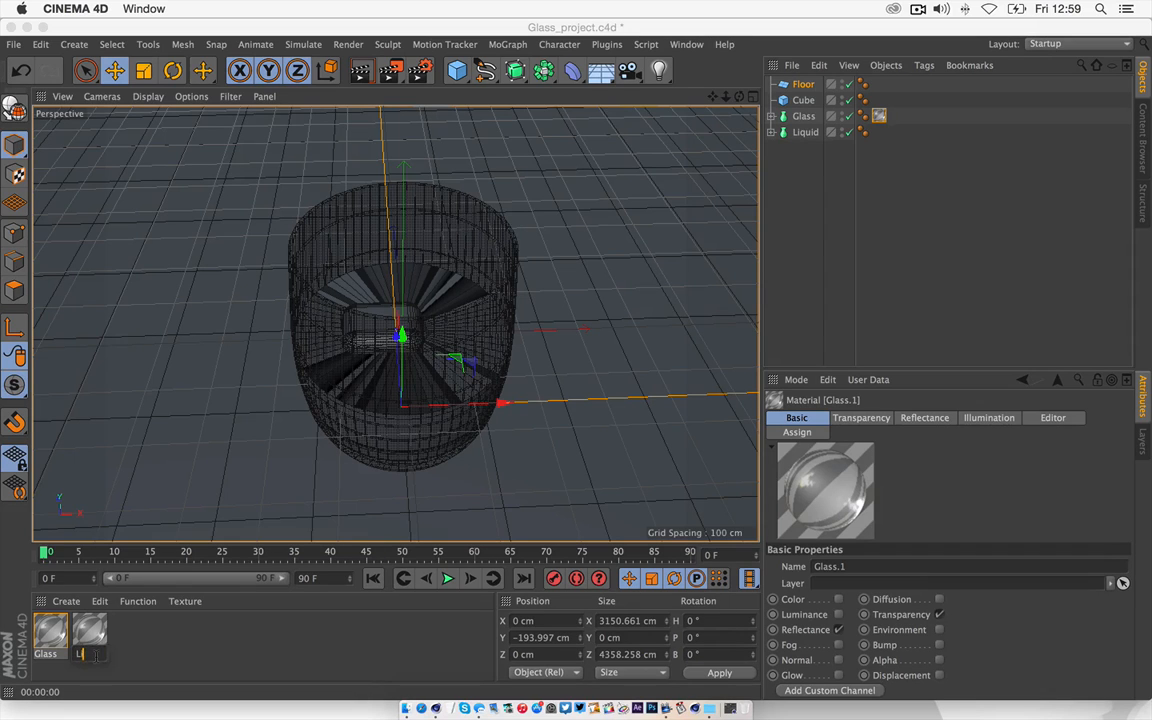
pyautogui.write('quid')
pyautogui.press('Return')
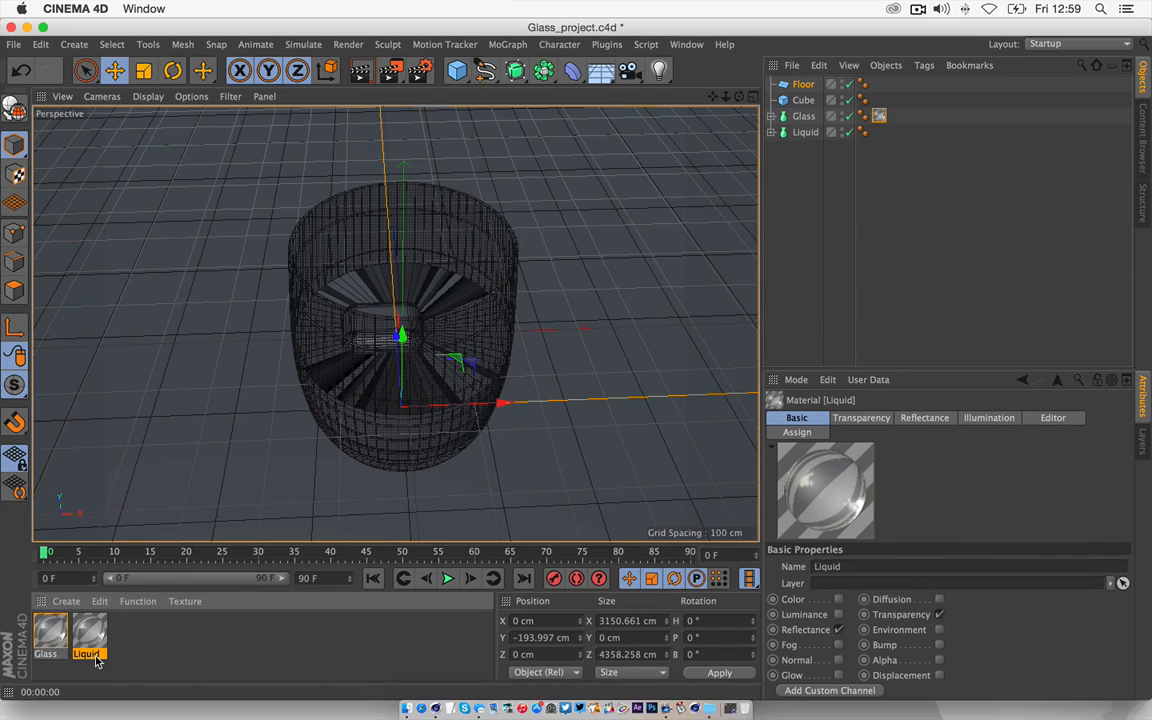
# - Set the Liquid material's Transparency color to red, R 210, G 69, B 69, and replace it with green, R 19, G 225, B 139
pyautogui.doubleClick(91, 636)
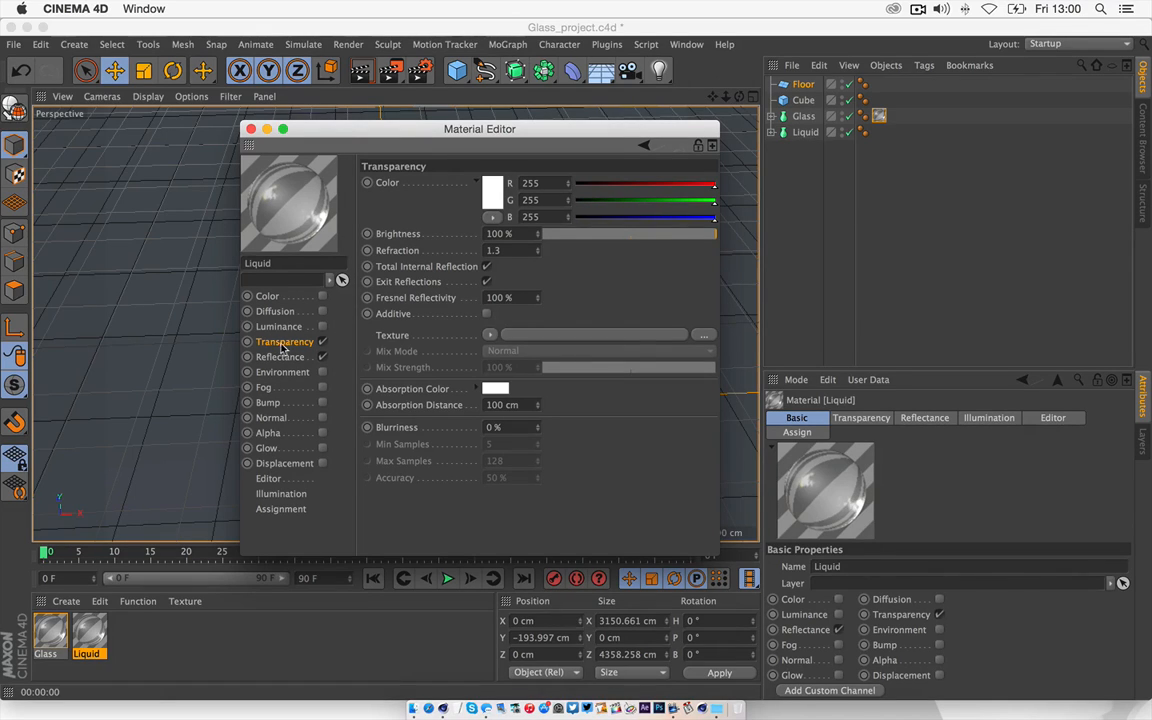
pyautogui.click(494, 187)
pyautogui.moveTo(485, 185); pyautogui.dragTo(471, 158)
pyautogui.click(525, 256)
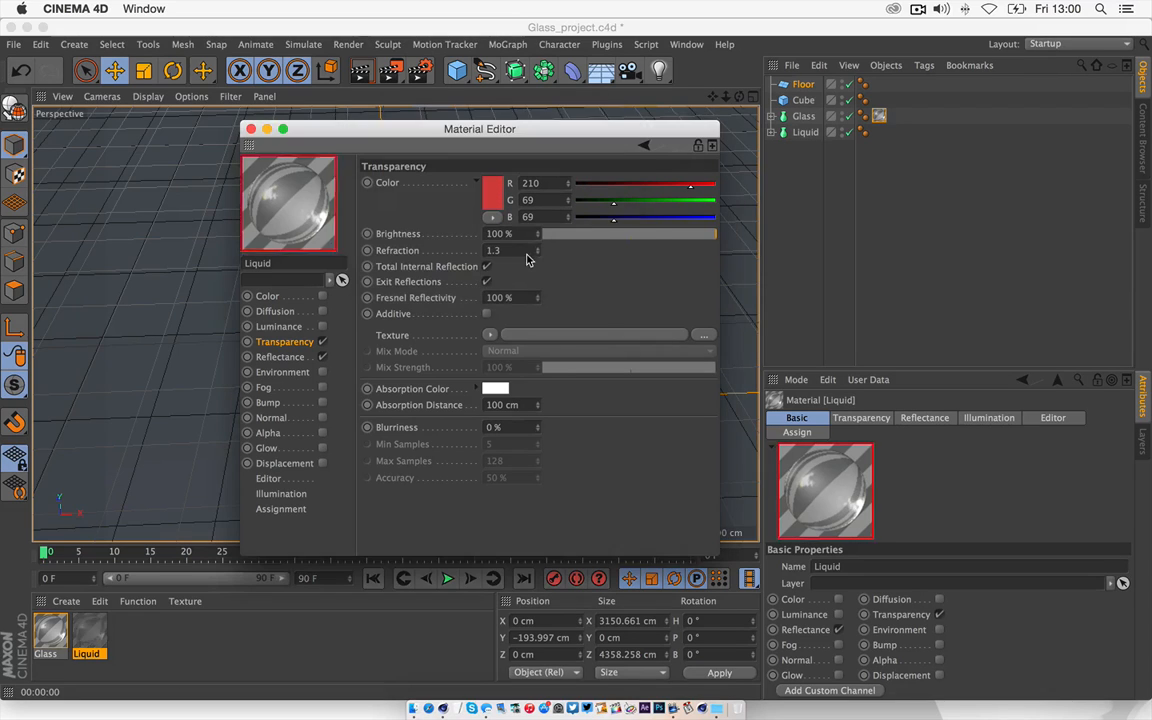
pyautogui.click(494, 193)
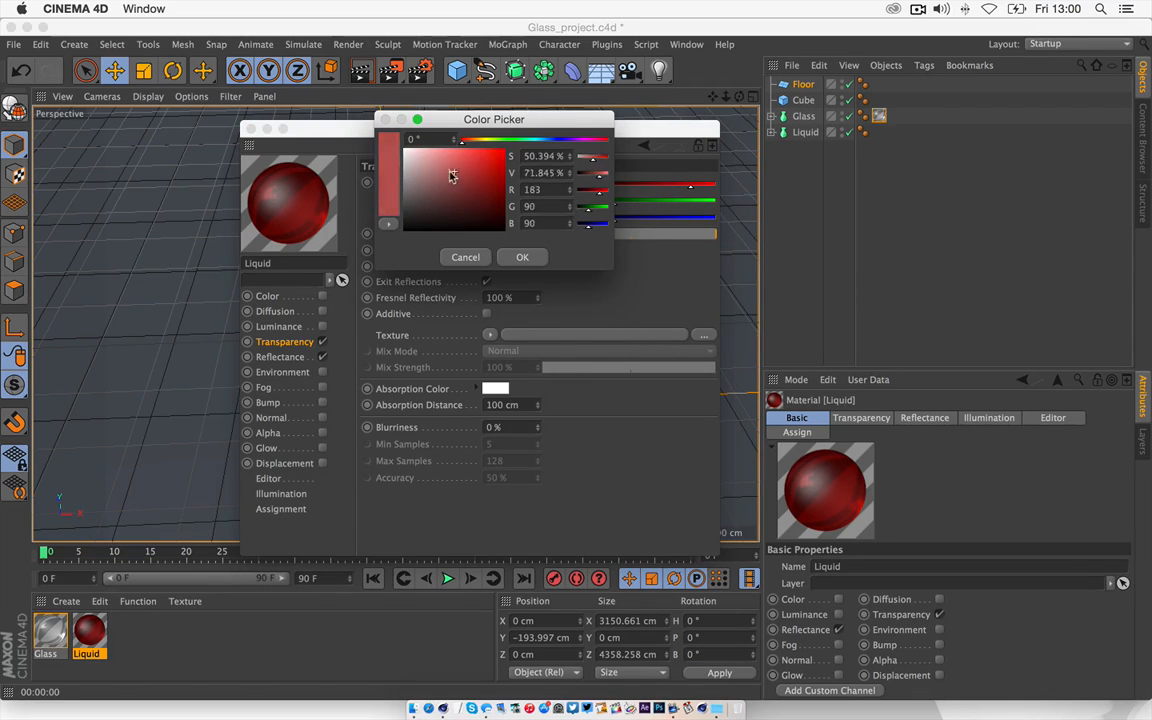
pyautogui.click(523, 139)
pyautogui.click(496, 157)
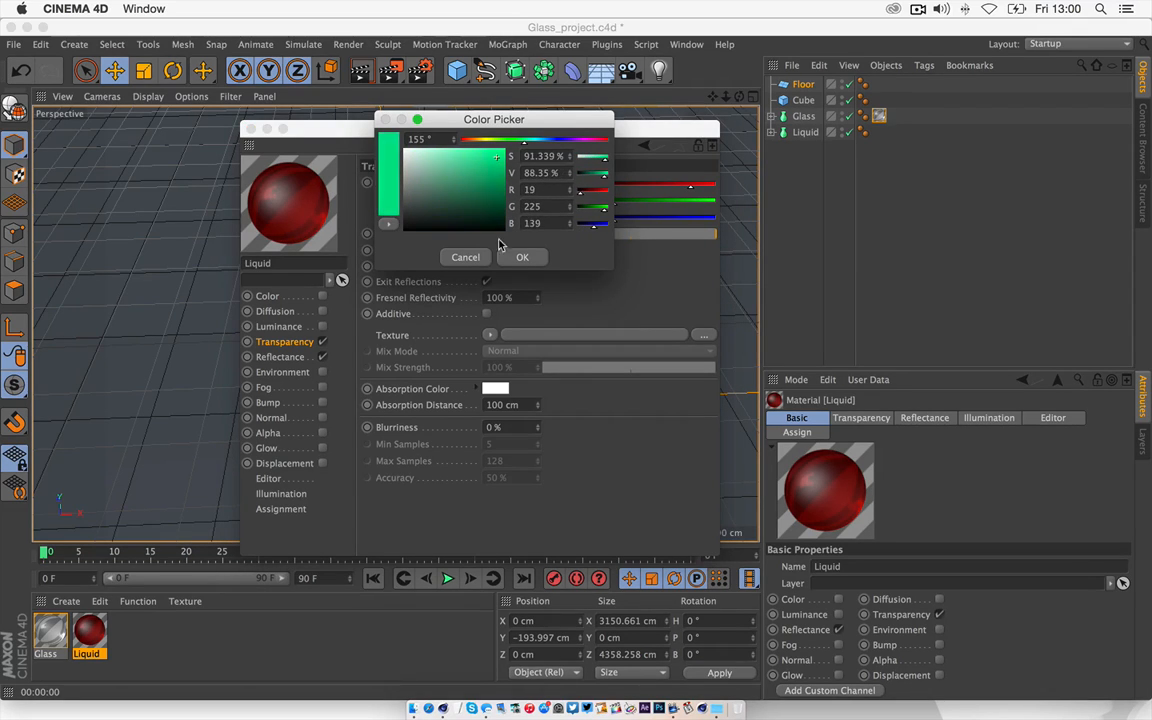
pyautogui.click(522, 257)
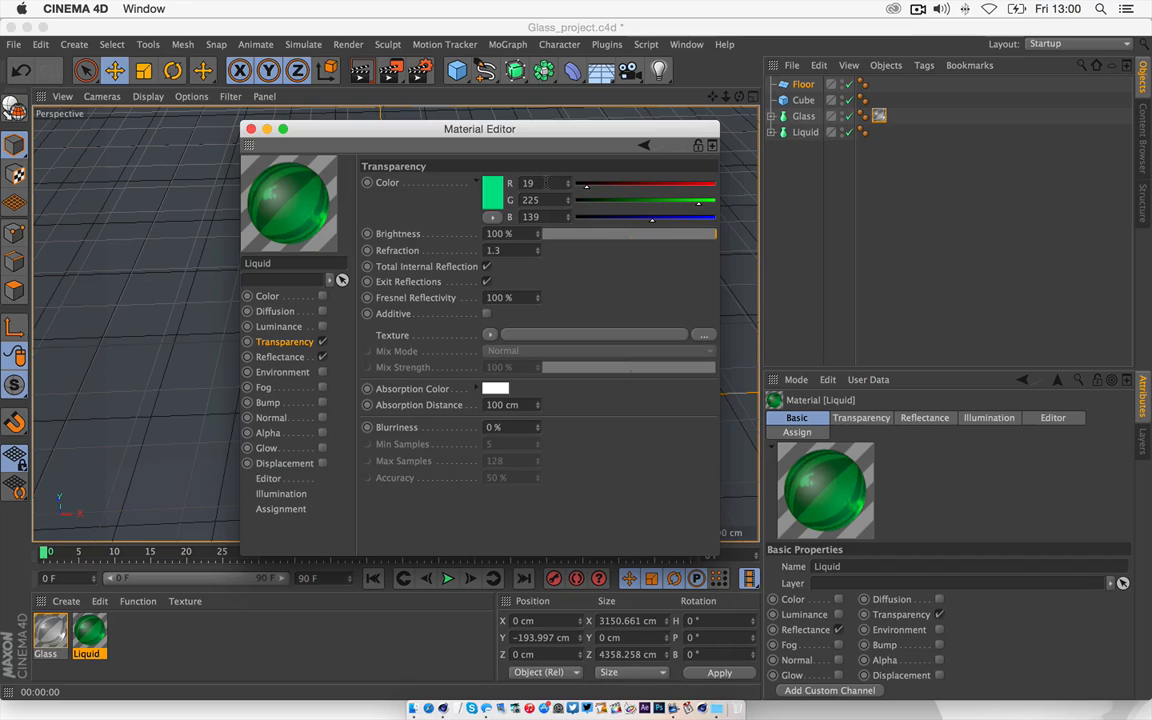
# - Set the Liquid material's Transparency color to R 227 and G 192, keeping B 139, and put the Material Editor away
pyautogui.write('227')
pyautogui.press('Return')
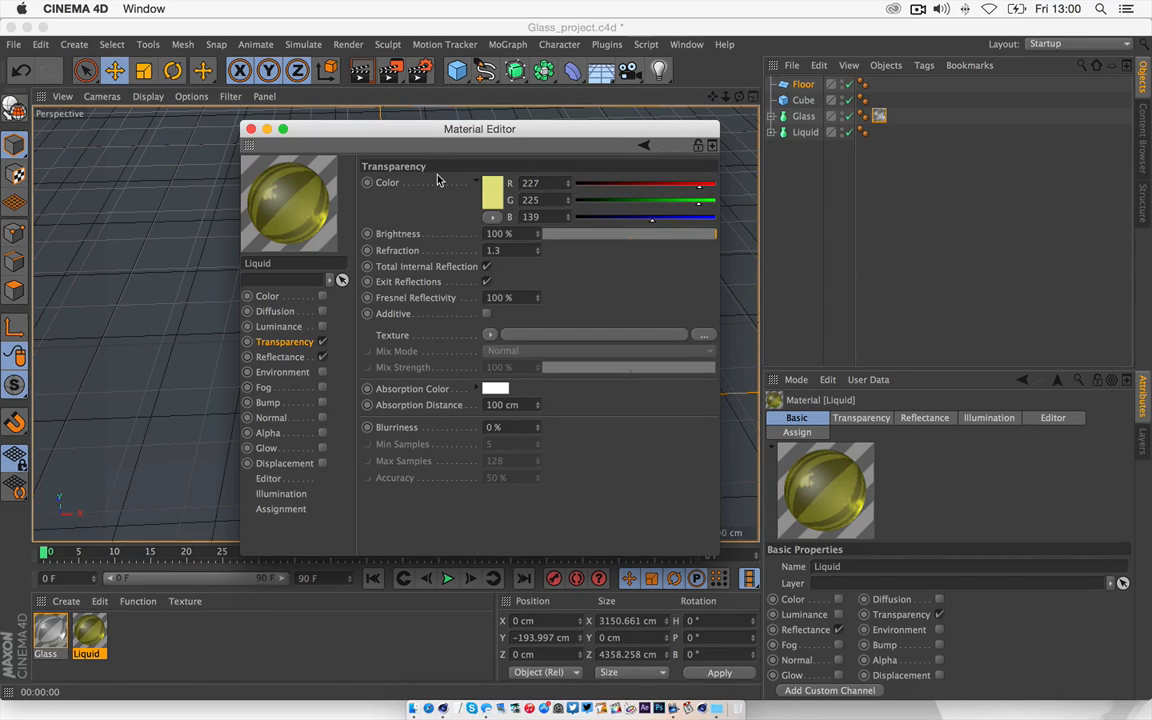
pyautogui.press('space')
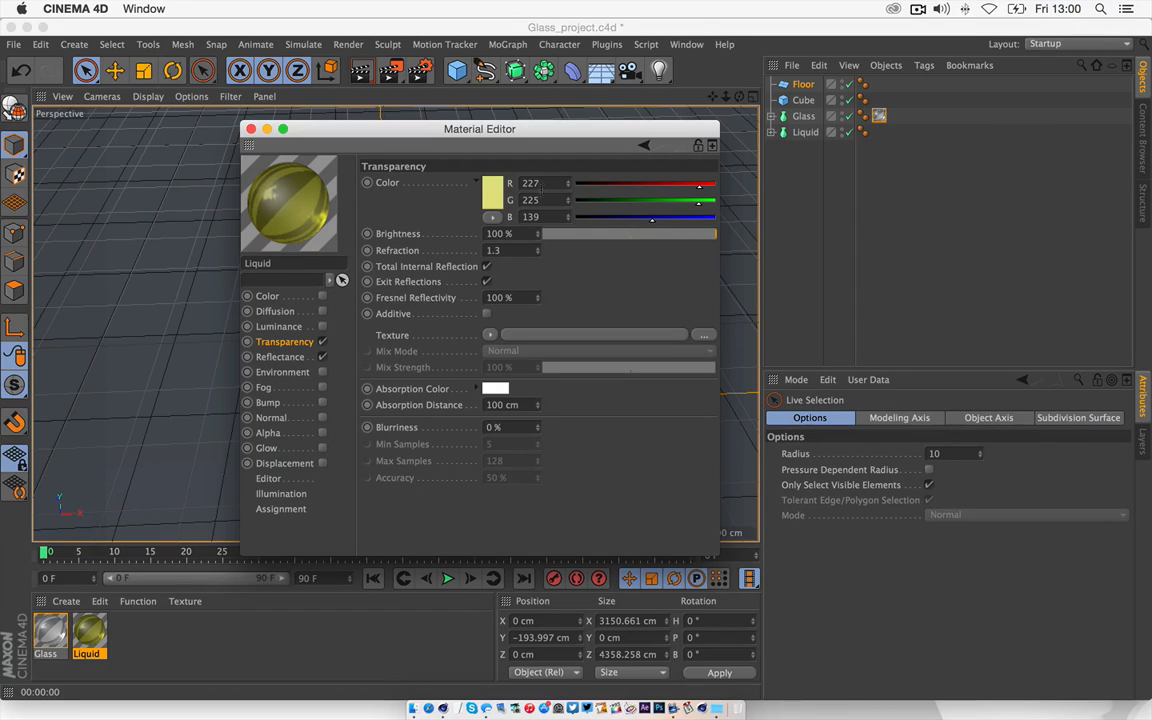
pyautogui.moveTo(541, 199); pyautogui.dragTo(472, 192)
pyautogui.write('192')
pyautogui.press('Return')
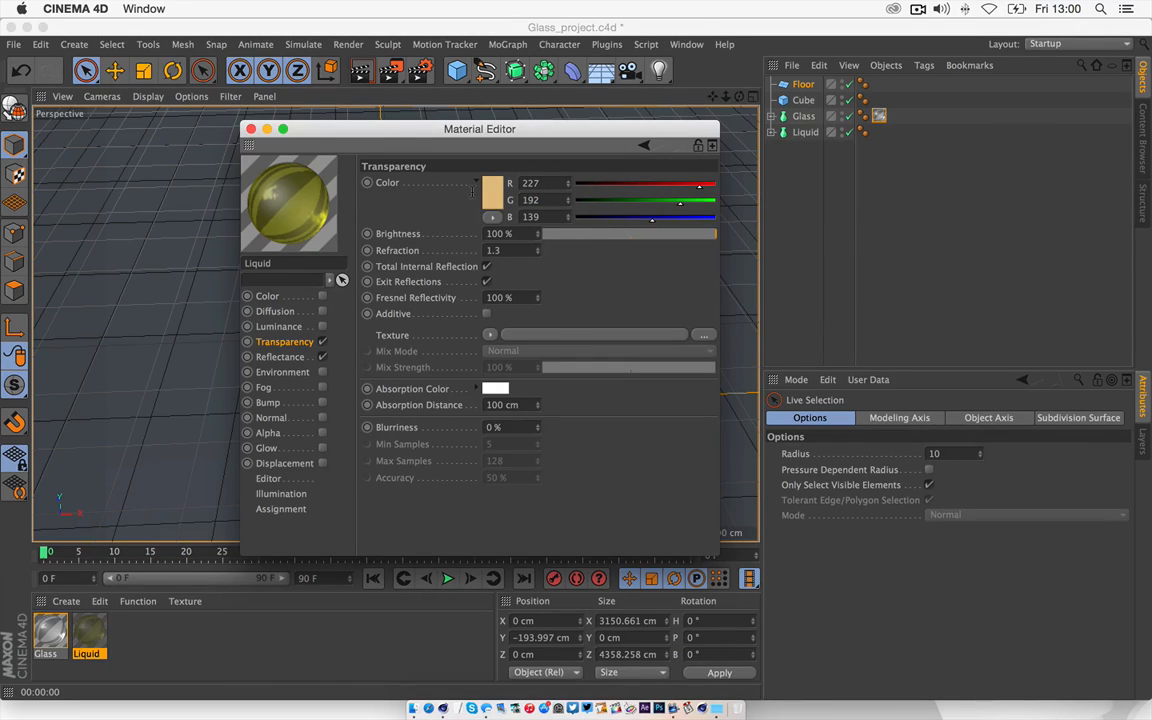
pyautogui.moveTo(556, 216); pyautogui.dragTo(471, 209)
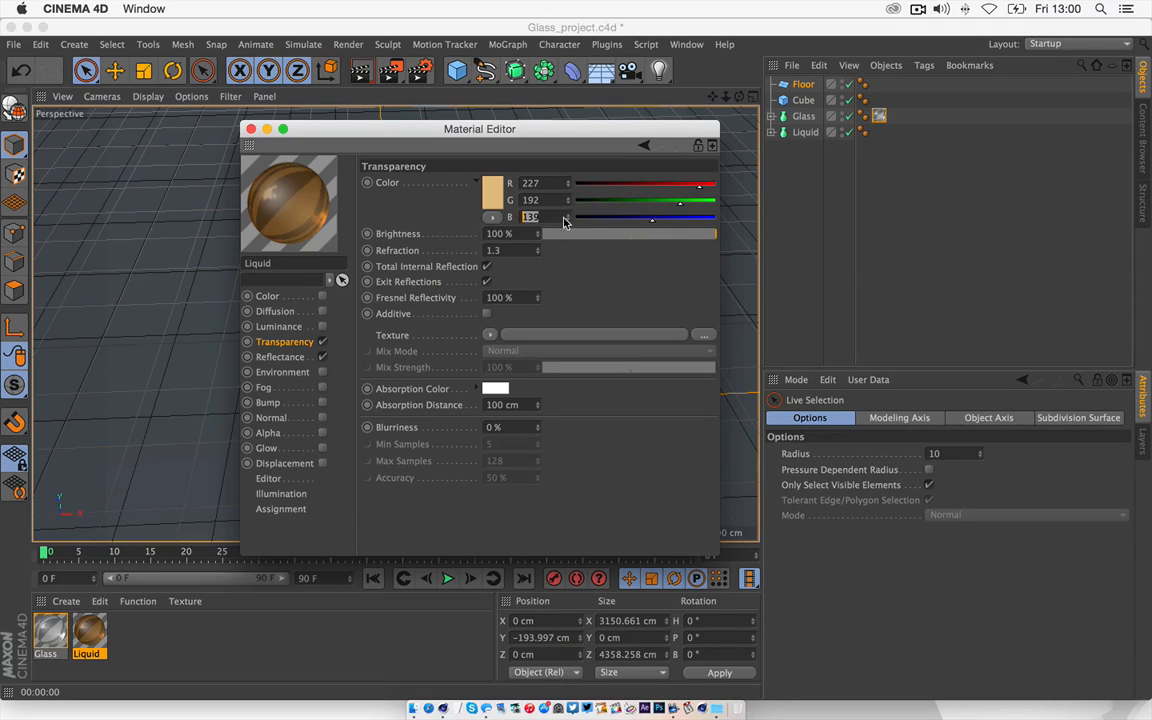
pyautogui.click(251, 130)
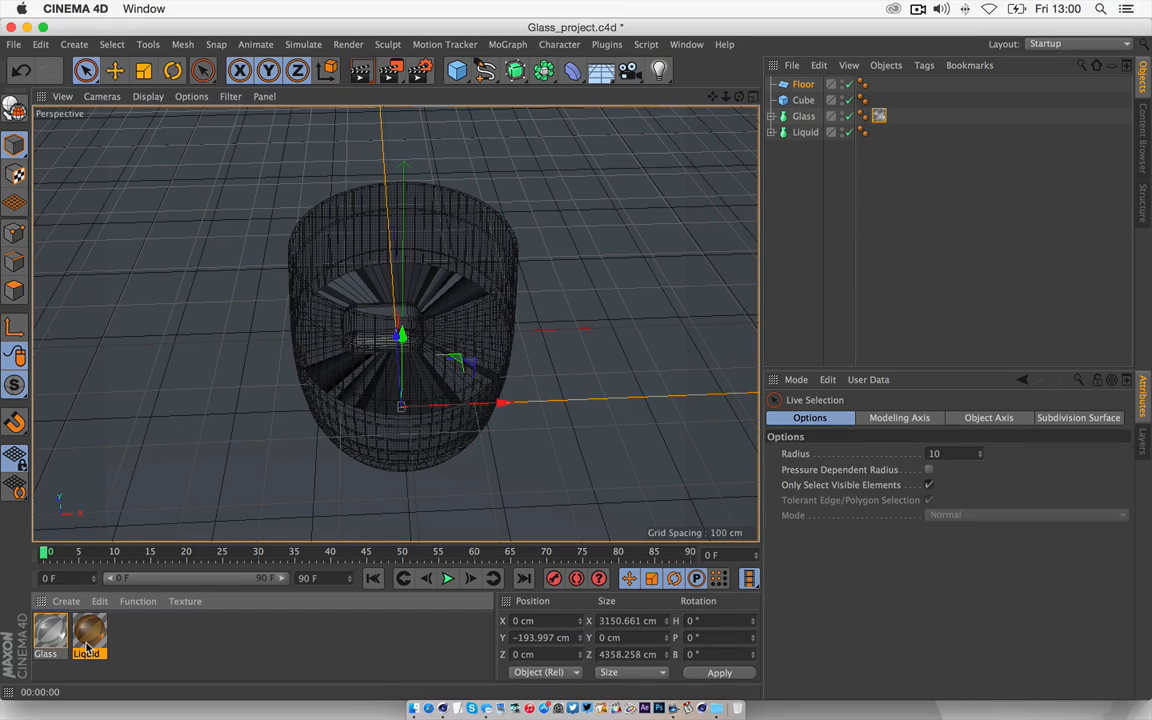
# - Apply the Liquid material to the Liquid Lathe object and render the Perspective view, including from slightly farther away
pyautogui.moveTo(89, 638); pyautogui.dragTo(800, 132)
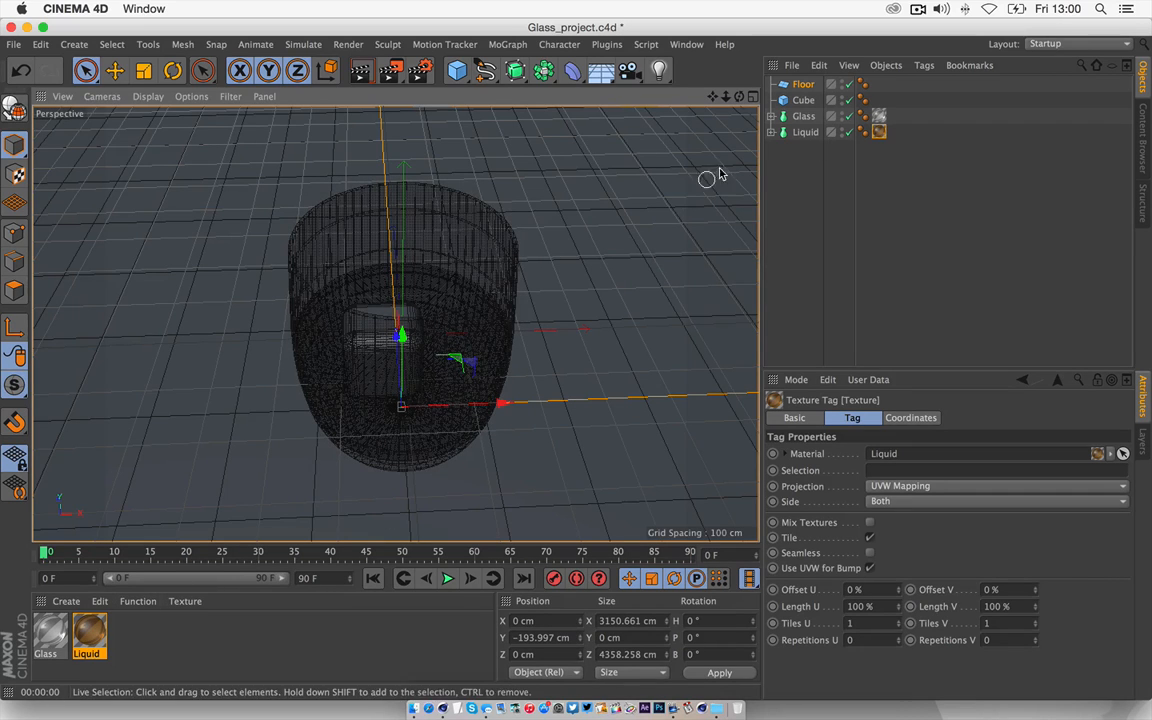
pyautogui.click(361, 72)
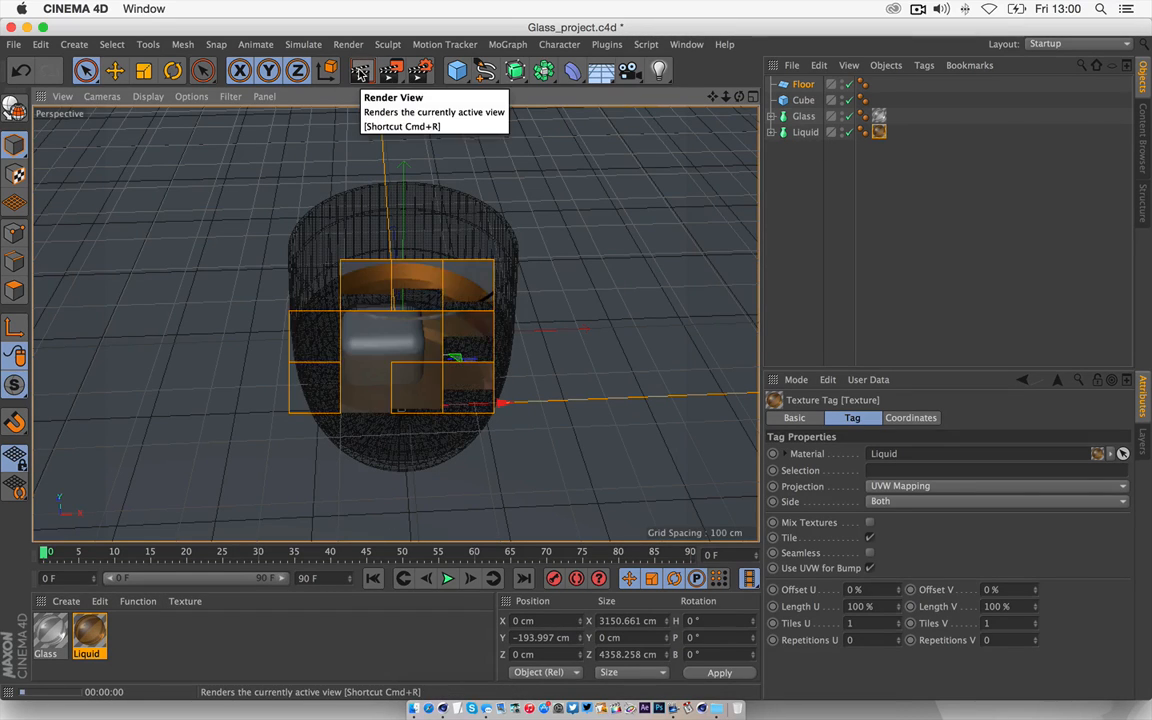
pyautogui.scroll(-2, 656, 305)
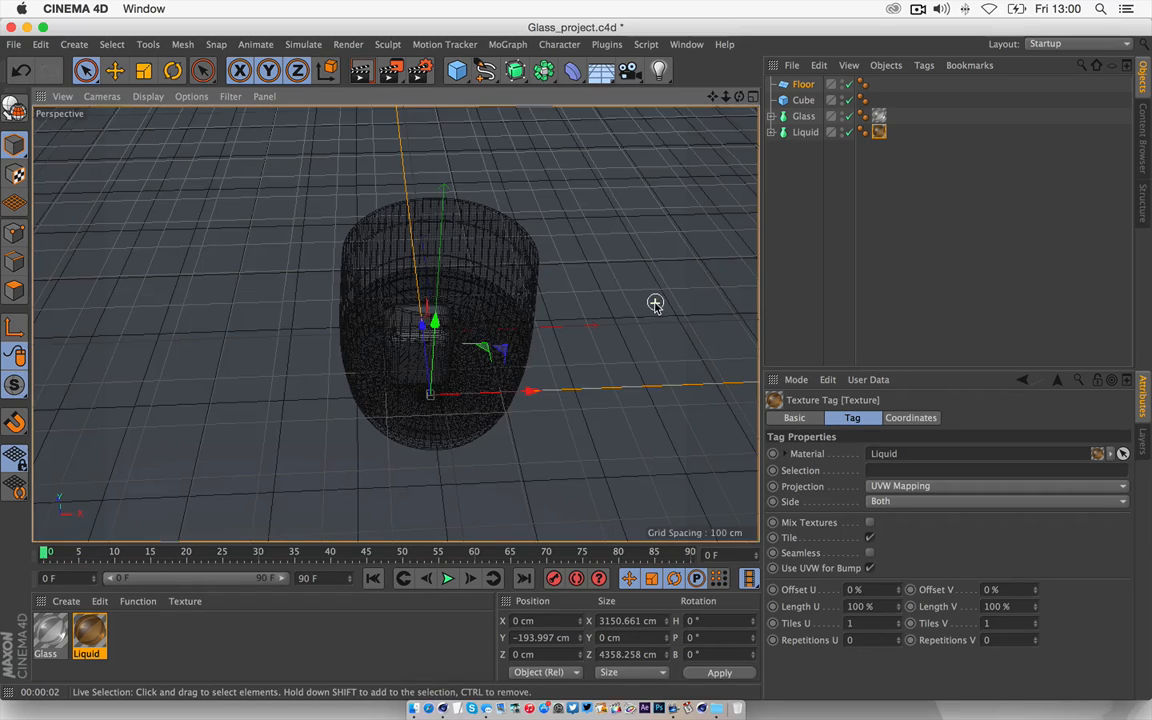
pyautogui.click(361, 72)
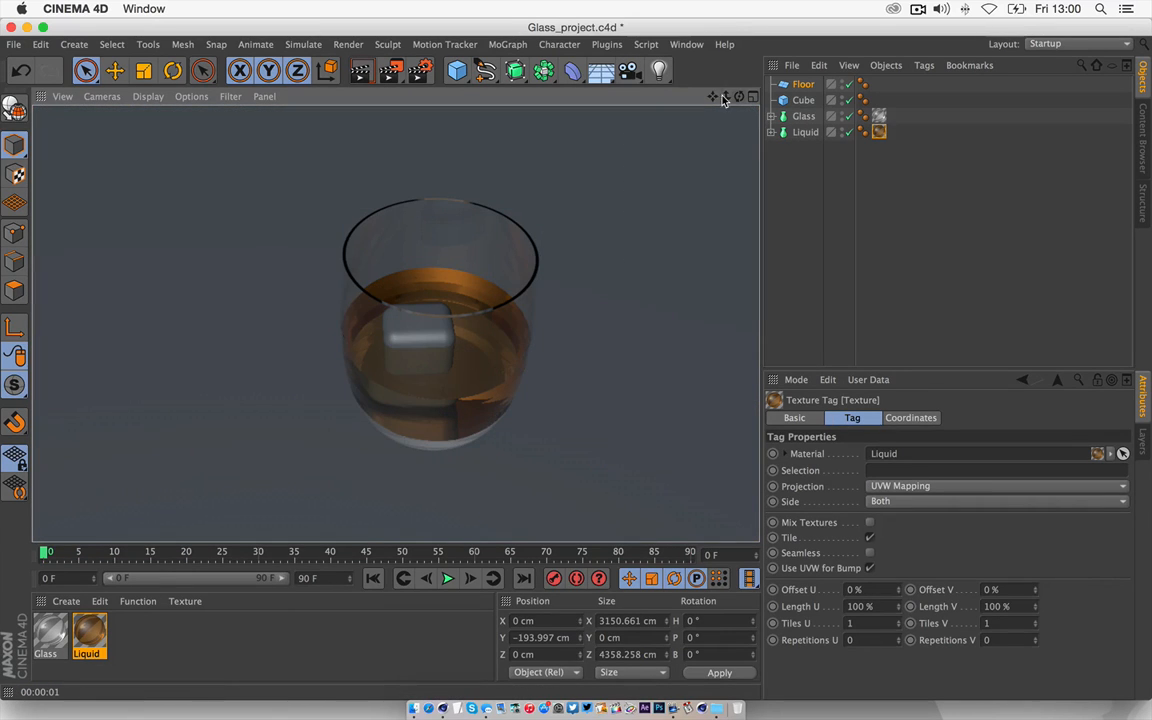
# - Switch the renderer to Physical in the Render Settings and add the Caustics effect
pyautogui.moveTo(713, 96); pyautogui.dragTo(675, 100)
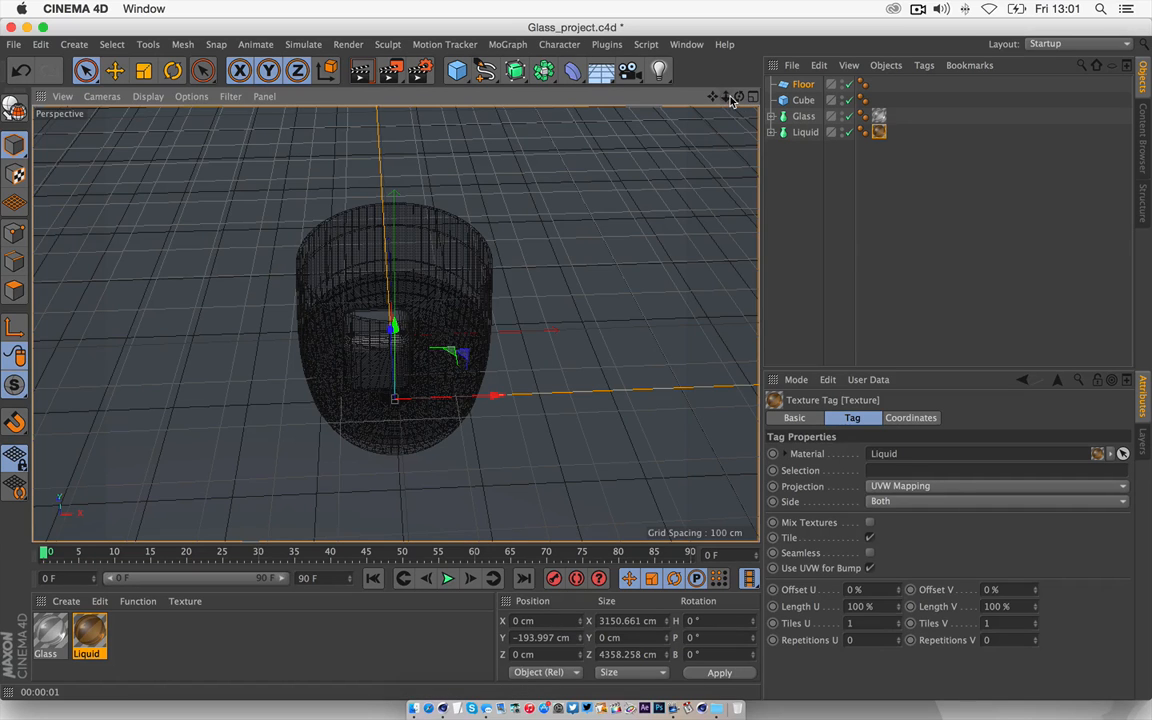
pyautogui.moveTo(734, 98)
pyautogui.mouseDown()
pyautogui.moveTo(715, 99)
pyautogui.moveTo(750, 100)
pyautogui.moveTo(725, 100)
pyautogui.moveTo(735, 100)
pyautogui.mouseUp()
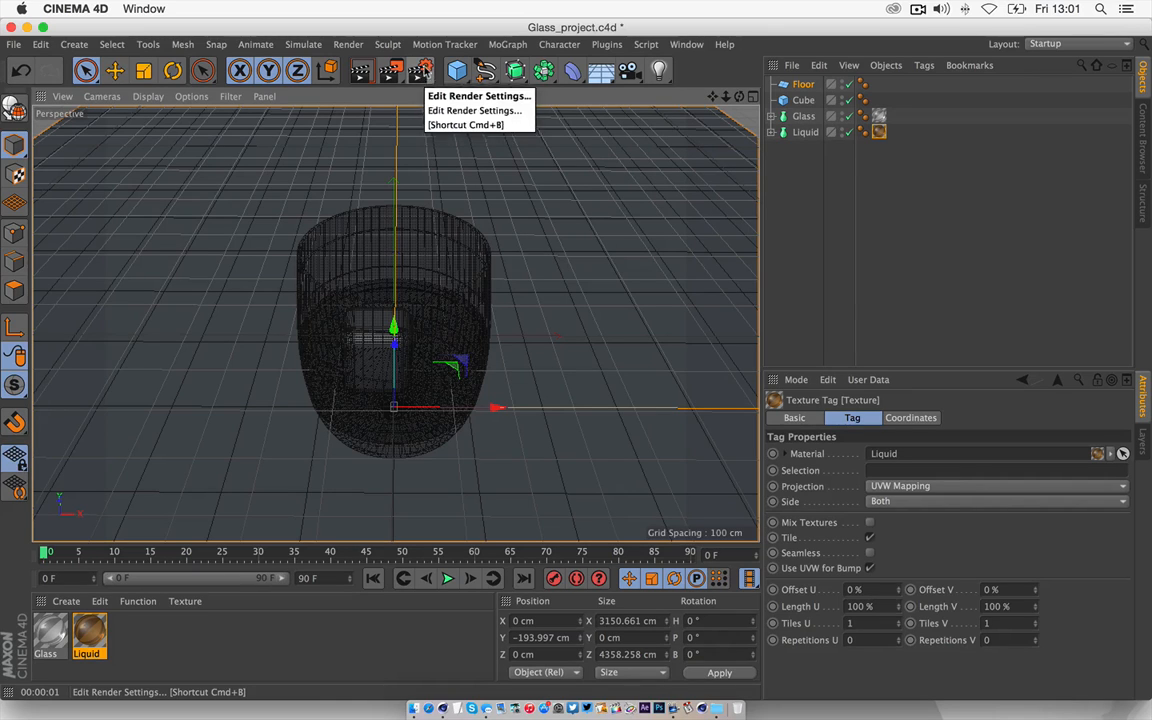
pyautogui.click(424, 74)
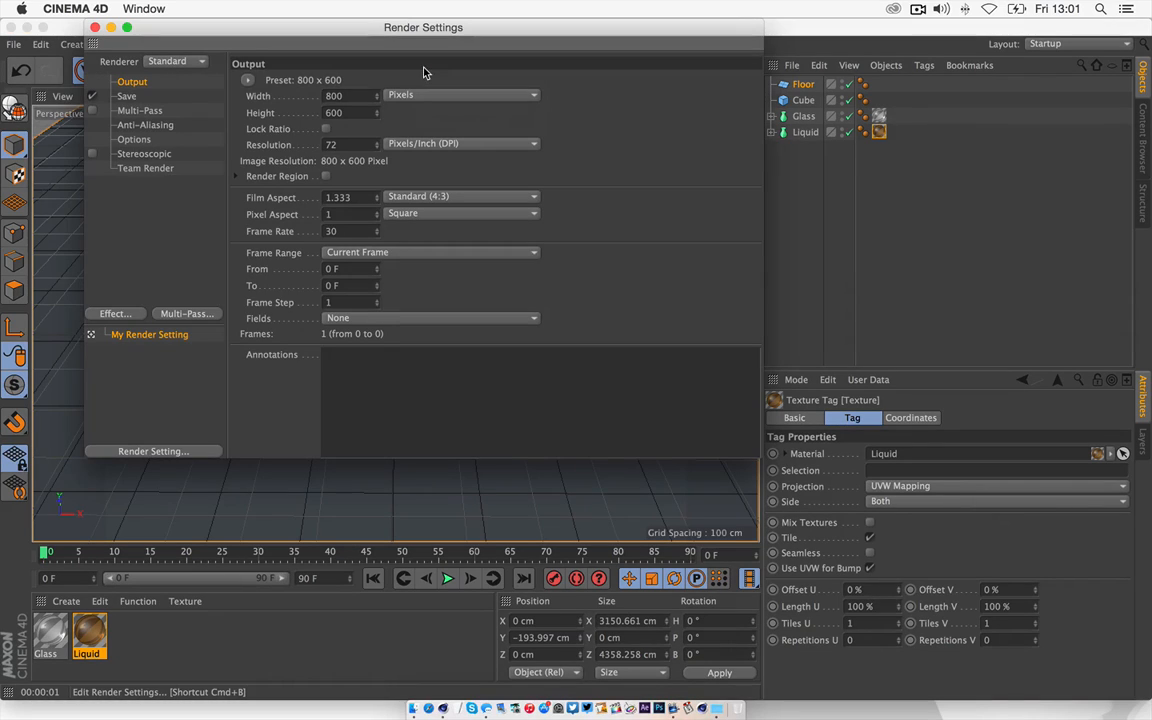
pyautogui.click(200, 64)
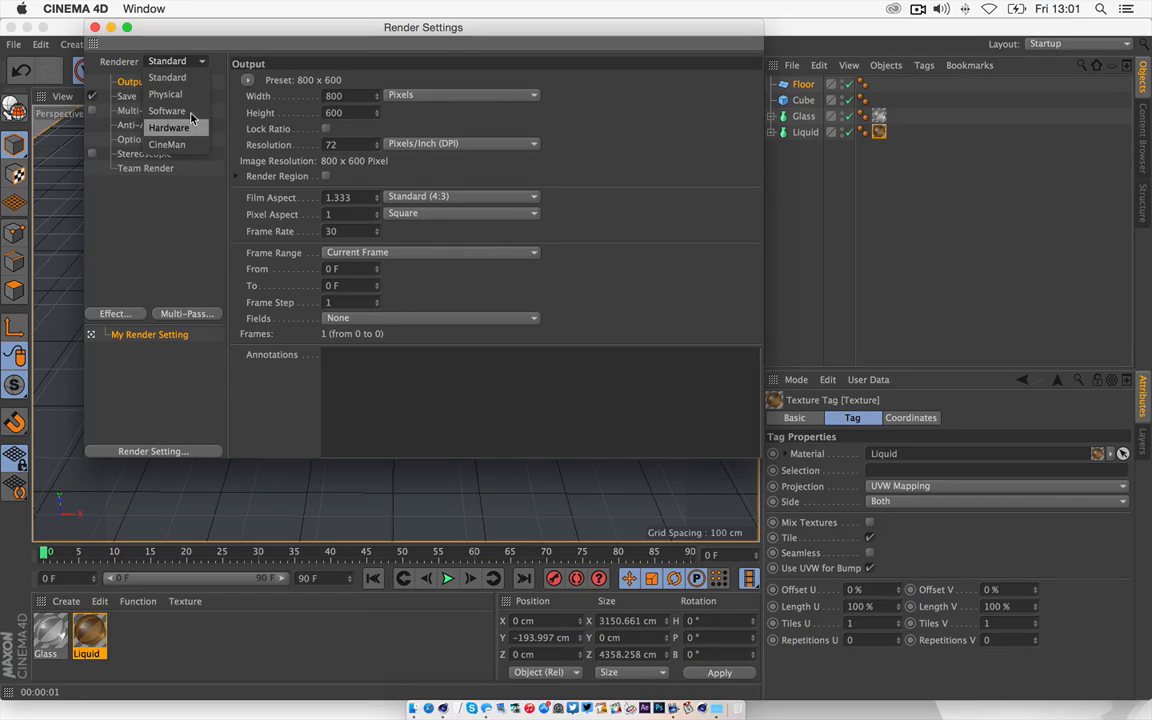
pyautogui.click(195, 94)
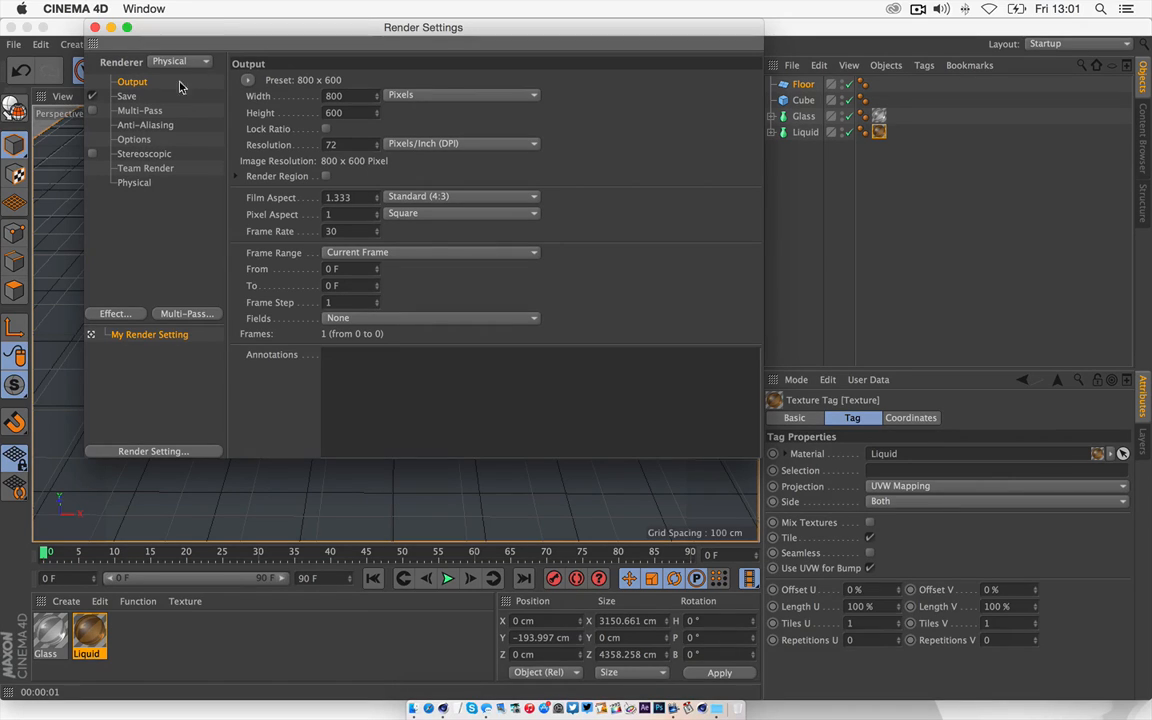
pyautogui.click(117, 315)
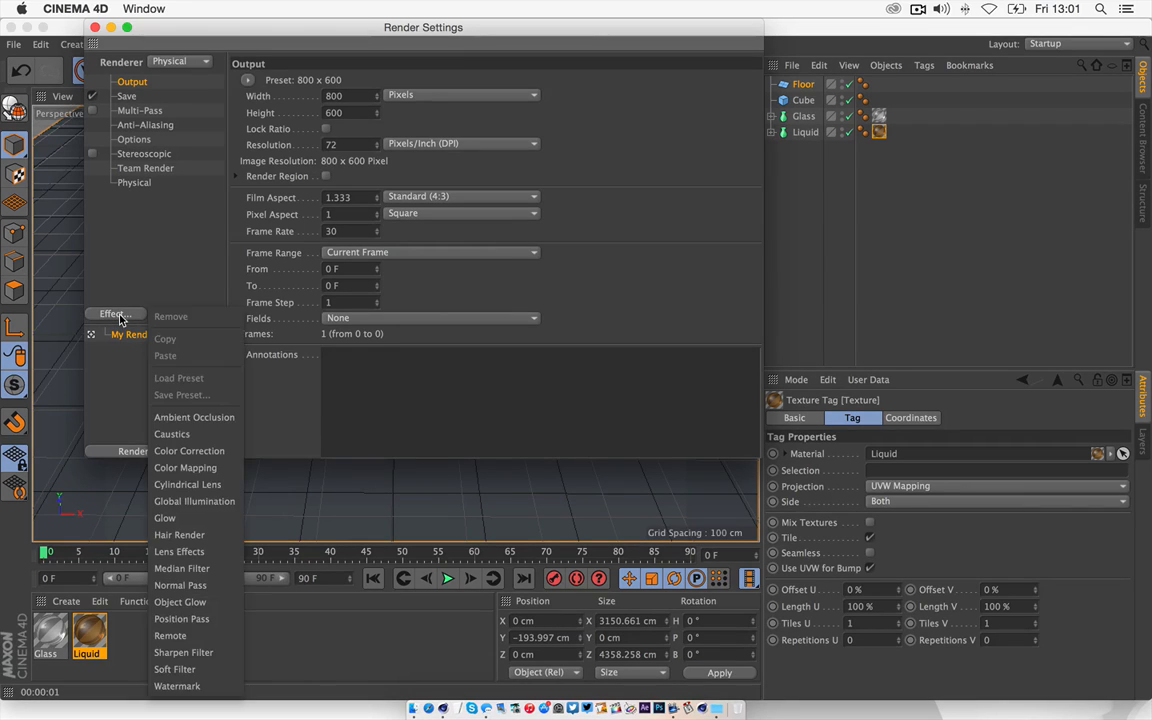
pyautogui.click(171, 434)
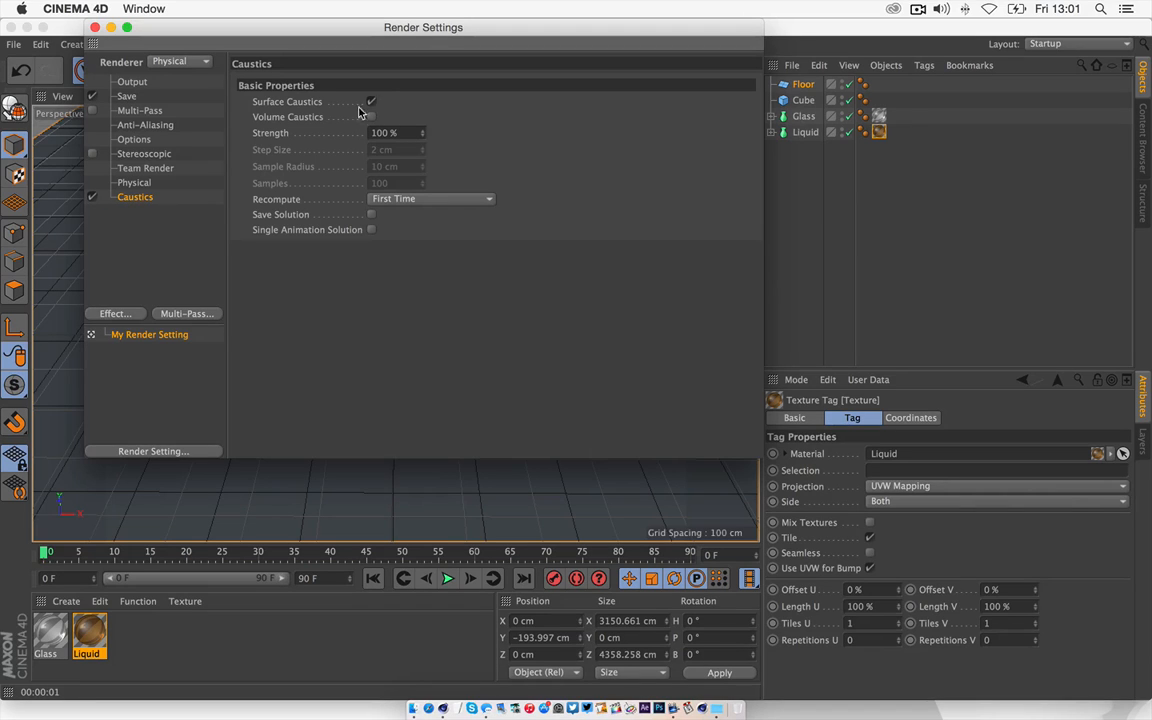
# - Set the render's save format to JPEG and its output file to Test render1 on the Desktop
pyautogui.click(131, 96)
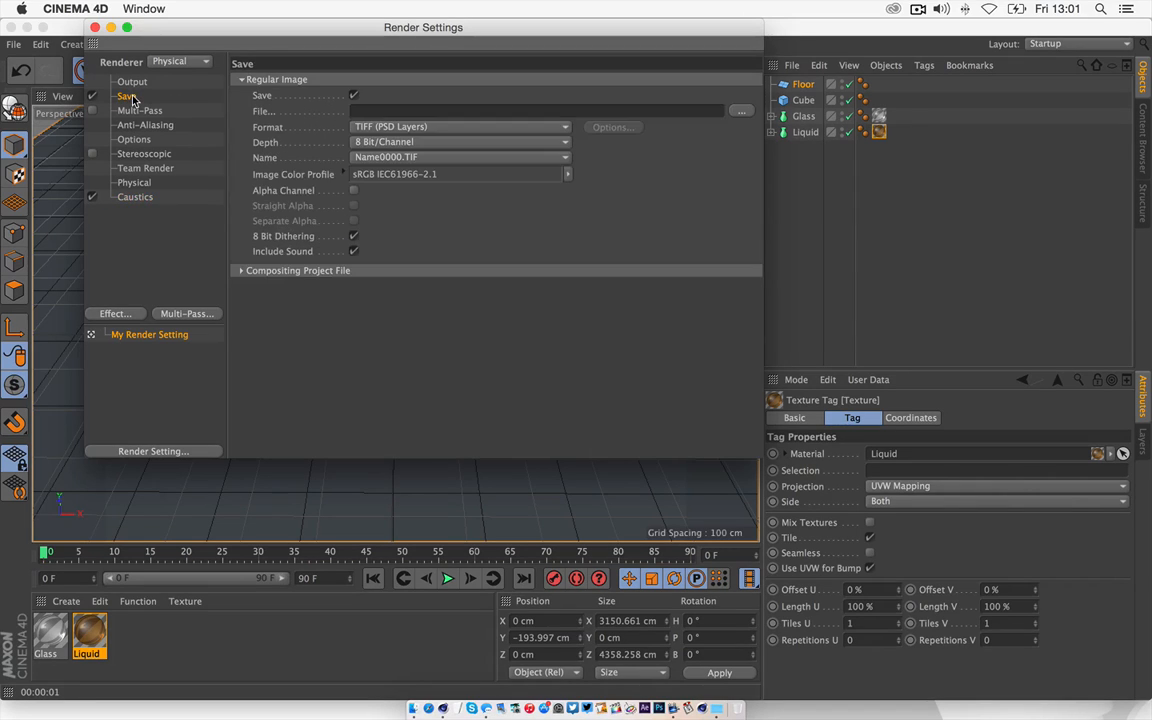
pyautogui.click(456, 129)
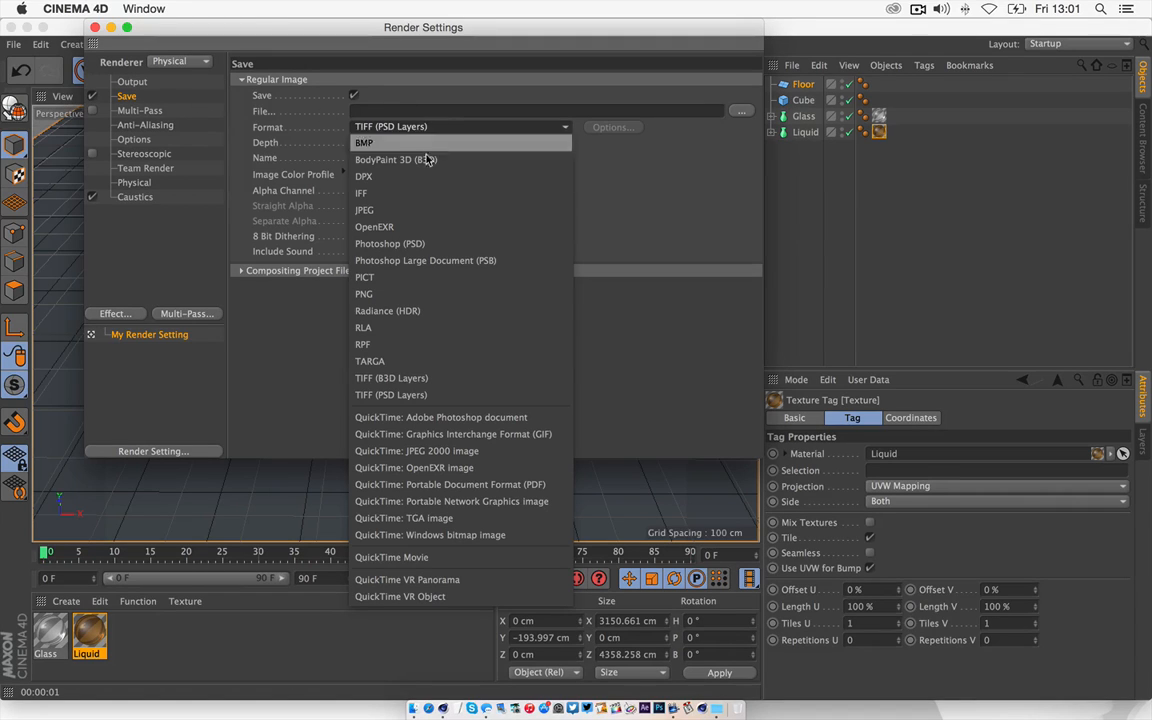
pyautogui.click(466, 210)
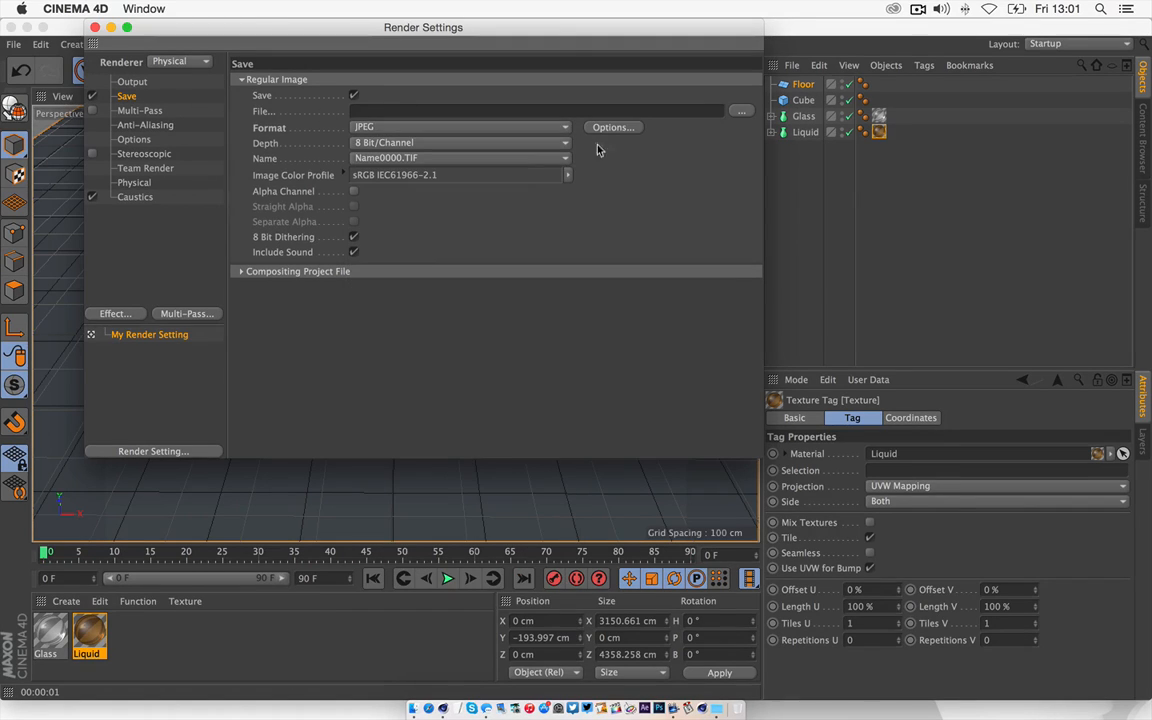
pyautogui.click(741, 112)
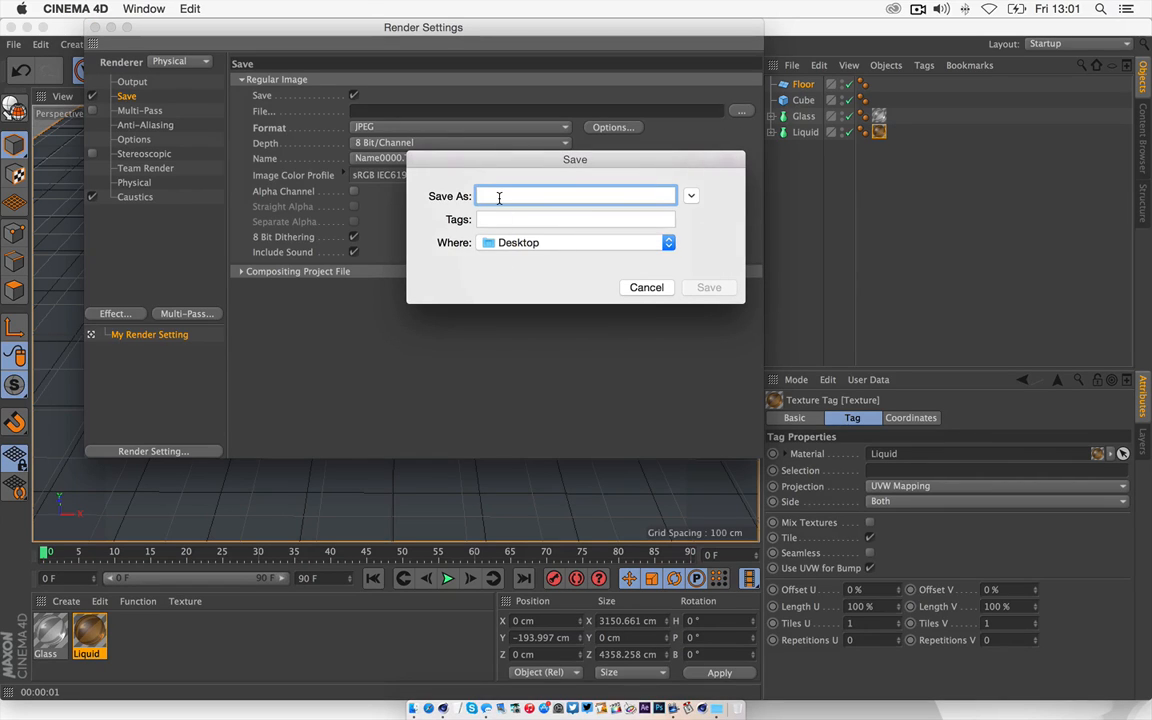
pyautogui.write('Test render1')
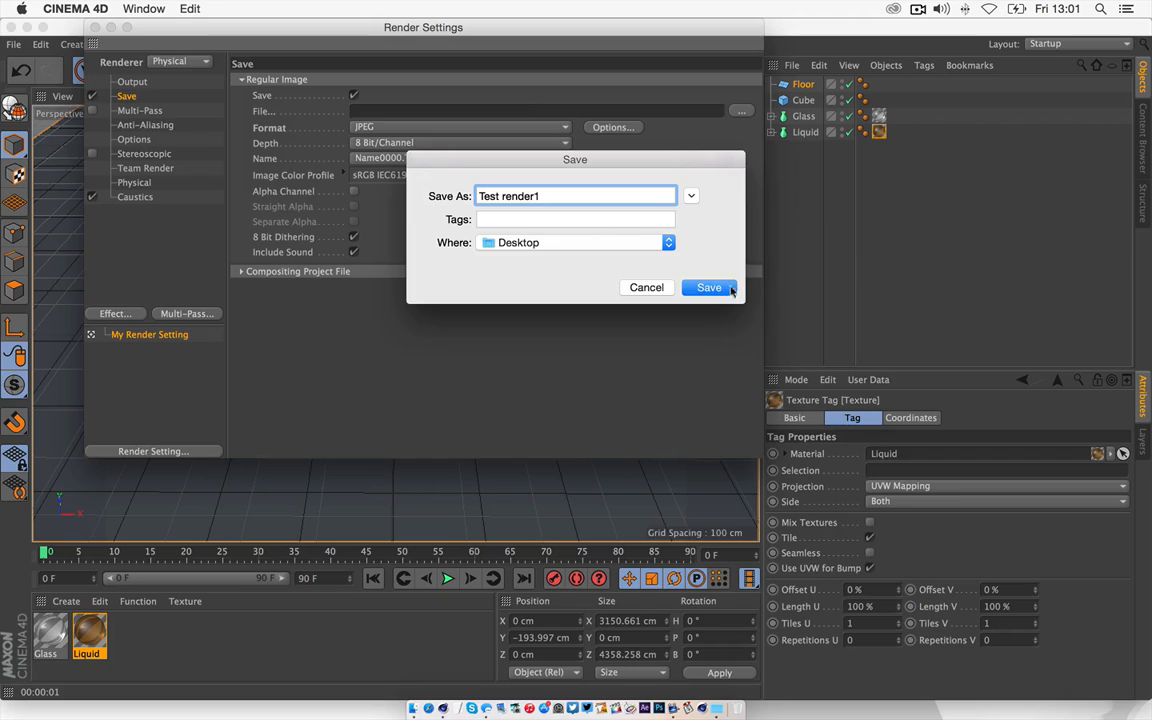
pyautogui.press('Return')
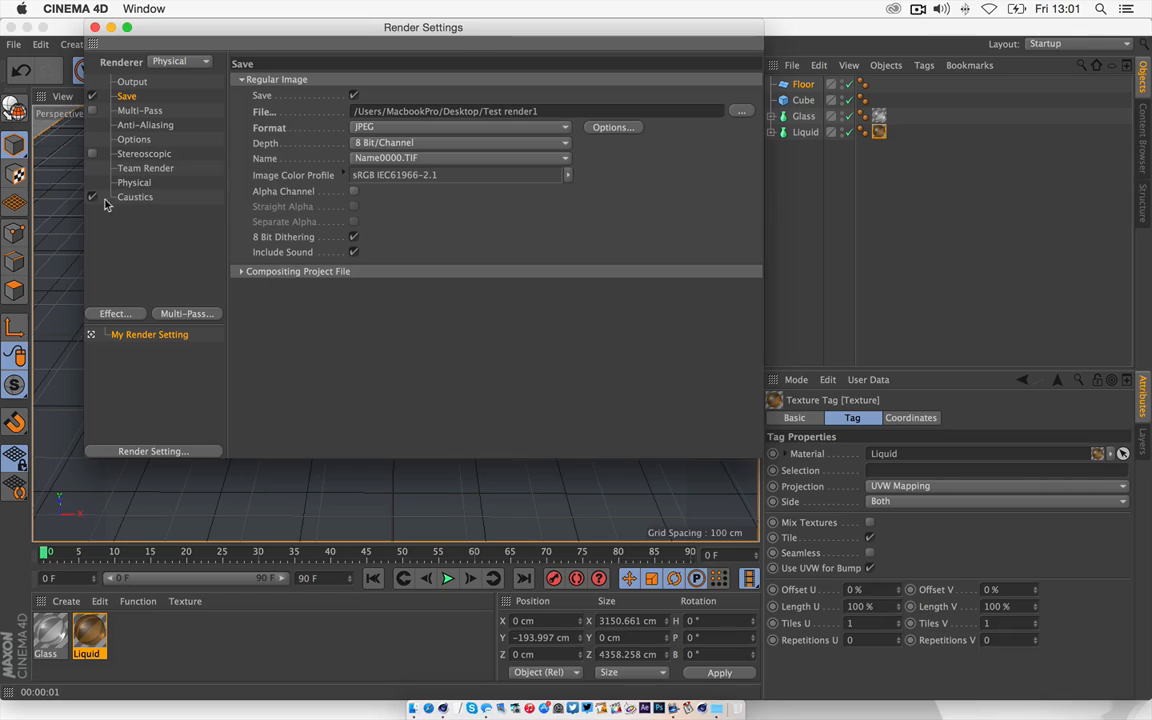
# - Set the render output size to the 1280 x 1024 screen preset, then render the Perspective view
pyautogui.click(113, 313)
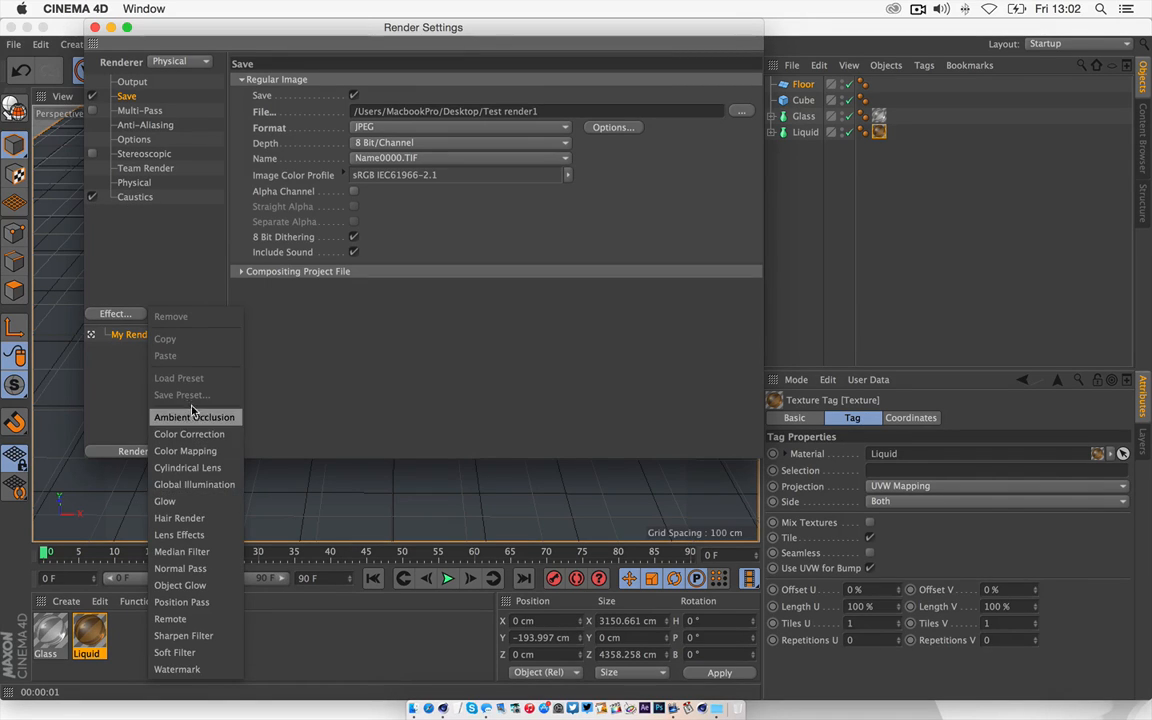
pyautogui.click(98, 348)
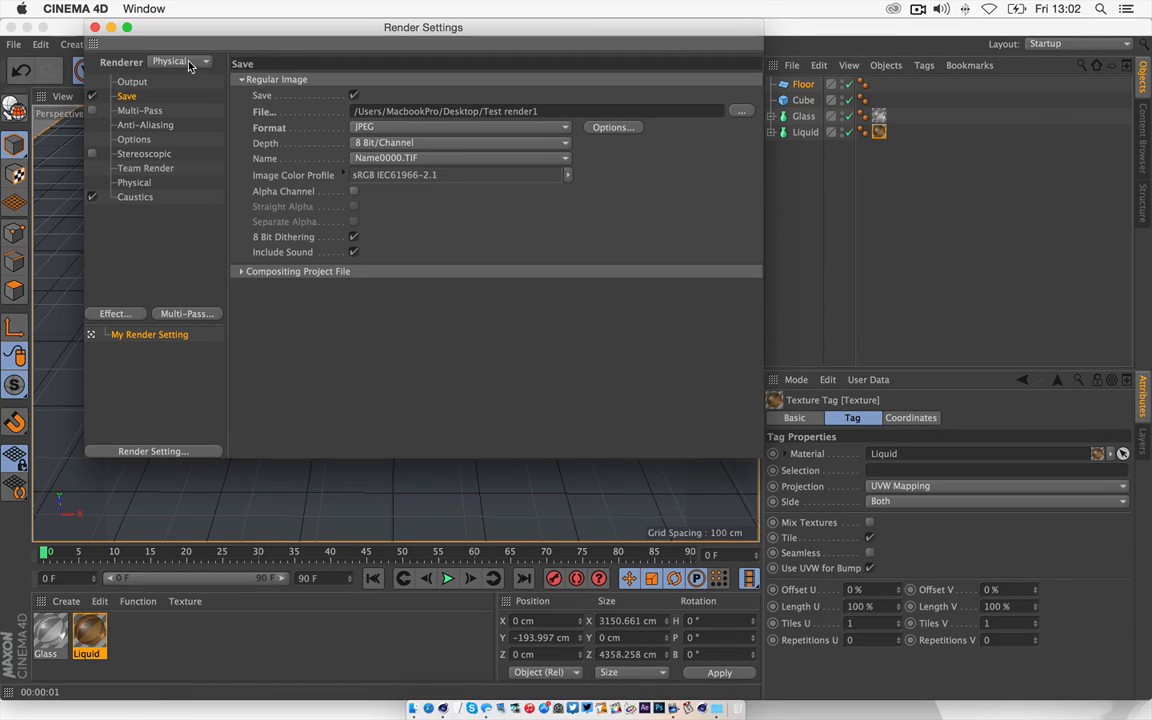
pyautogui.click(119, 80)
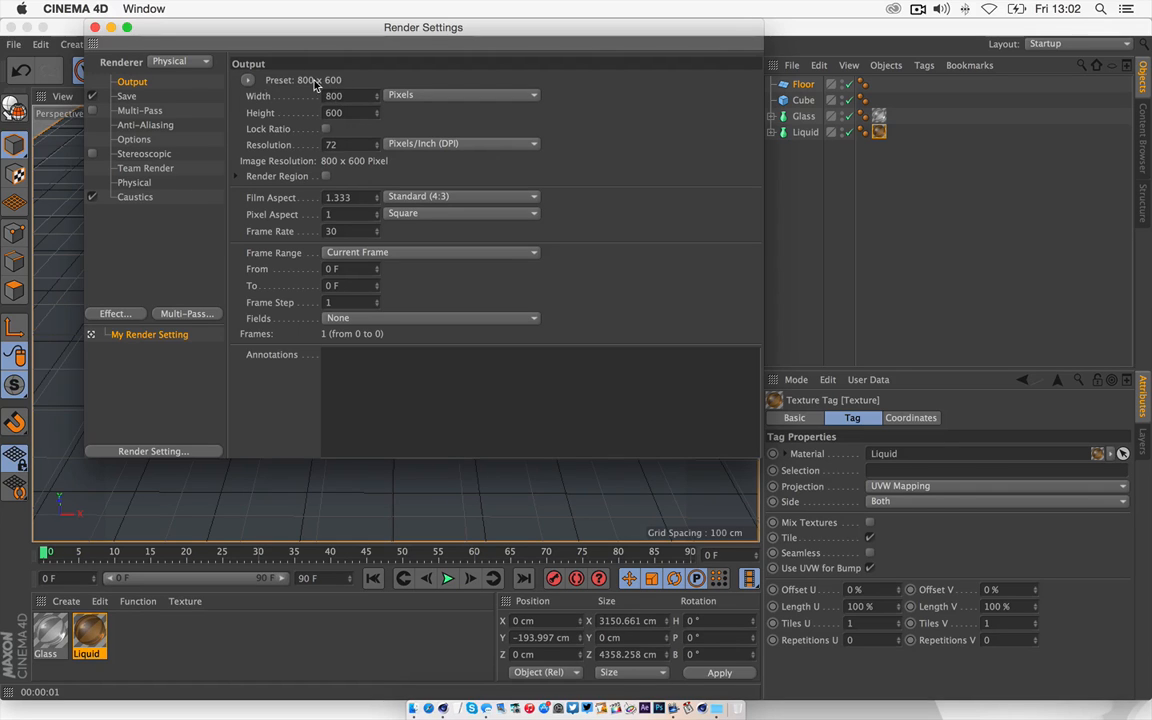
pyautogui.click(247, 80)
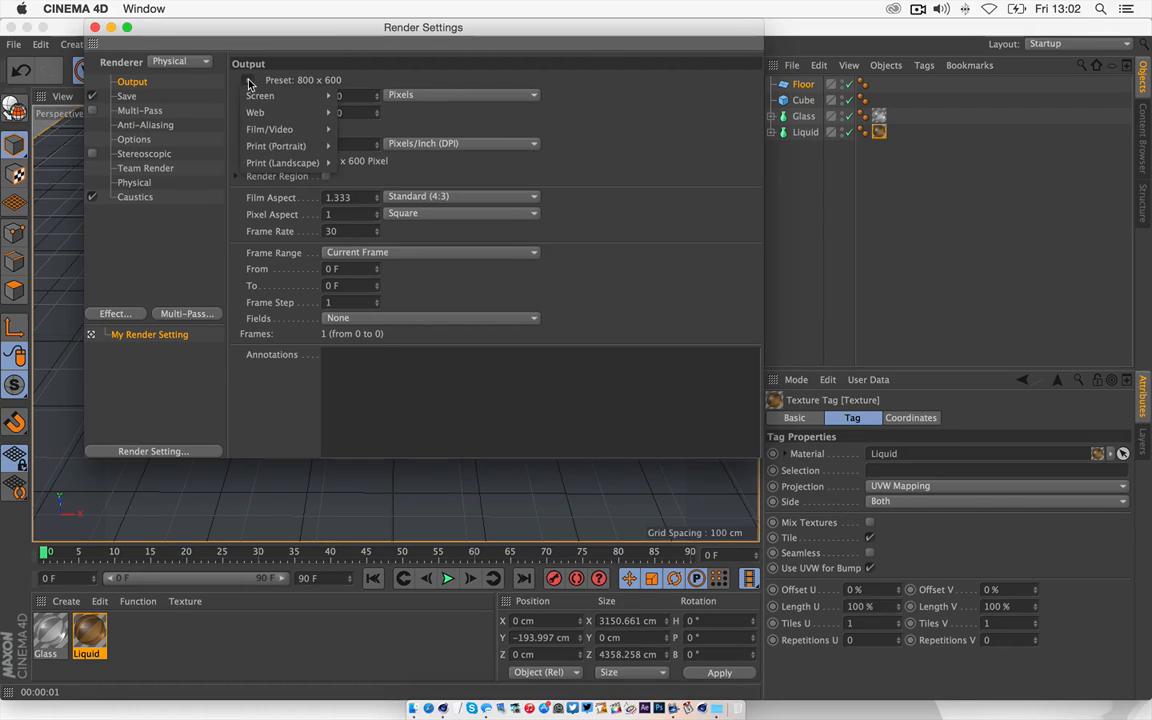
pyautogui.moveTo(288, 145)
pyautogui.moveTo(264, 93)
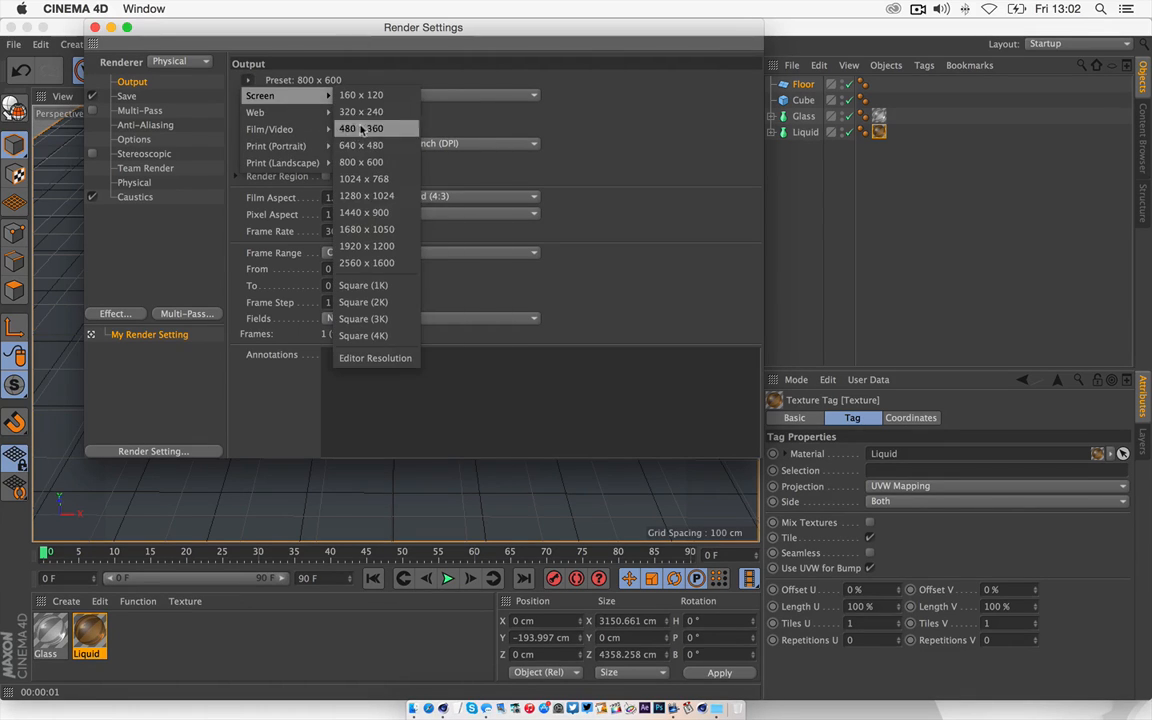
pyautogui.click(366, 196)
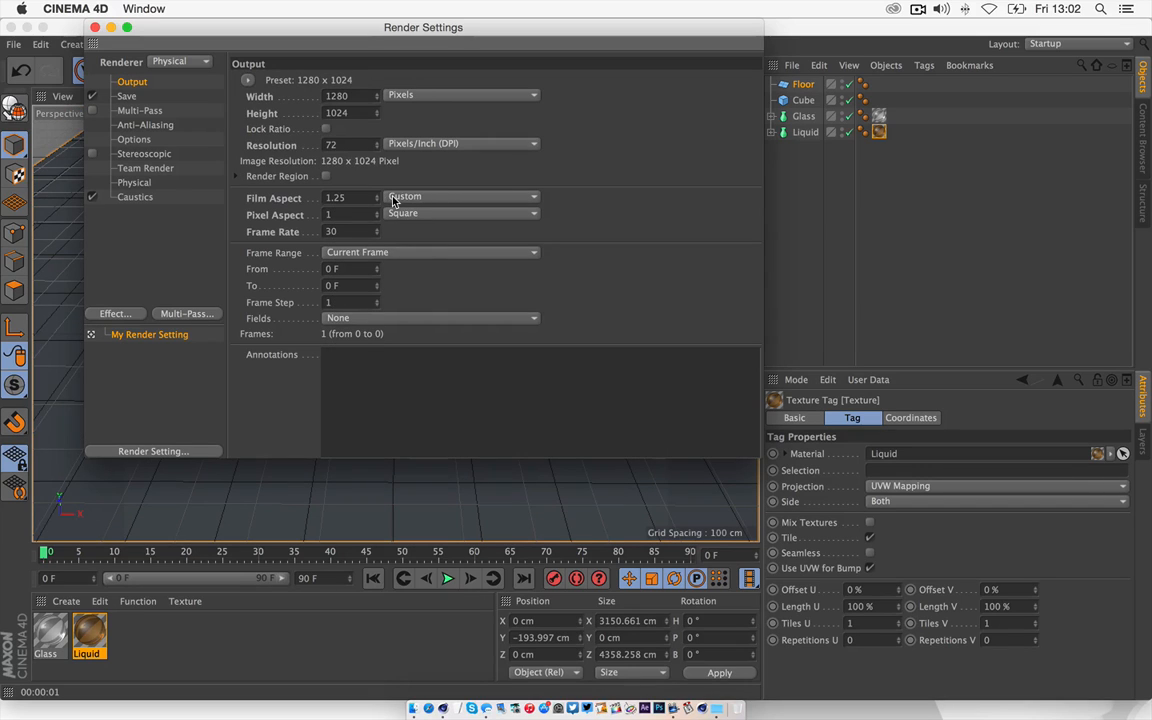
pyautogui.click(247, 80)
pyautogui.moveTo(270, 95)
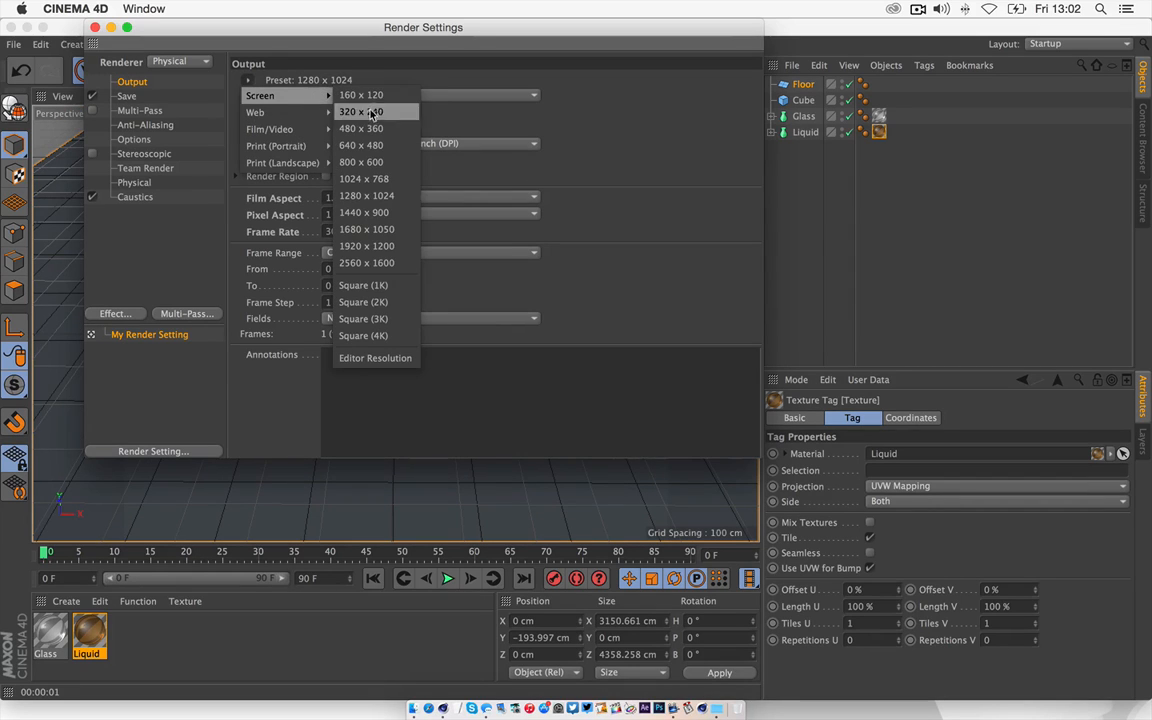
pyautogui.click(395, 200)
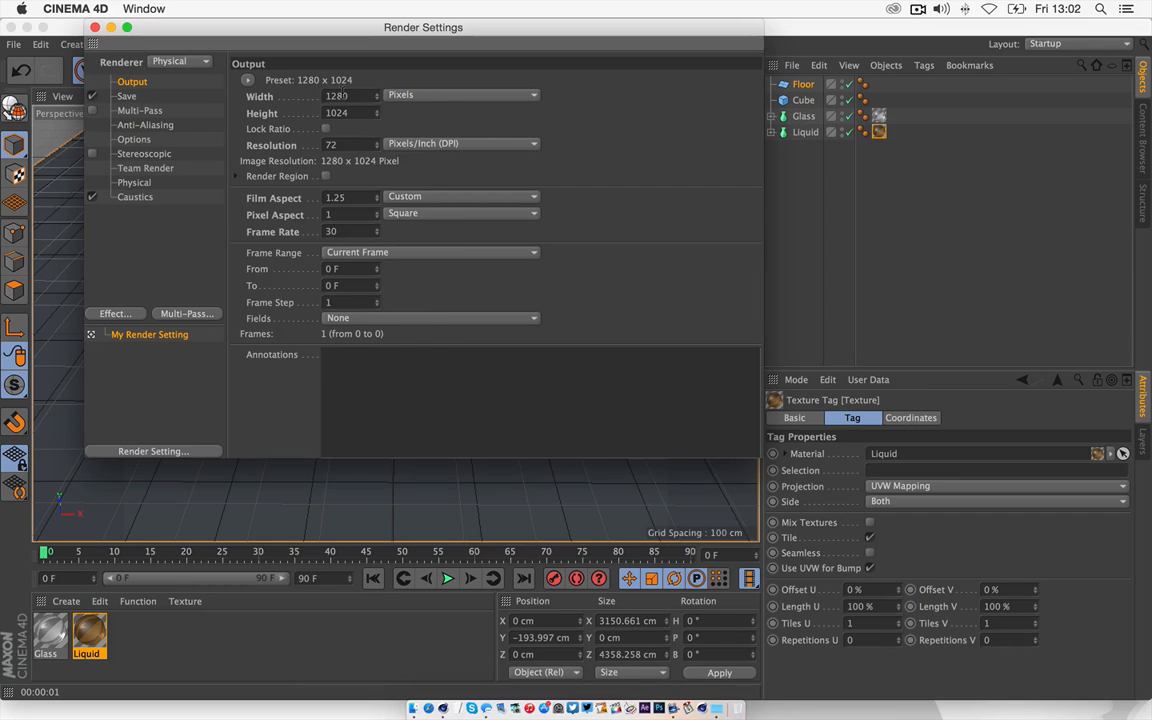
pyautogui.click(95, 28)
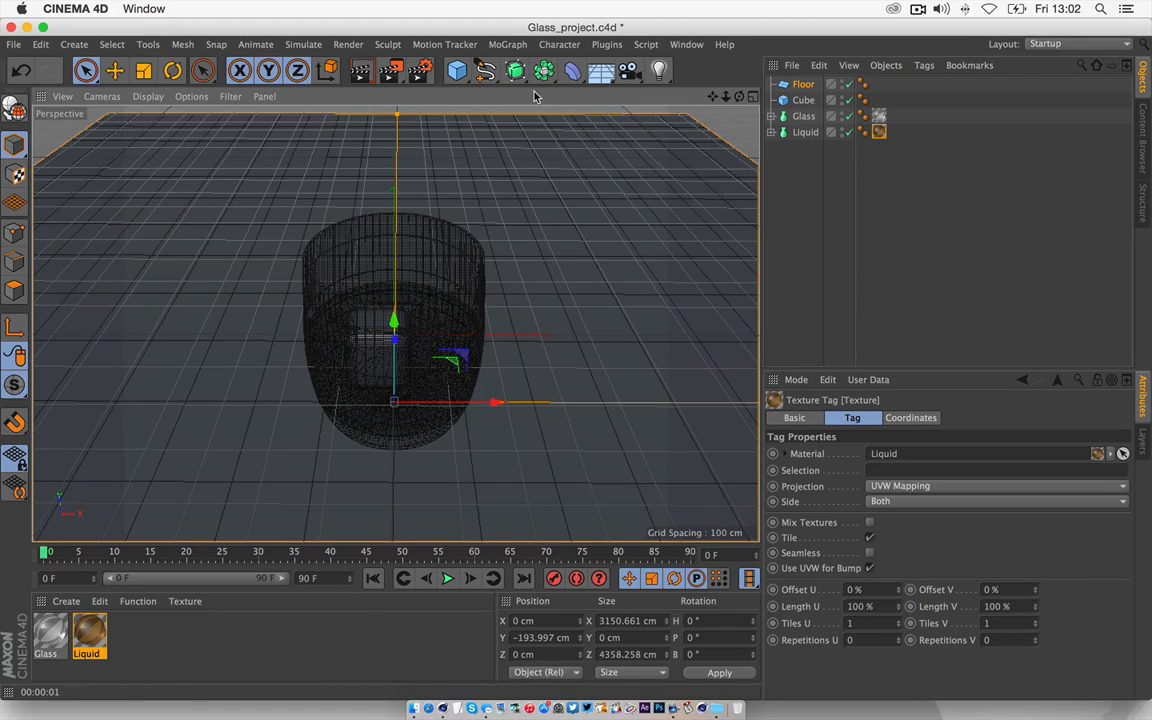
pyautogui.click(360, 74)
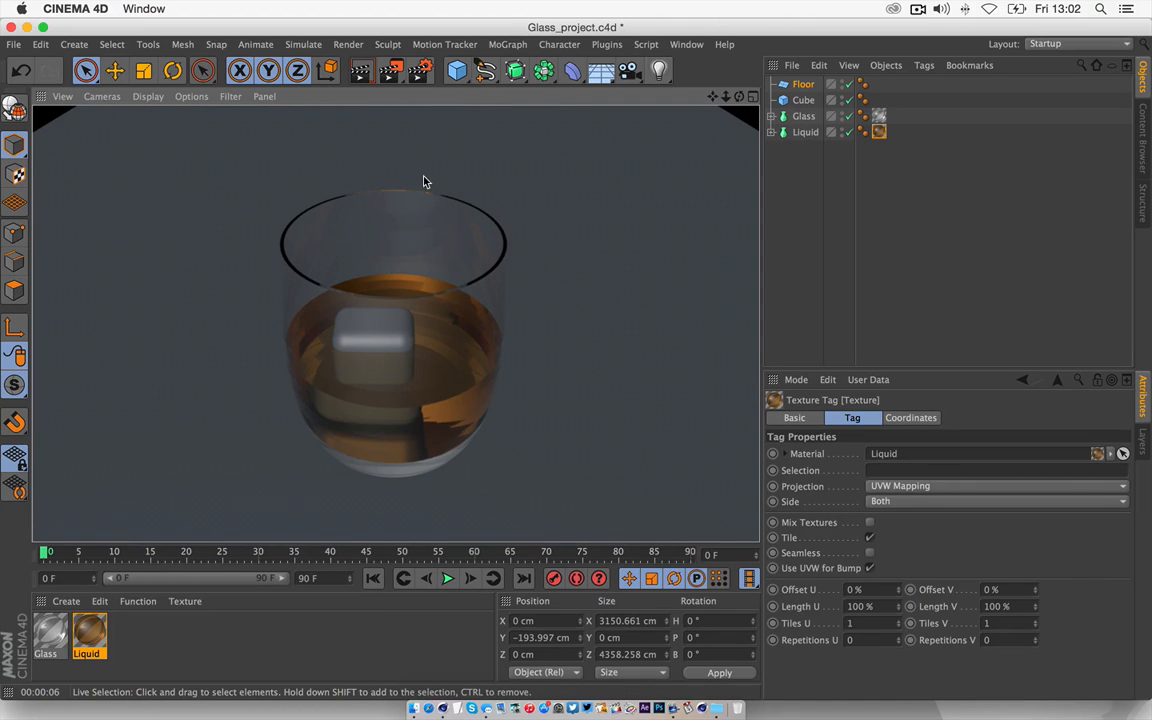
# - Add an Omni light, move it to about X 391 cm and Y 234 cm beside the glass, and render the Perspective view
pyautogui.click(661, 77)
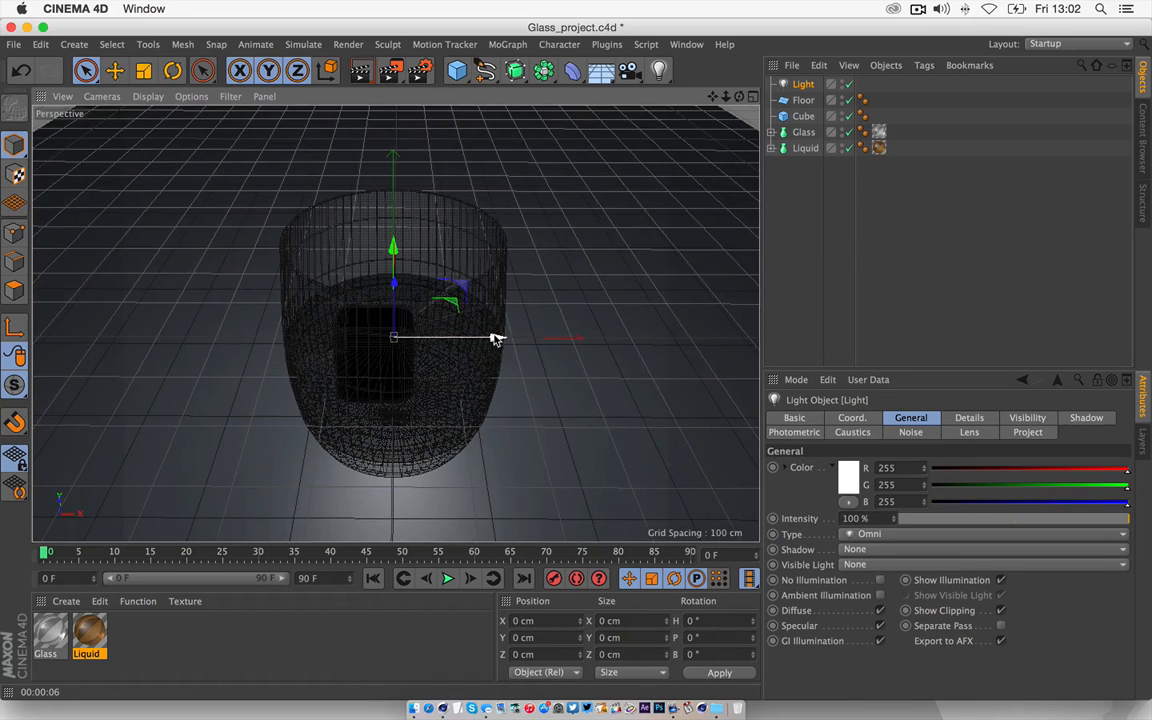
pyautogui.moveTo(494, 337); pyautogui.dragTo(752, 339)
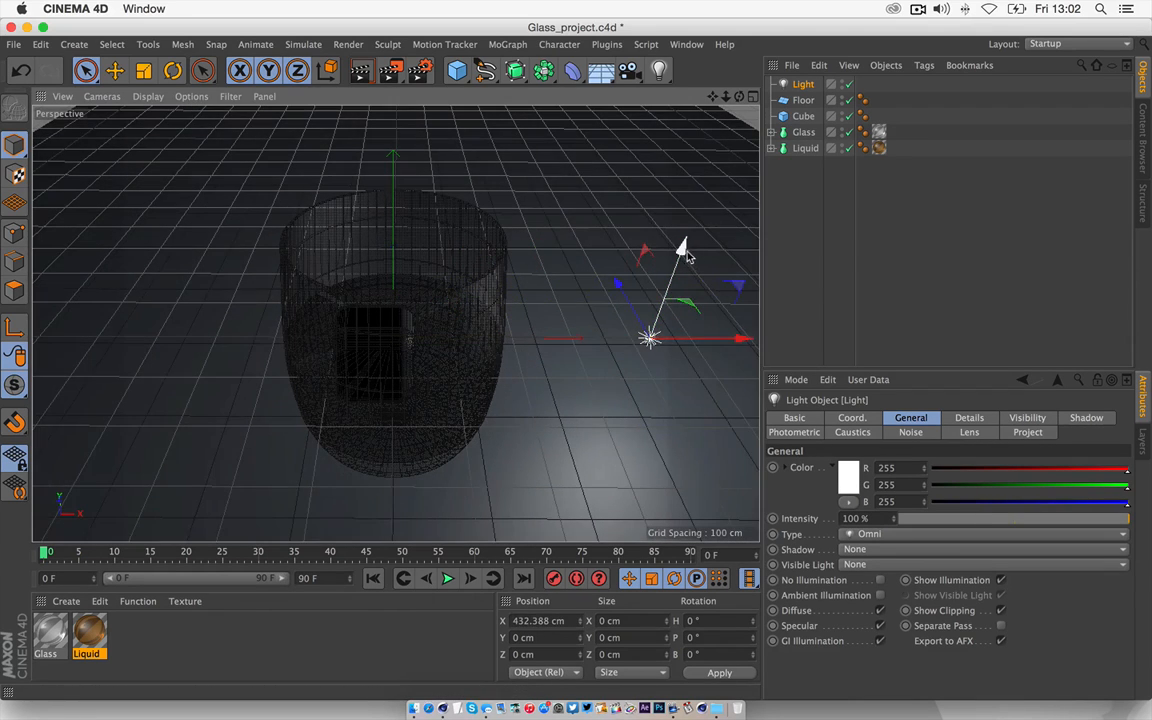
pyautogui.moveTo(684, 247); pyautogui.dragTo(730, 105)
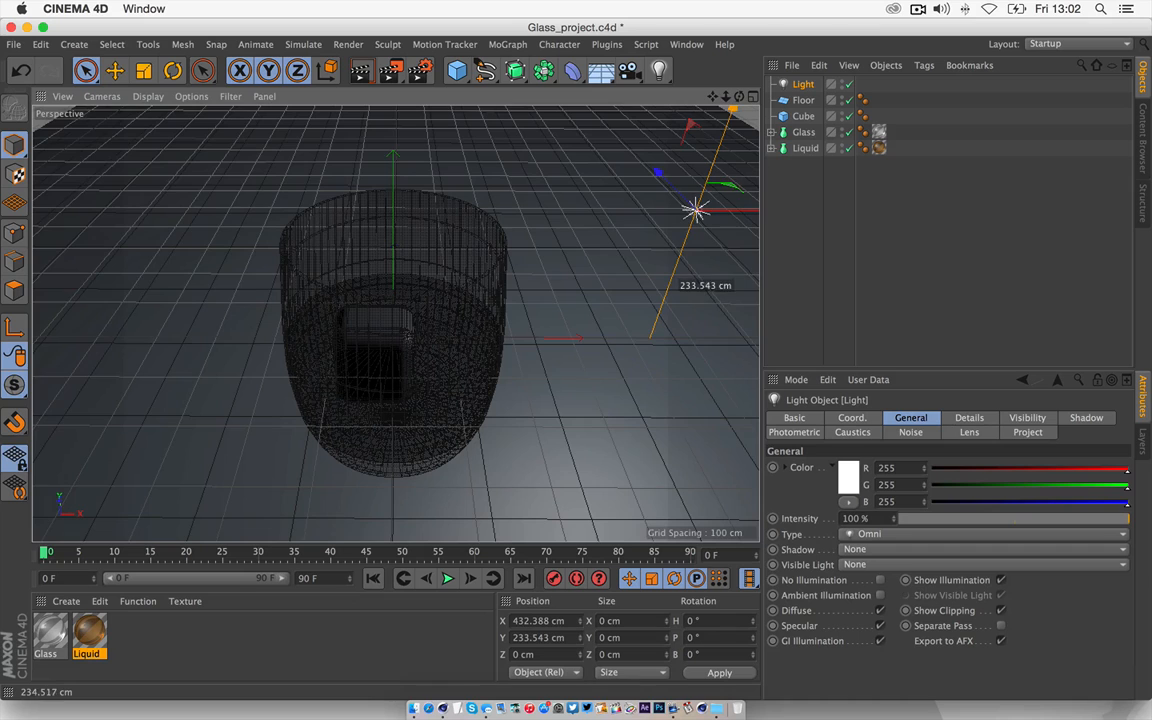
pyautogui.moveTo(738, 210); pyautogui.dragTo(710, 210)
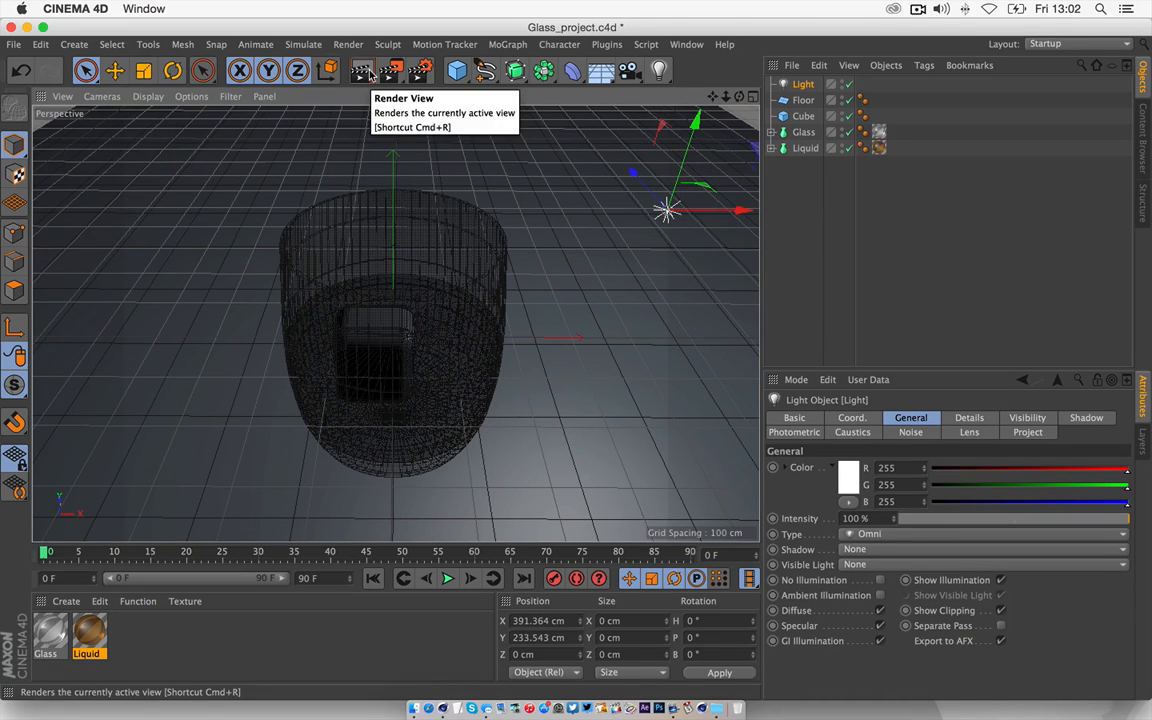
pyautogui.click(364, 75)
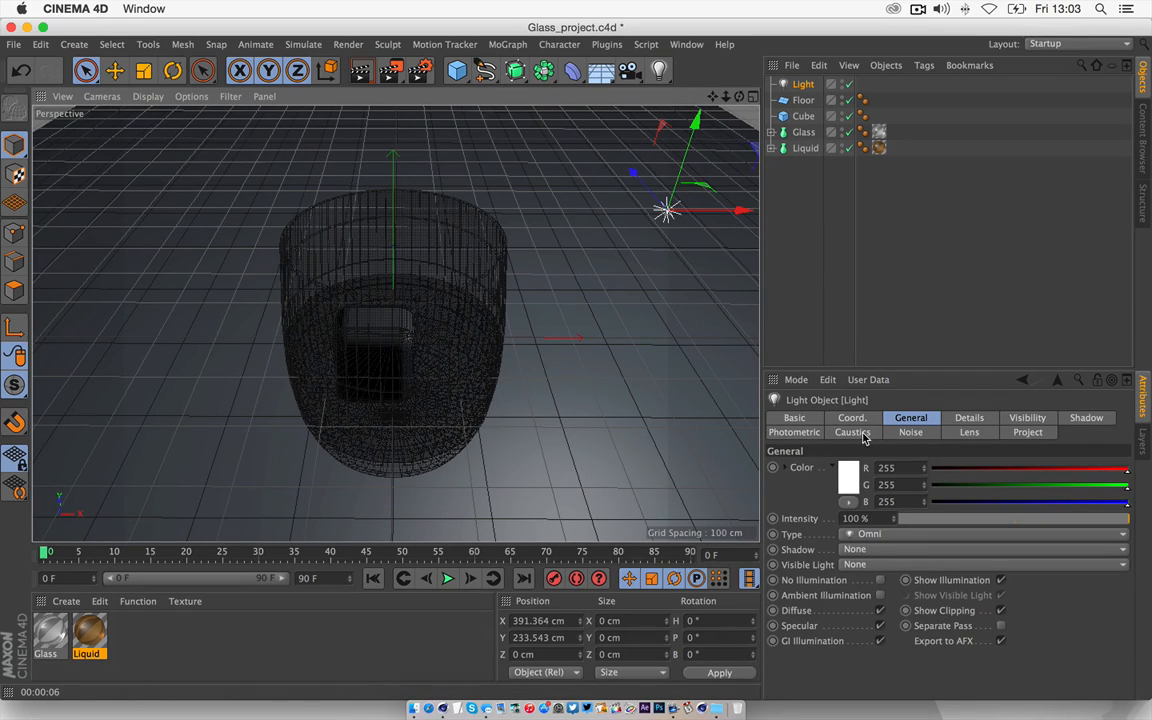
# - Give the light Shadow Maps (Soft) shadows and set the shadow density to 80 %
pyautogui.click(877, 550)
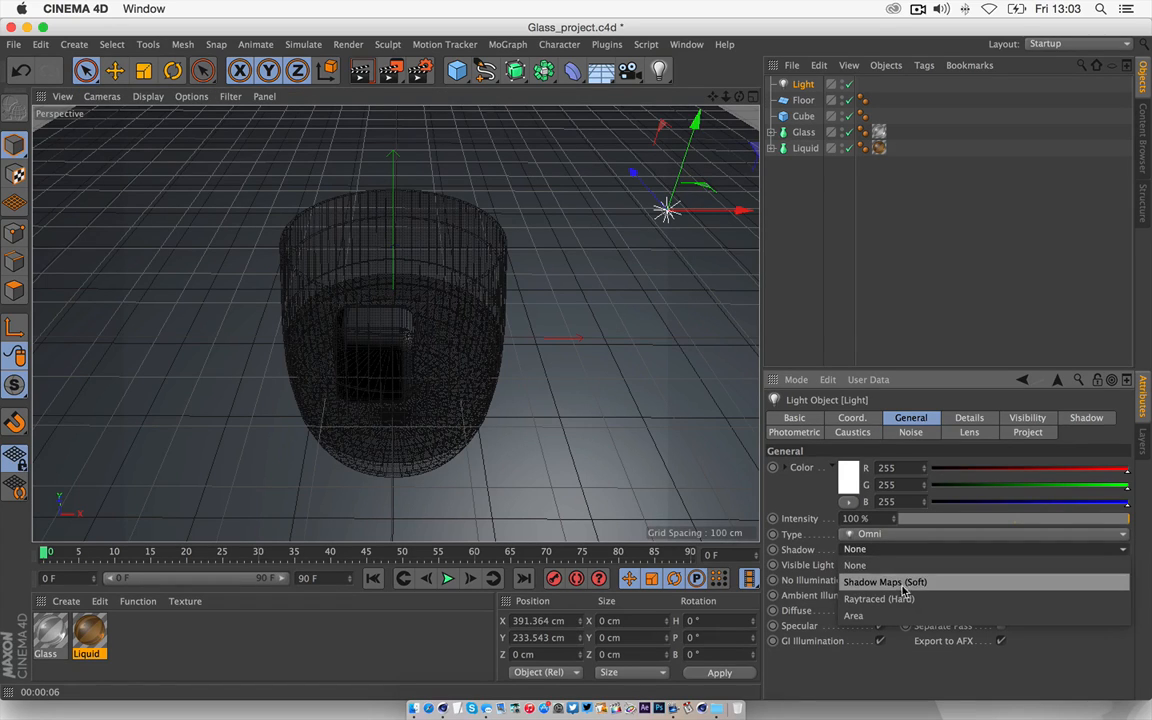
pyautogui.click(909, 584)
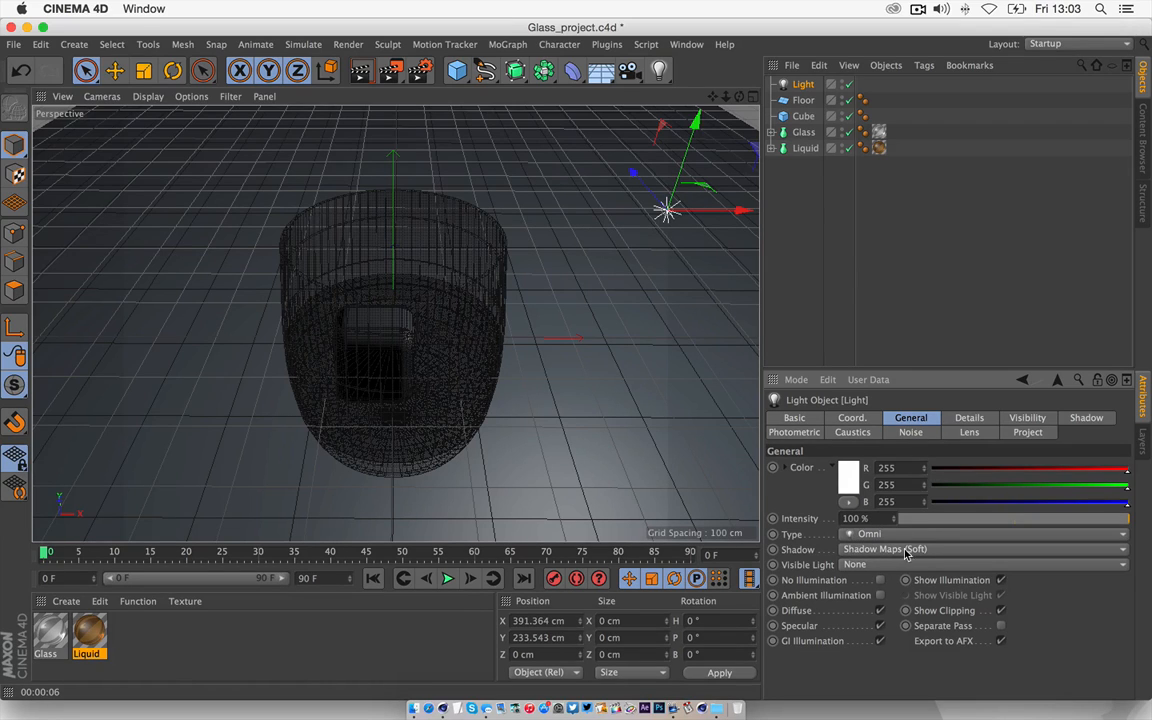
pyautogui.click(1088, 418)
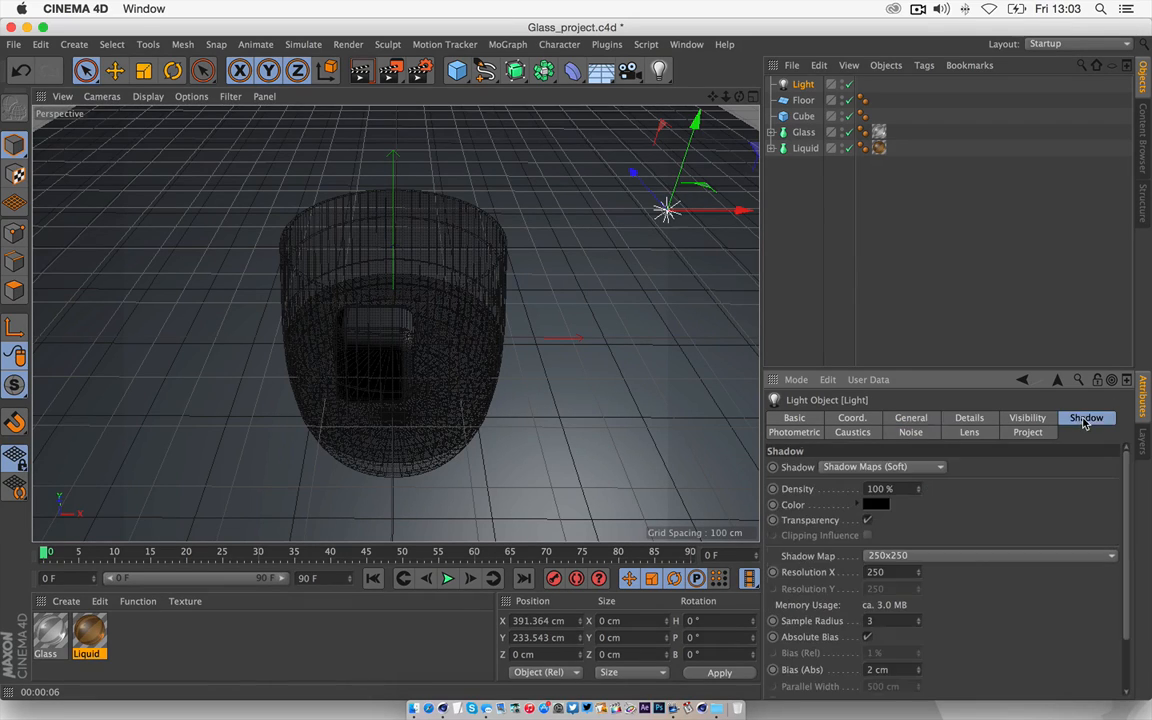
pyautogui.click(876, 489)
pyautogui.write('80')
# - Enable the light's Surface Caustics with Energy 500 % and Photons 90000, and render the Perspective view
pyautogui.click(854, 434)
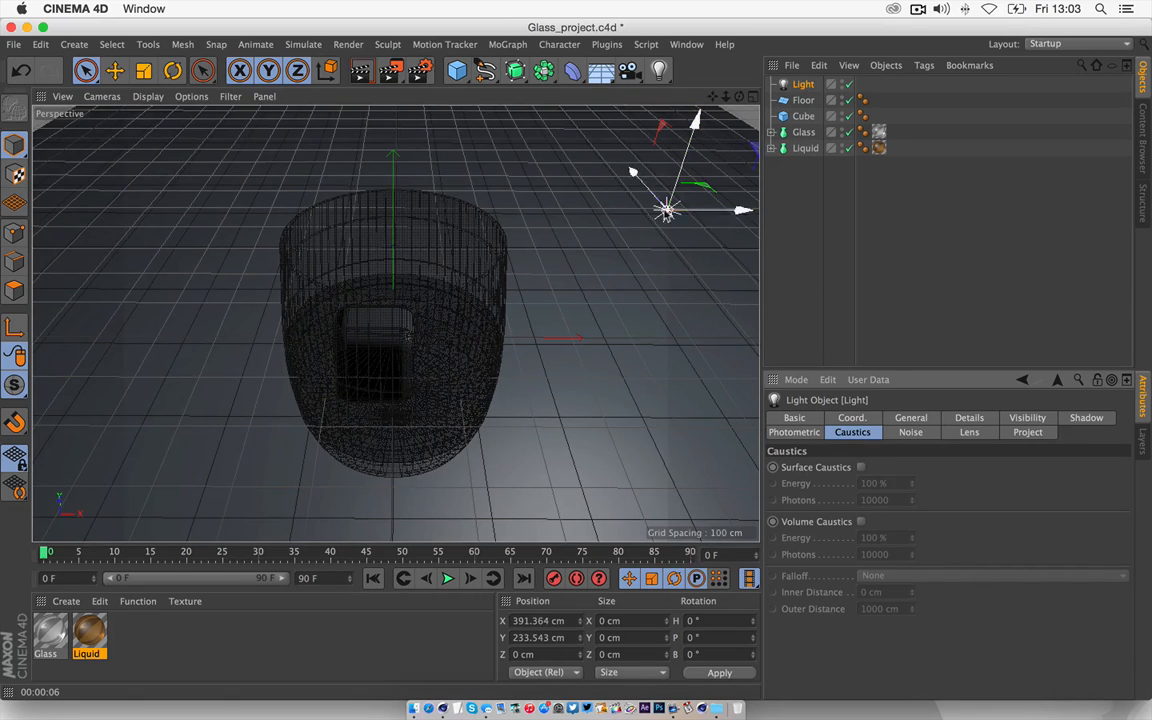
pyautogui.click(861, 467)
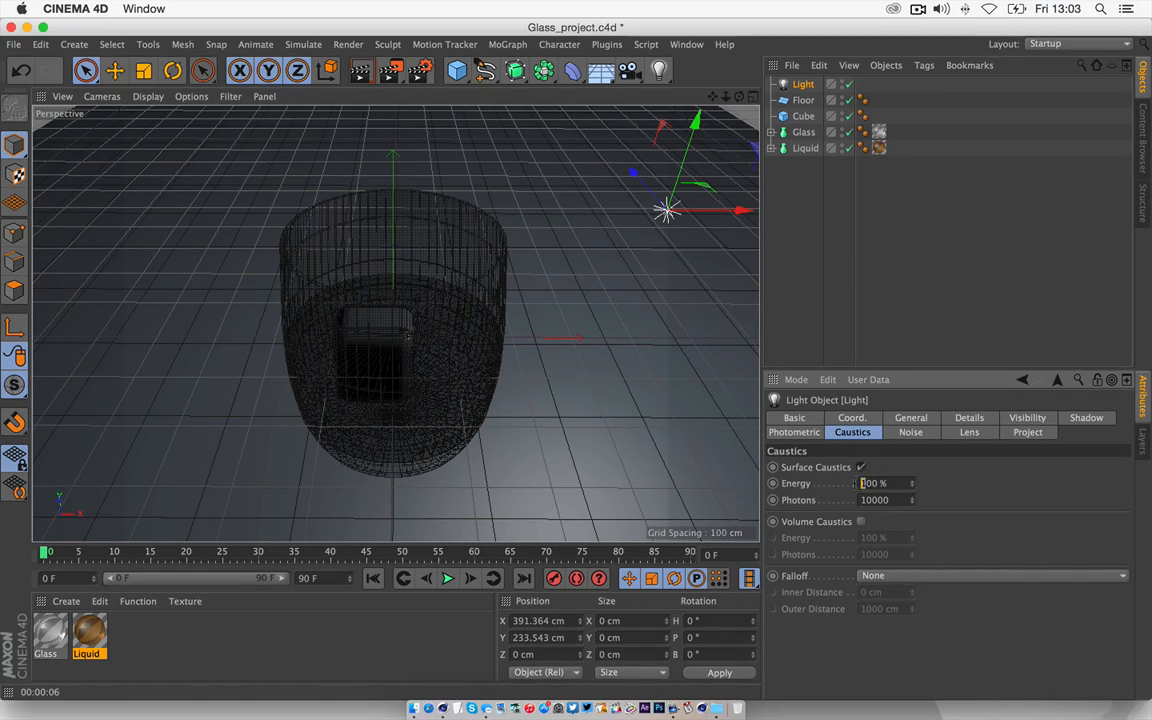
pyautogui.doubleClick(855, 485)
pyautogui.write('500')
pyautogui.press('Return')
pyautogui.click(896, 500)
pyautogui.write('5')
pyautogui.press('BackSpace')
pyautogui.press('BackSpace')
pyautogui.press('BackSpace')
pyautogui.press('BackSpace')
pyautogui.write('00')
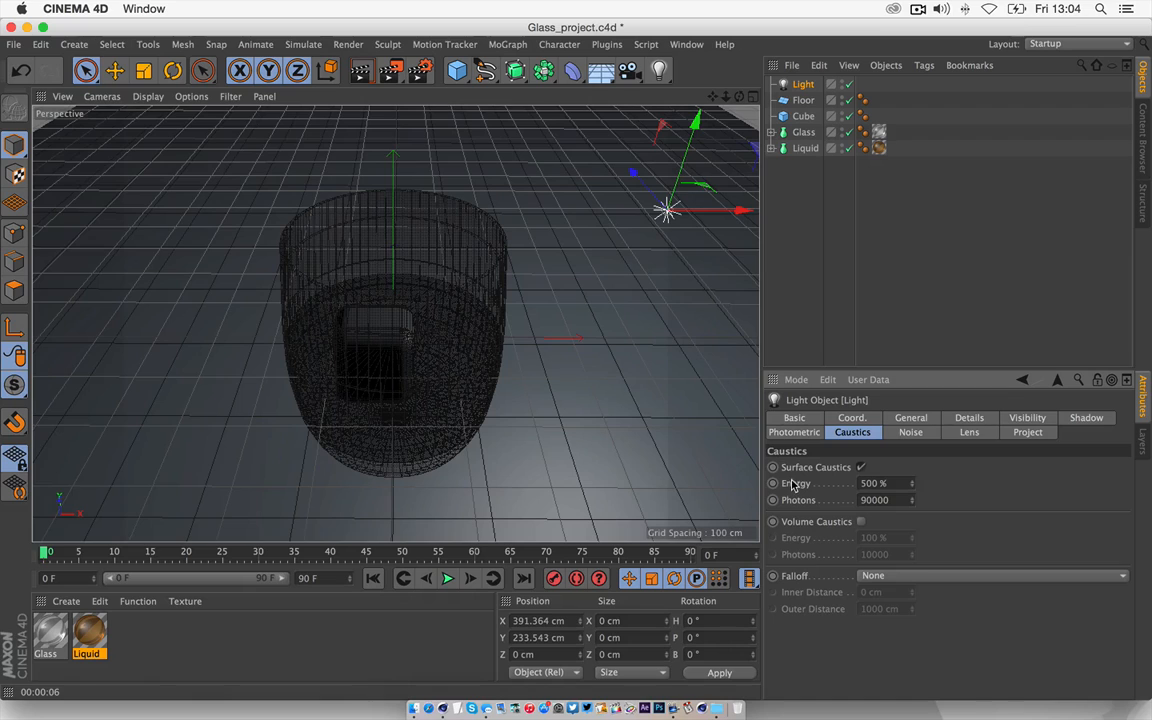
pyautogui.click(362, 72)
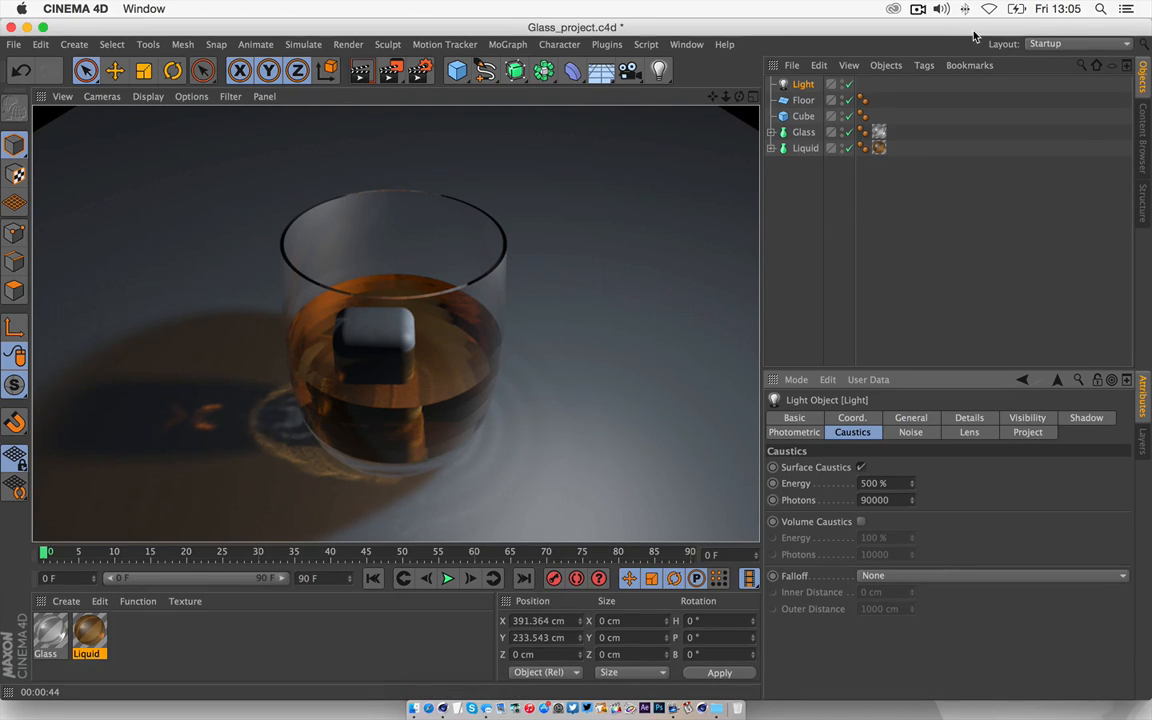
# - Preview the fin1 reference image on the Desktop, then return to the Glass_project.c4d window in Cinema 4D
pyautogui.moveTo(973, 33); pyautogui.dragTo(891, 179)
pyautogui.click(1101, 38)
pyautogui.press('space')
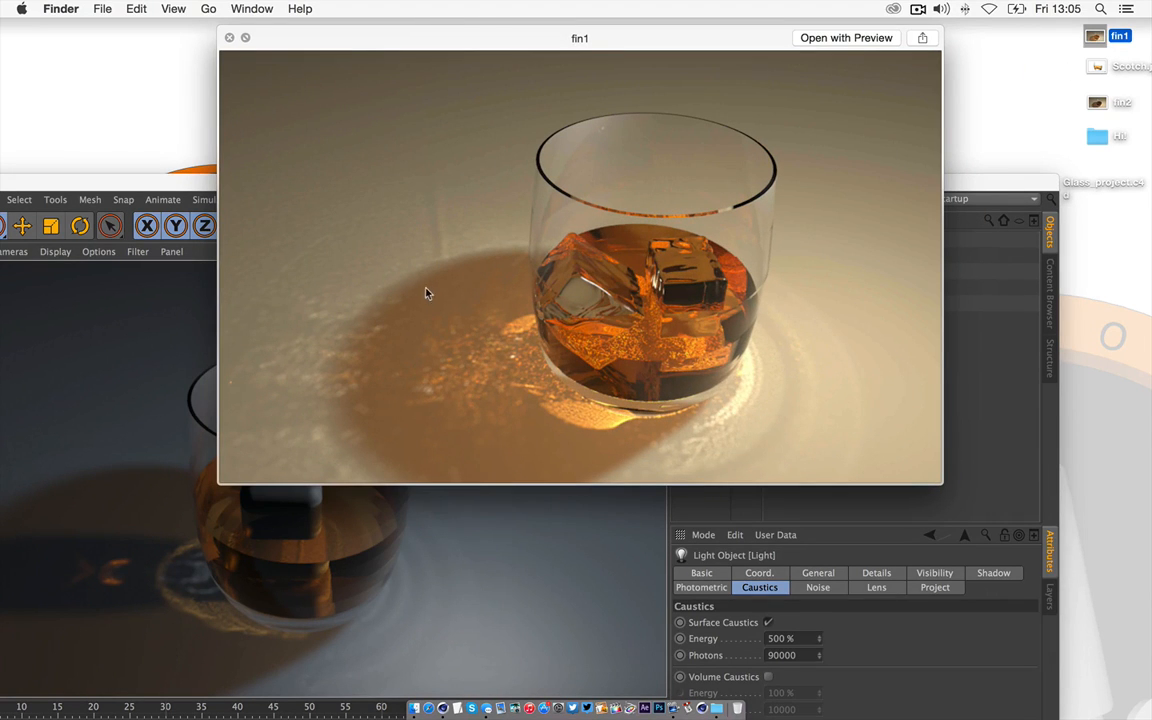
pyautogui.click(229, 37)
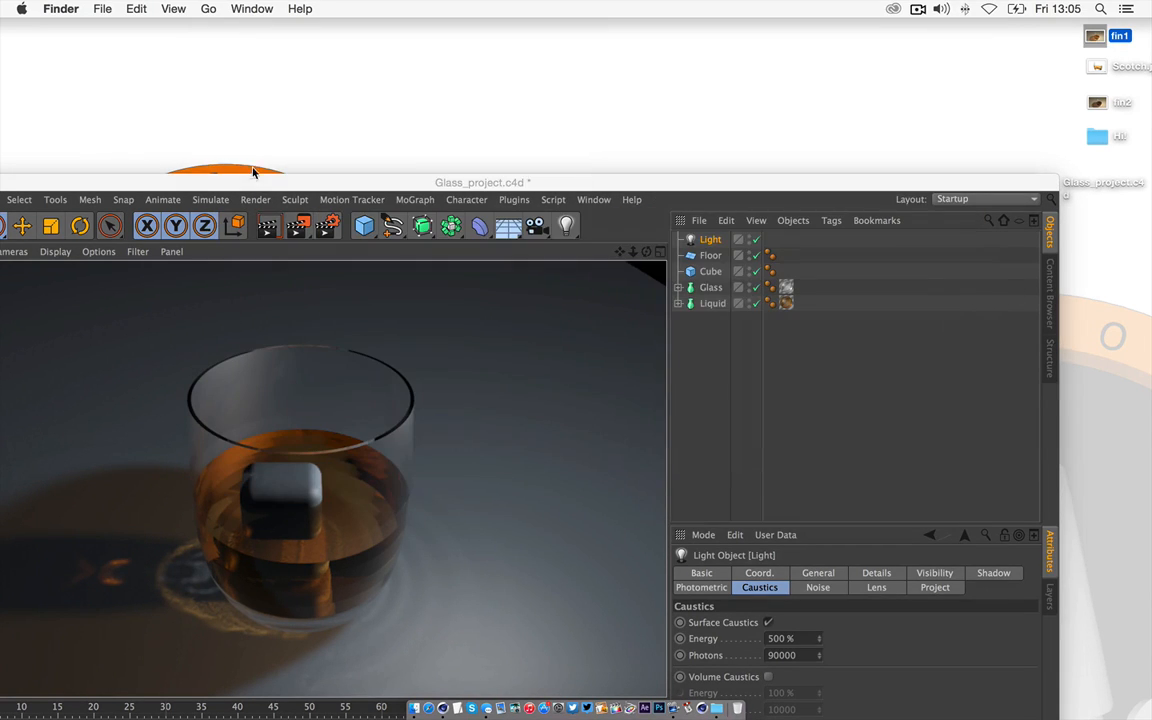
pyautogui.click(254, 170)
pyautogui.moveTo(254, 170); pyautogui.dragTo(345, 34)
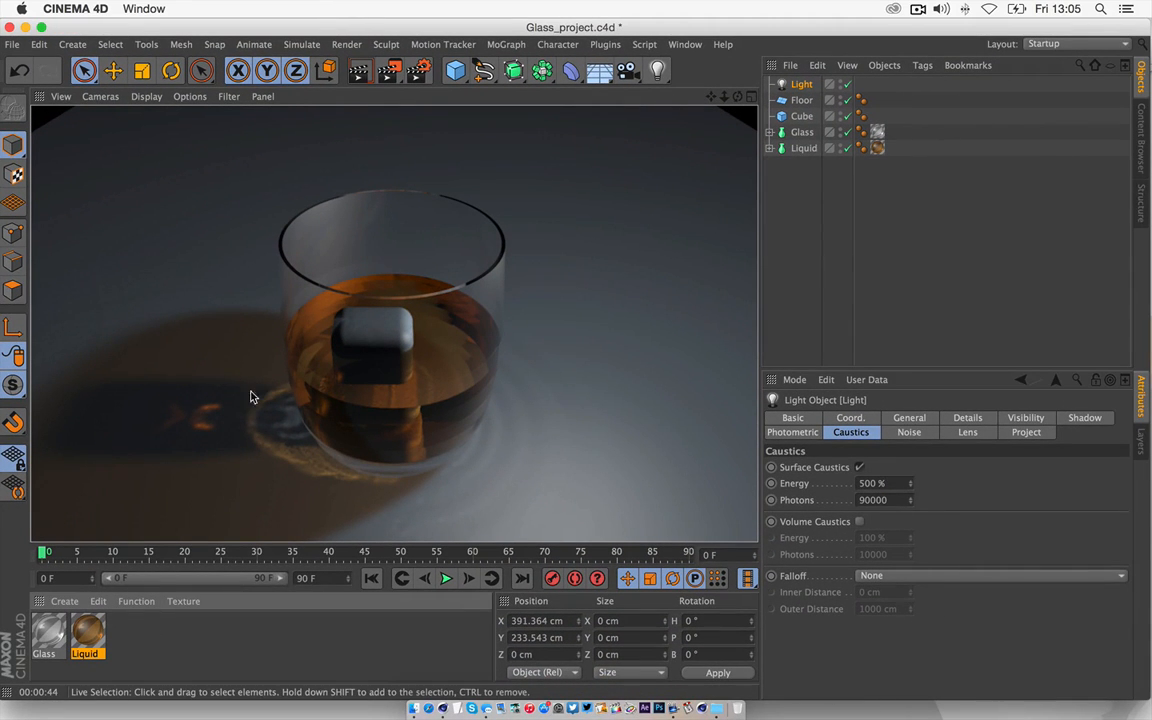
# - Create a new material and name it Floor
pyautogui.doubleClick(115, 652)
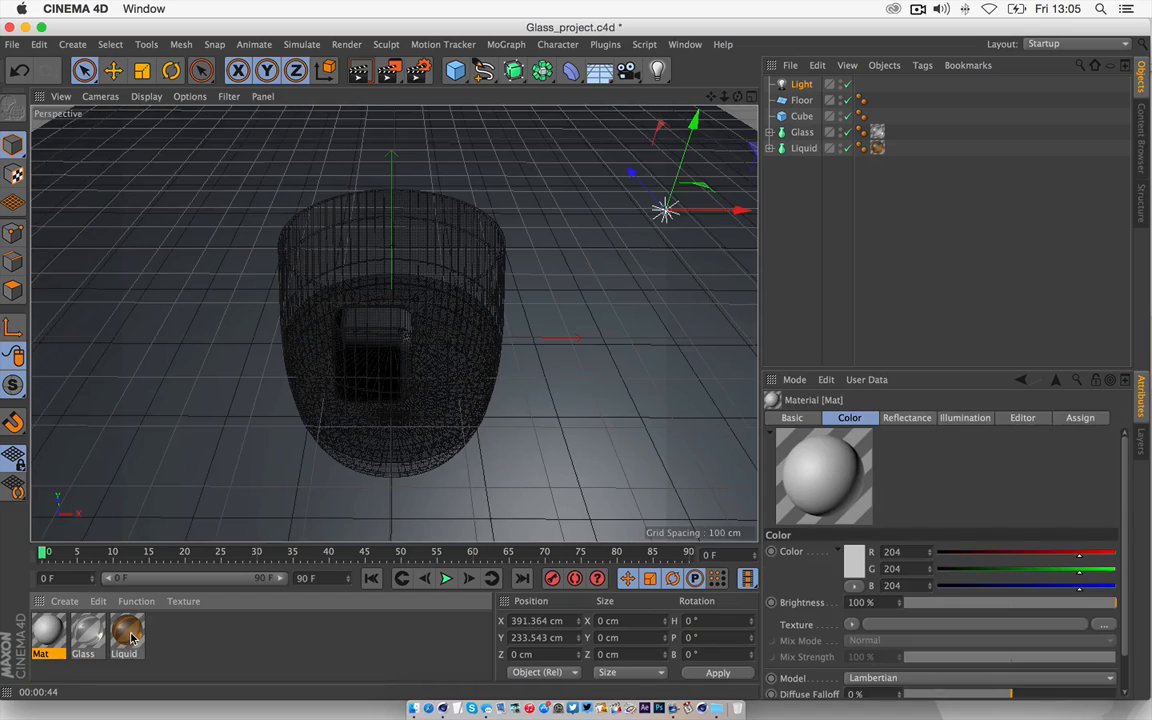
pyautogui.doubleClick(41, 653)
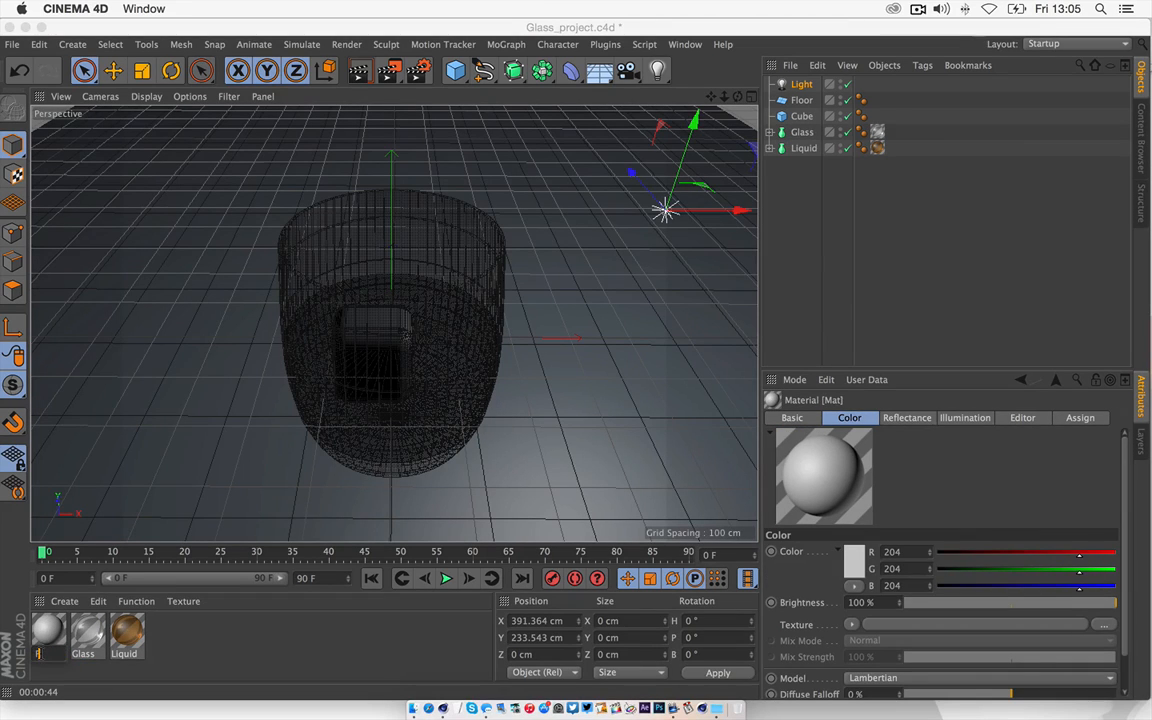
pyautogui.write('Floor')
pyautogui.press('Return')
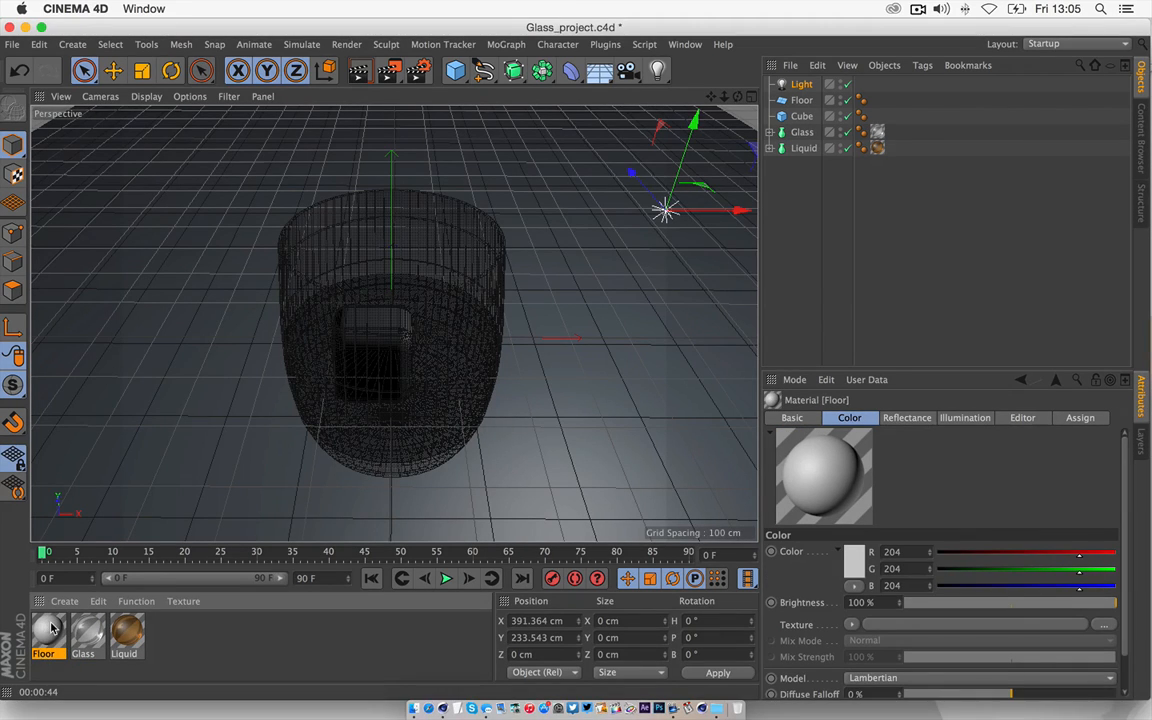
# - Set the Floor material's Color to a sandy yellow of R 220, G 201, B 124 and close the Material Editor
pyautogui.doubleClick(52, 627)
pyautogui.click(312, 279)
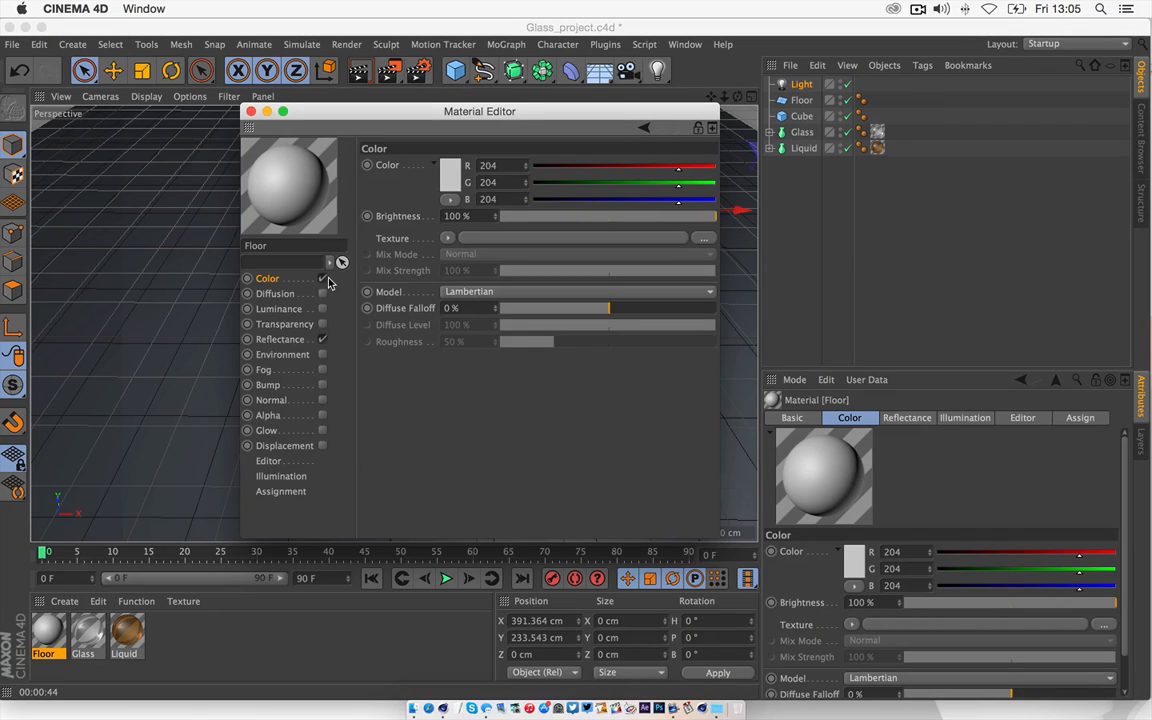
pyautogui.click(449, 173)
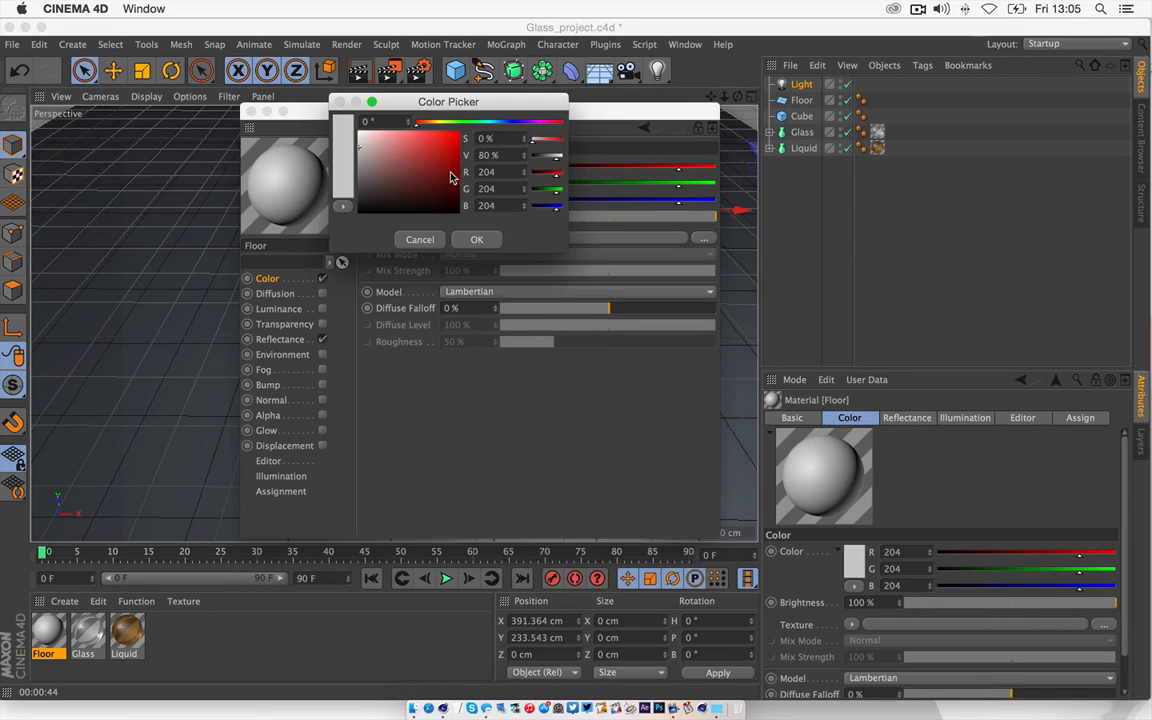
pyautogui.click(436, 122)
pyautogui.moveTo(396, 142); pyautogui.dragTo(402, 142)
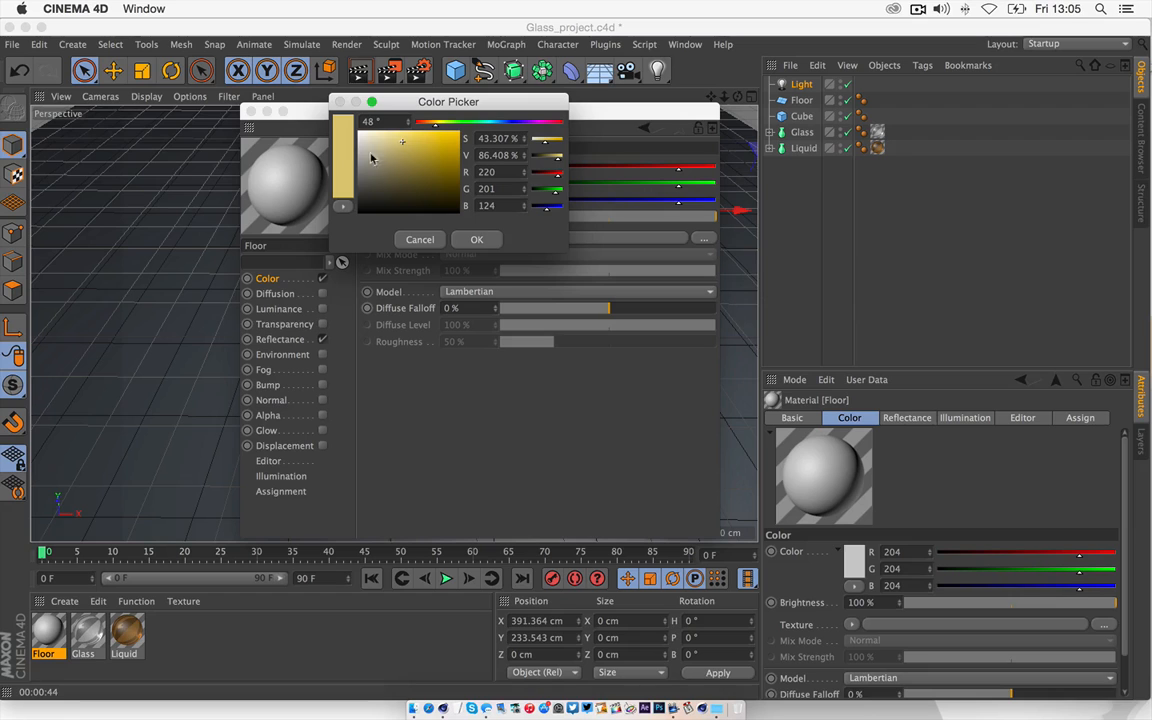
pyautogui.click(476, 239)
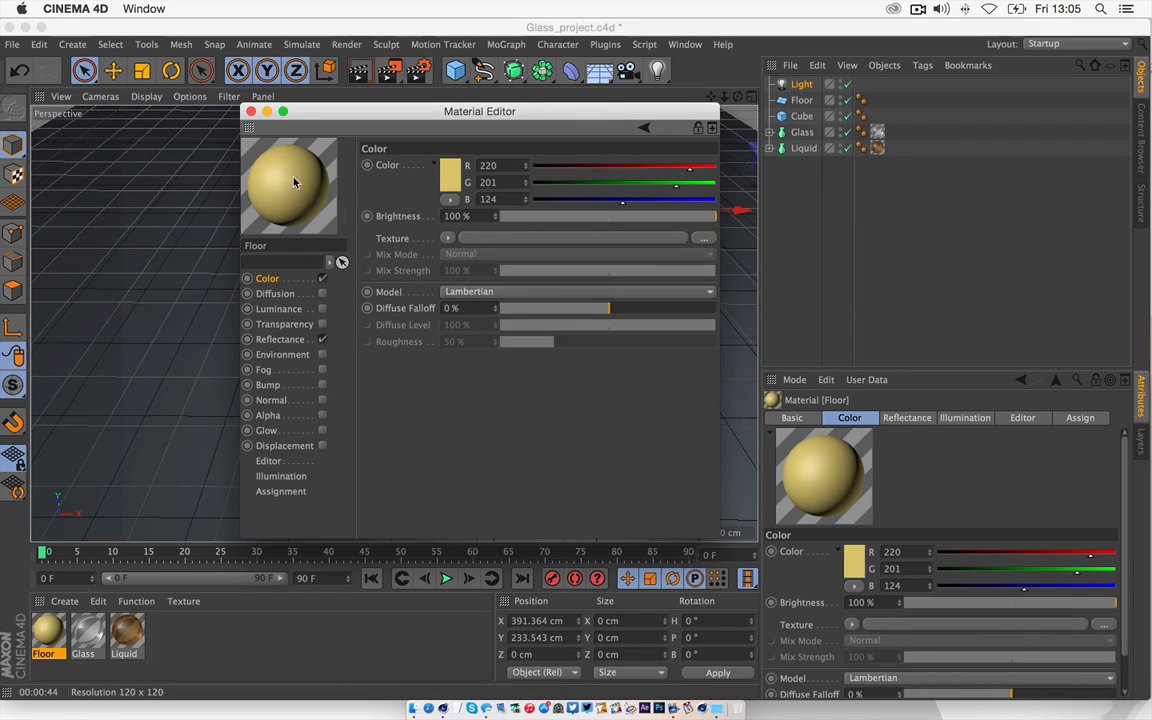
pyautogui.click(251, 111)
# - Apply the Floor material to the Floor object and render the Perspective view from slightly farther away
pyautogui.moveTo(48, 630); pyautogui.dragTo(215, 499)
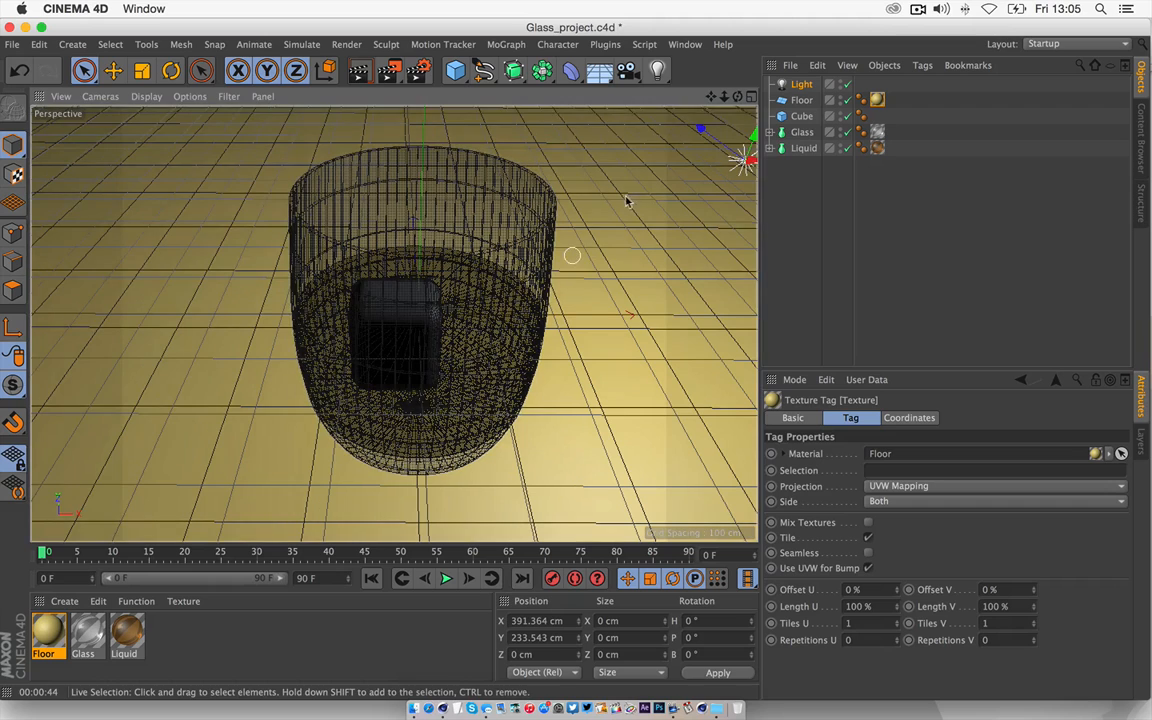
pyautogui.moveTo(724, 97); pyautogui.dragTo(692, 98)
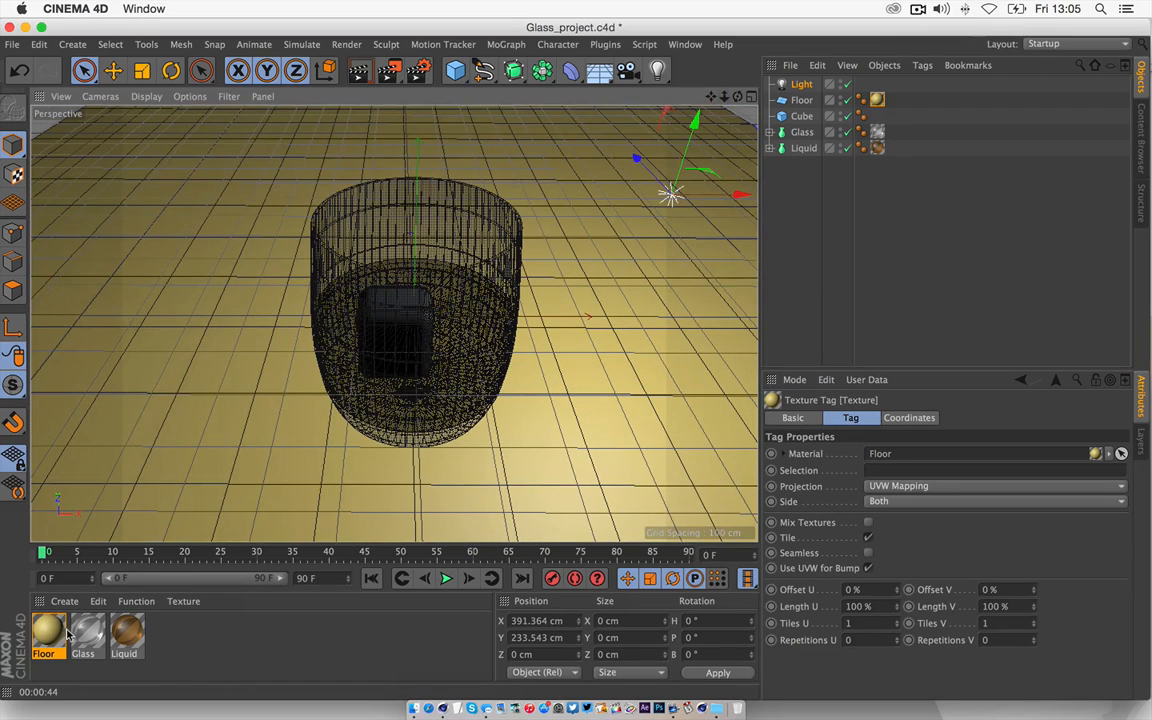
pyautogui.click(359, 70)
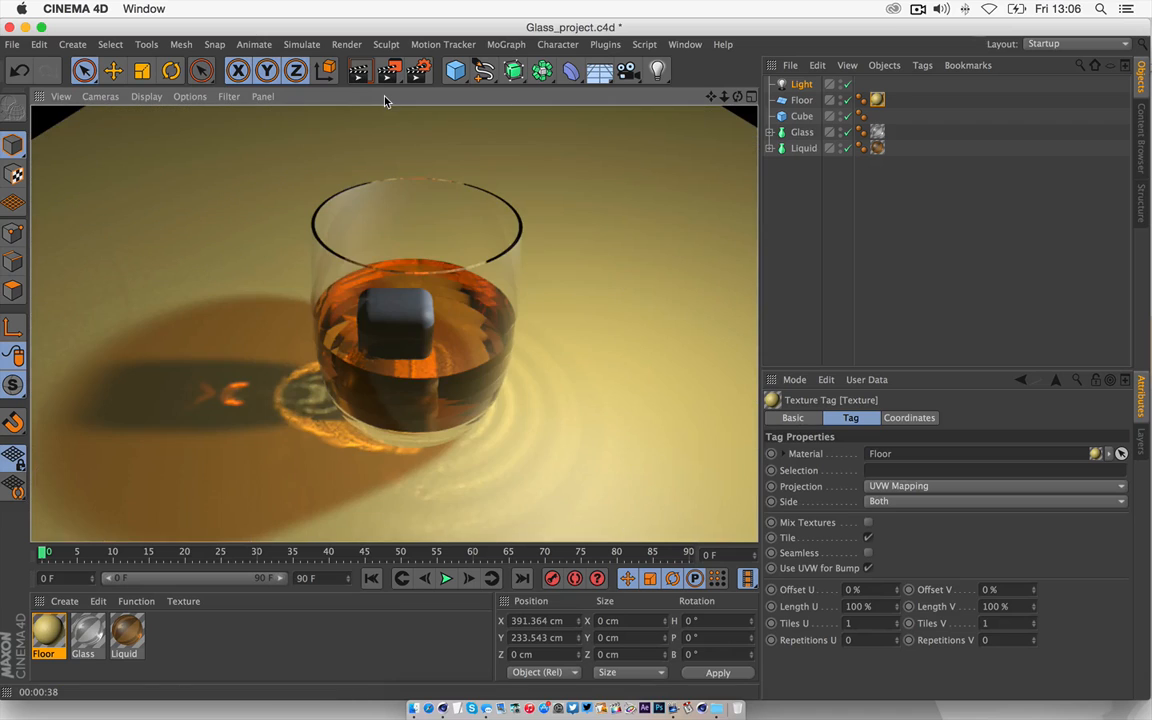
# - Lighten the Floor material's Color to R 222, G 211, B 168, close the Material Editor and render the Perspective view
pyautogui.doubleClick(48, 635)
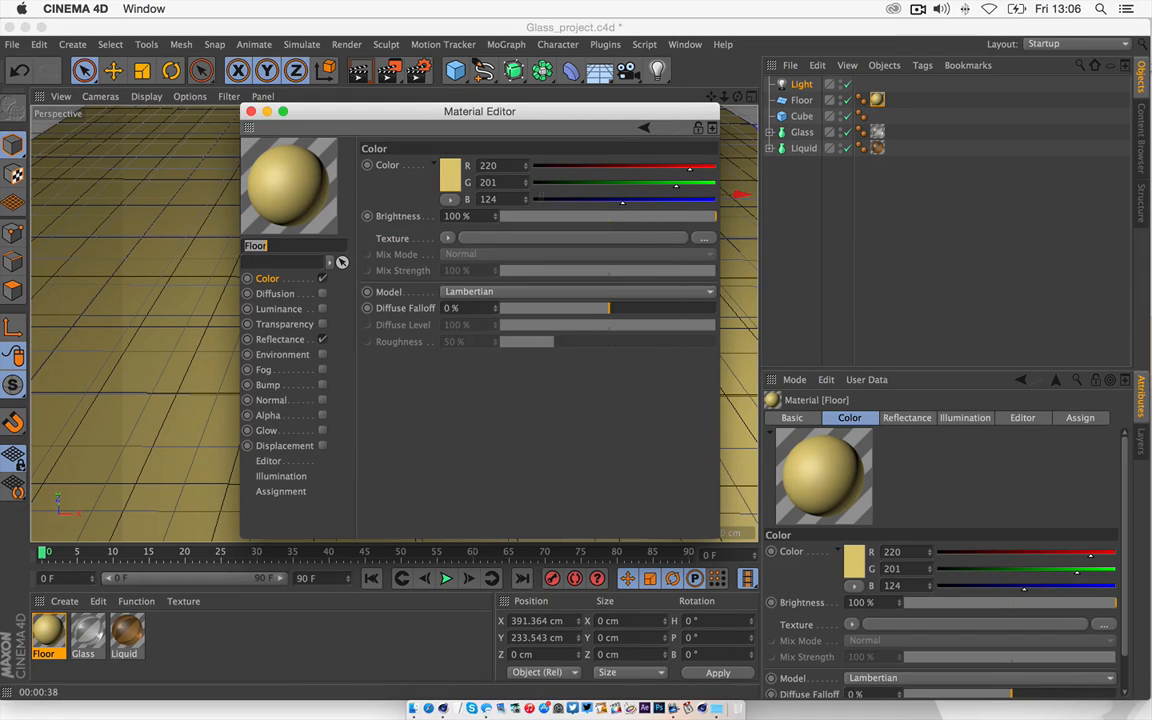
pyautogui.click(456, 178)
pyautogui.moveTo(409, 144); pyautogui.dragTo(390, 148)
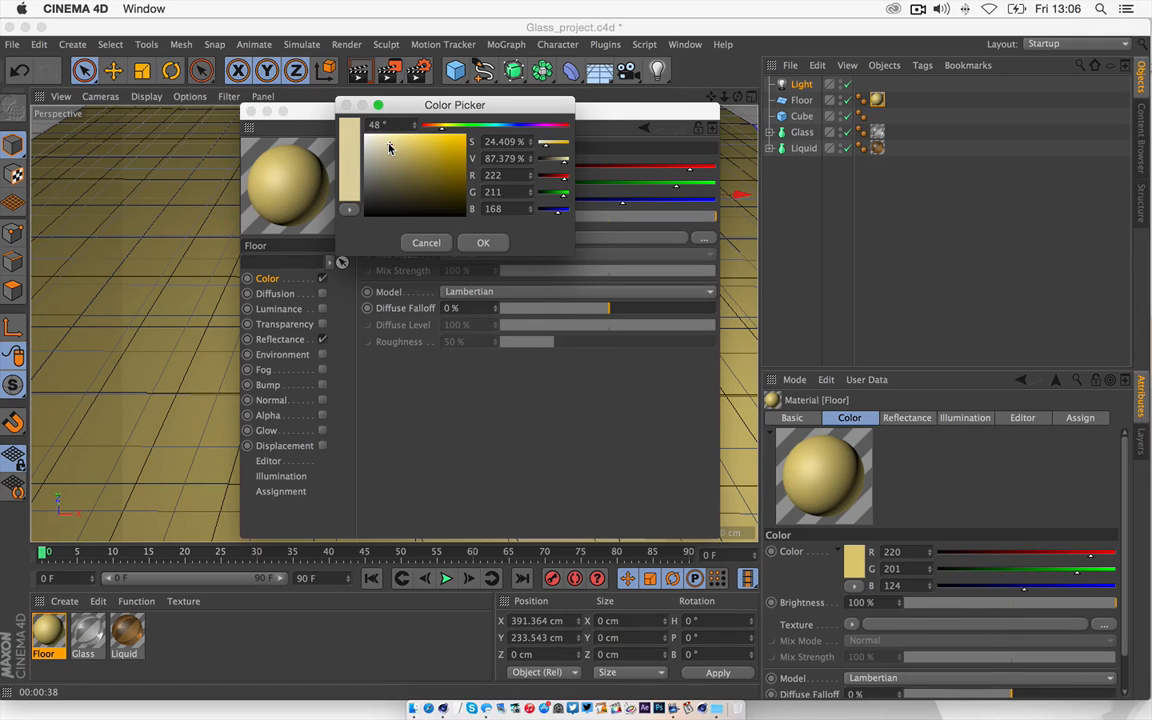
pyautogui.click(484, 242)
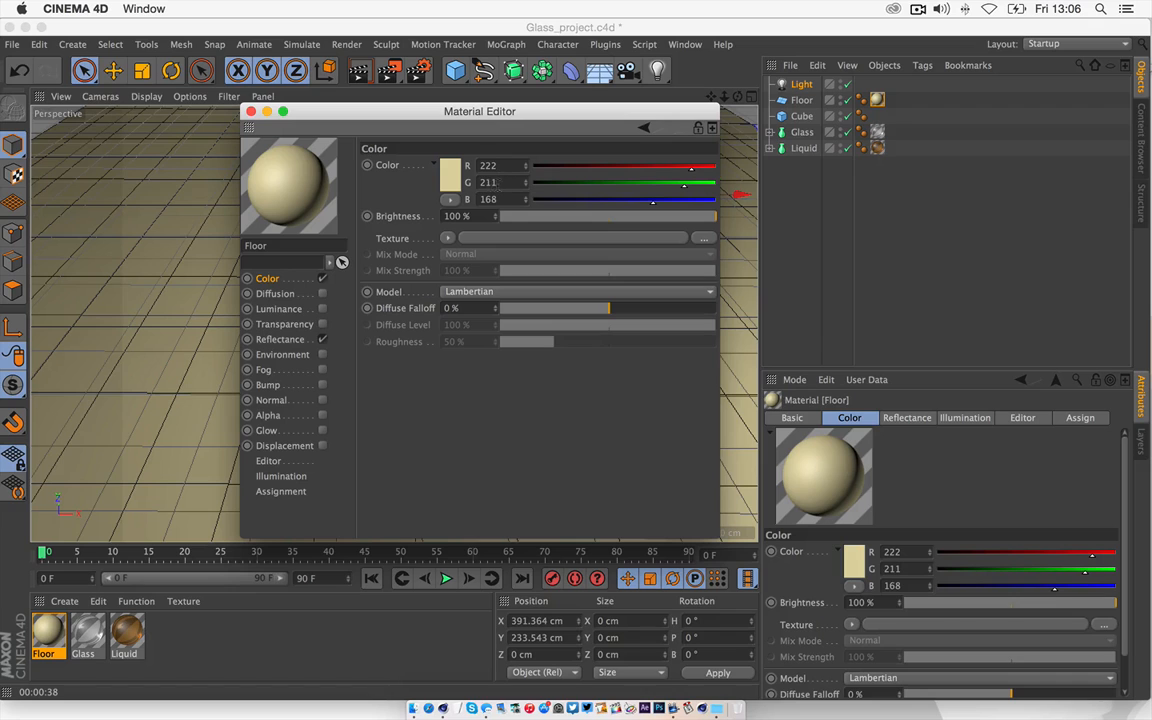
pyautogui.click(251, 111)
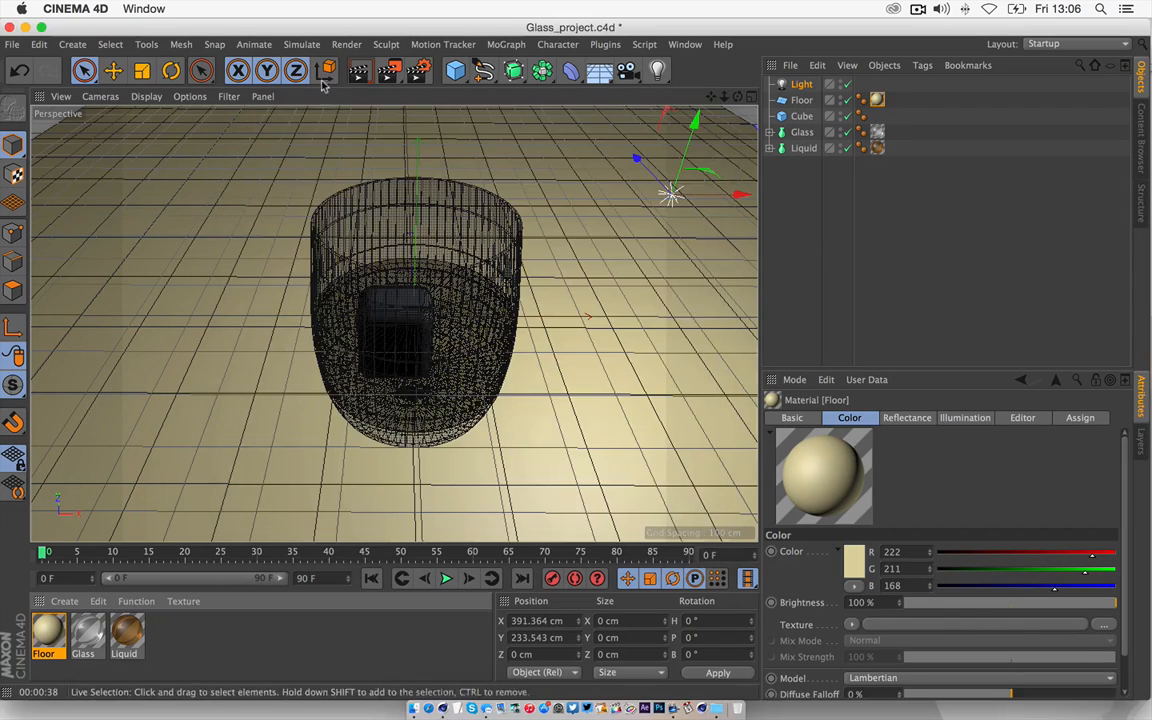
pyautogui.click(360, 74)
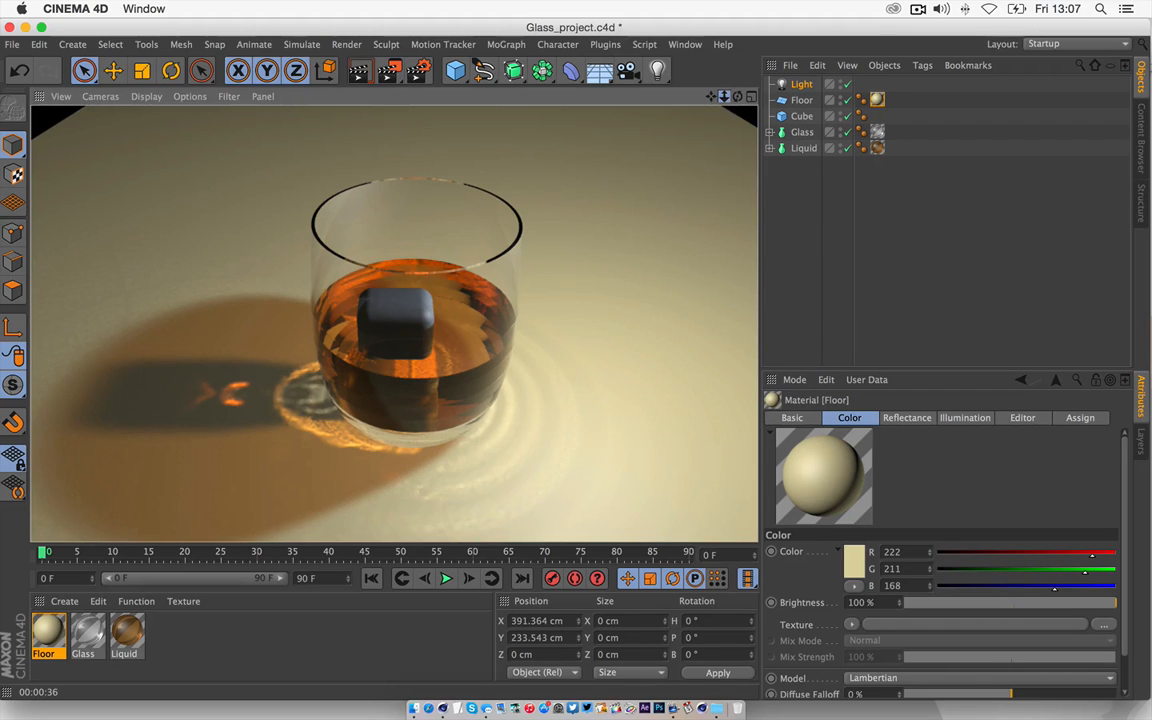
# - Scale up the Floor plane uniformly to about 5076 cm wide and 7021 cm high
pyautogui.moveTo(728, 97); pyautogui.dragTo(458, 166)
pyautogui.click(142, 71)
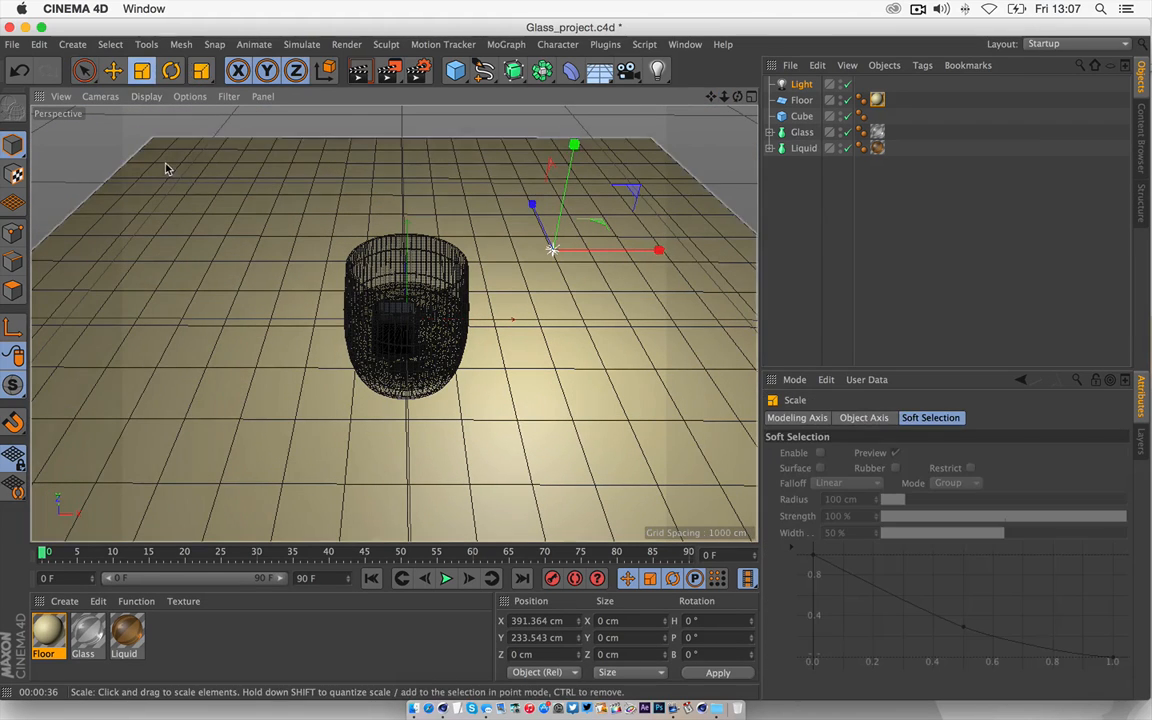
pyautogui.moveTo(385, 235); pyautogui.dragTo(552, 250)
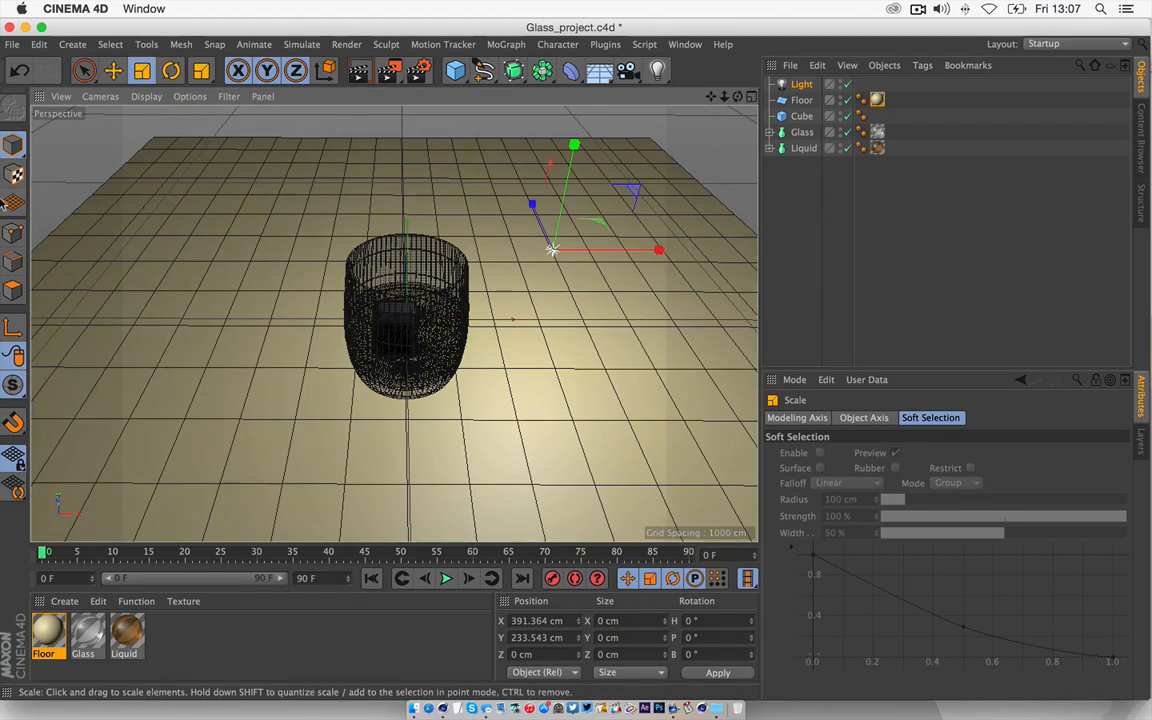
pyautogui.click(14, 290)
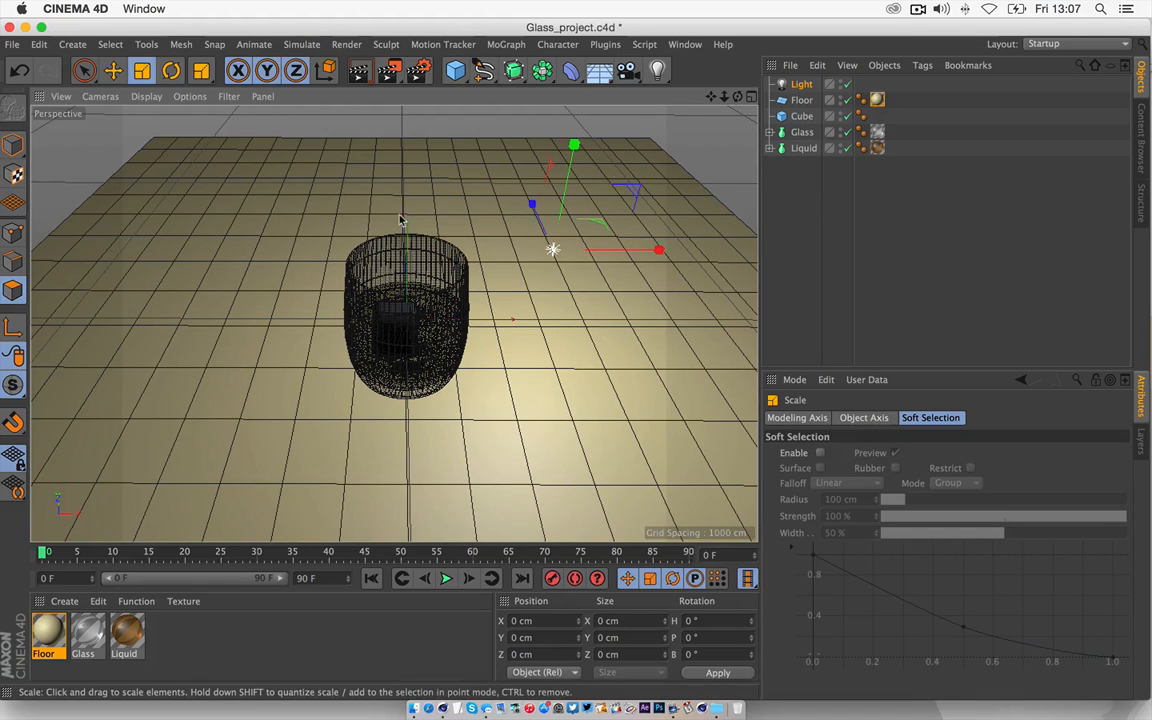
pyautogui.click(801, 100)
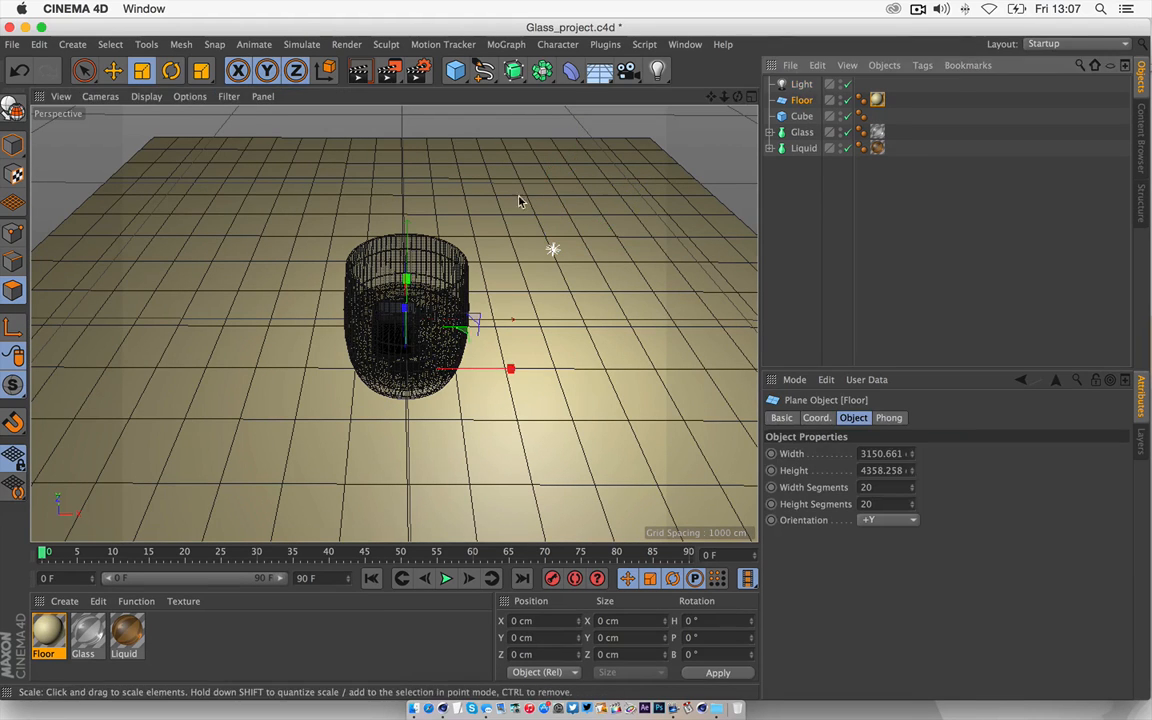
pyautogui.moveTo(522, 198); pyautogui.dragTo(600, 185)
pyautogui.moveTo(437, 216); pyautogui.dragTo(456, 214)
pyautogui.moveTo(724, 97)
pyautogui.mouseDown()
pyautogui.moveTo(800, 97)
pyautogui.moveTo(722, 97)
pyautogui.moveTo(748, 97)
pyautogui.moveTo(736, 97)
pyautogui.mouseUp()
# - Disable the Glass and Liquid objects, and create a new material named Ice
pyautogui.click(846, 130)
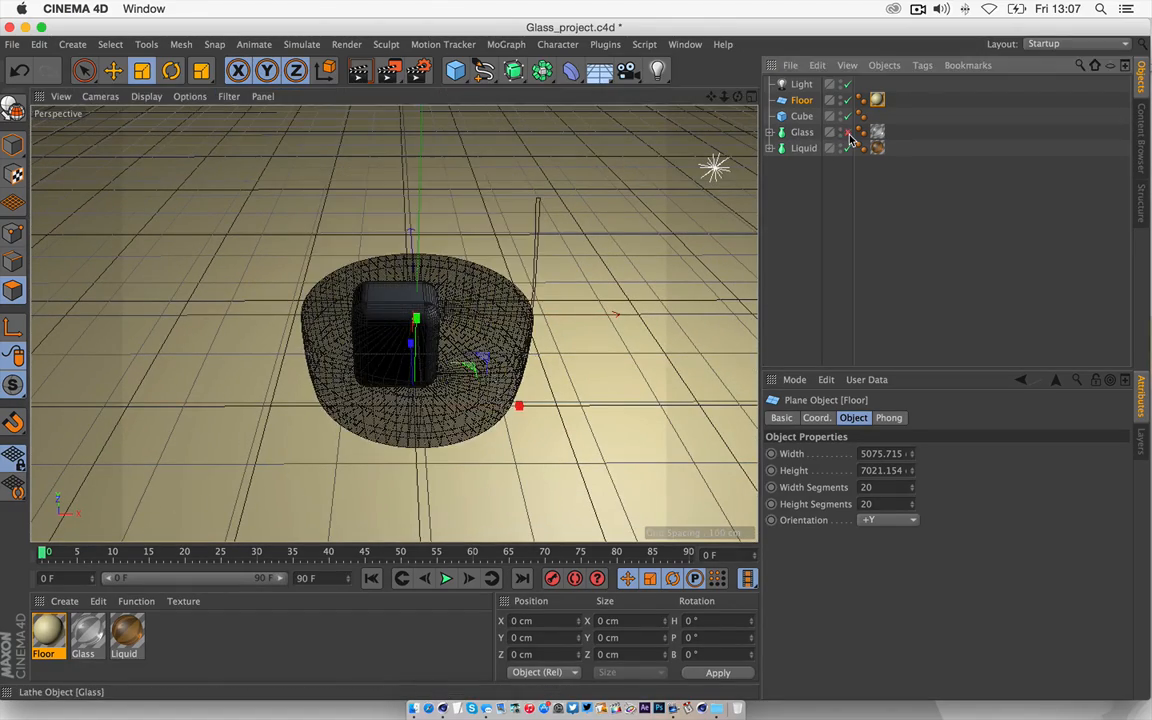
pyautogui.click(847, 147)
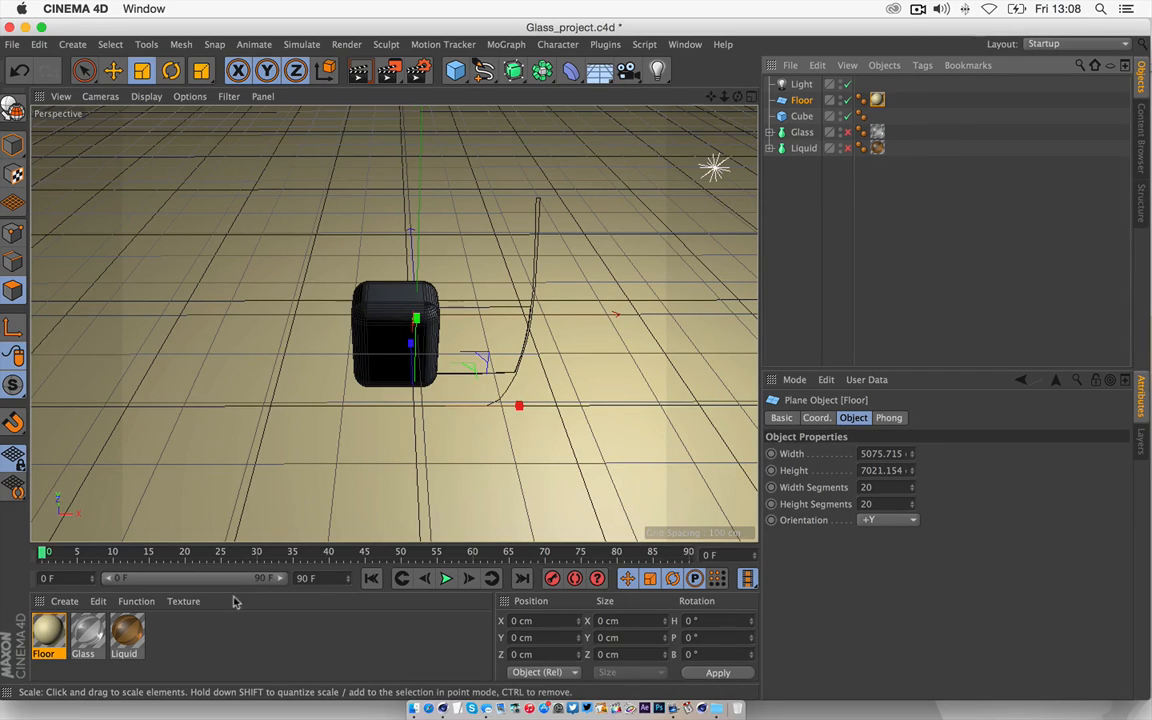
pyautogui.doubleClick(170, 637)
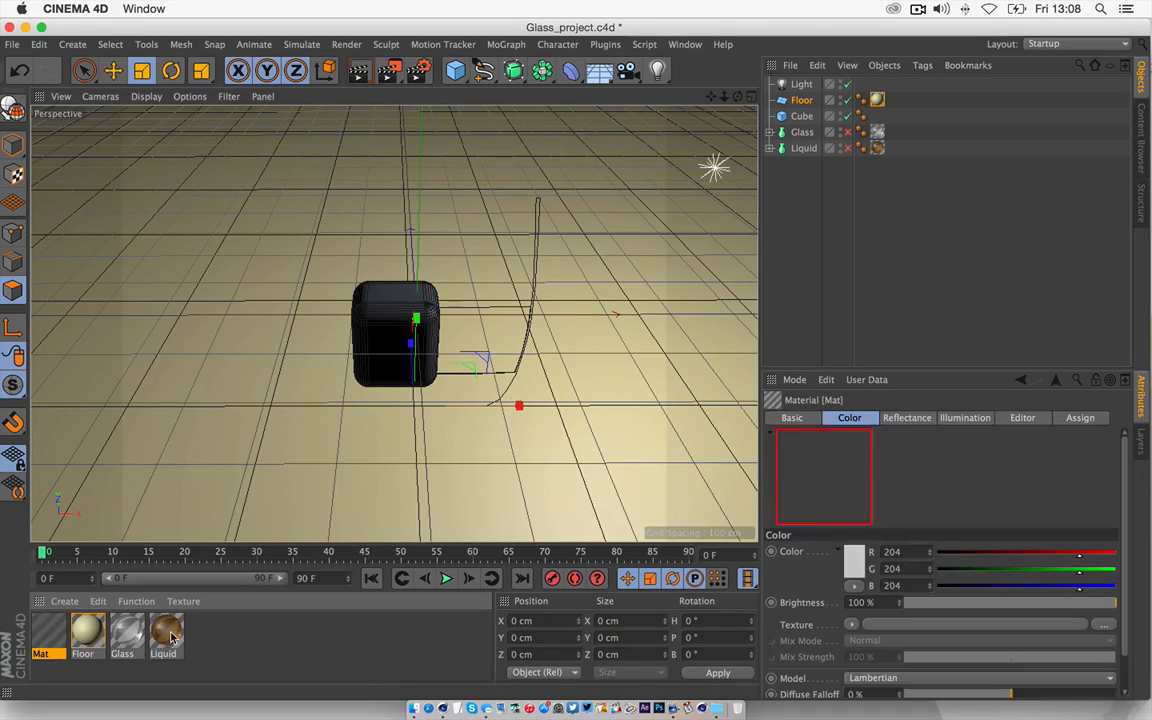
pyautogui.doubleClick(44, 655)
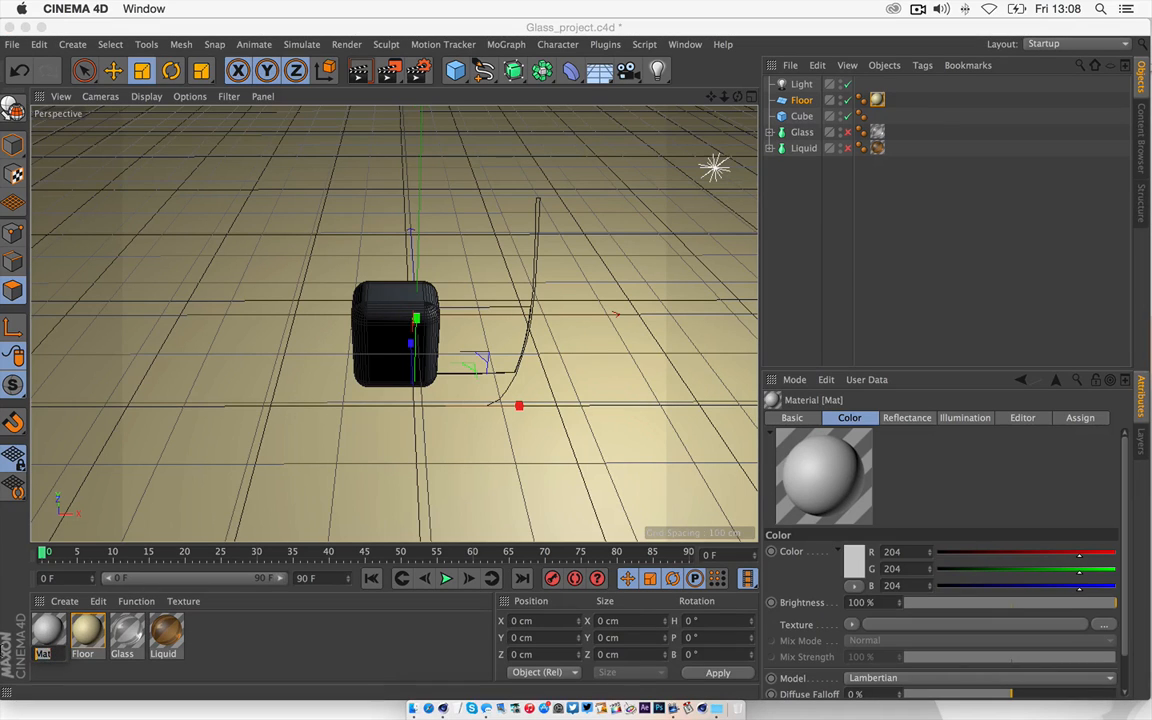
pyautogui.write('Ice')
pyautogui.press('Return')
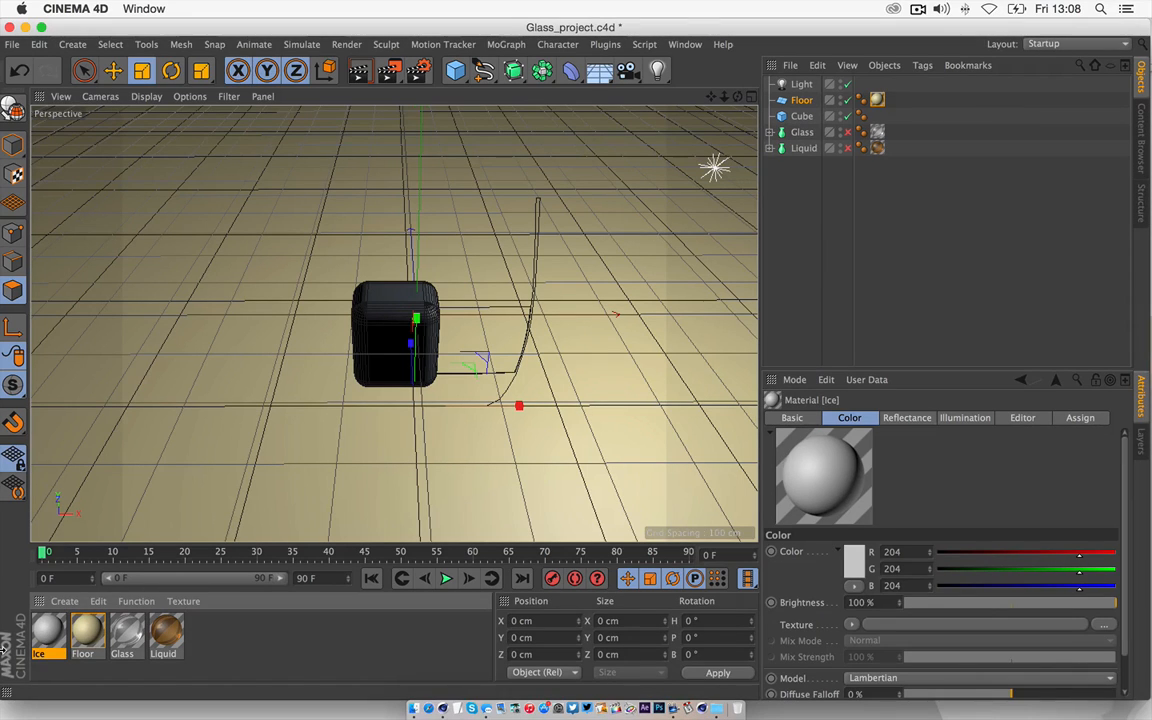
# - In the Ice material, turn off Color and enable Transparency with a Refraction of 1.3
pyautogui.doubleClick(55, 627)
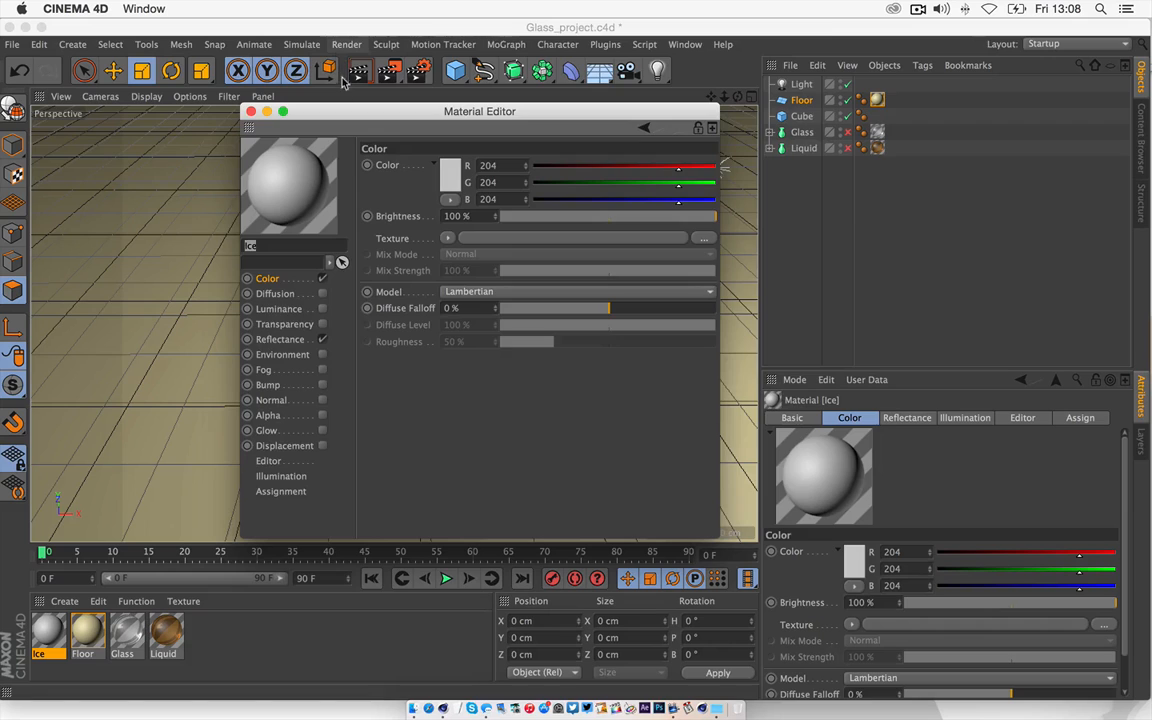
pyautogui.moveTo(332, 100); pyautogui.dragTo(325, 42)
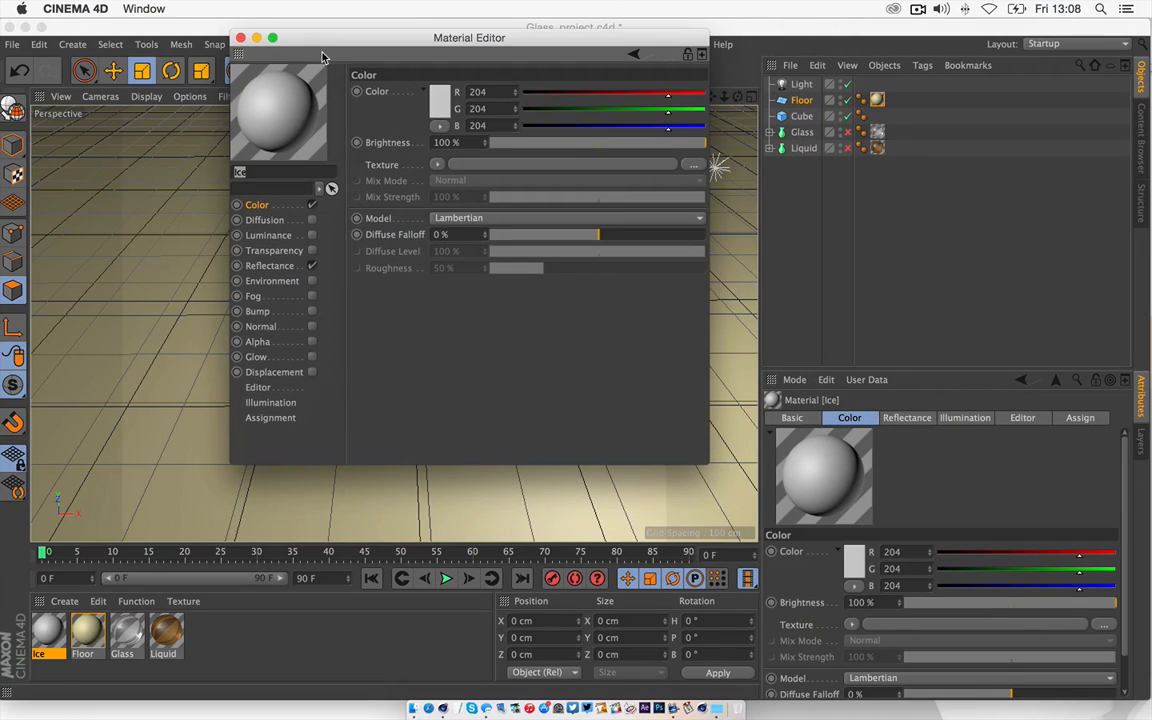
pyautogui.click(312, 204)
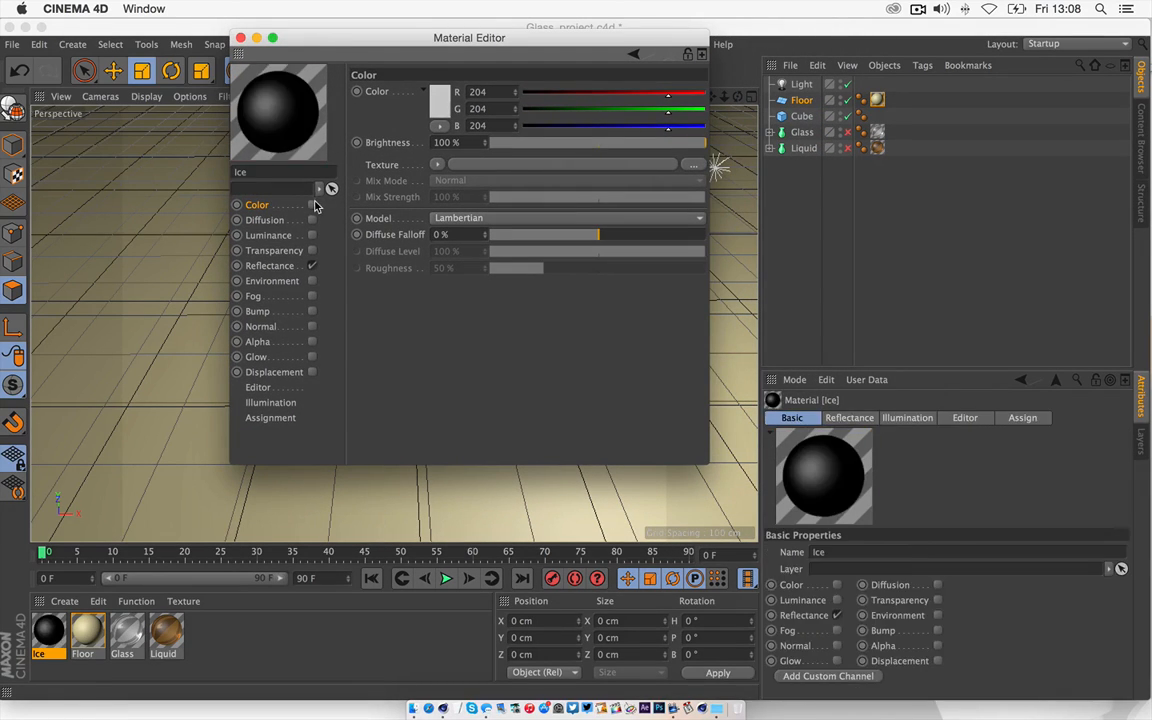
pyautogui.click(283, 251)
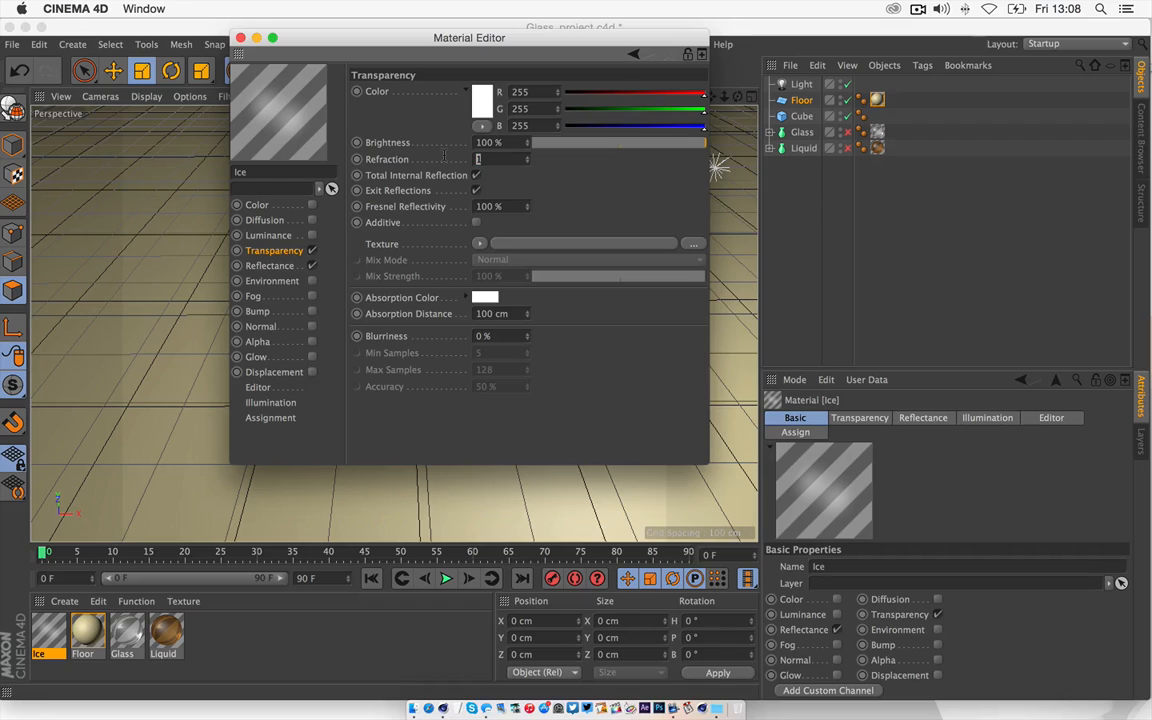
pyautogui.press('Return')
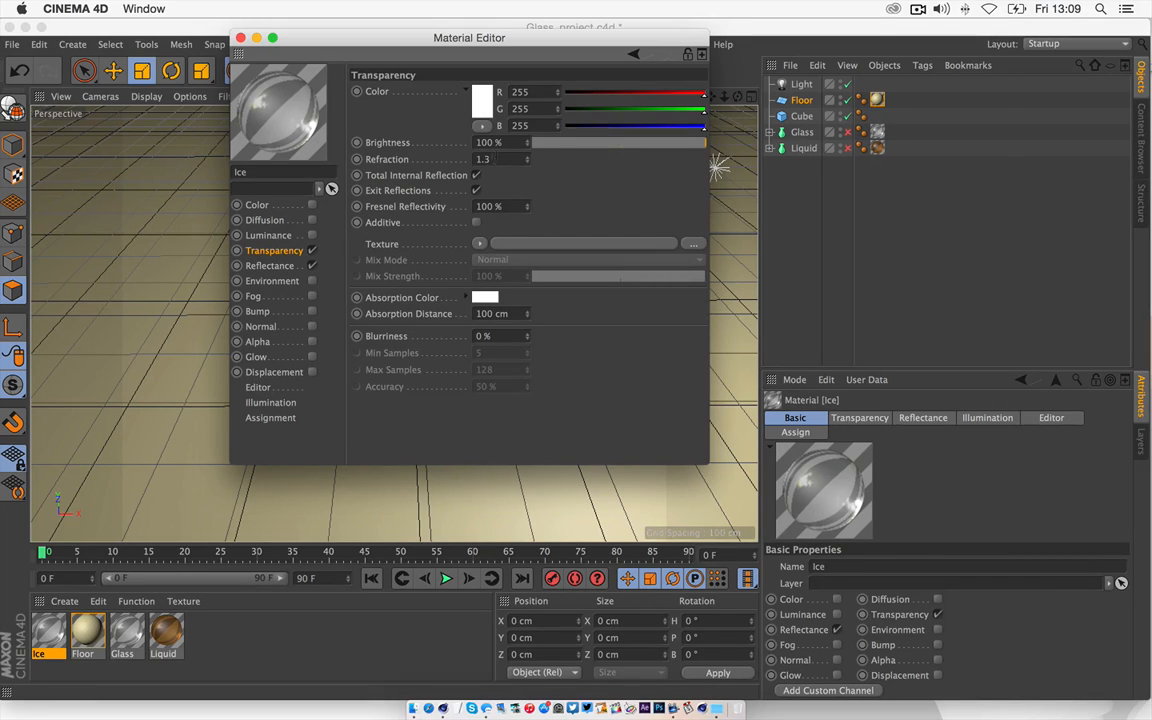
pyautogui.click(312, 251)
pyautogui.click(312, 251)
pyautogui.doubleClick(497, 159)
pyautogui.press('Return')
# - Enable the Ice material's Displacement channel with a Noise texture and turn on Sub-Polygon Displacement
pyautogui.click(312, 373)
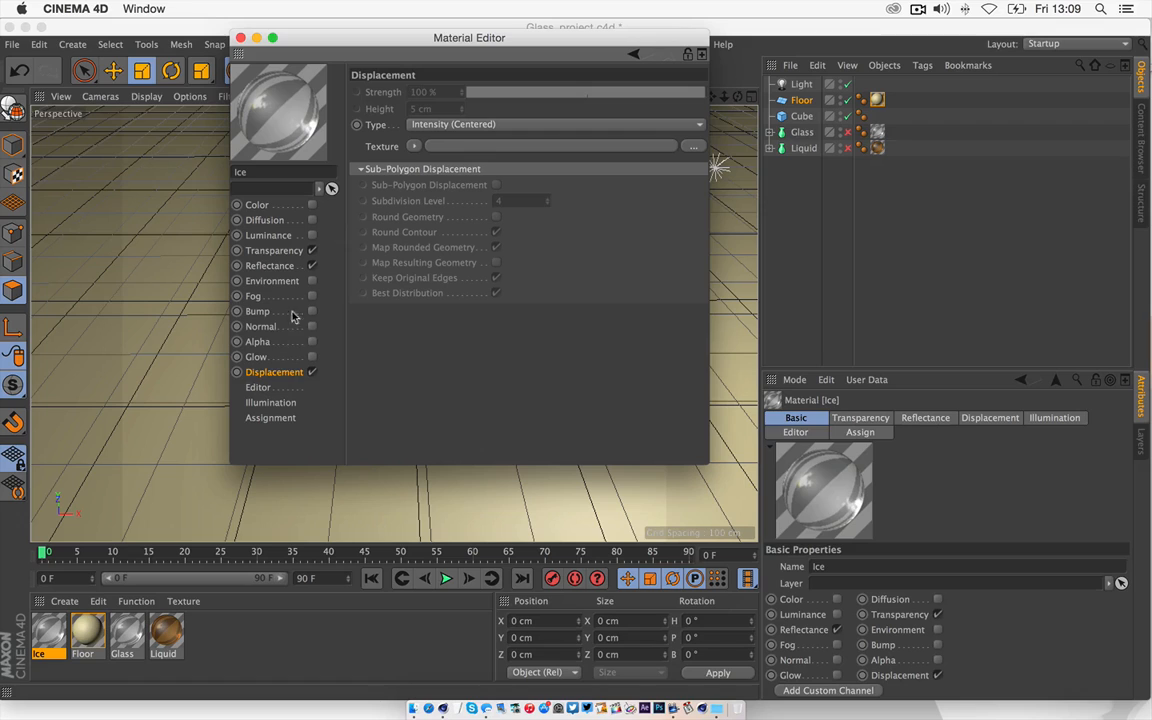
pyautogui.click(414, 146)
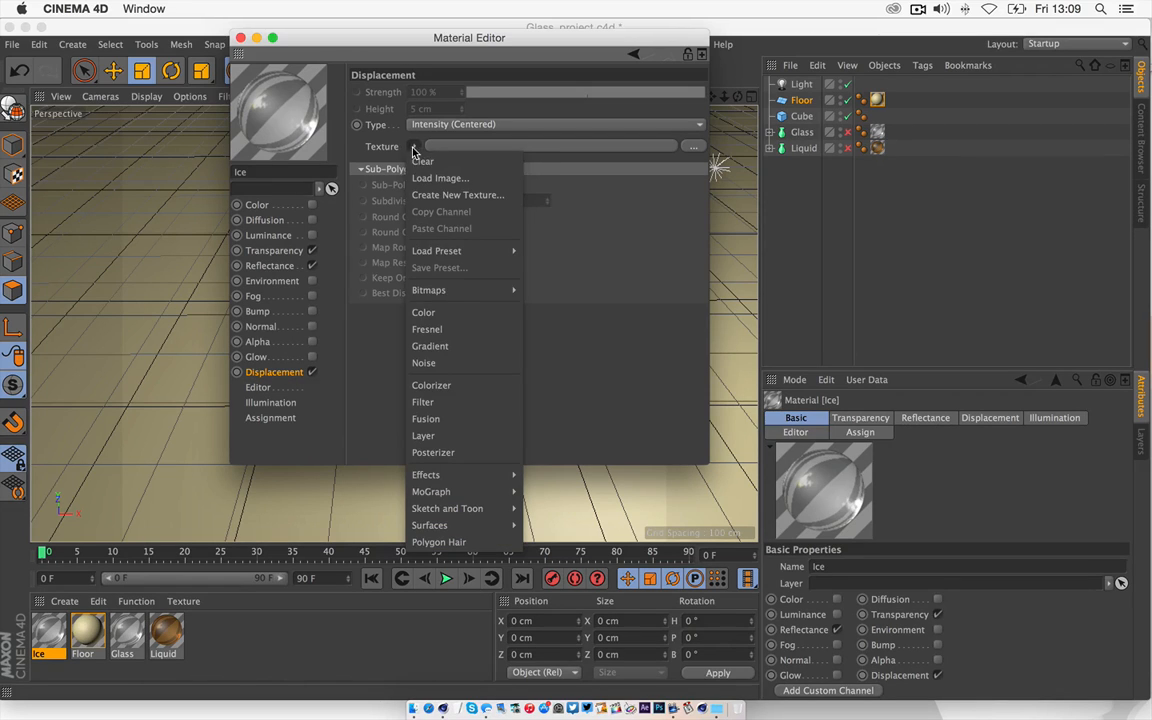
pyautogui.click(441, 366)
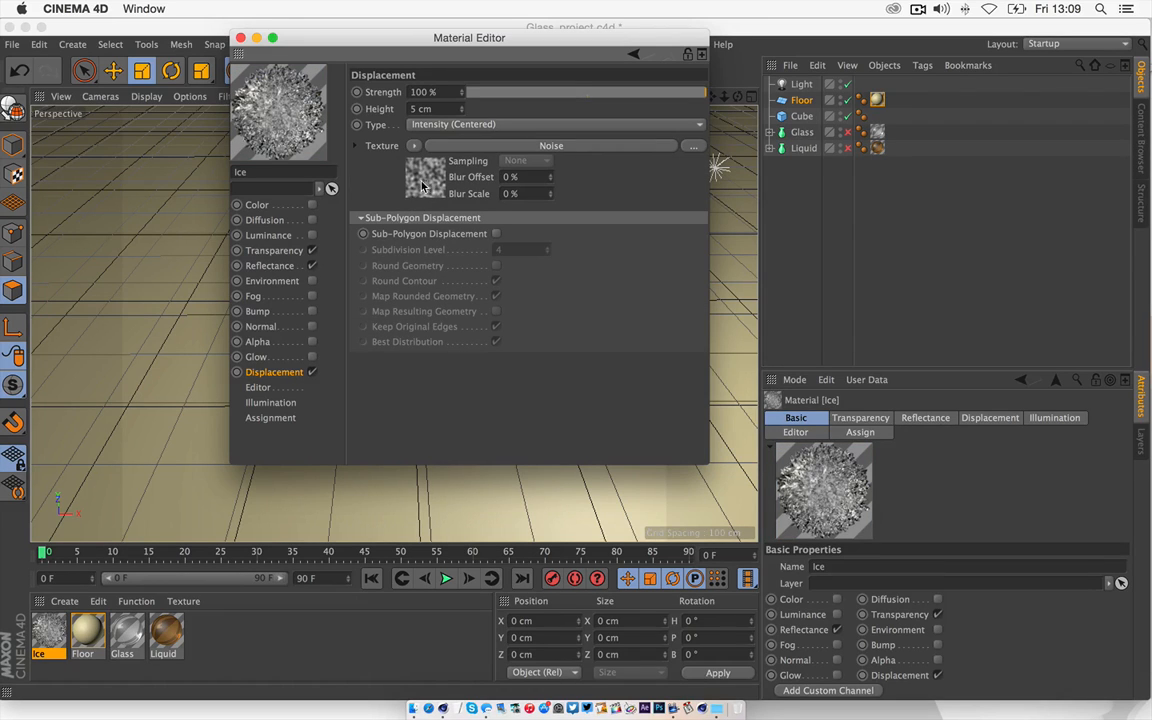
pyautogui.click(495, 234)
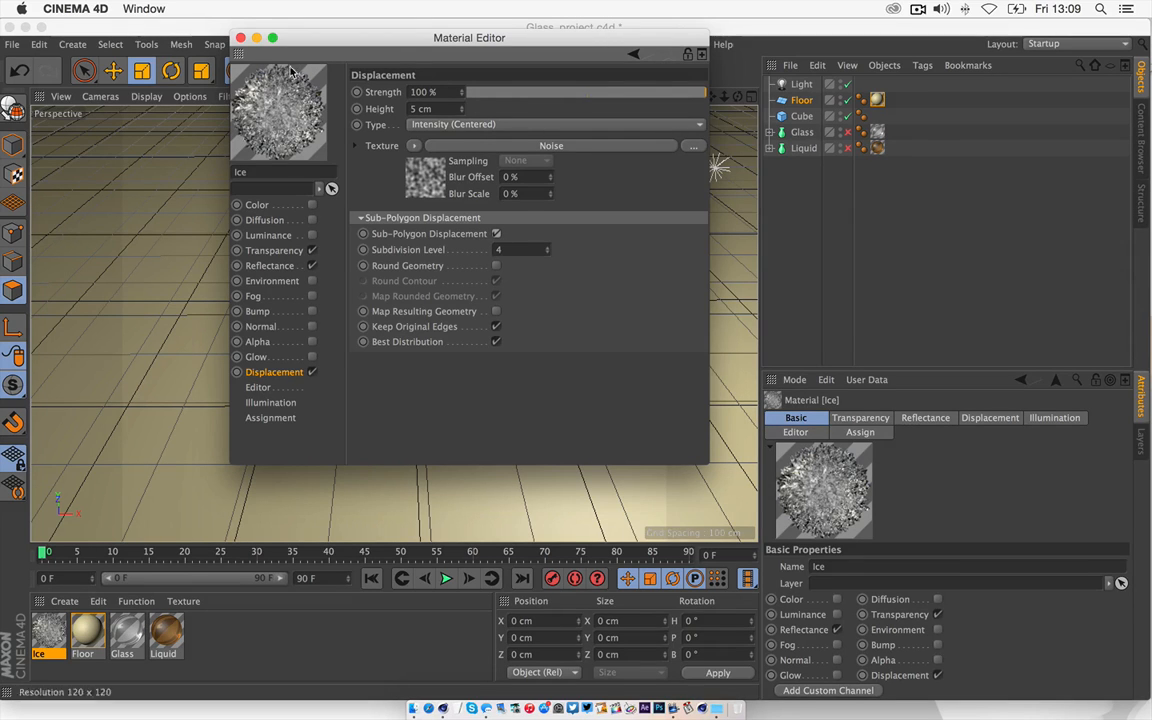
# - Close the Material Editor, apply the Ice material to the Cube object and render the Perspective view
pyautogui.click(240, 38)
pyautogui.moveTo(50, 633); pyautogui.dragTo(802, 117)
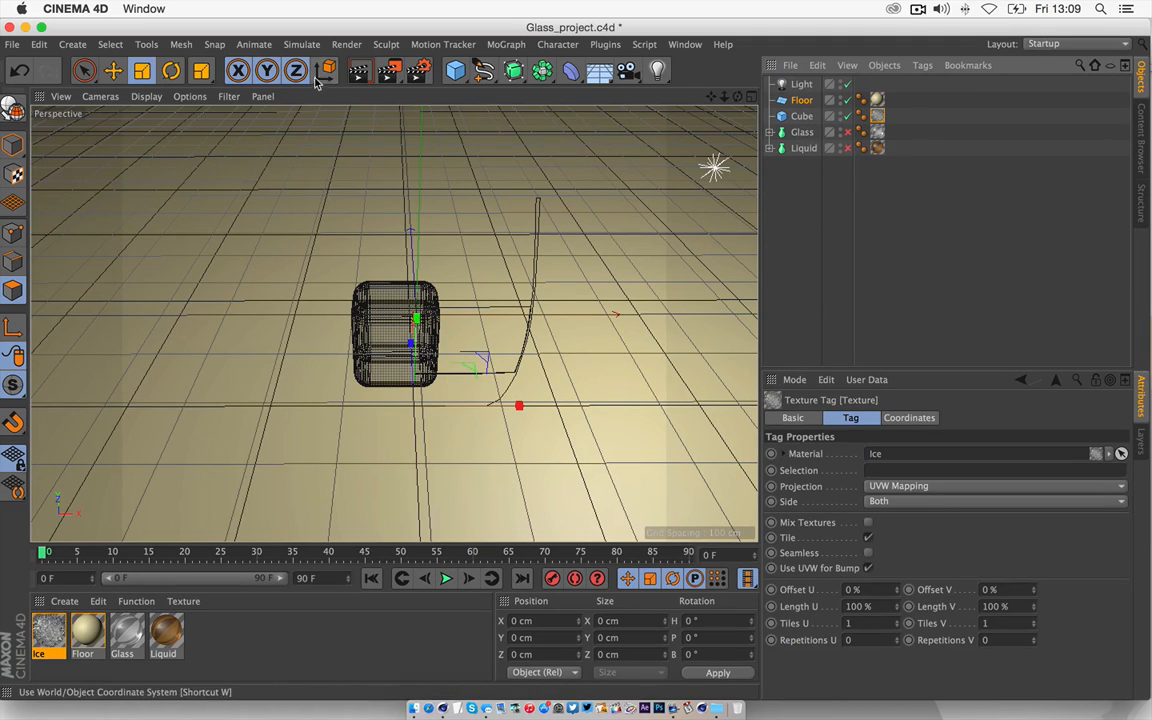
pyautogui.click(365, 74)
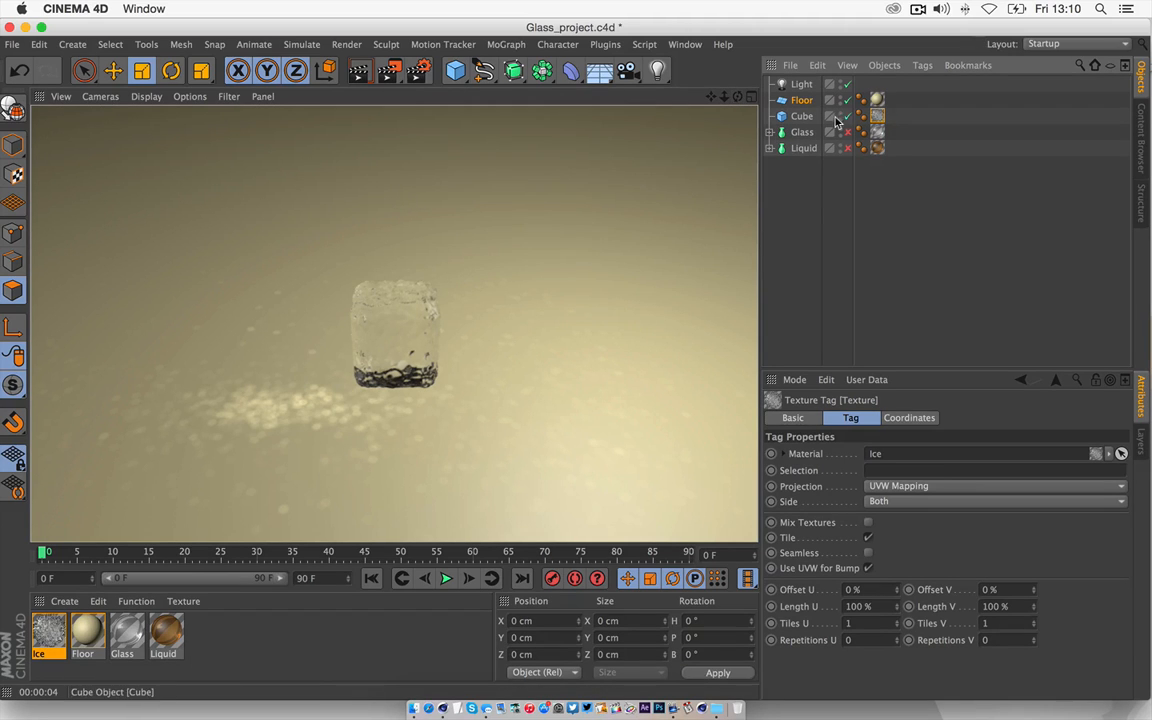
# - Review the Ice material's Transparency settings and its Noise displacement settings, then close the Material Editor
pyautogui.click(50, 640)
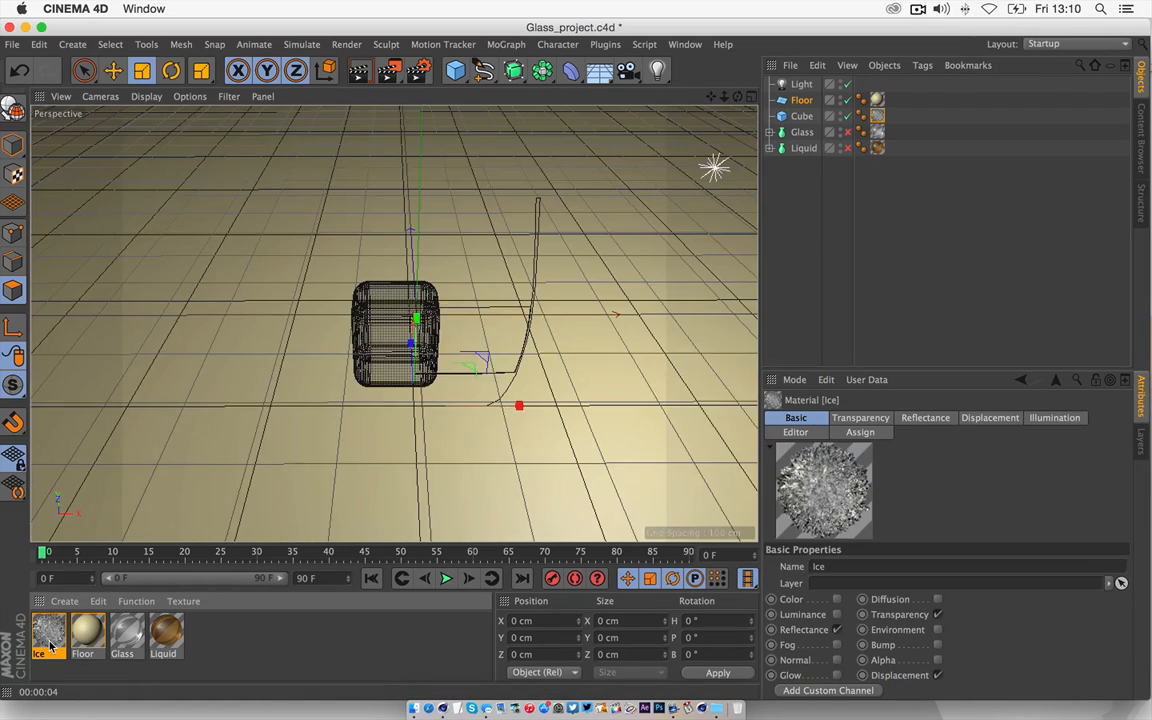
pyautogui.doubleClick(50, 640)
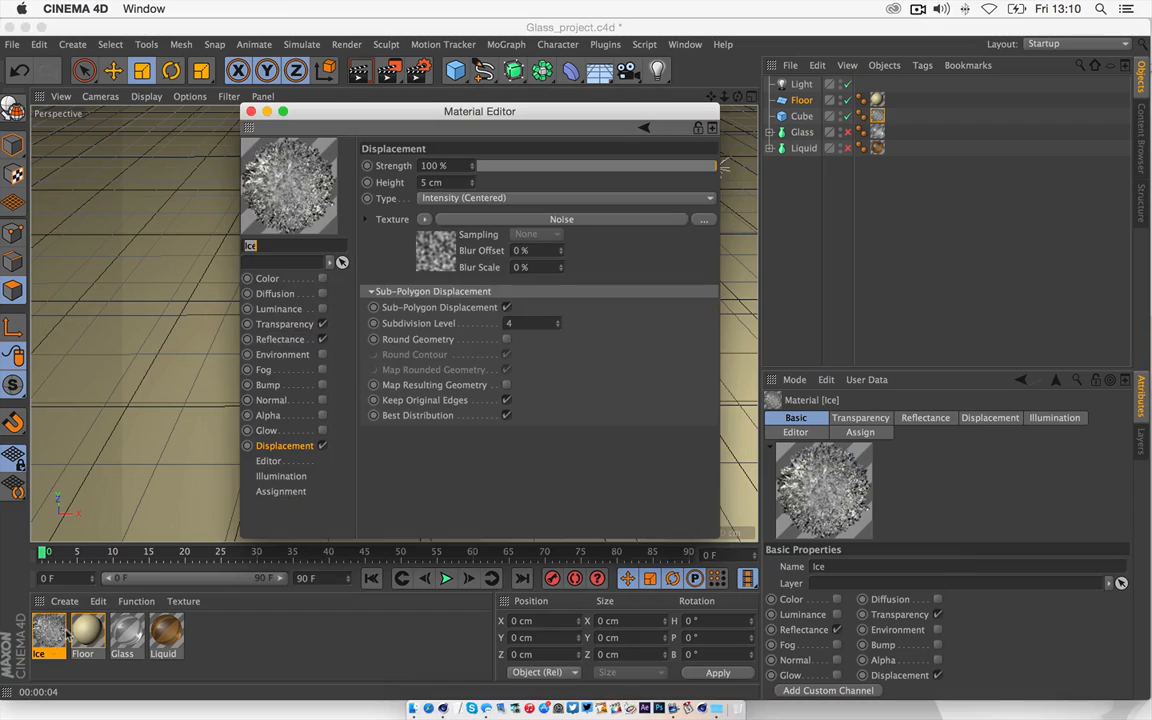
pyautogui.click(286, 325)
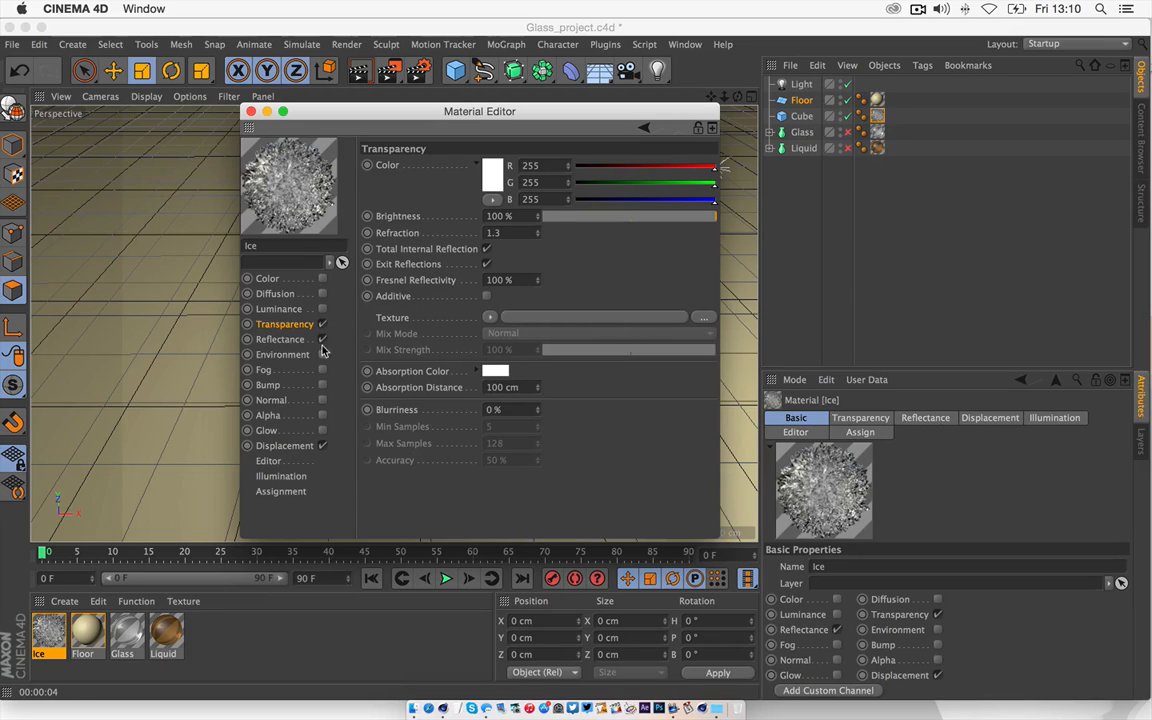
pyautogui.click(286, 445)
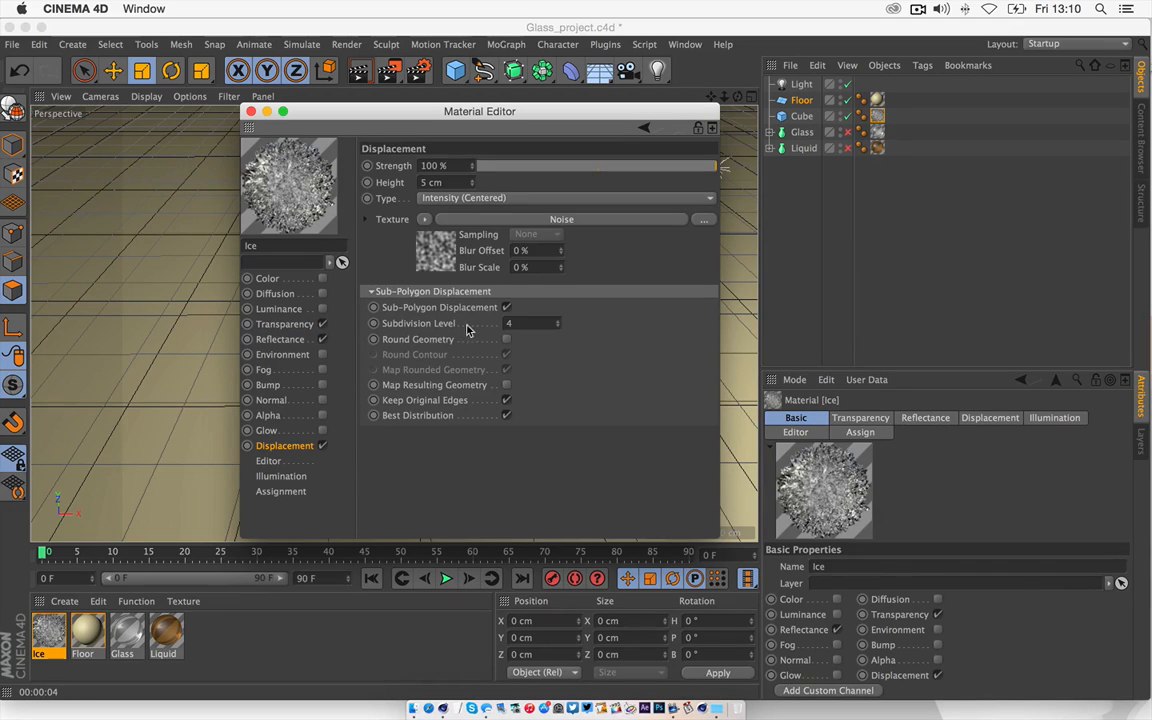
pyautogui.click(424, 219)
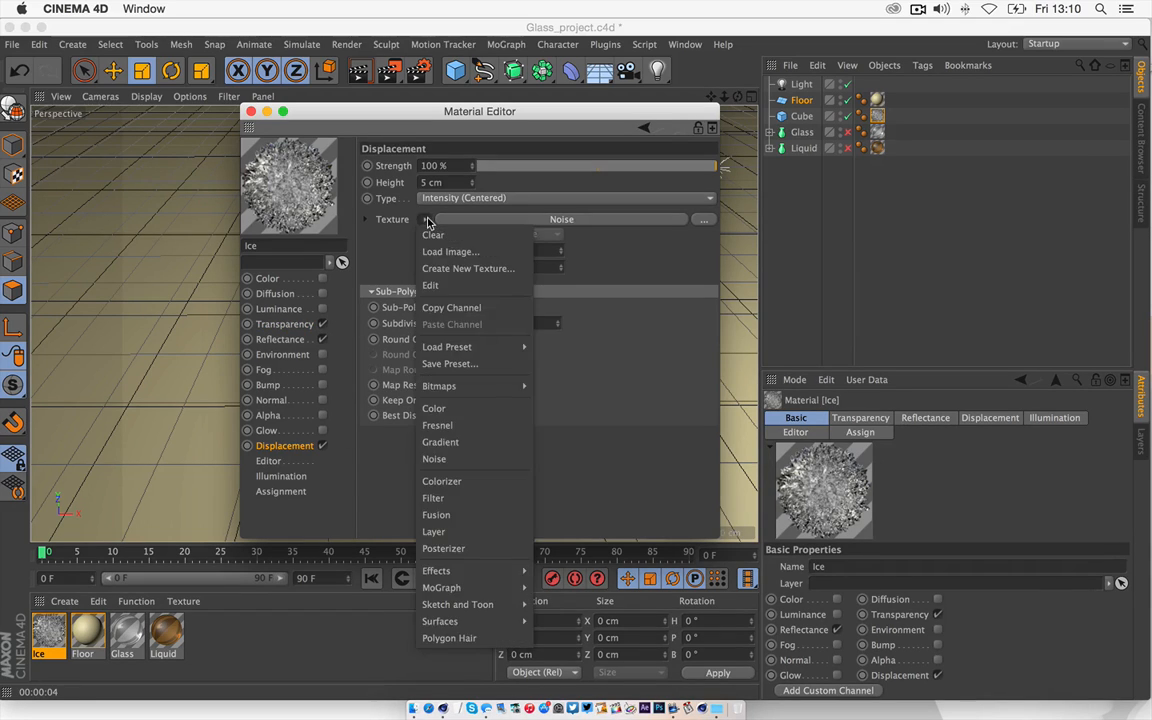
pyautogui.moveTo(439, 348)
pyautogui.click(436, 458)
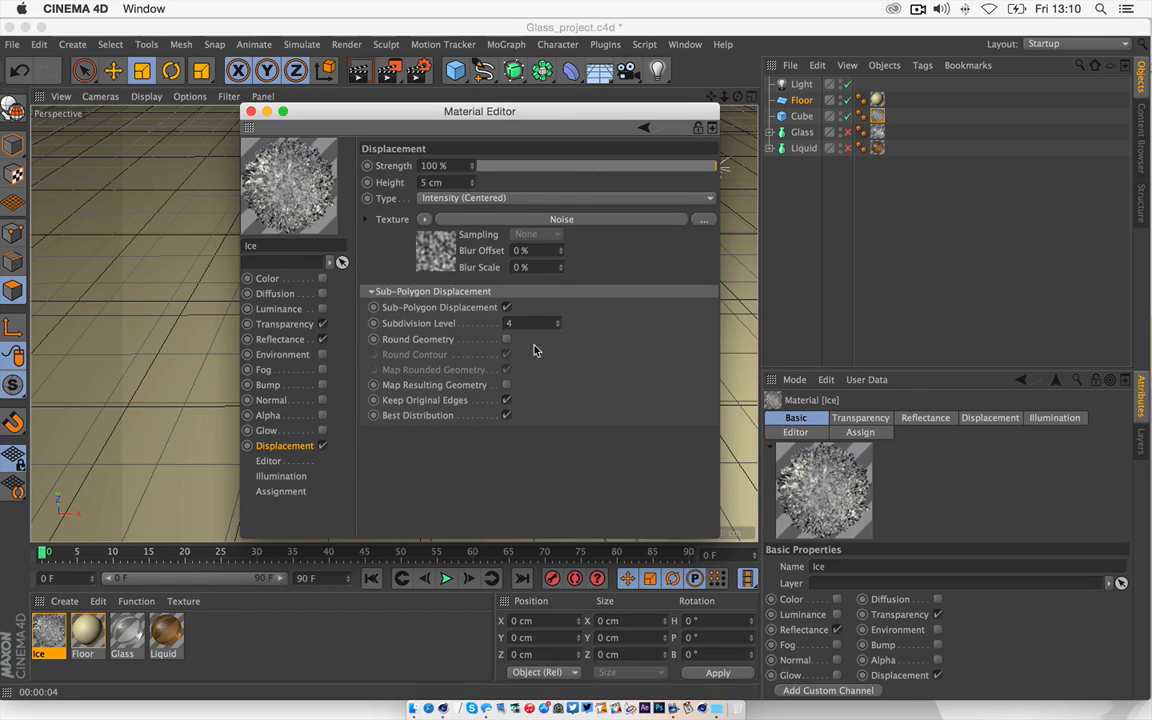
pyautogui.click(251, 111)
# - Render the Perspective view with a close-up framing of the ice cube
pyautogui.click(358, 70)
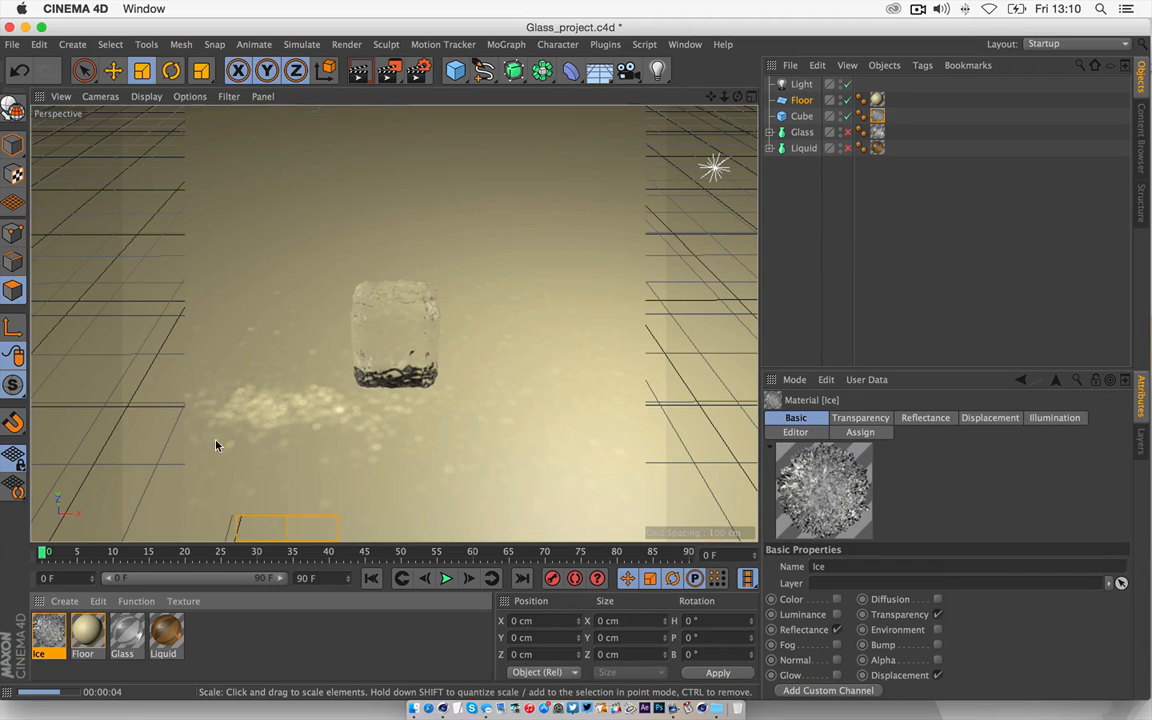
pyautogui.moveTo(724, 98); pyautogui.dragTo(810, 98)
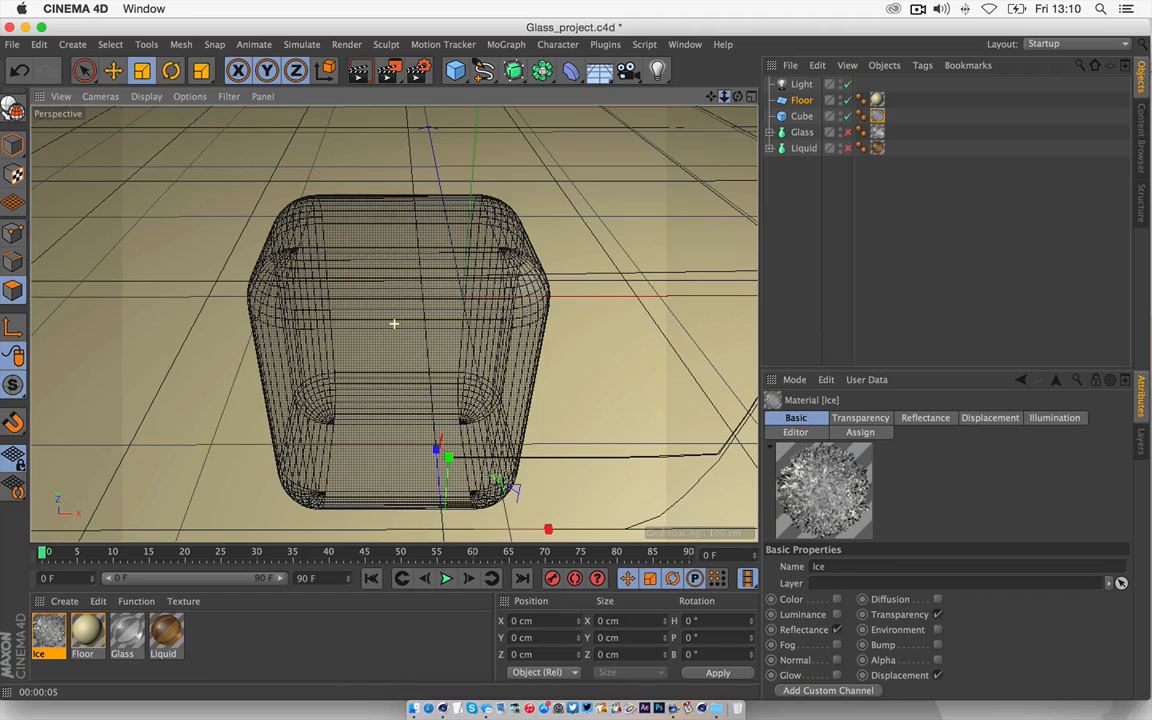
pyautogui.click(361, 73)
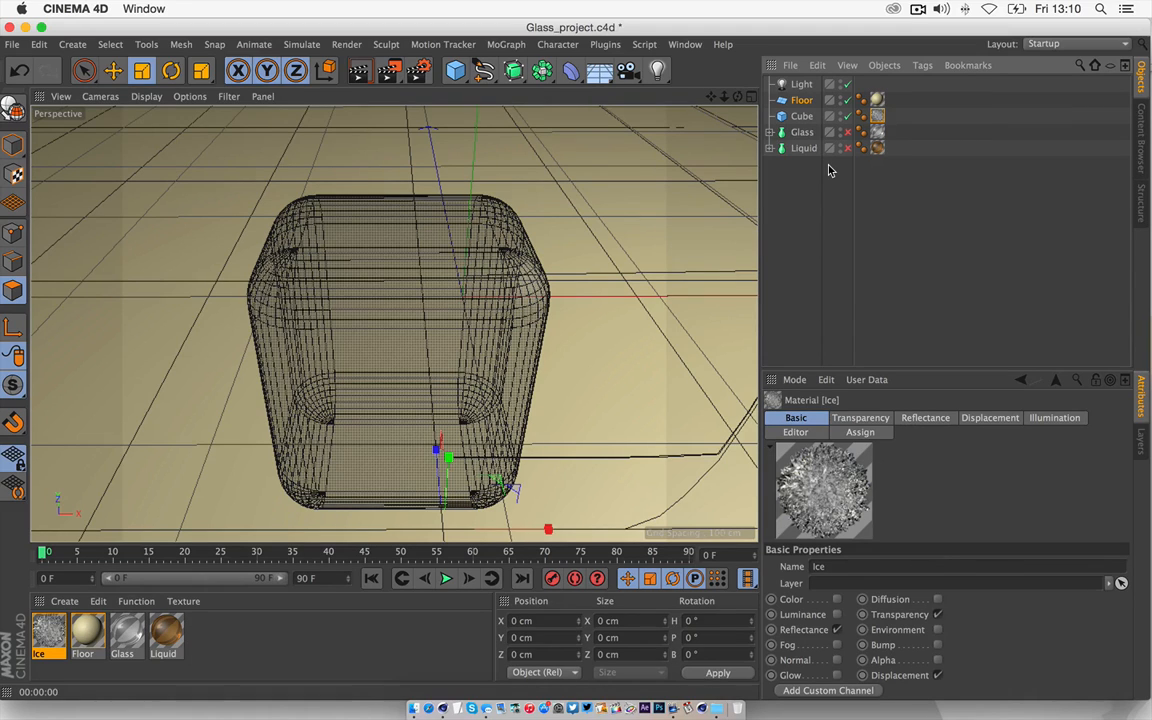
pyautogui.click(358, 70)
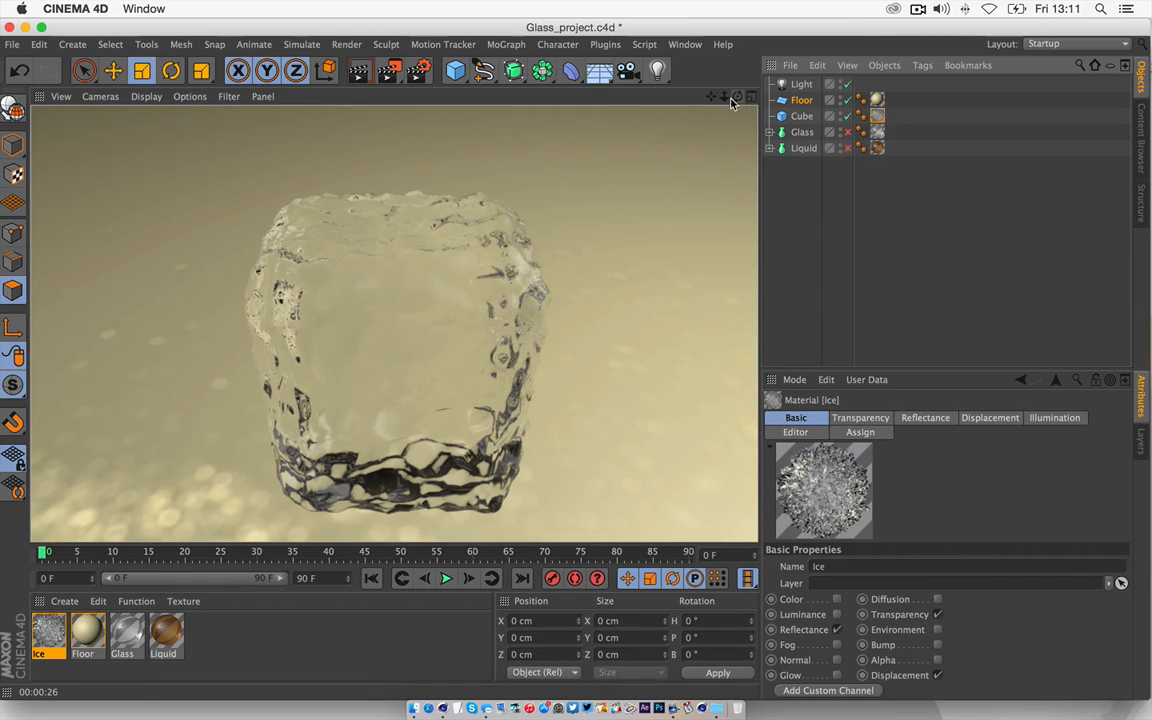
# - Re-enable the Glass and Liquid objects so they display around the ice cube
pyautogui.moveTo(724, 97); pyautogui.dragTo(610, 97)
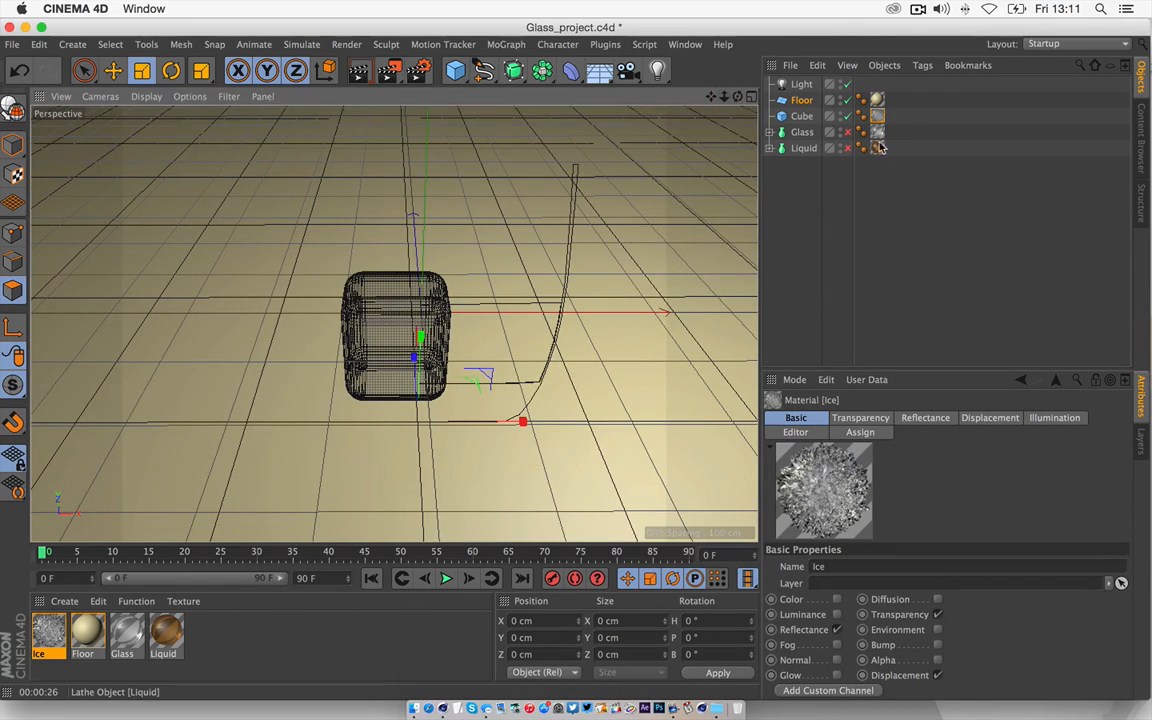
pyautogui.click(846, 132)
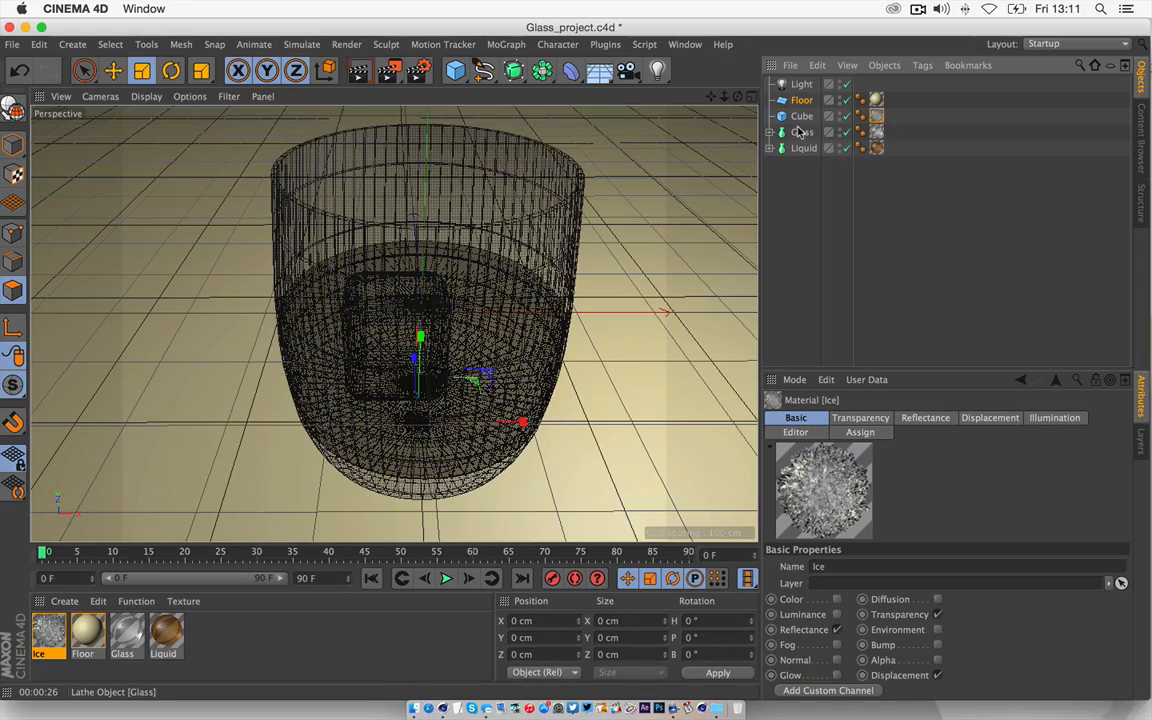
pyautogui.moveTo(738, 97); pyautogui.dragTo(670, 120)
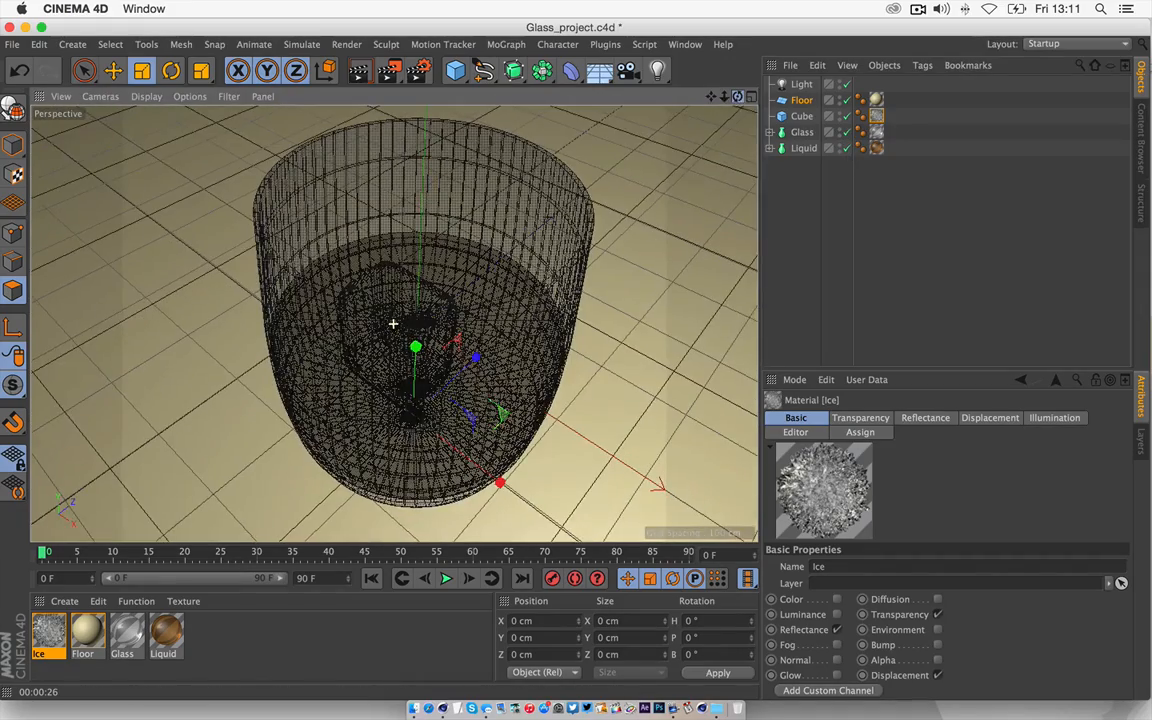
# - Duplicate the Cube object with its Ice material and rename the copy "2nd cube"
pyautogui.click(801, 117)
pyautogui.press('super+c')
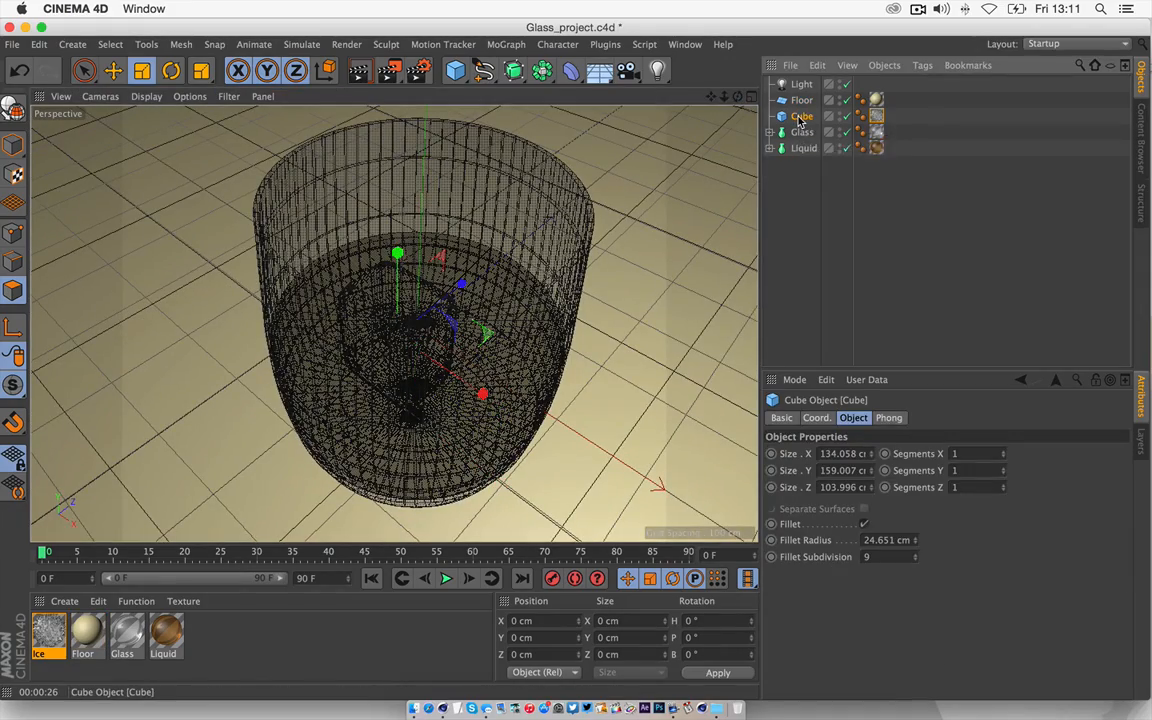
pyautogui.press('super+v')
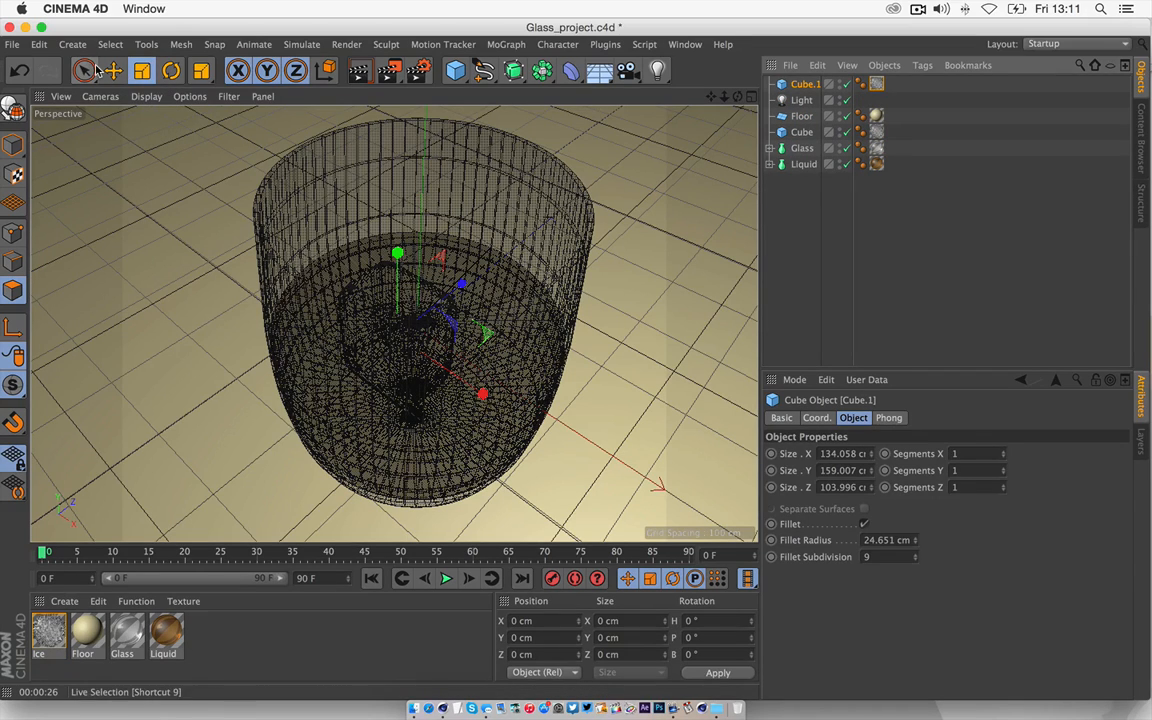
pyautogui.doubleClick(806, 84)
pyautogui.write('2')
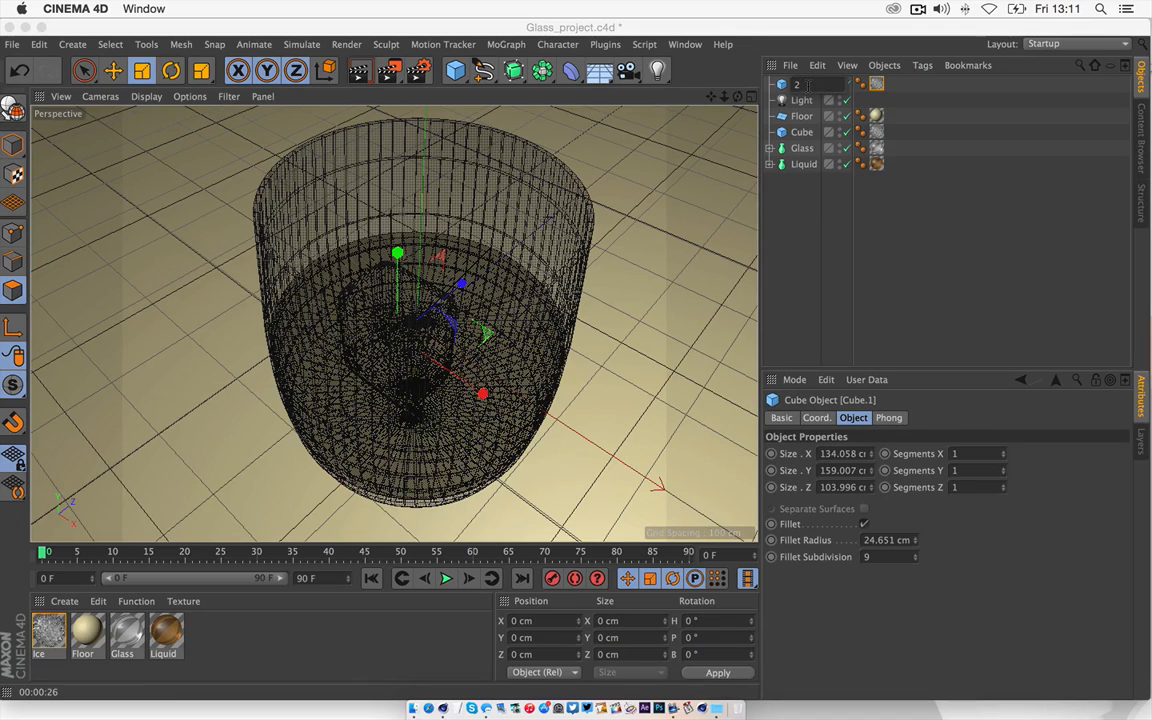
pyautogui.write('nd cub')
pyautogui.press('BackSpace')
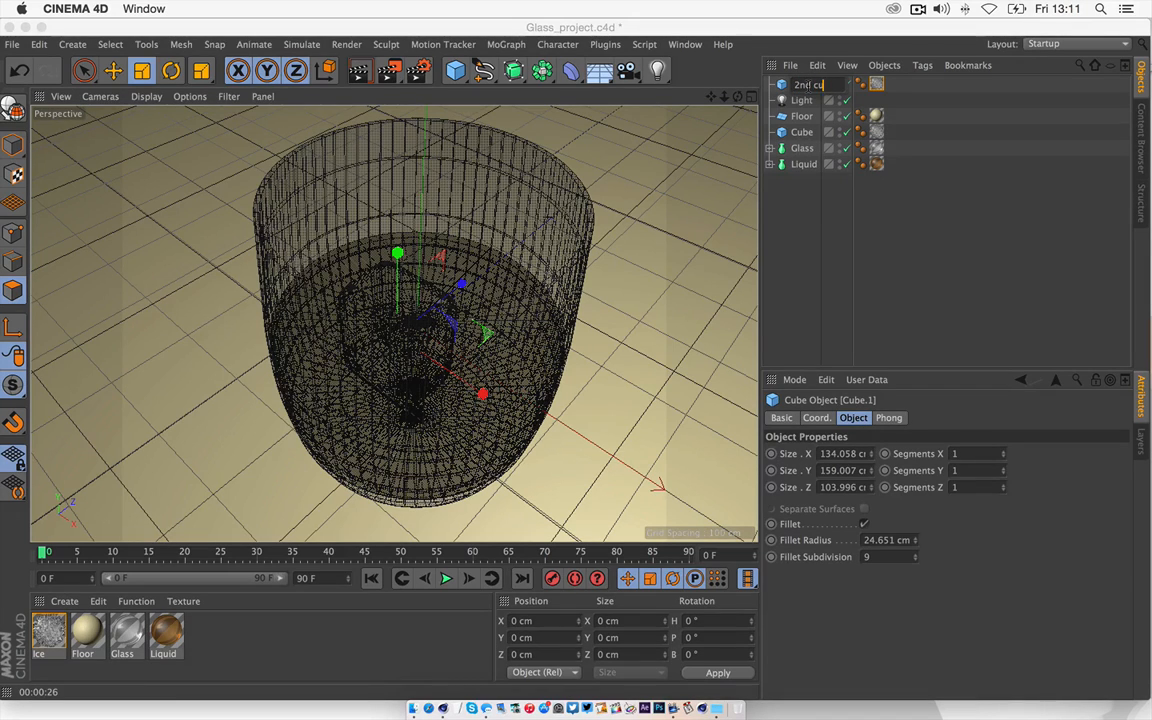
pyautogui.write('be')
pyautogui.press('Return')
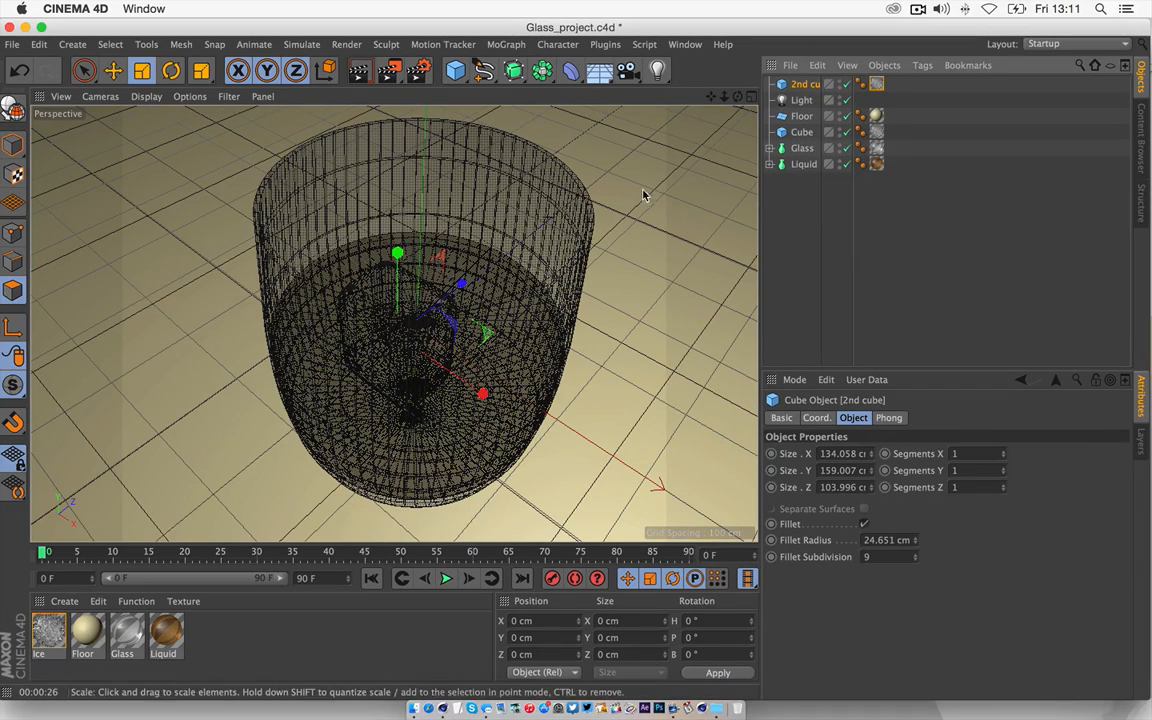
# - Move the 2nd cube sideways along X and offset it slightly along Z from the original cube inside the glass
pyautogui.click(113, 70)
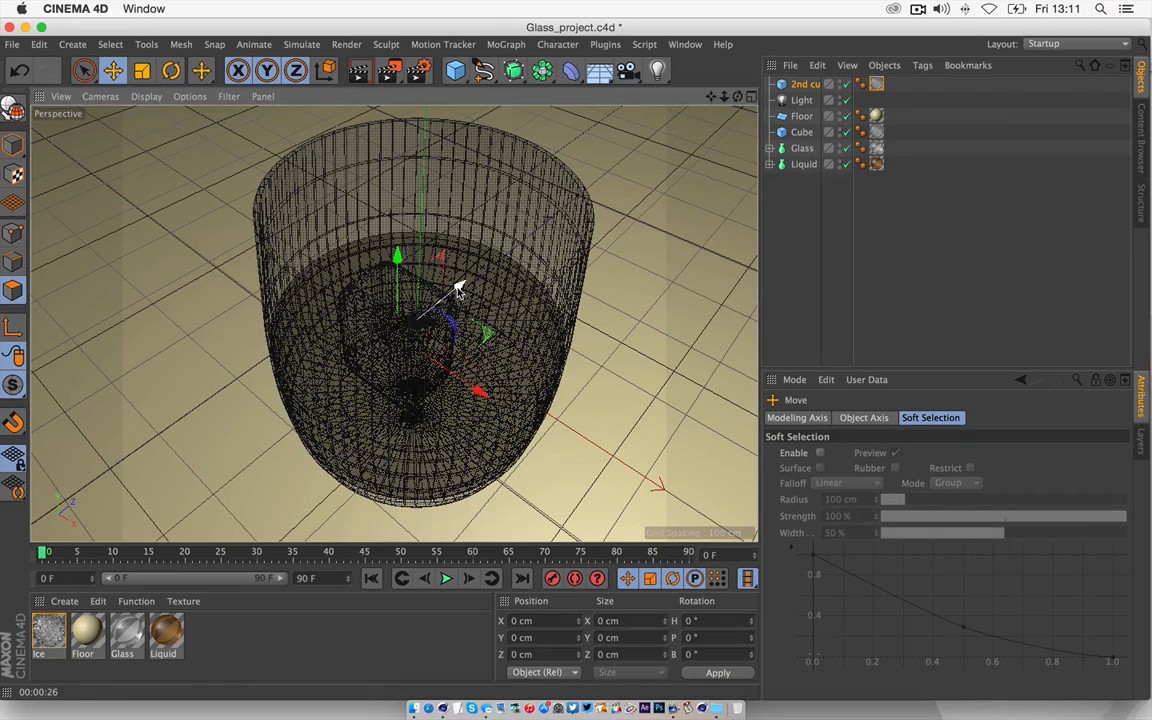
pyautogui.moveTo(461, 286); pyautogui.dragTo(578, 346)
pyautogui.moveTo(546, 263); pyautogui.dragTo(508, 302)
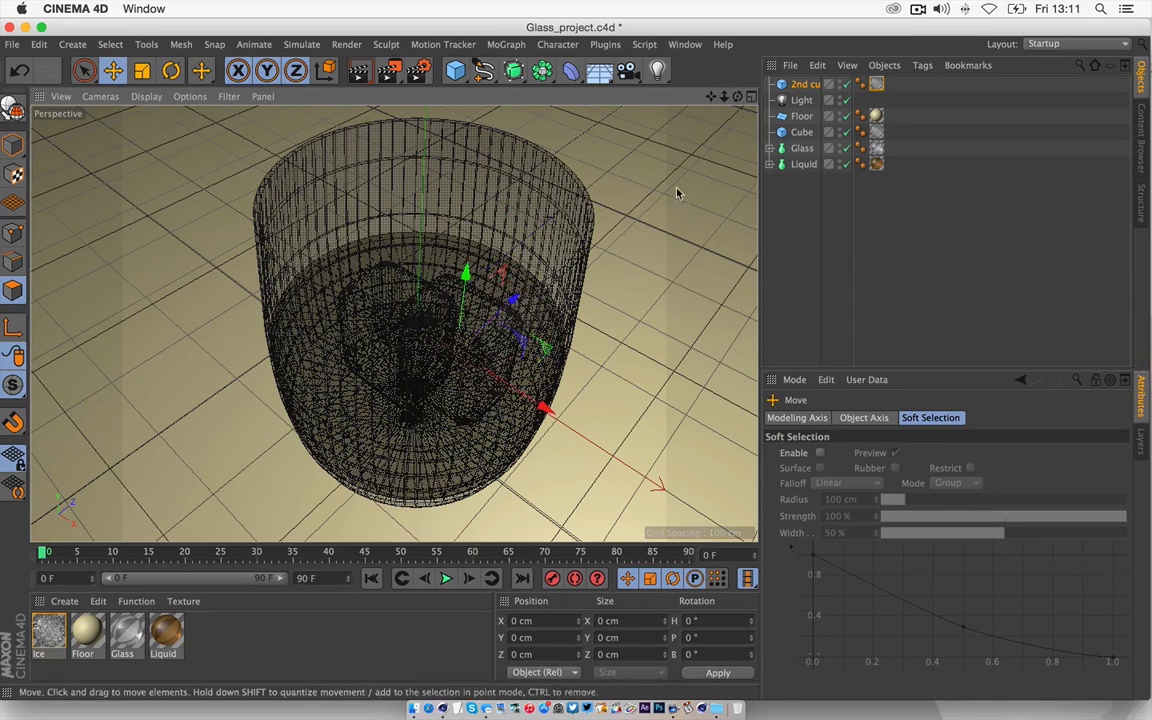
# - In the Front view, move the original Cube along negative X until it sits beside the 2nd cube
pyautogui.click(753, 97)
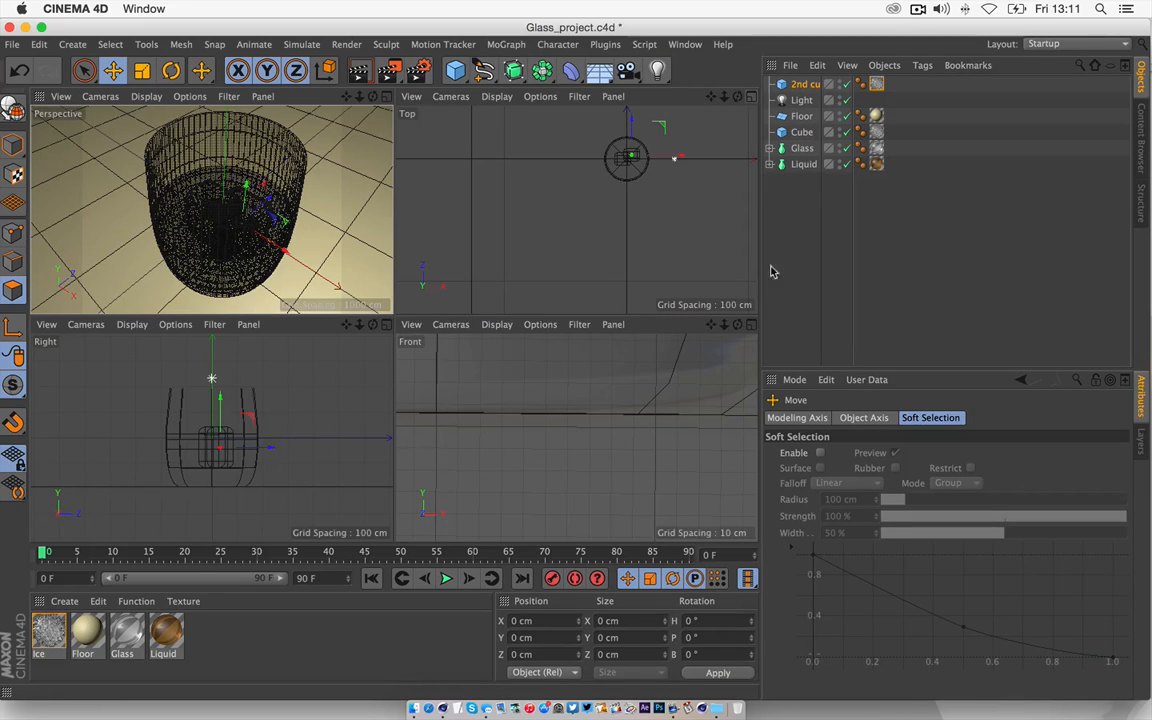
pyautogui.click(752, 325)
pyautogui.moveTo(724, 97); pyautogui.dragTo(767, 223)
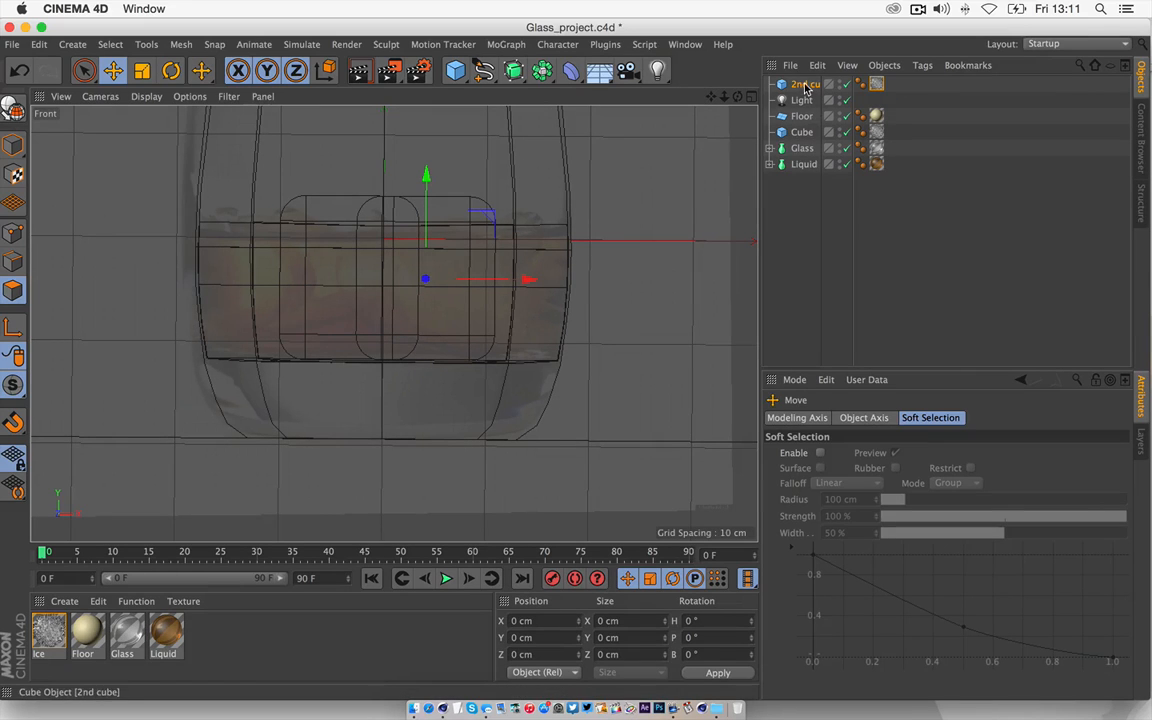
pyautogui.click(802, 132)
pyautogui.moveTo(452, 279); pyautogui.dragTo(400, 279)
# - Rotate the 2nd cube about 45 degrees in the Front view so it stands tilted on a corner
pyautogui.click(805, 84)
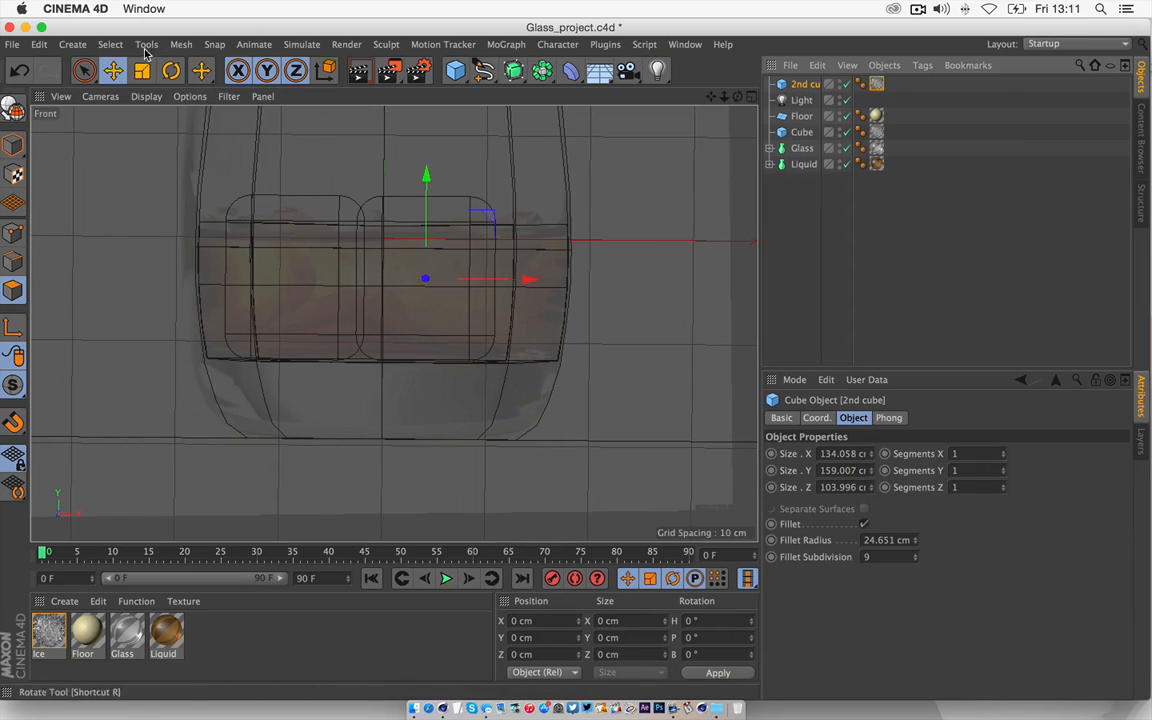
pyautogui.click(171, 70)
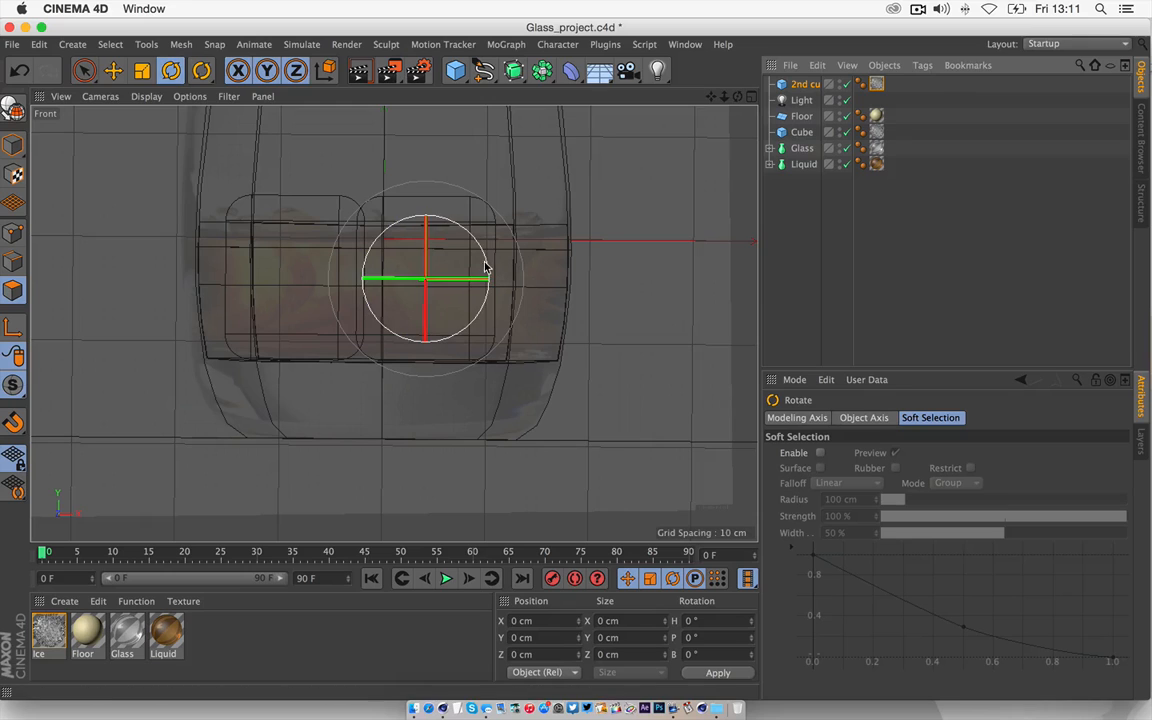
pyautogui.moveTo(489, 262); pyautogui.dragTo(509, 187)
# - Move the tilted 2nd cube between the original cube and the glass wall, with its upper corner above the liquid surface
pyautogui.click(113, 70)
pyautogui.moveTo(363, 193); pyautogui.dragTo(386, 216)
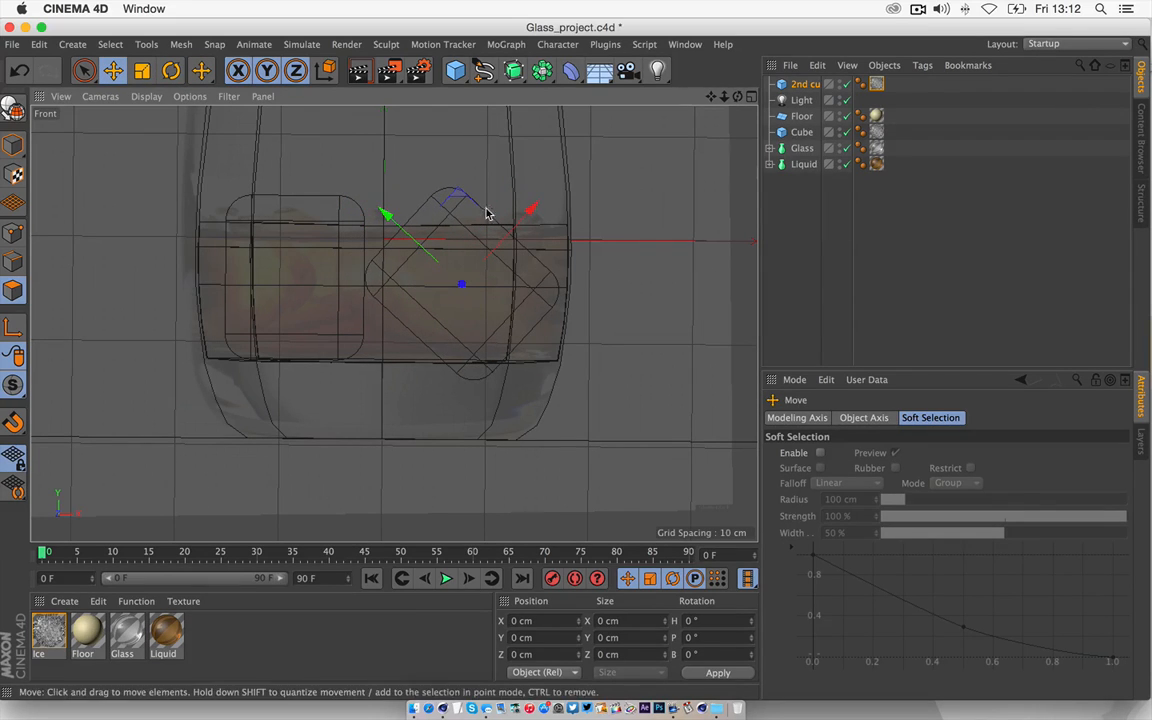
pyautogui.moveTo(526, 212); pyautogui.dragTo(540, 200)
pyautogui.moveTo(391, 206); pyautogui.dragTo(380, 197)
pyautogui.moveTo(527, 193); pyautogui.dragTo(535, 190)
pyautogui.moveTo(392, 192); pyautogui.dragTo(391, 193)
pyautogui.moveTo(527, 193); pyautogui.dragTo(531, 191)
pyautogui.moveTo(398, 191); pyautogui.dragTo(393, 196)
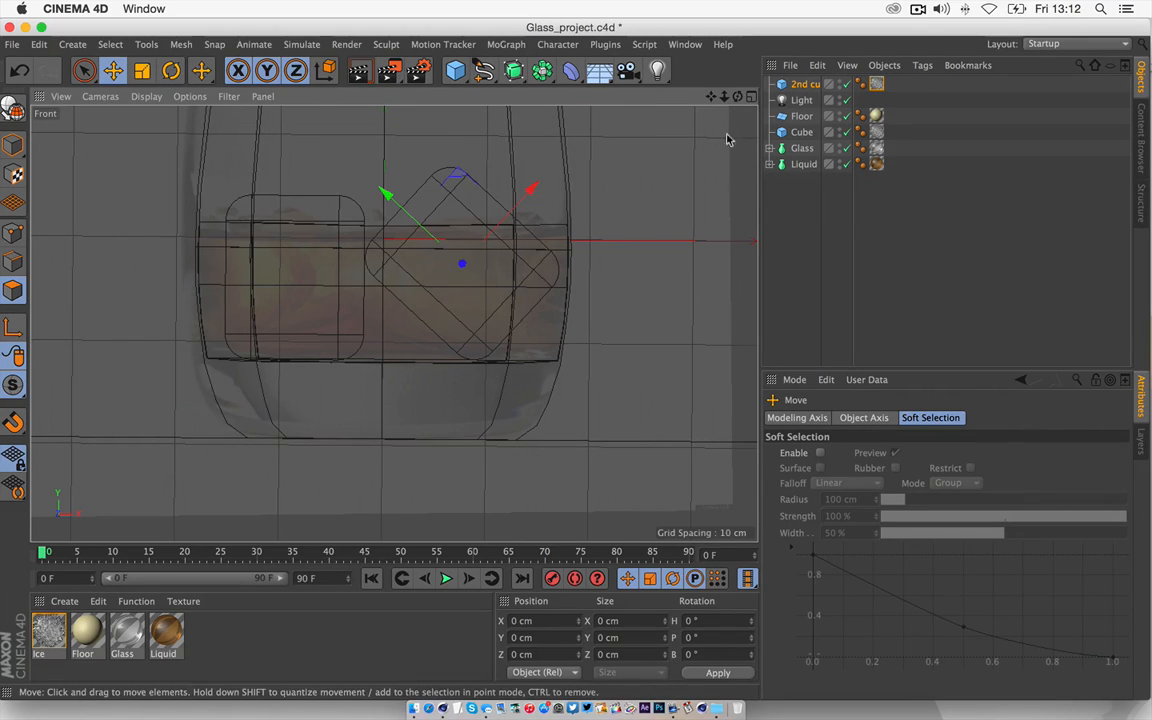
# - Render the Perspective view with the whole glass in frame, then minimise the project window
pyautogui.click(751, 97)
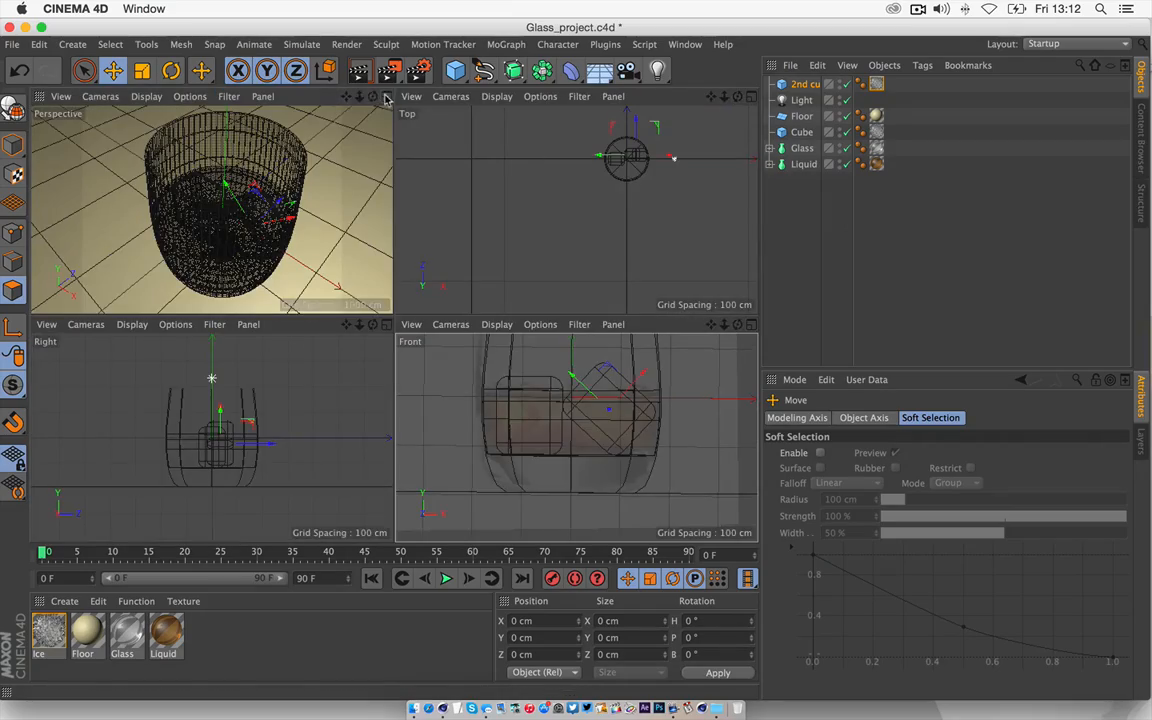
pyautogui.click(386, 97)
pyautogui.moveTo(737, 97)
pyautogui.mouseDown()
pyautogui.moveTo(739, 68)
pyautogui.moveTo(745, 95)
pyautogui.moveTo(778, 90)
pyautogui.moveTo(665, 98)
pyautogui.moveTo(737, 91)
pyautogui.moveTo(736, 62)
pyautogui.moveTo(743, 95)
pyautogui.moveTo(729, 97)
pyautogui.moveTo(748, 97)
pyautogui.moveTo(751, 76)
pyautogui.moveTo(732, 76)
pyautogui.mouseUp()
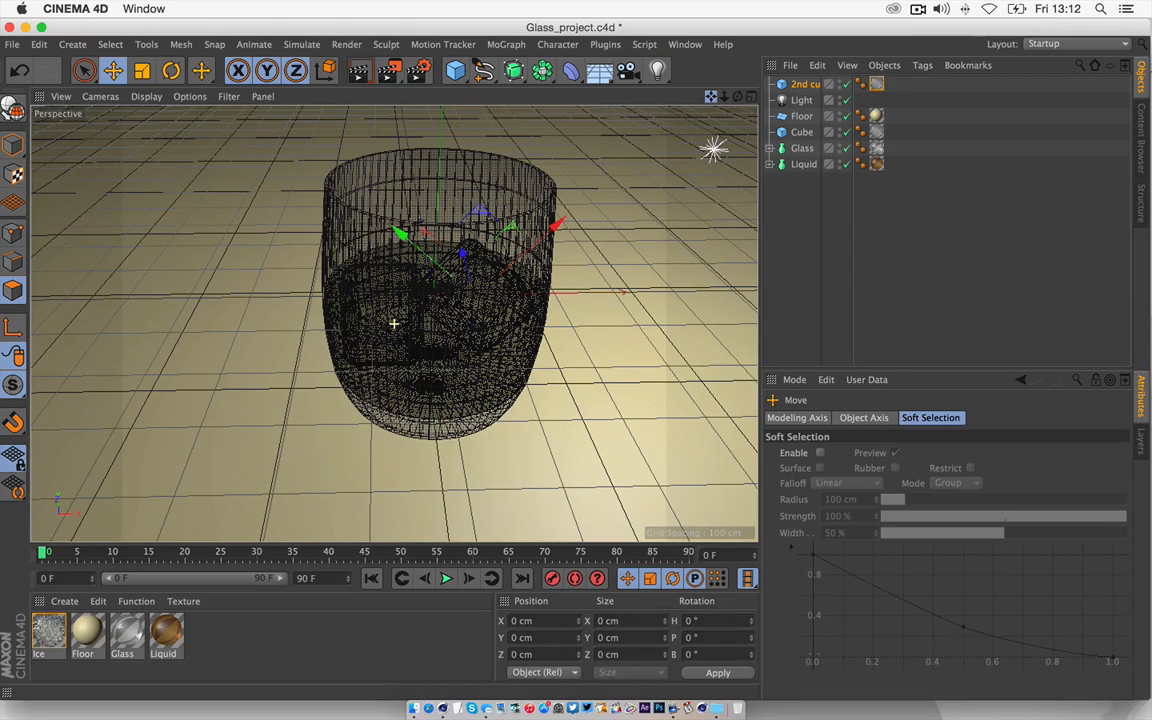
pyautogui.click(362, 71)
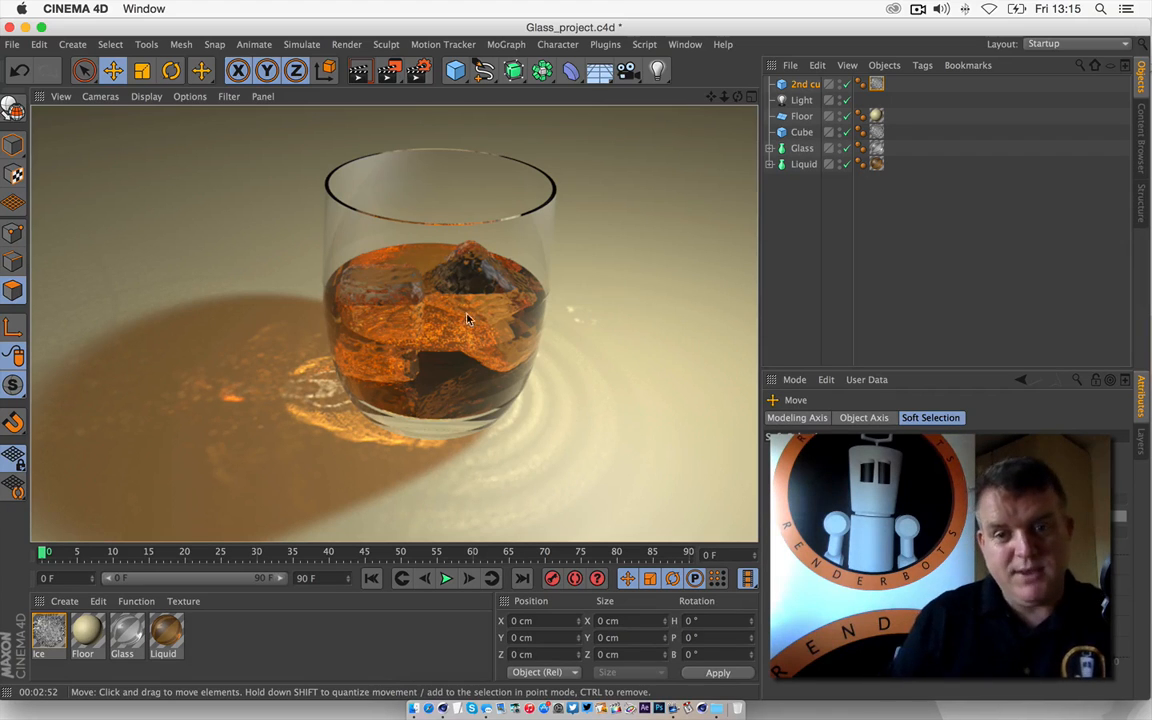
pyautogui.click(25, 27)
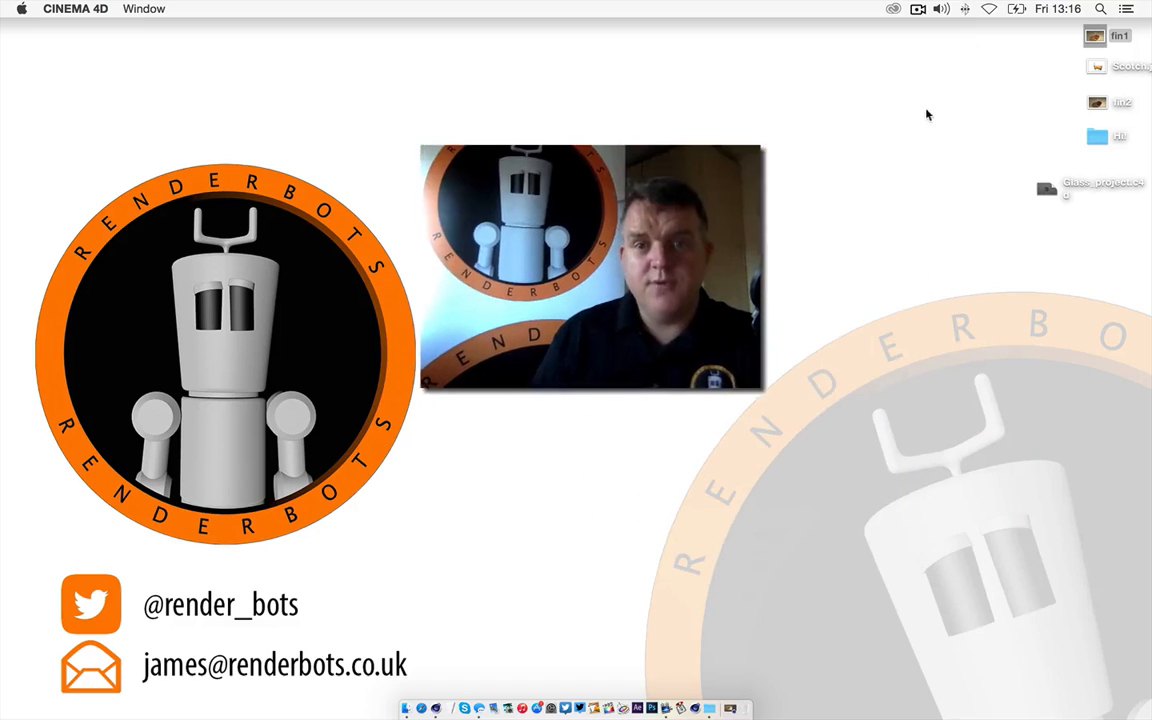